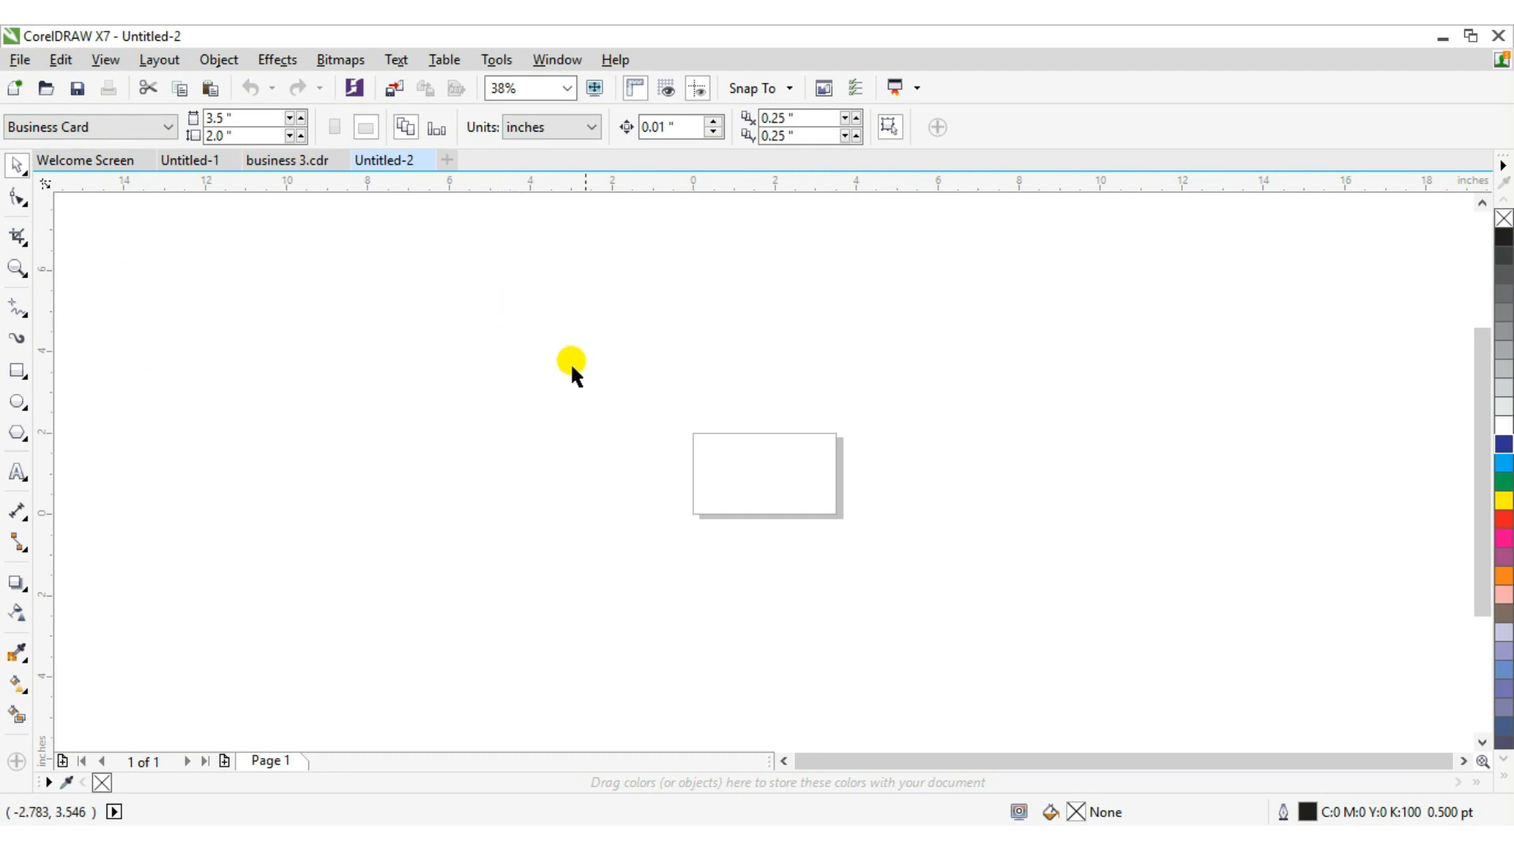
# Paste the copied contact details block with phone, email and address lines into the page.
pyautogui.click(19, 268)
pyautogui.moveTo(564, 290); pyautogui.dragTo(933, 561)
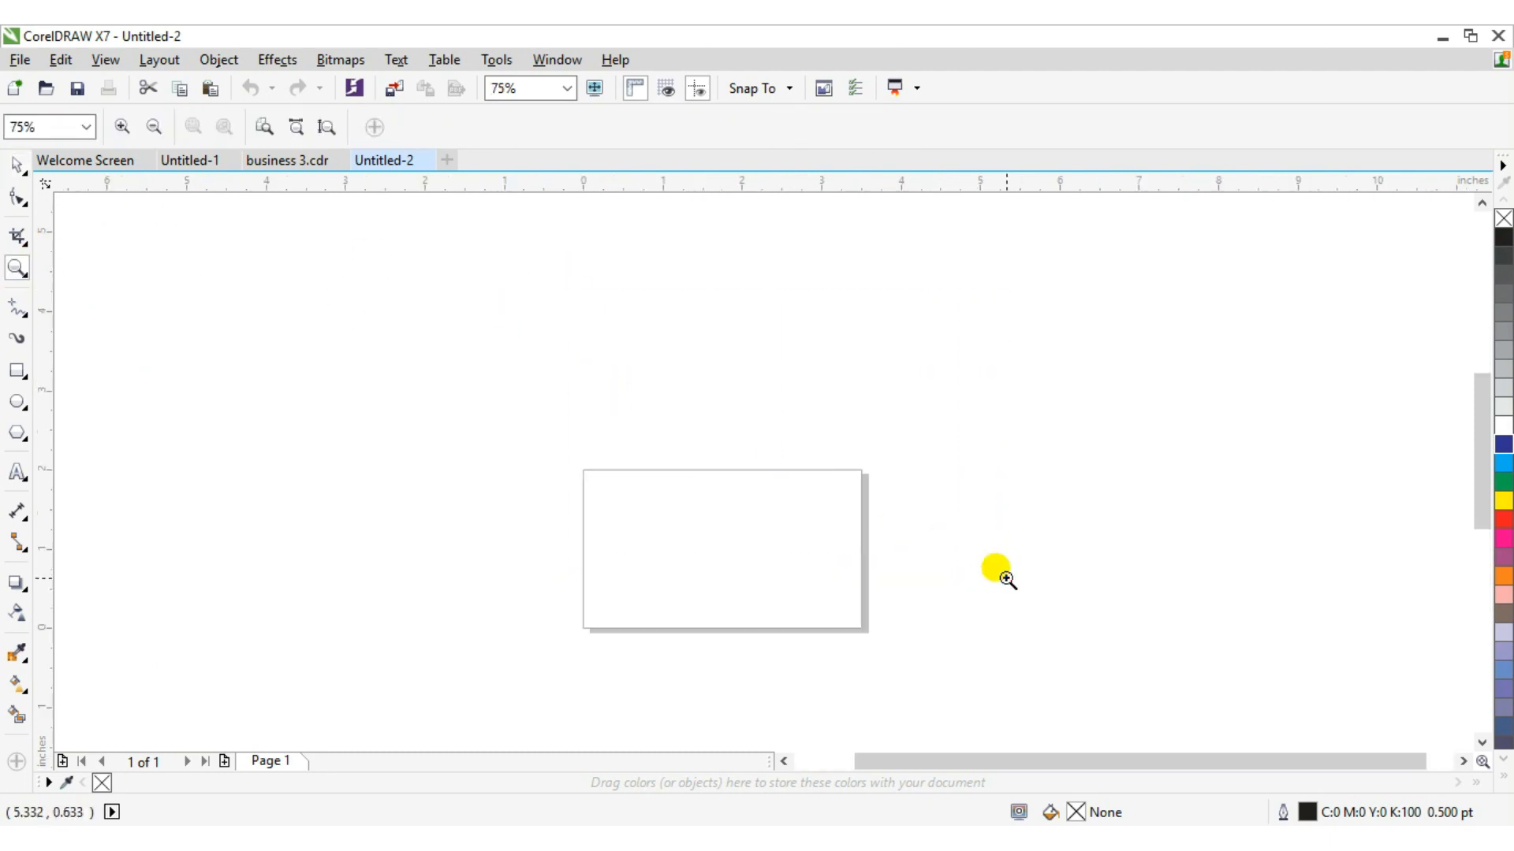
pyautogui.click(17, 164)
pyautogui.hotkey('ctrl', 'v')
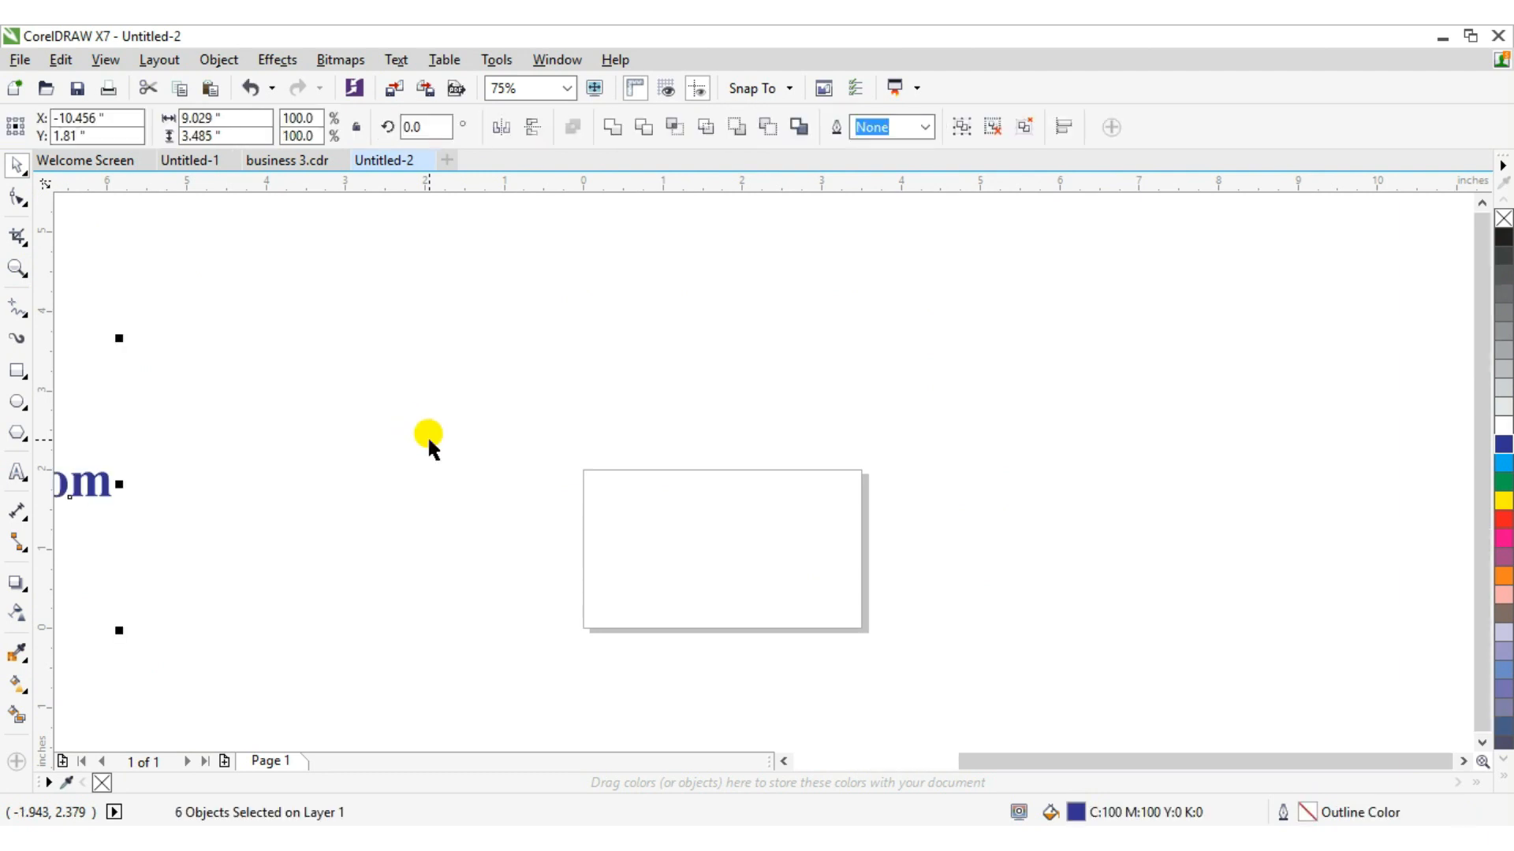
# Shrink the contact block to about 2.17 in wide and place it to the left of the business card page.
pyautogui.moveTo(85, 482); pyautogui.dragTo(623, 474)
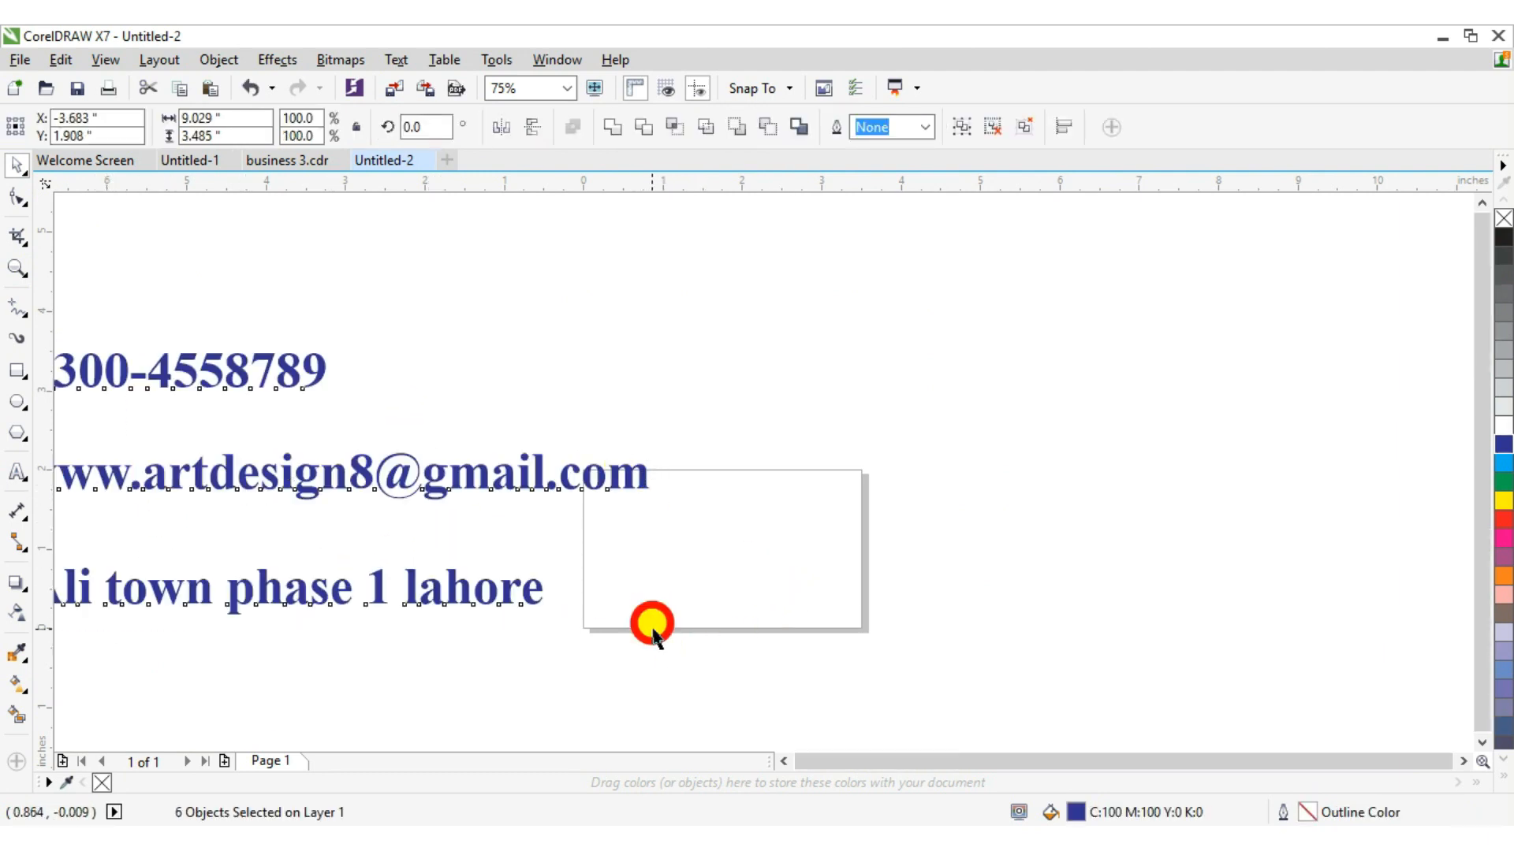
pyautogui.click(601, 601)
pyautogui.click(432, 480)
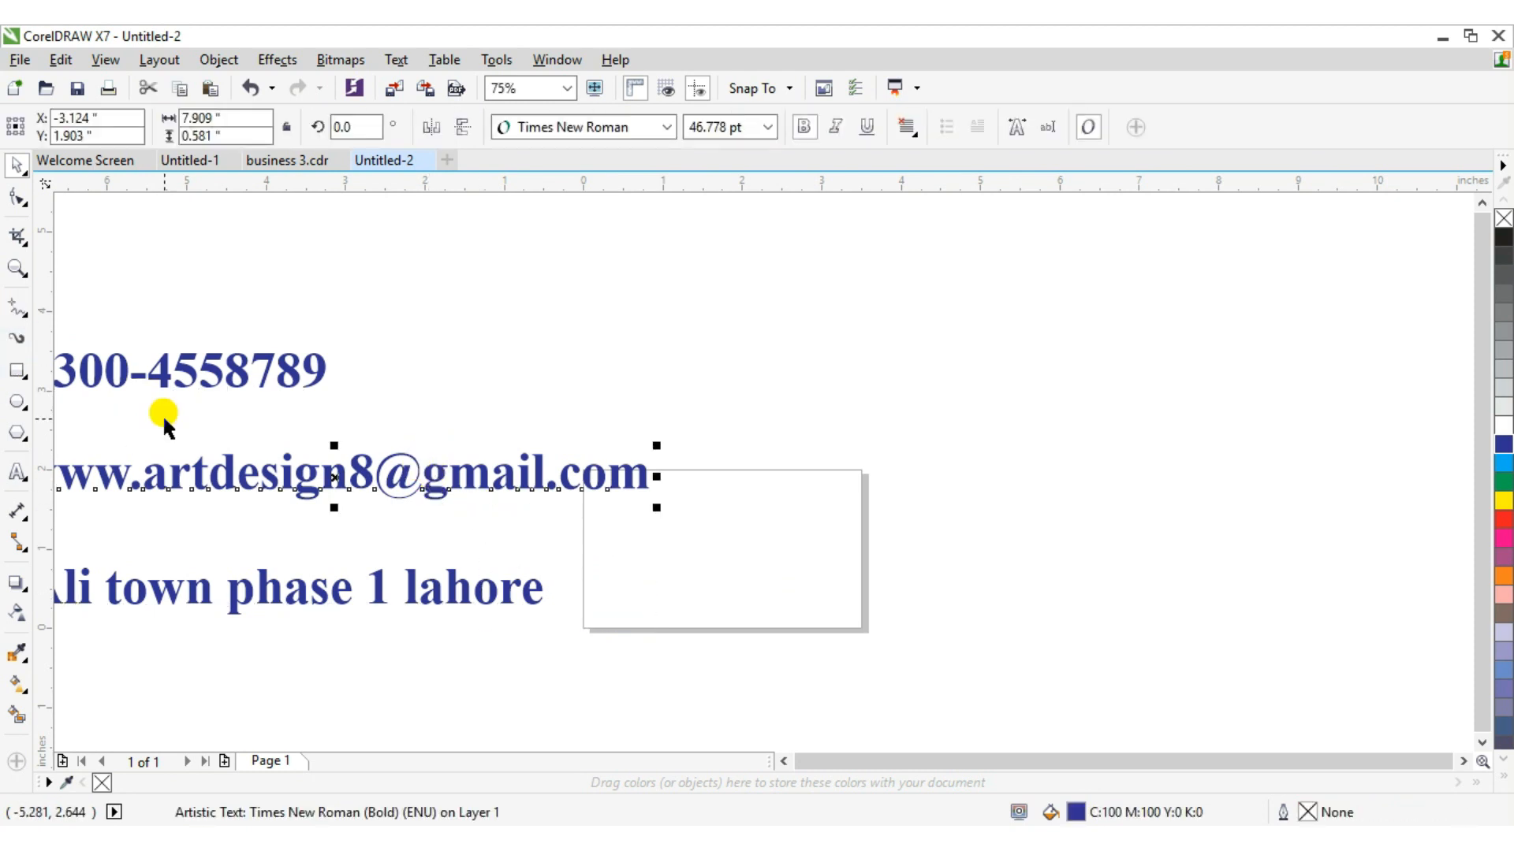
pyautogui.hotkey('ctrl', 'z')
pyautogui.moveTo(88, 479); pyautogui.dragTo(824, 394)
pyautogui.moveTo(862, 550); pyautogui.dragTo(475, 339)
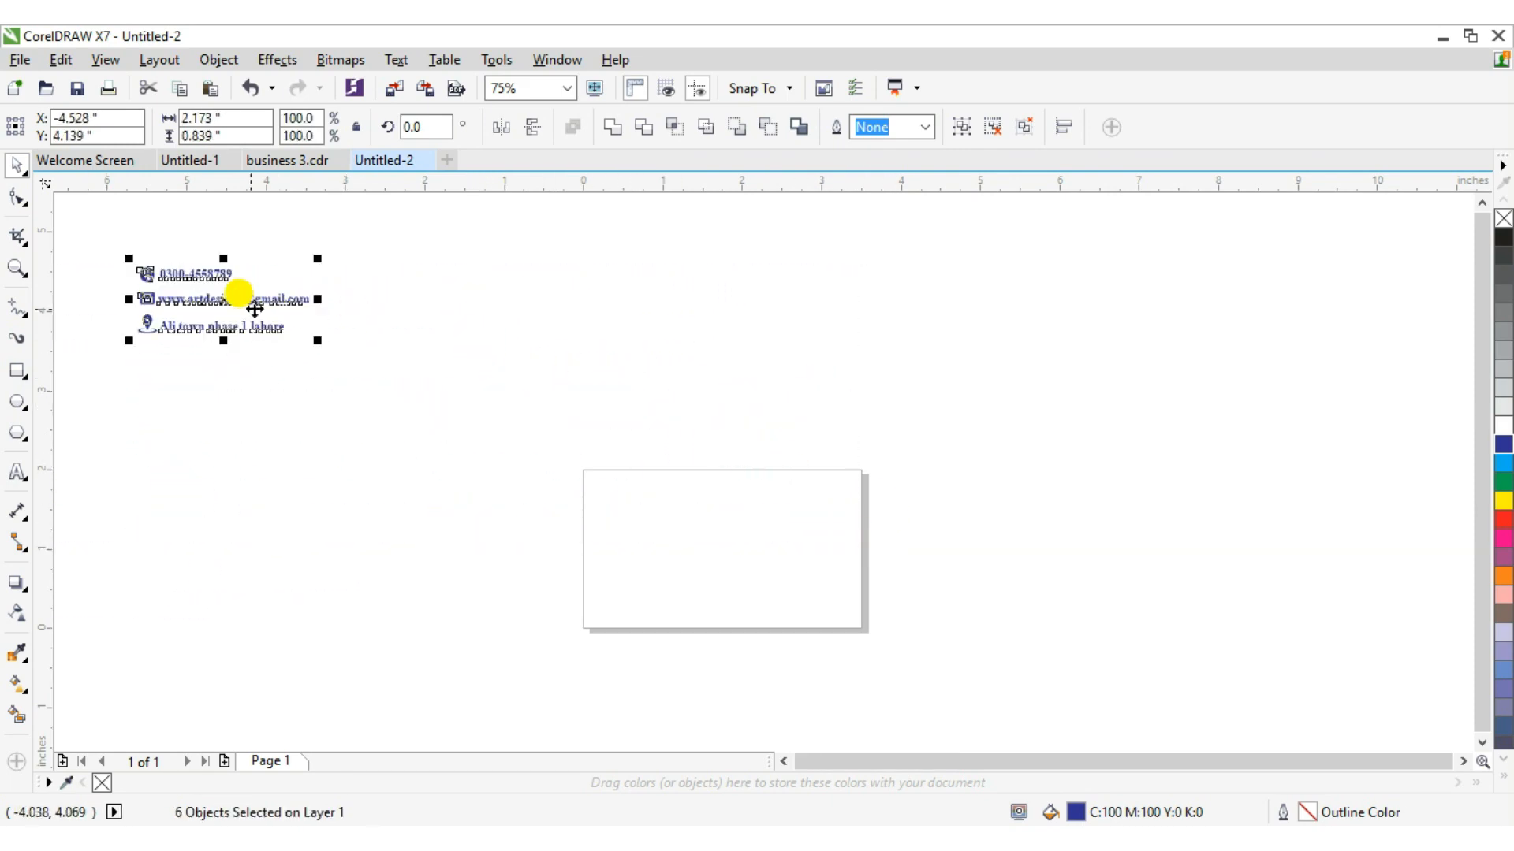
pyautogui.moveTo(210, 291); pyautogui.dragTo(472, 558)
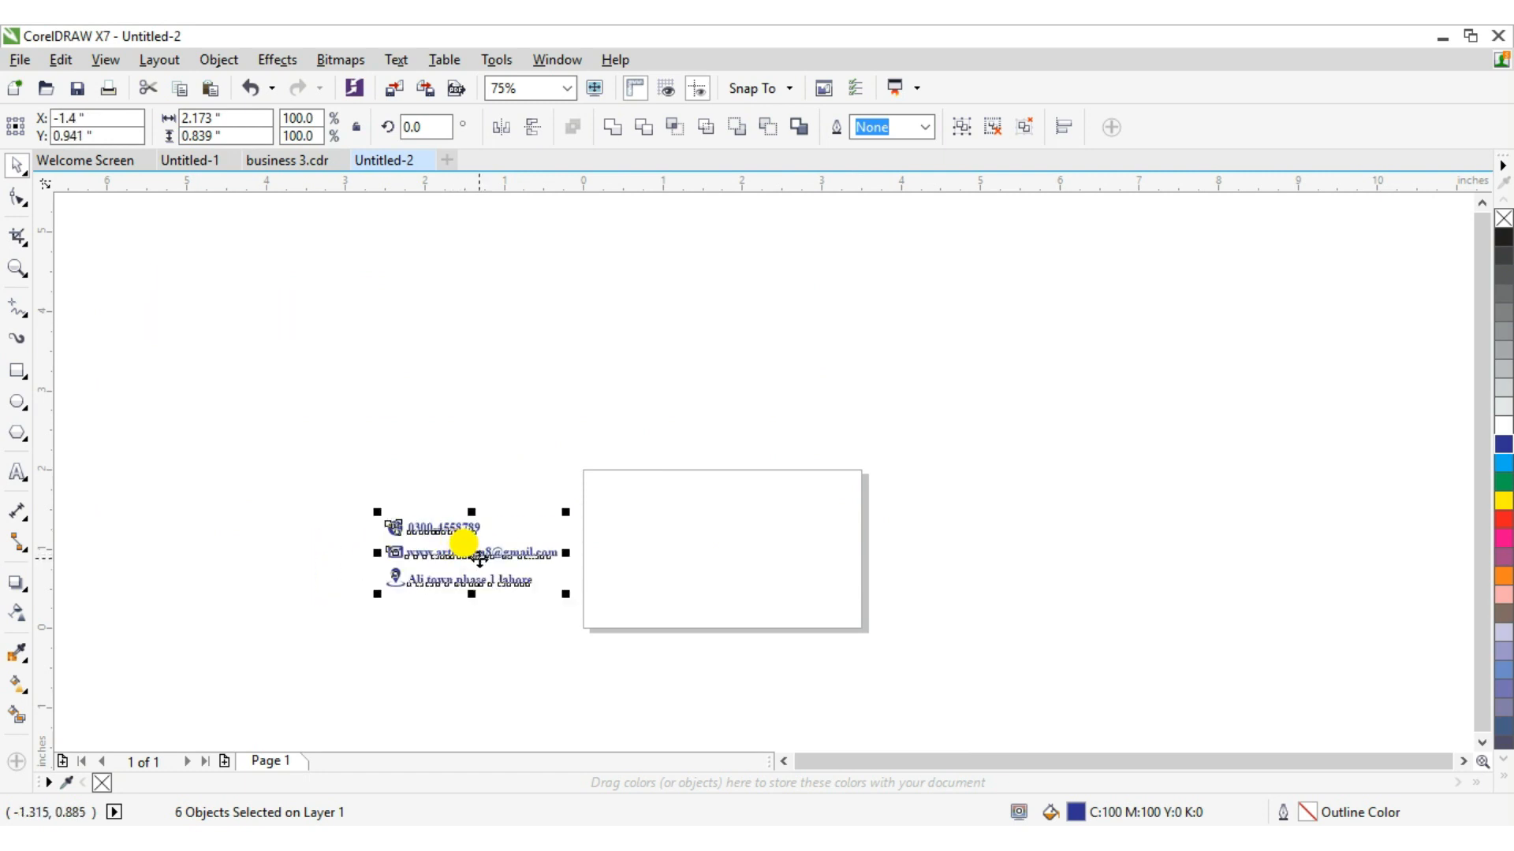
# Create a rectangle the size of the 3.5 × 2.0 in page and fill it black.
pyautogui.click(16, 270)
pyautogui.moveTo(308, 410); pyautogui.dragTo(1045, 700)
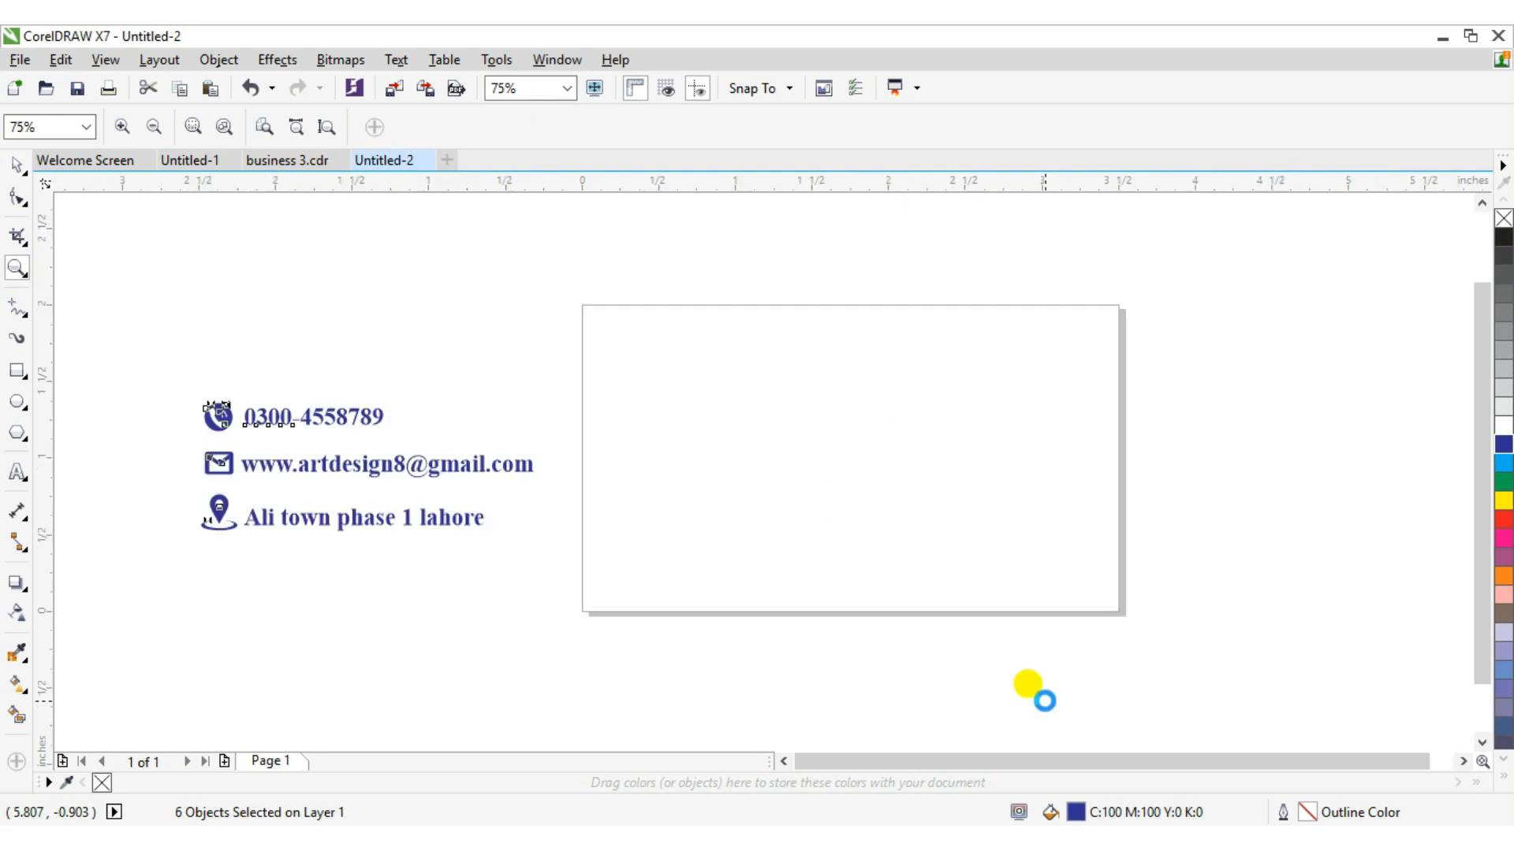
pyautogui.click(16, 195)
pyautogui.click(17, 165)
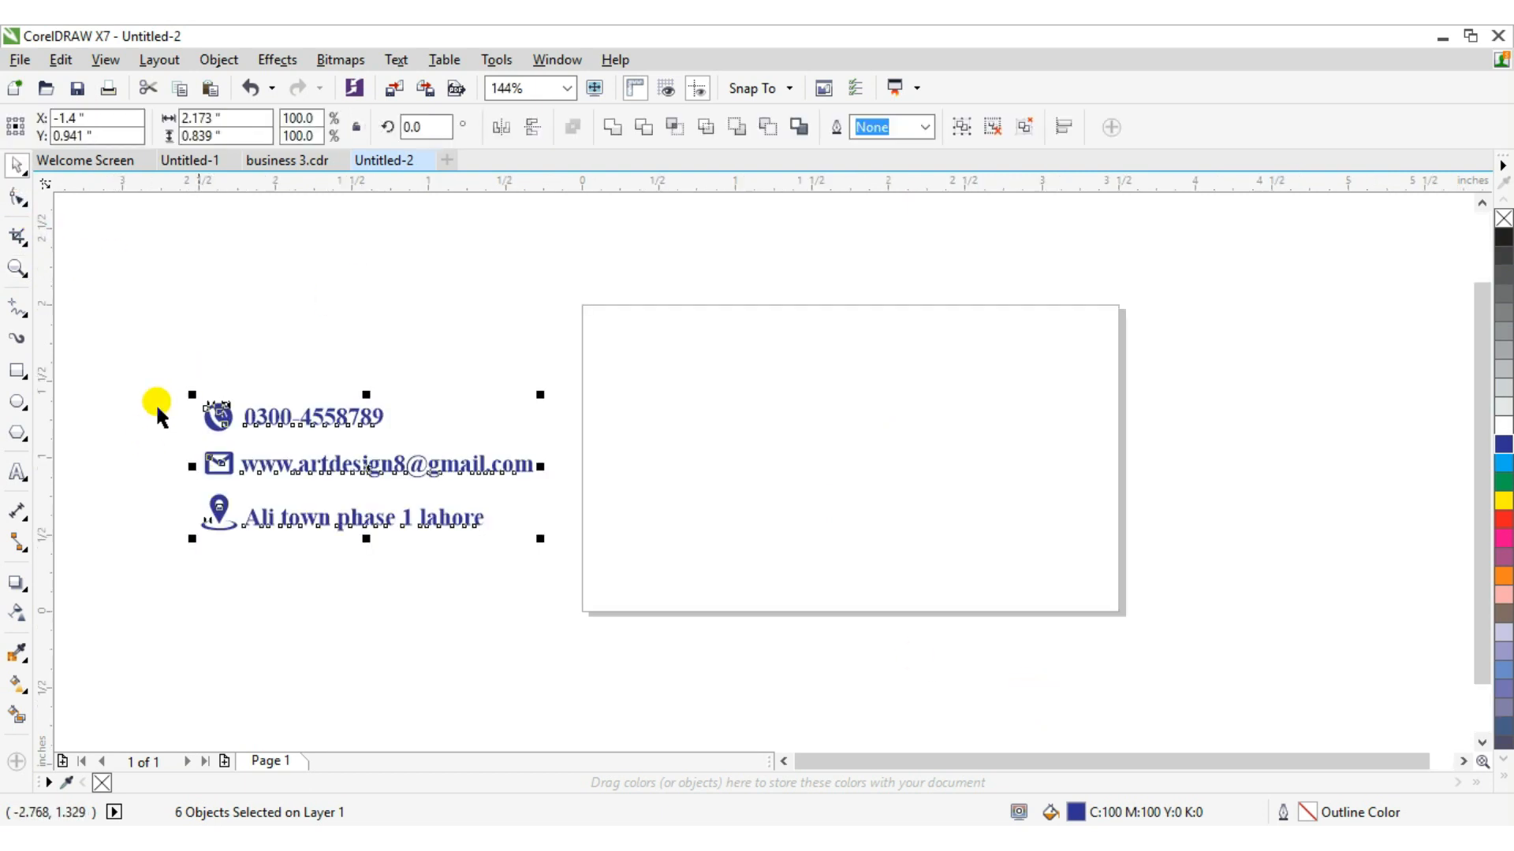
pyautogui.click(714, 421)
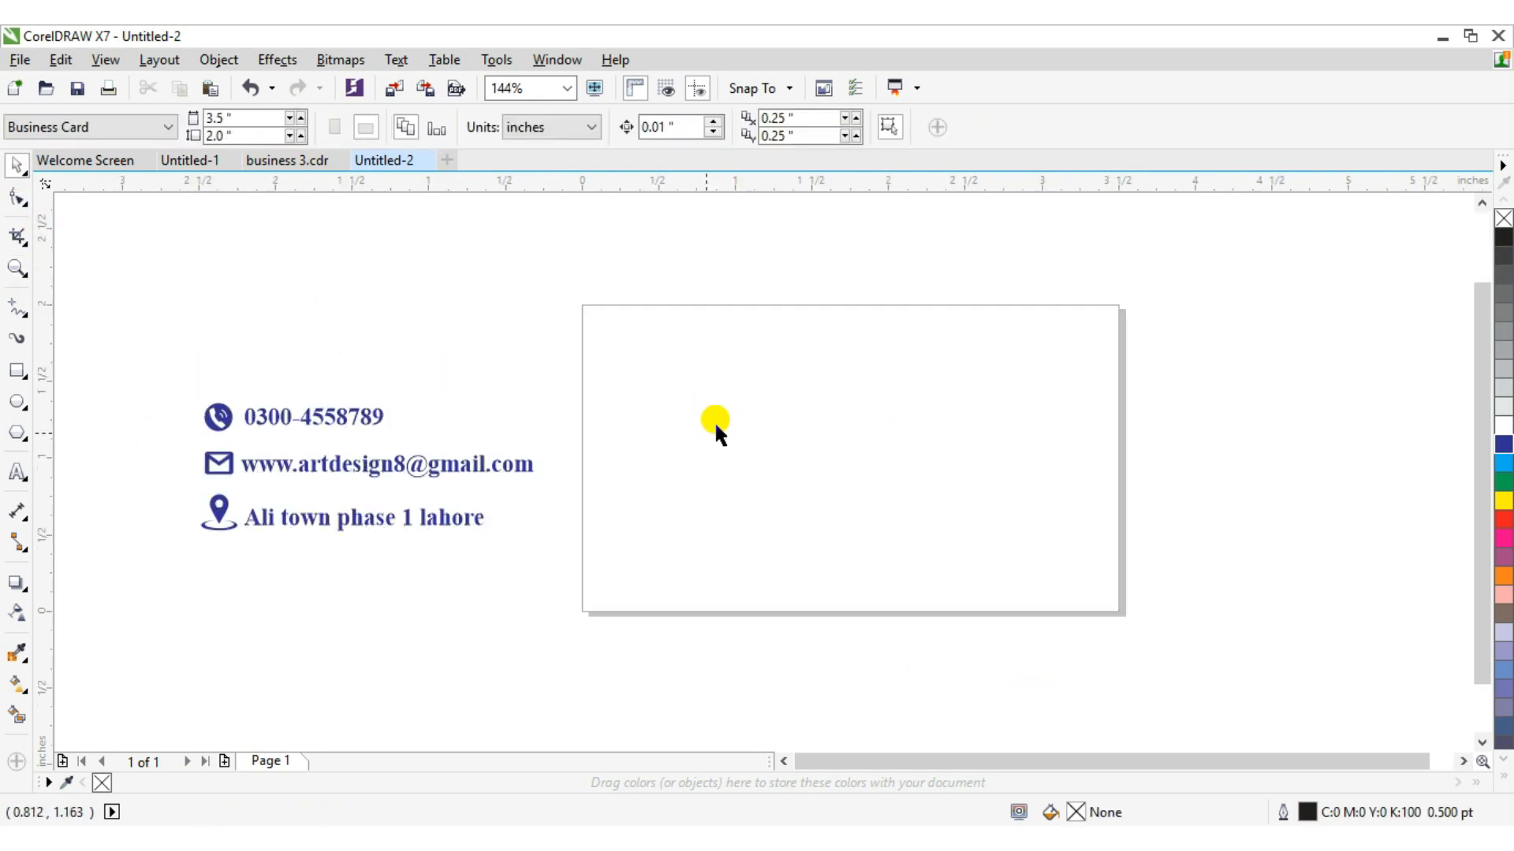
pyautogui.doubleClick(17, 372)
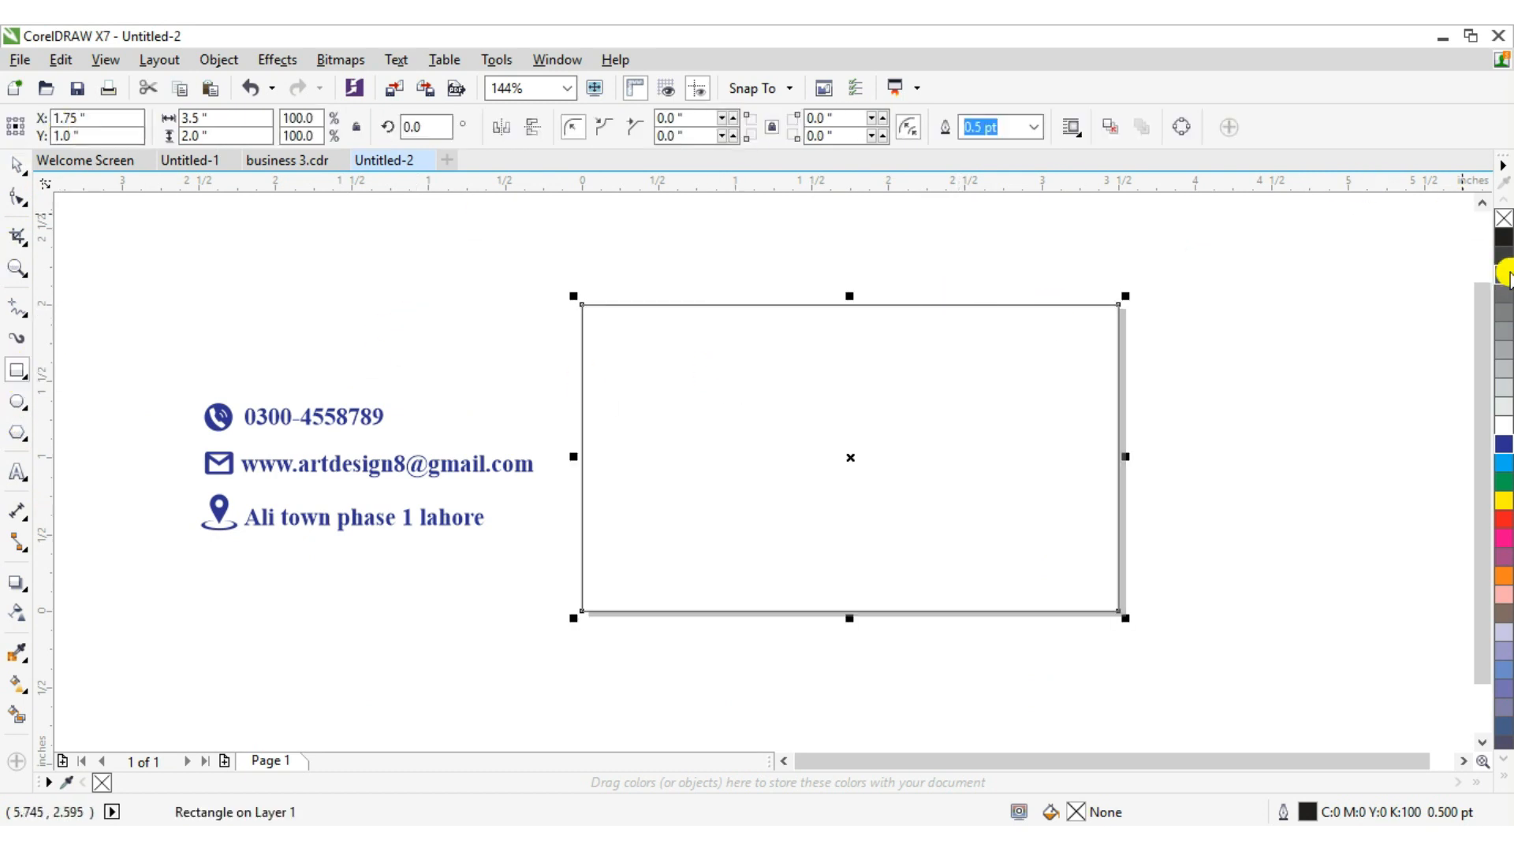
pyautogui.click(1502, 240)
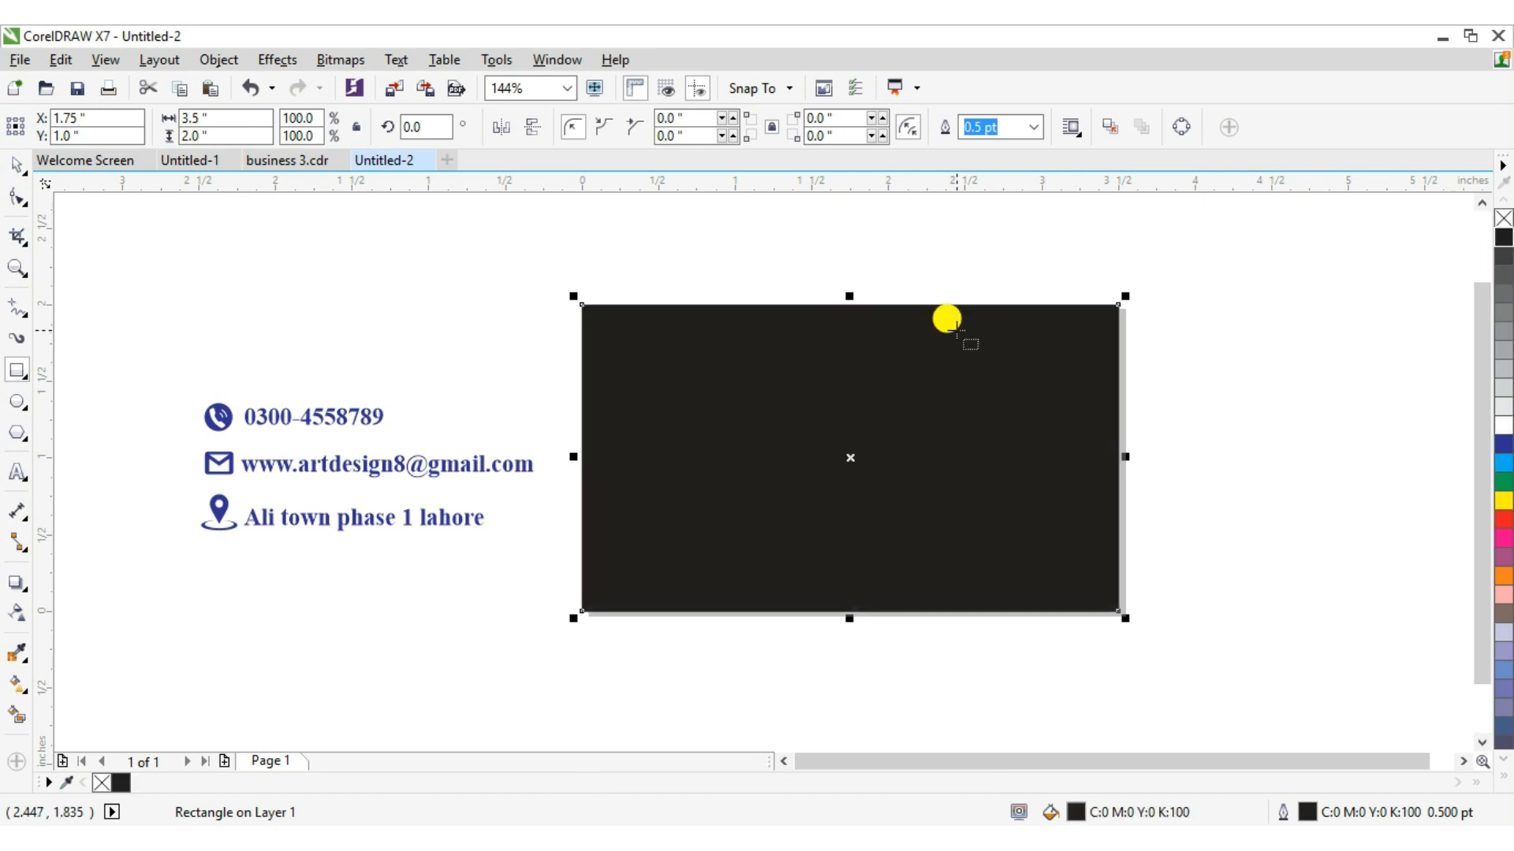
# Draw a rectangle about 3.5 × 1.8 in over the card, leaving black bands top and bottom, and fill it white.
pyautogui.click(15, 372)
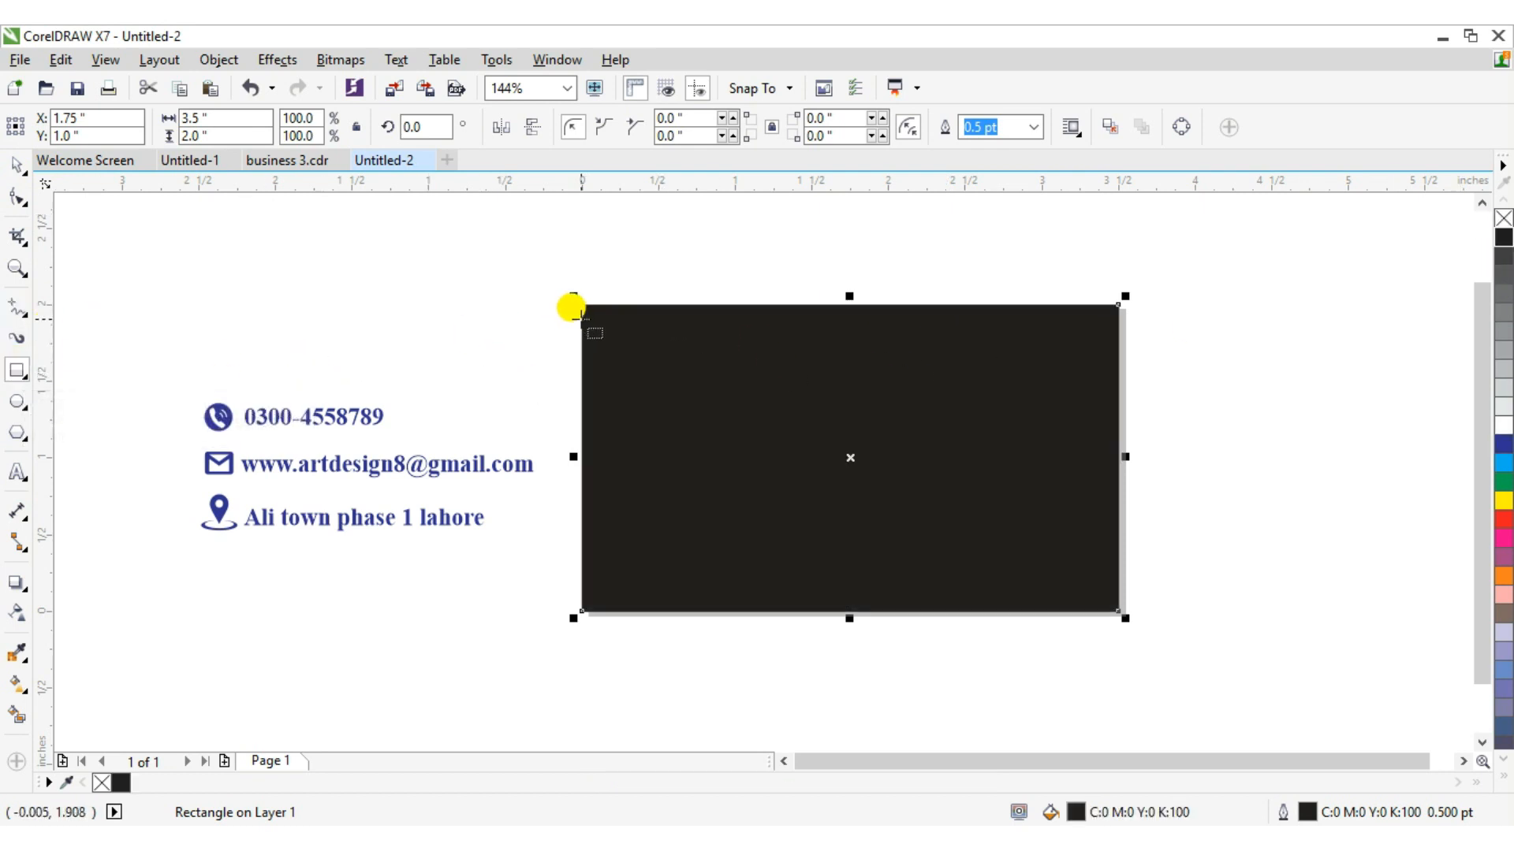
pyautogui.moveTo(581, 318); pyautogui.dragTo(1118, 595)
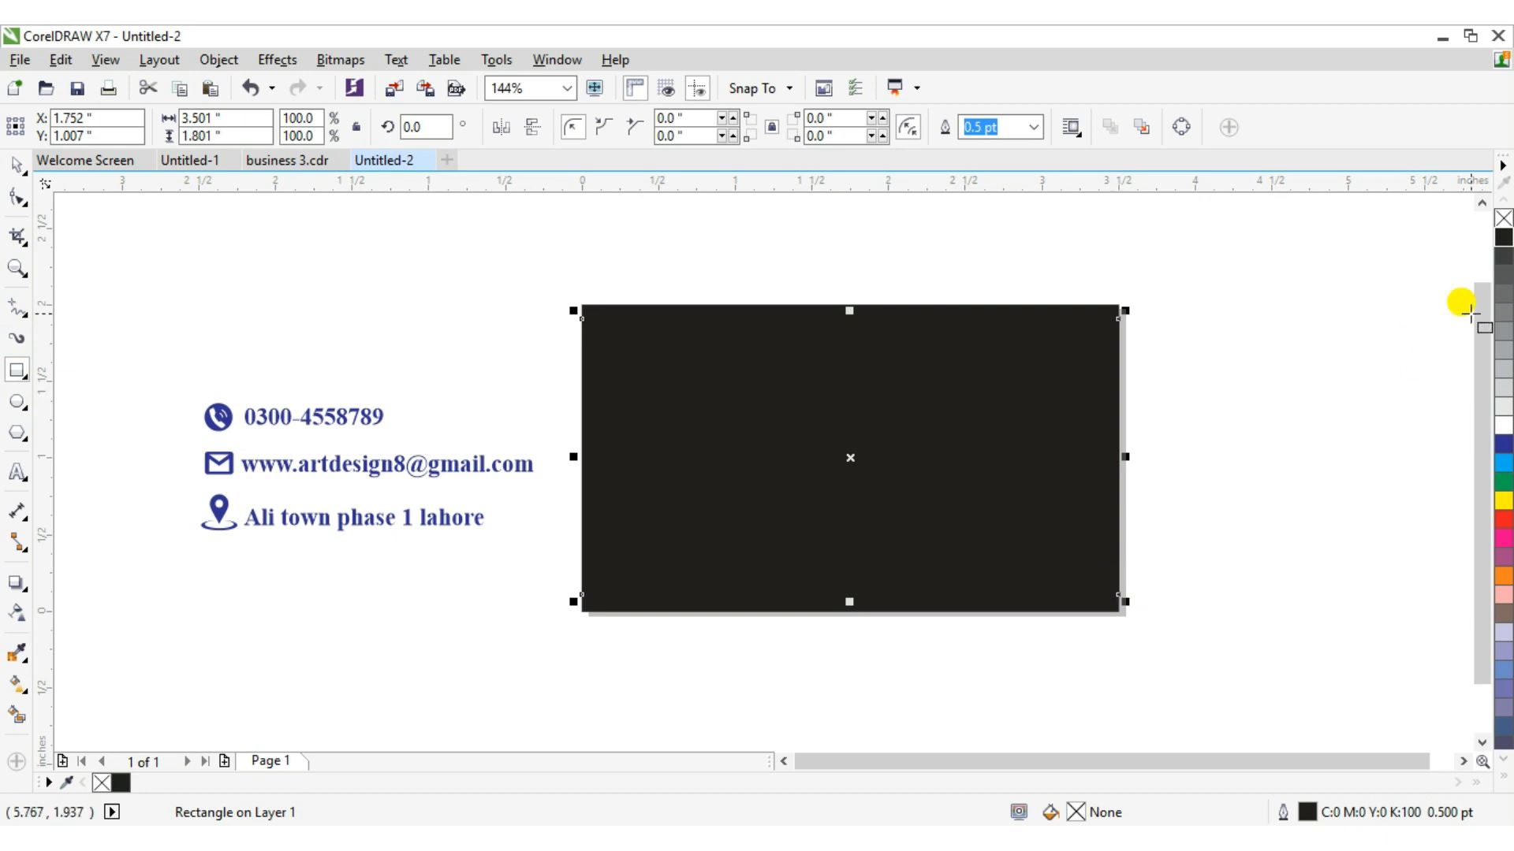
pyautogui.click(1505, 428)
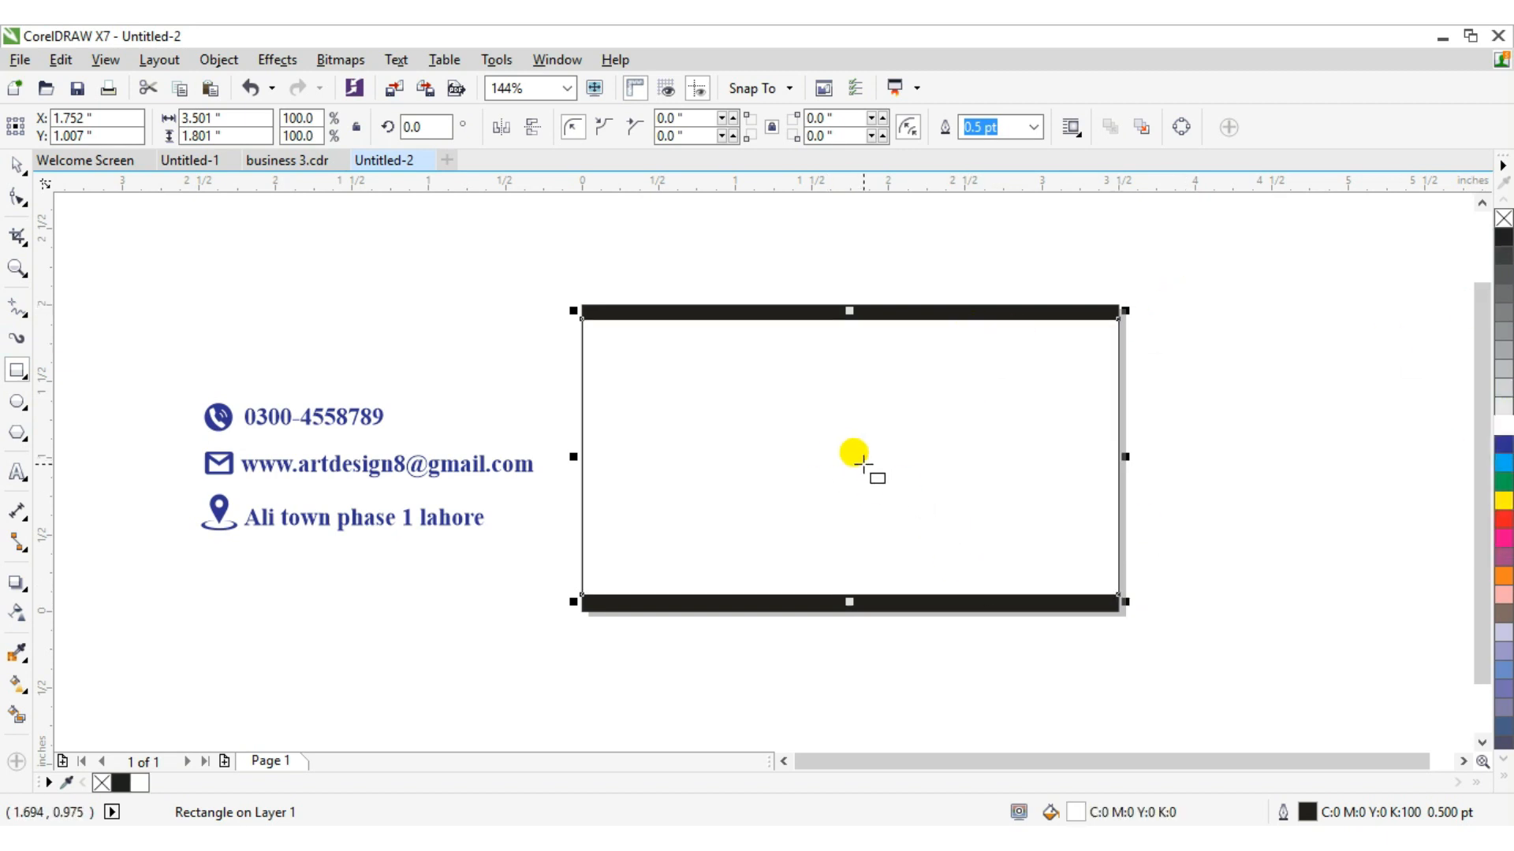
# Place the white rectangle inside the black card rectangle with PowerClip Inside.
pyautogui.moveTo(851, 460)
pyautogui.mouseDown()
pyautogui.moveTo(885, 755)
pyautogui.moveTo(850, 682)
pyautogui.moveTo(867, 720)
pyautogui.mouseUp()
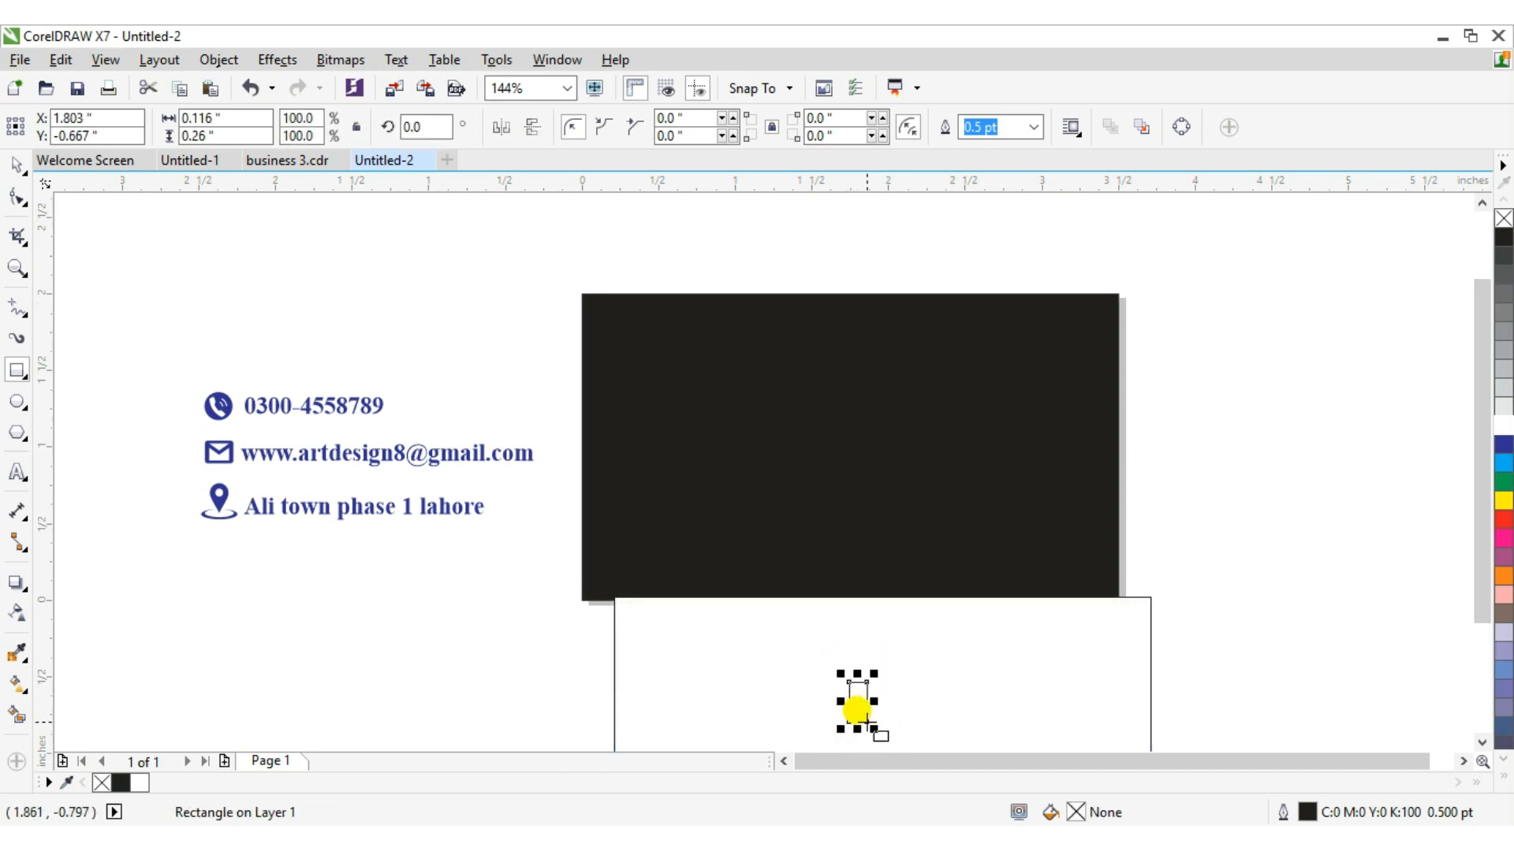
pyautogui.hotkey('ctrl', 'z')
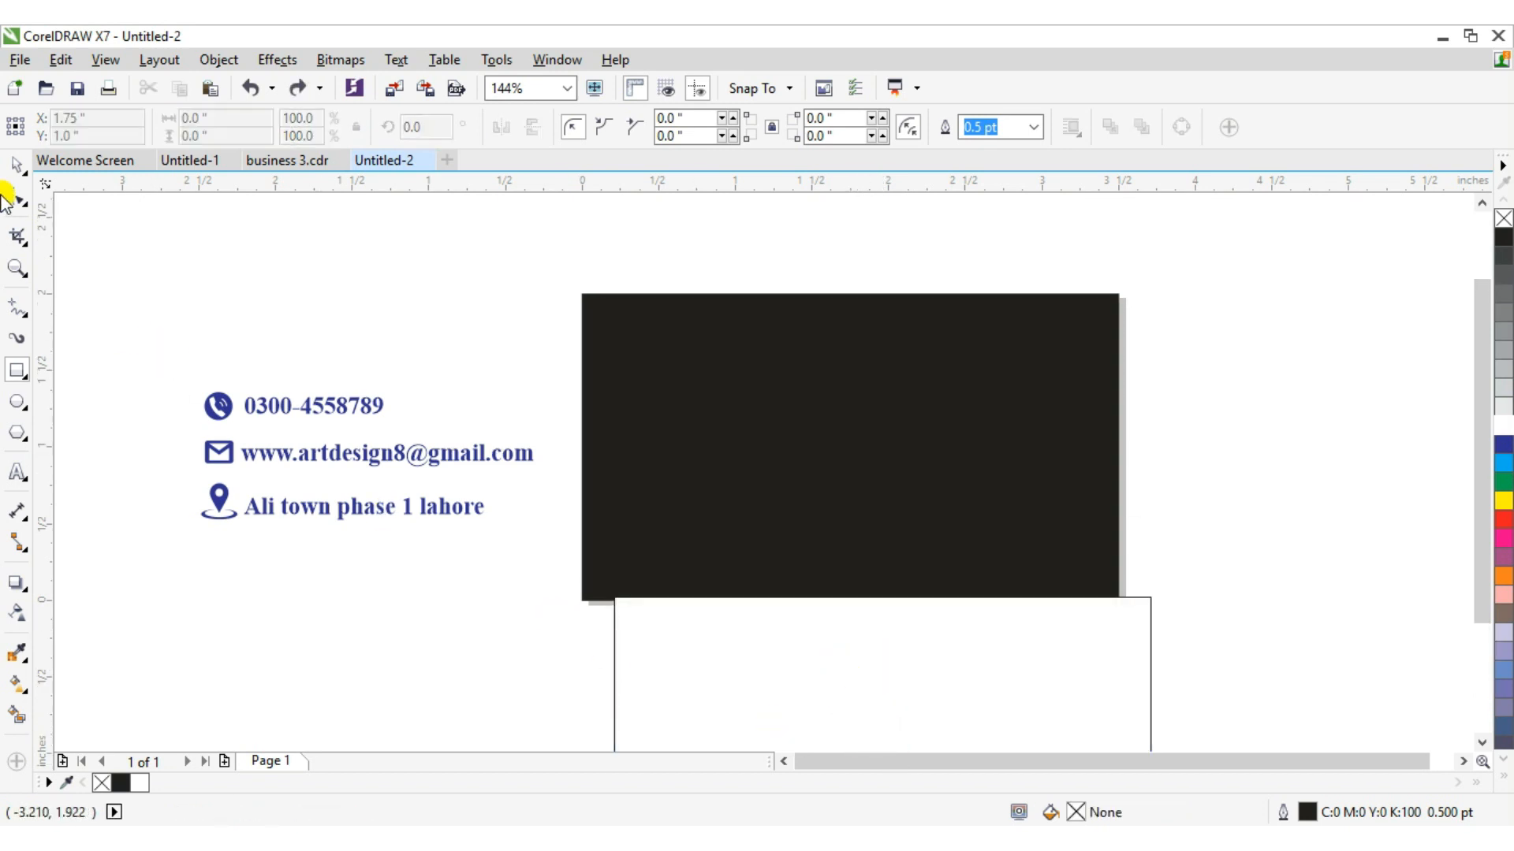
pyautogui.click(11, 163)
pyautogui.moveTo(902, 652); pyautogui.dragTo(938, 712)
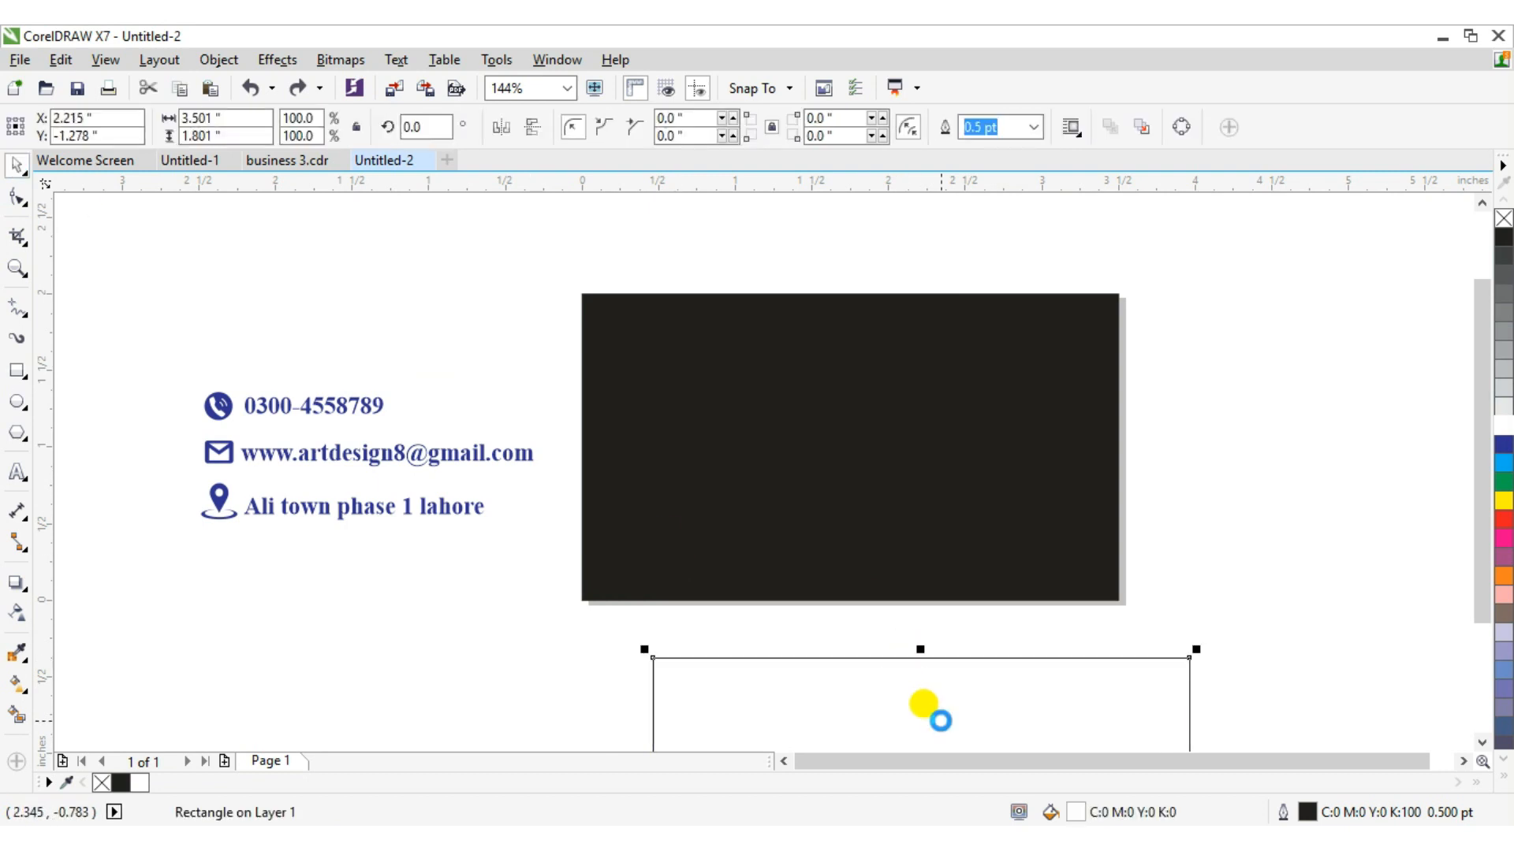
pyautogui.rightClick(941, 721)
pyautogui.click(956, 158)
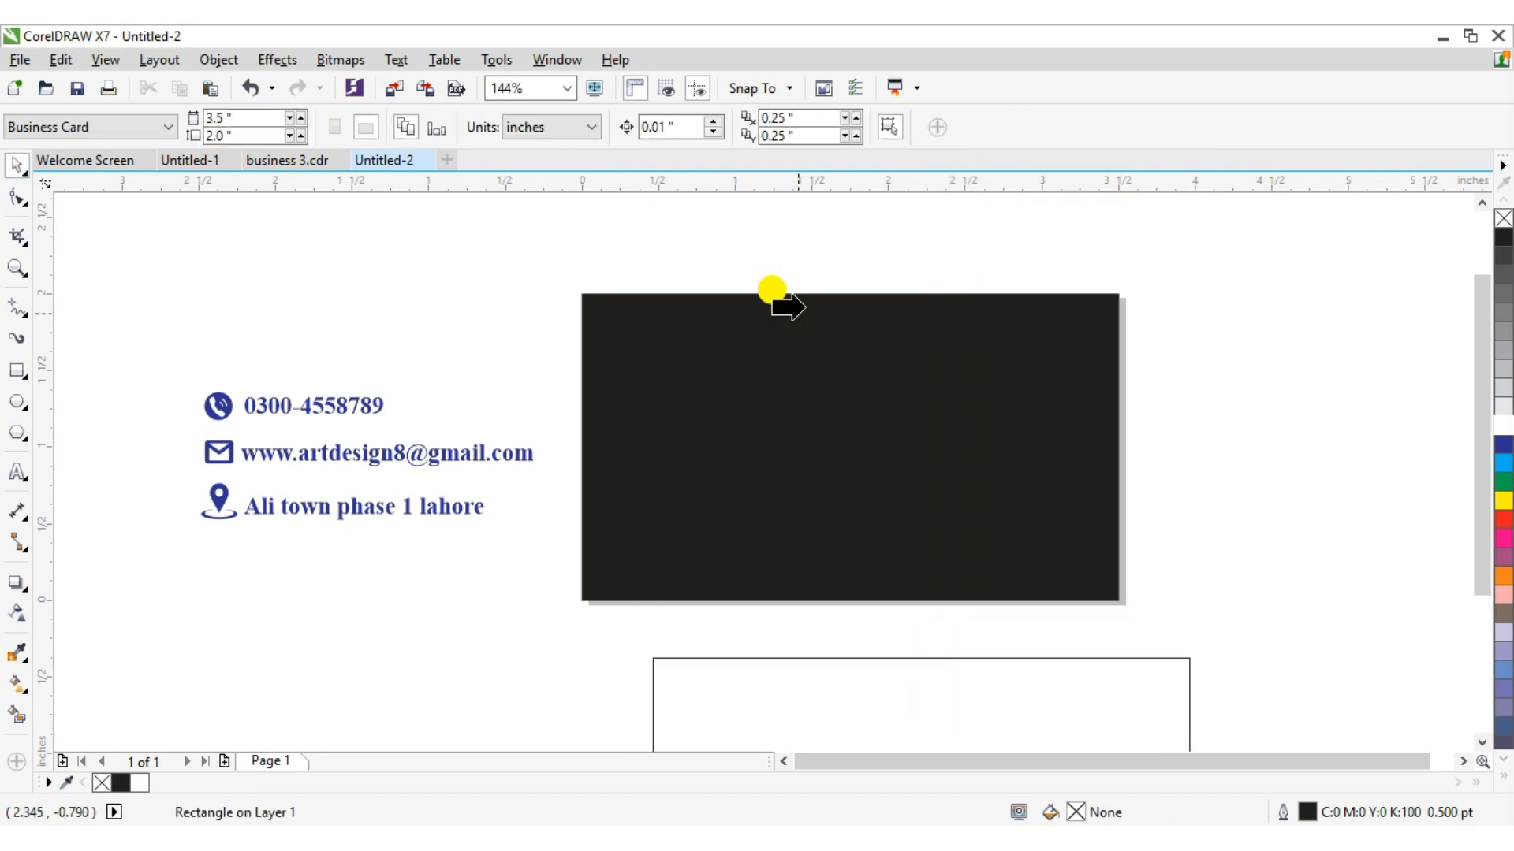
pyautogui.click(771, 375)
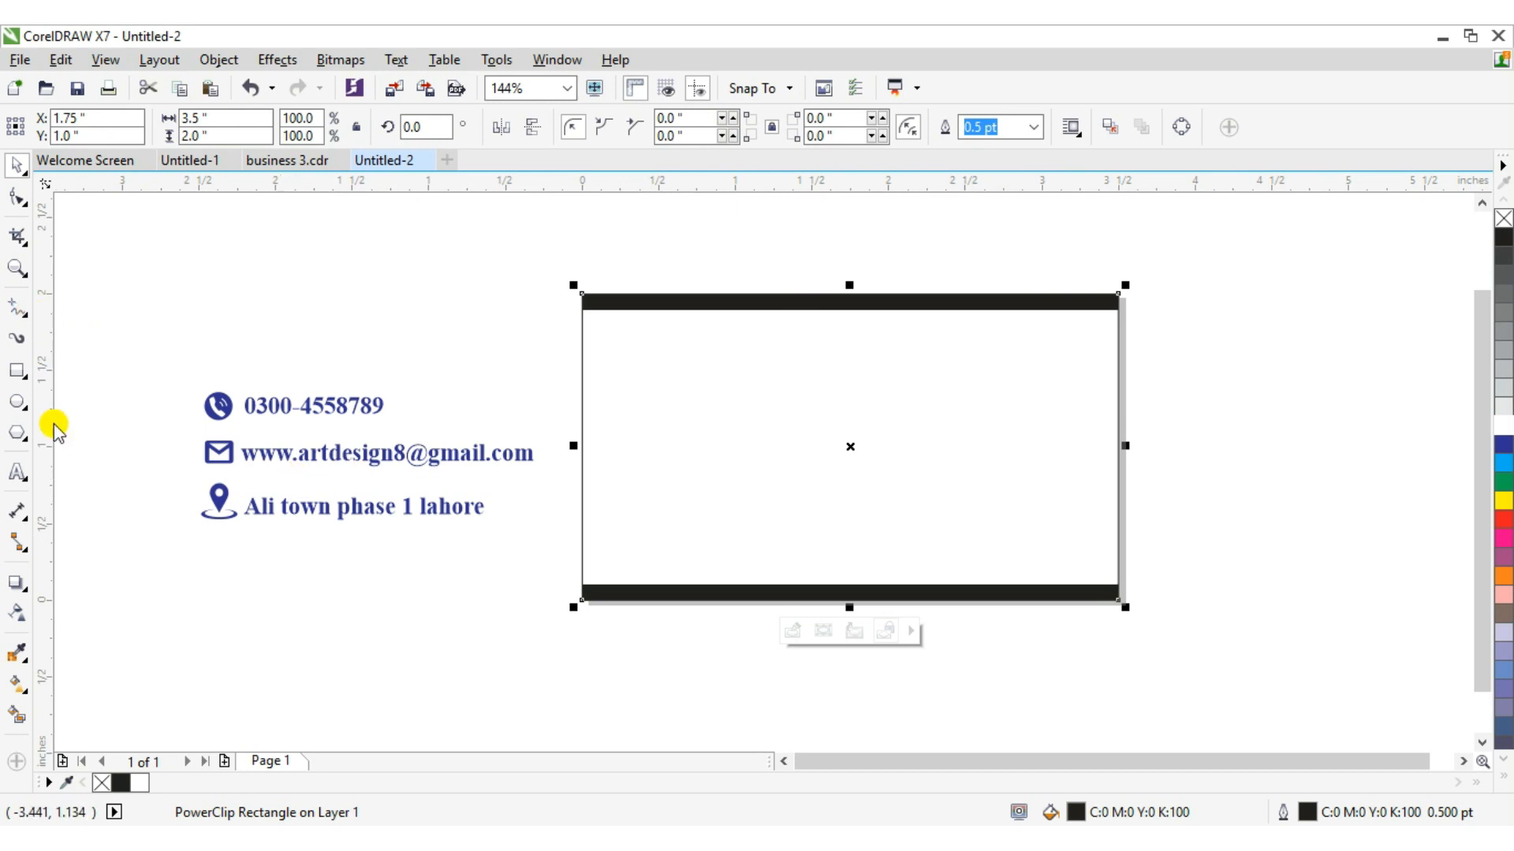
# Draw a thin bar about 2.6 × 0.03 in and PowerClip it inside the card.
pyautogui.click(19, 379)
pyautogui.moveTo(131, 306); pyautogui.dragTo(534, 308)
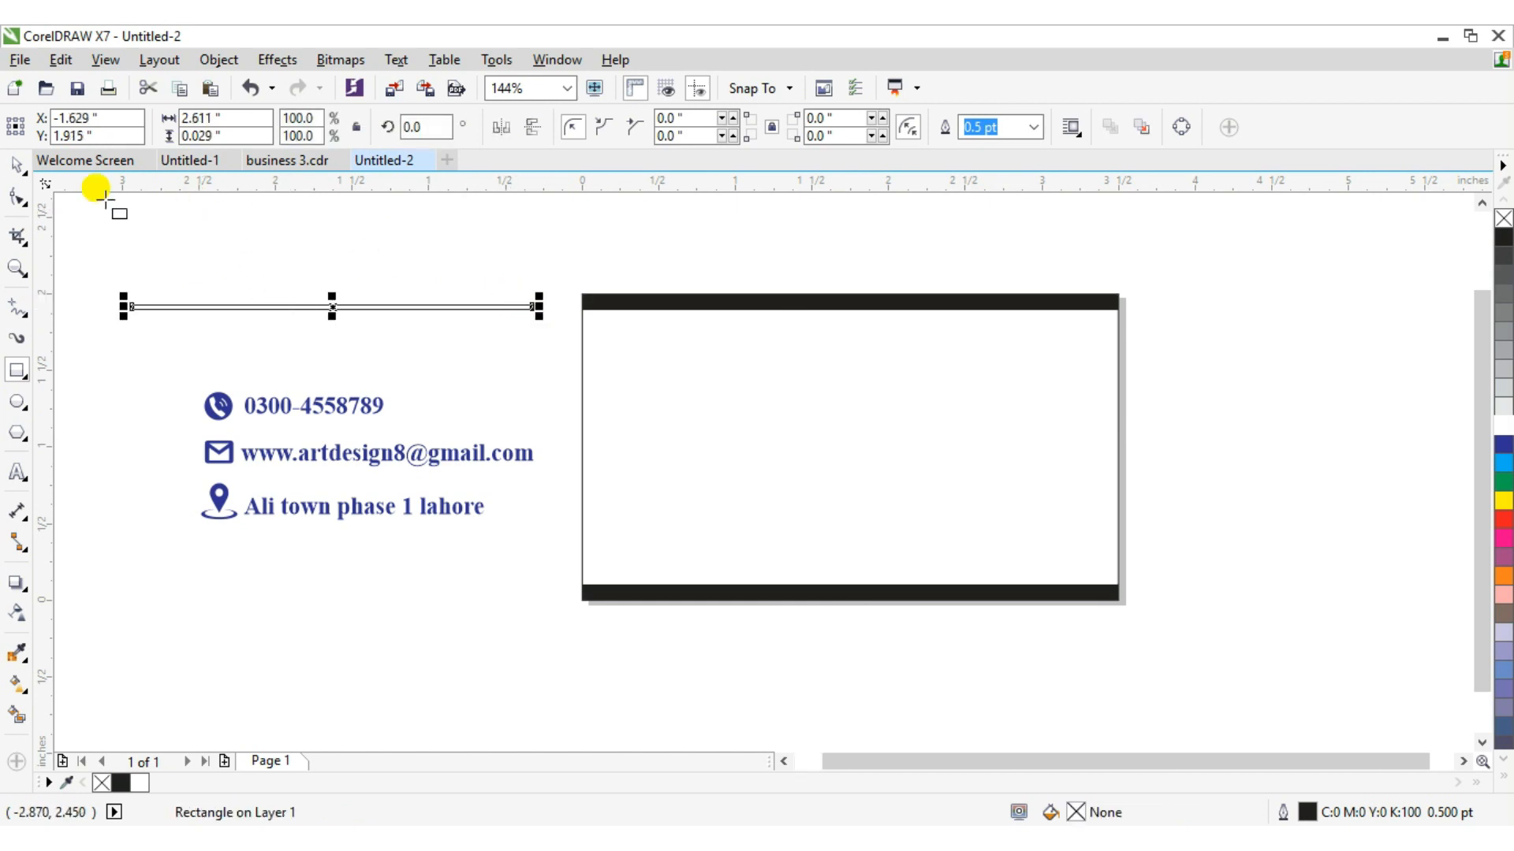
pyautogui.click(17, 164)
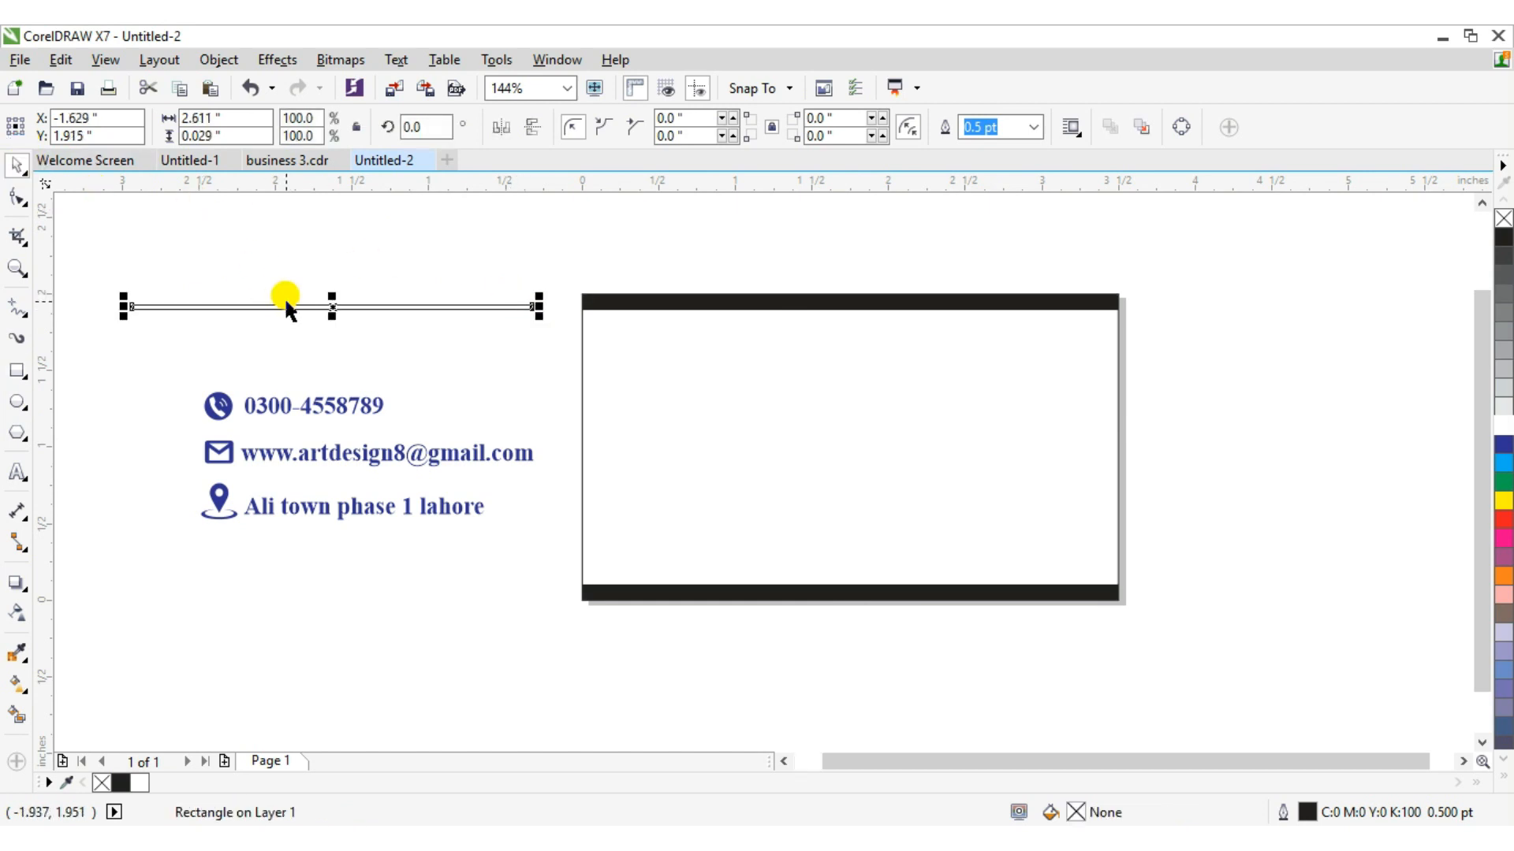
pyautogui.rightClick(335, 306)
pyautogui.click(405, 263)
pyautogui.click(588, 380)
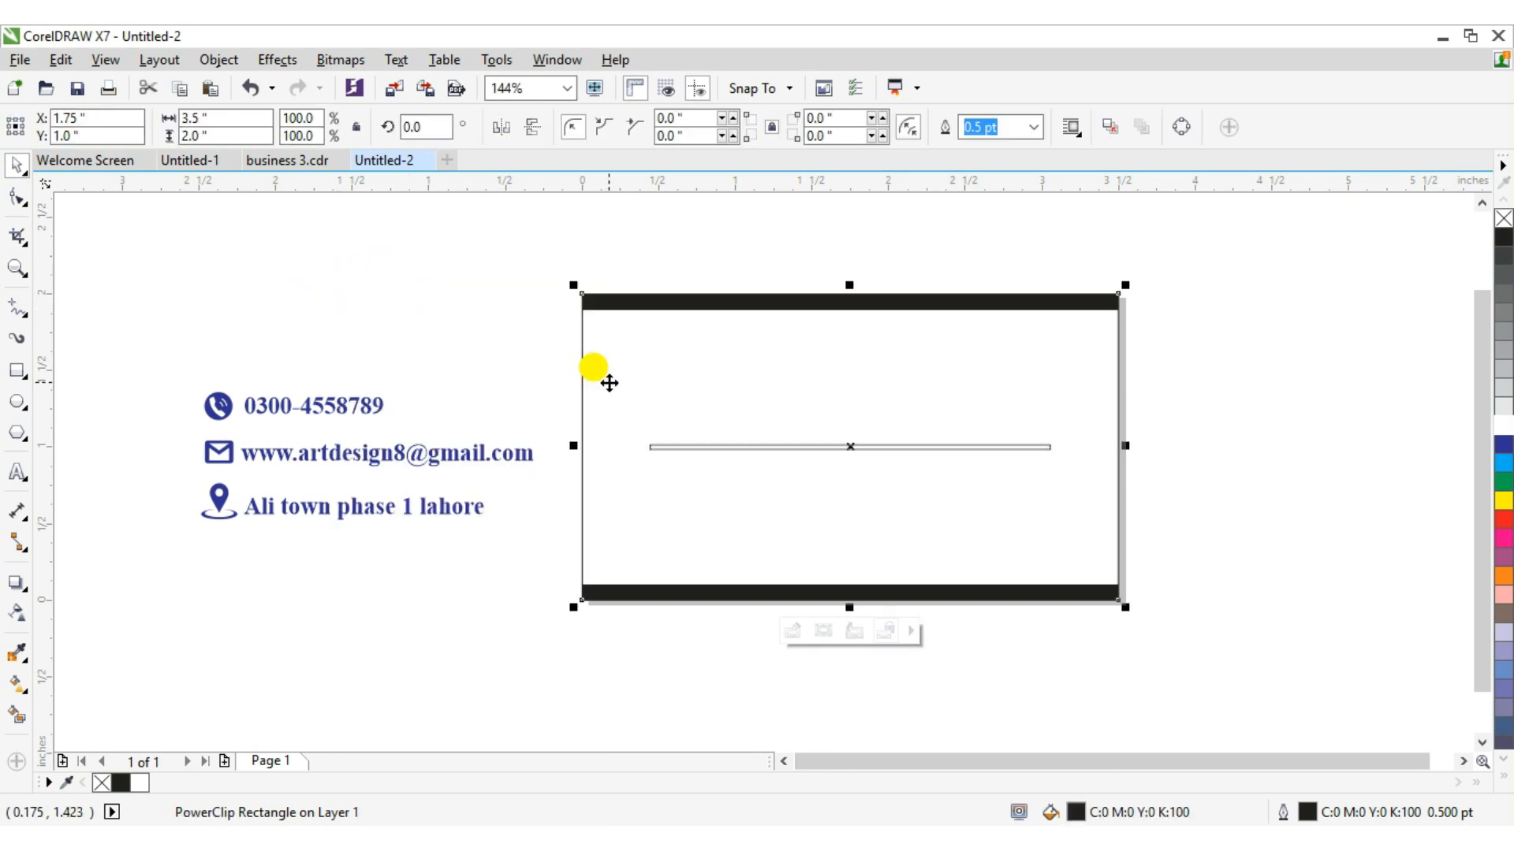
# Edit the PowerClip contents and stretch the thin bar to about 3.59 in, spanning the card's full width.
pyautogui.rightClick(609, 382)
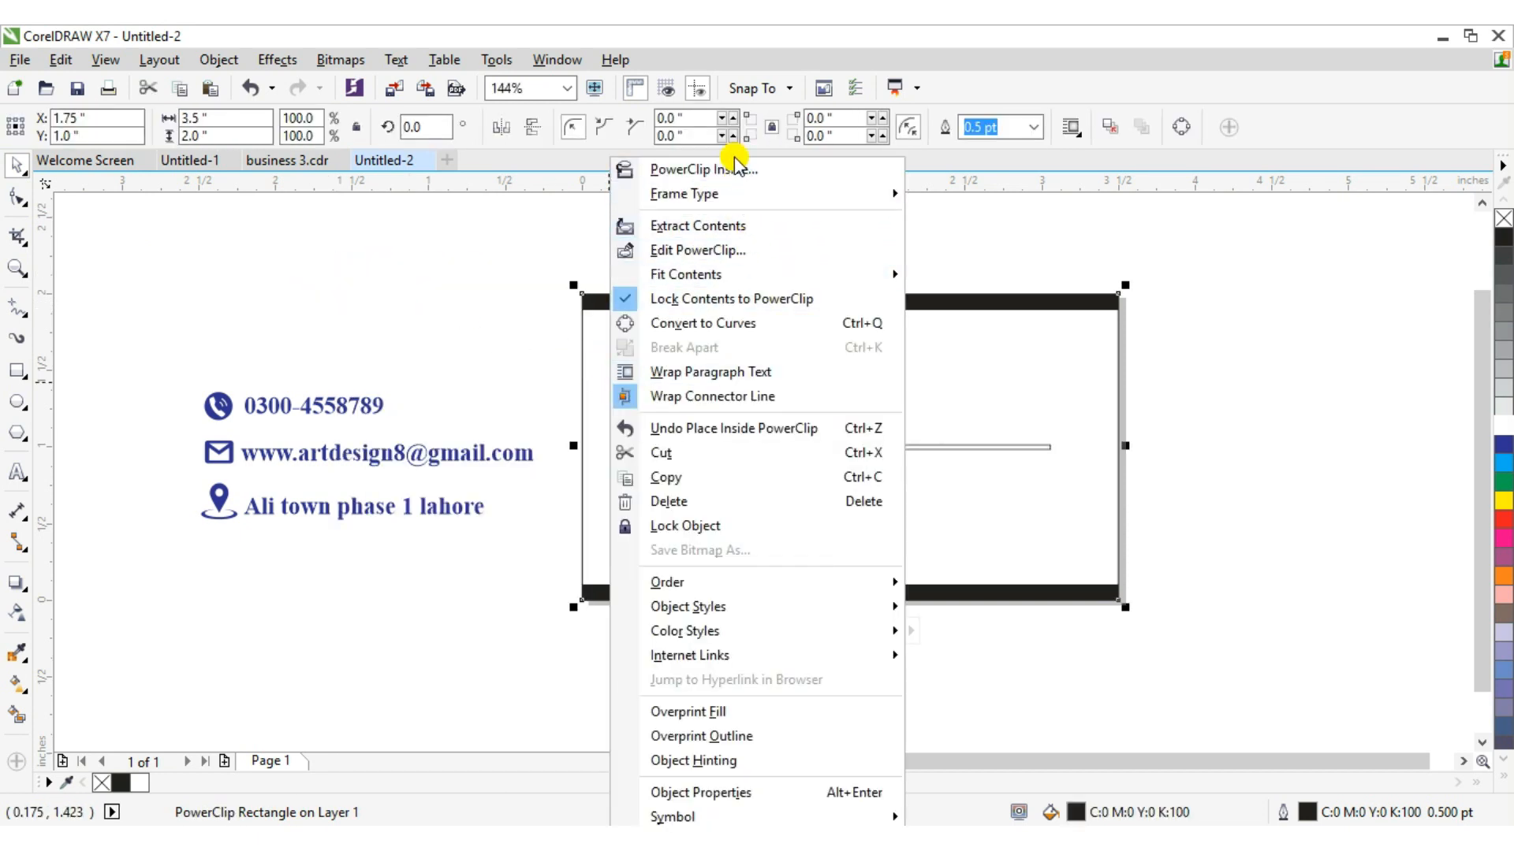
pyautogui.click(717, 249)
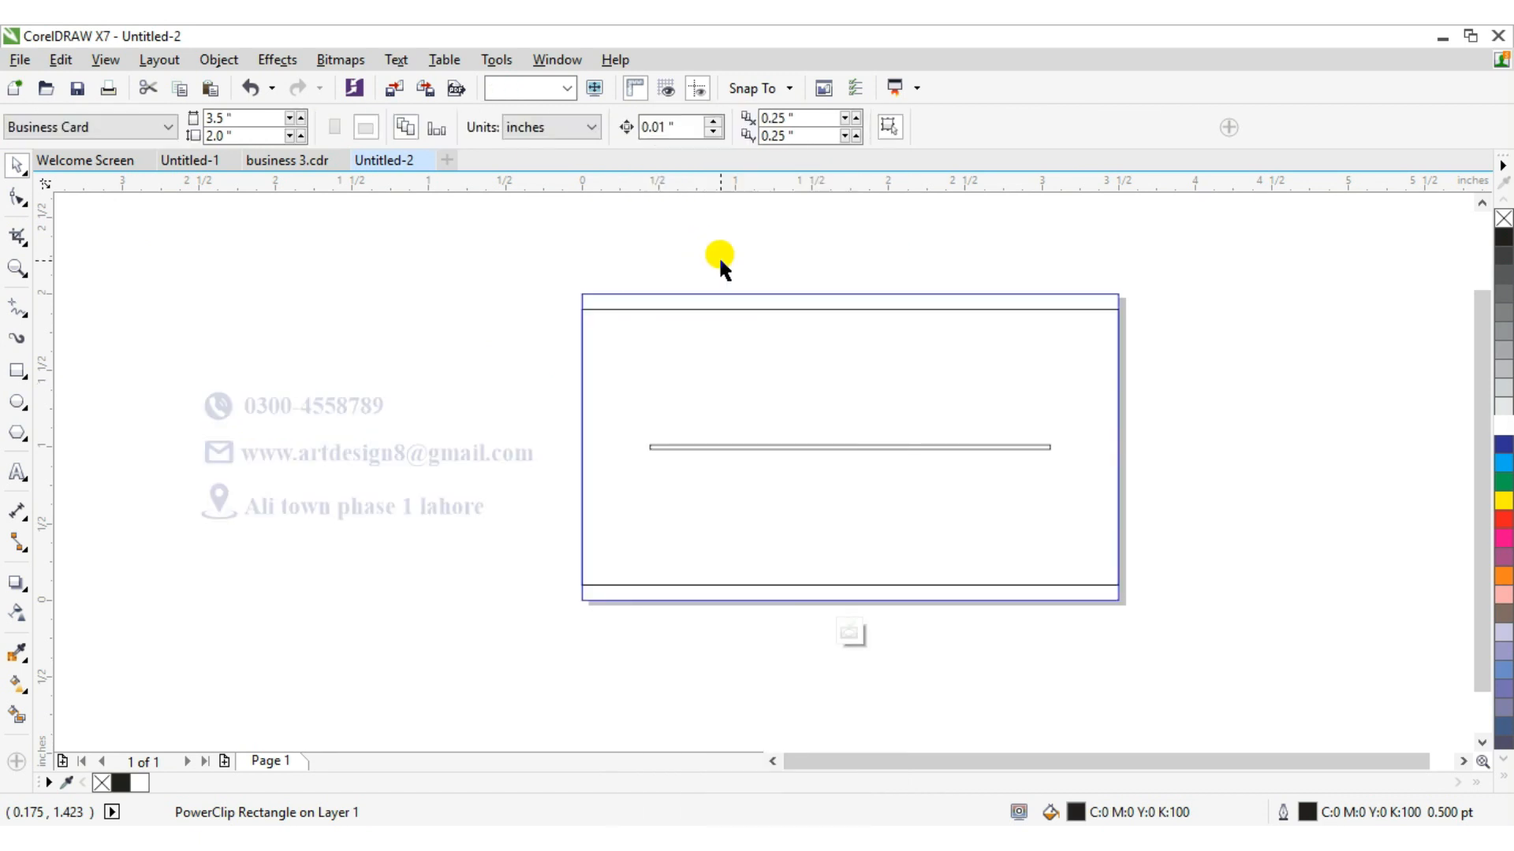
pyautogui.click(793, 445)
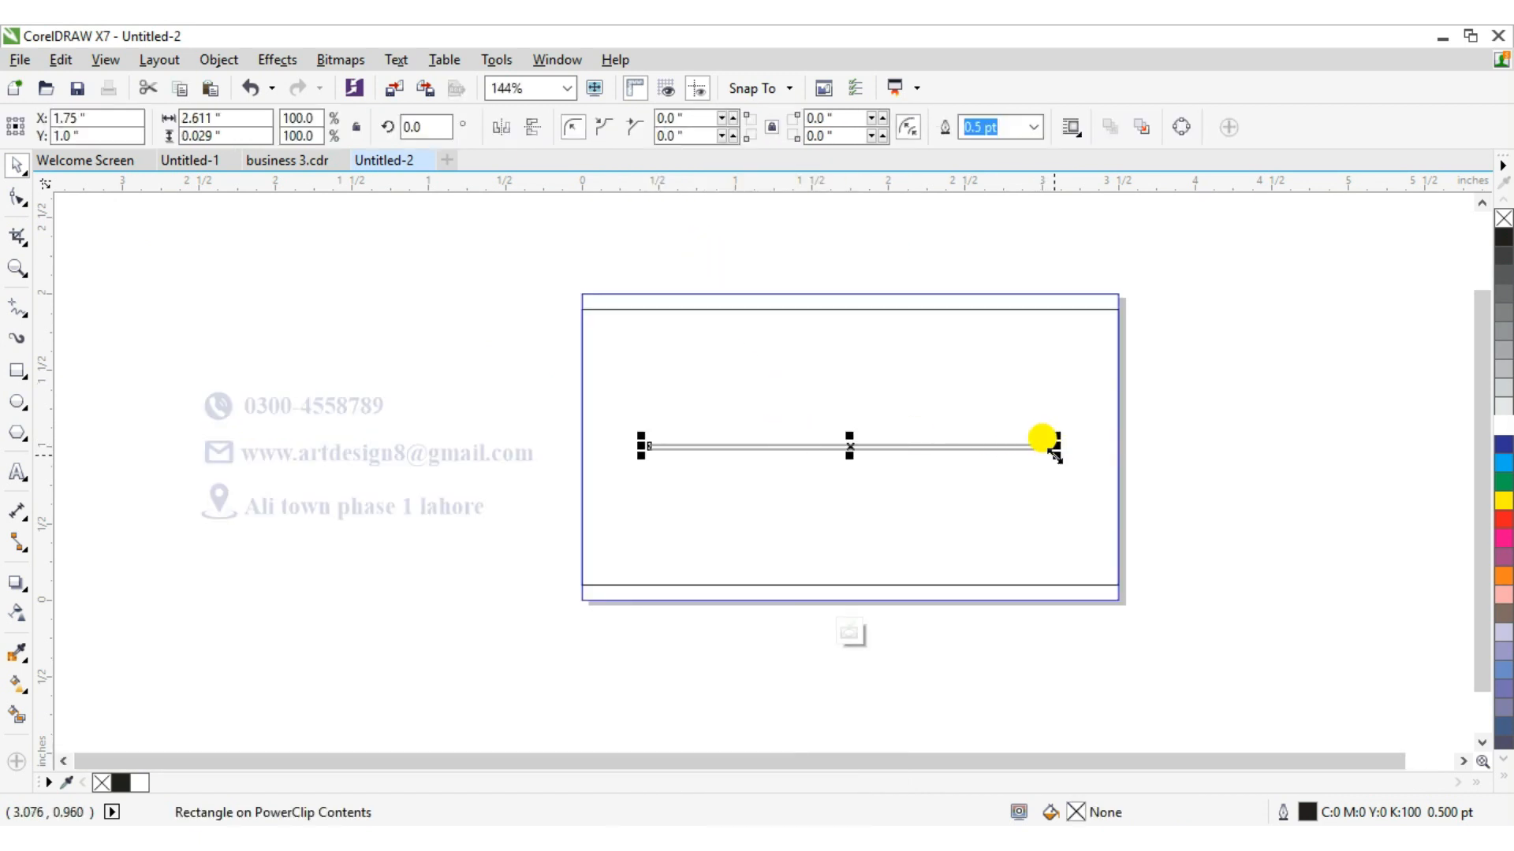
pyautogui.moveTo(1045, 442); pyautogui.dragTo(1119, 468)
pyautogui.moveTo(625, 435); pyautogui.dragTo(560, 476)
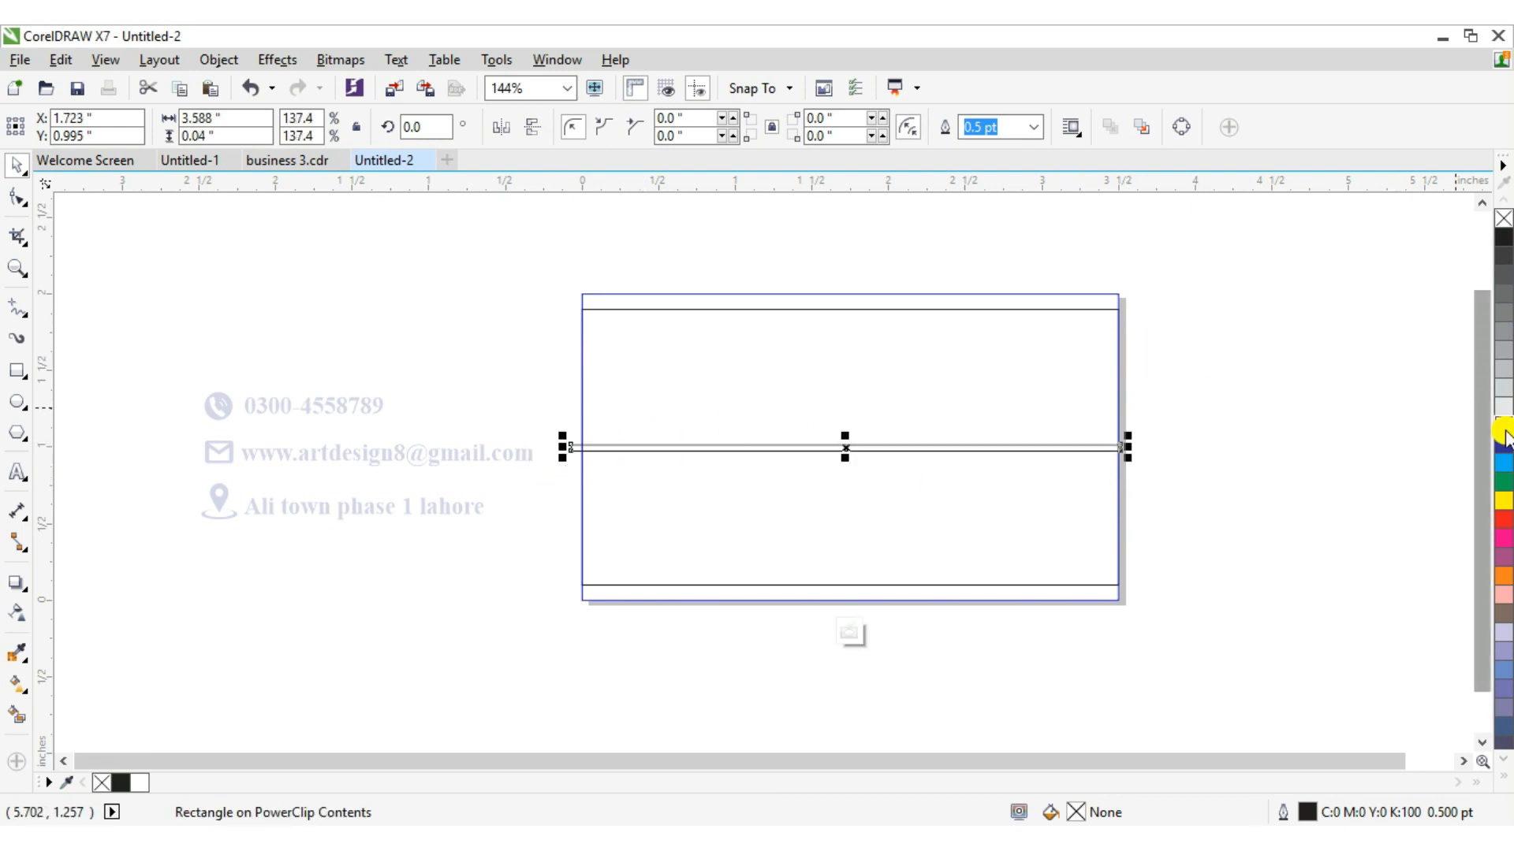
# Fill the bar yellow and open its Edit Fill dialog.
pyautogui.click(1504, 500)
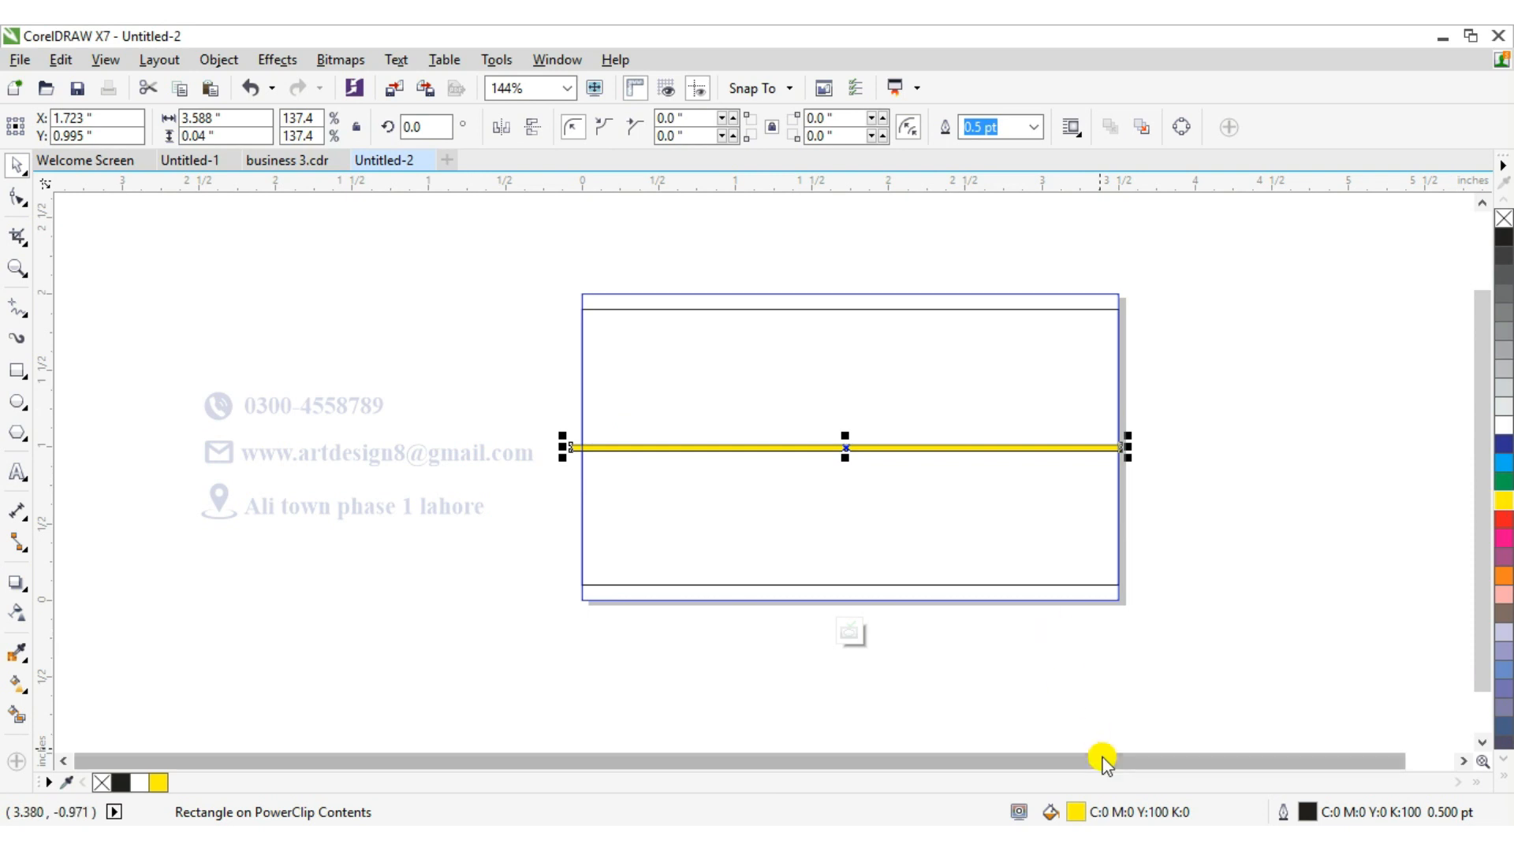
pyautogui.doubleClick(1074, 810)
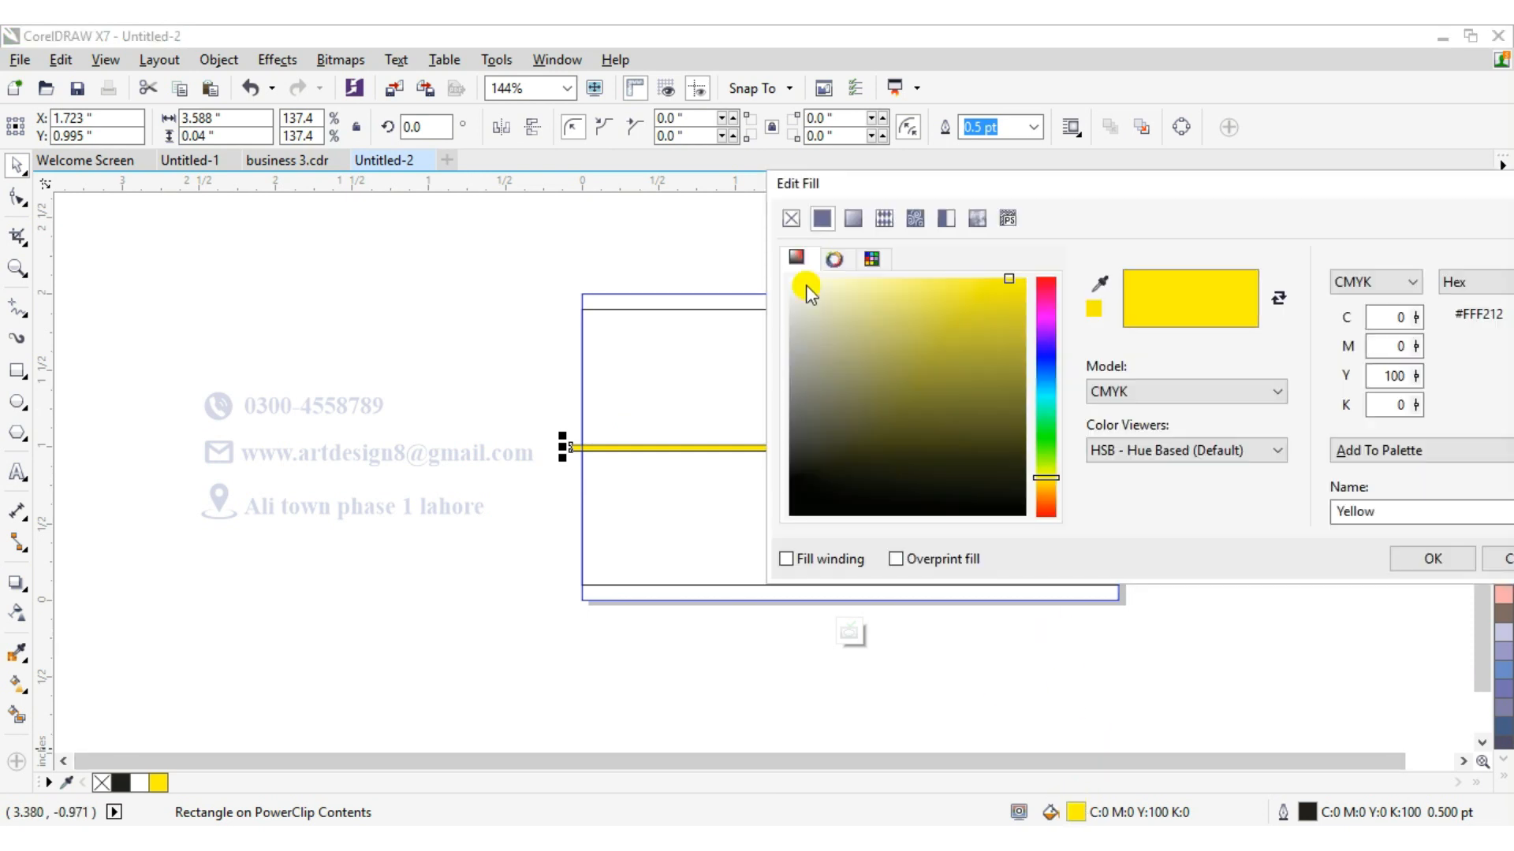
pyautogui.moveTo(903, 180); pyautogui.dragTo(1227, 186)
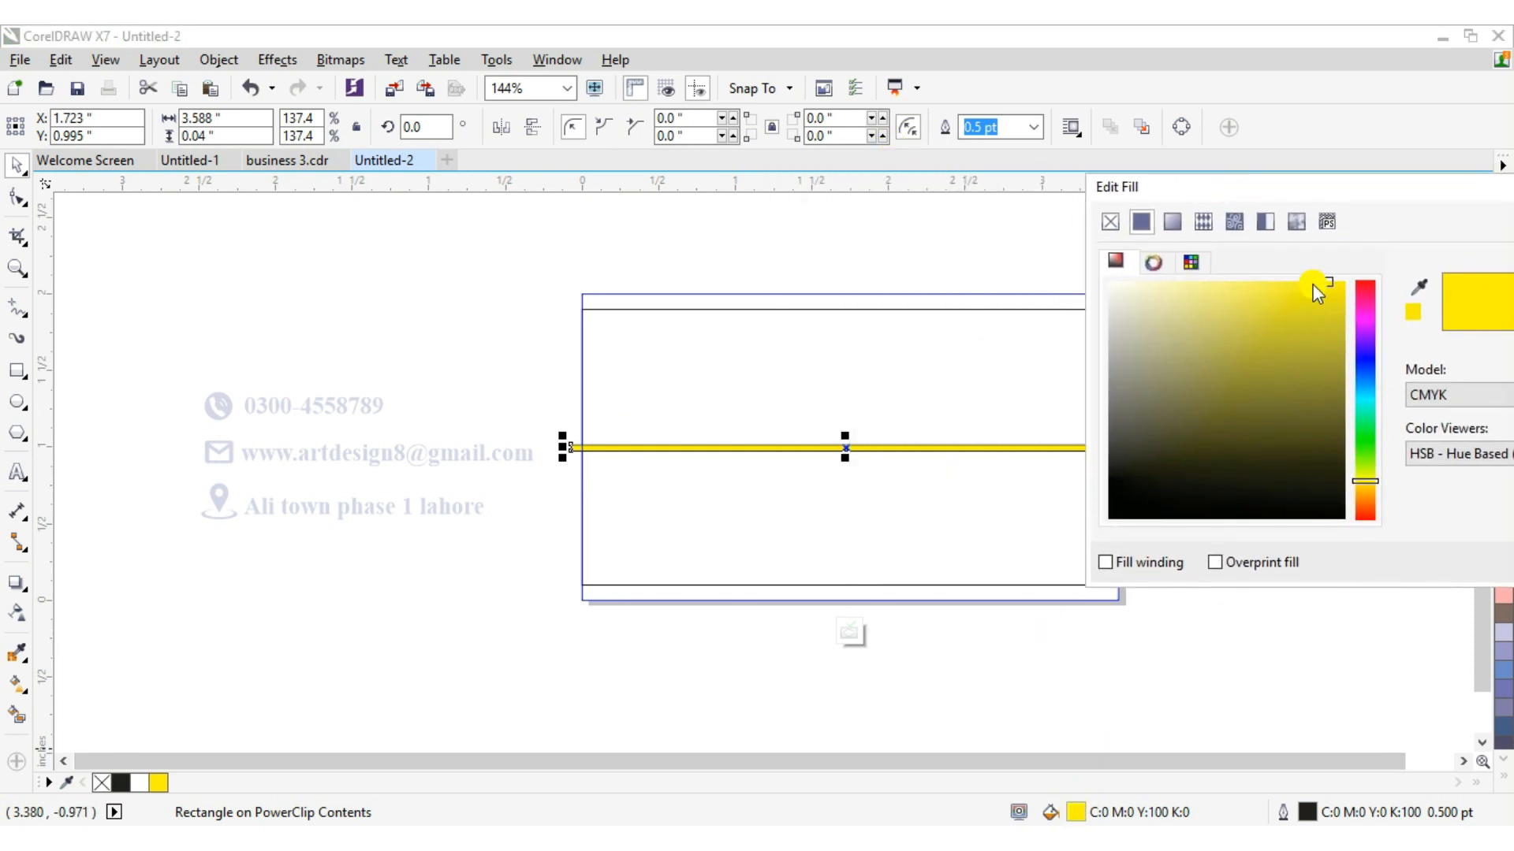
# Try slightly darker yellow shades in the Edit Fill colour area.
pyautogui.click(1328, 347)
pyautogui.click(1326, 333)
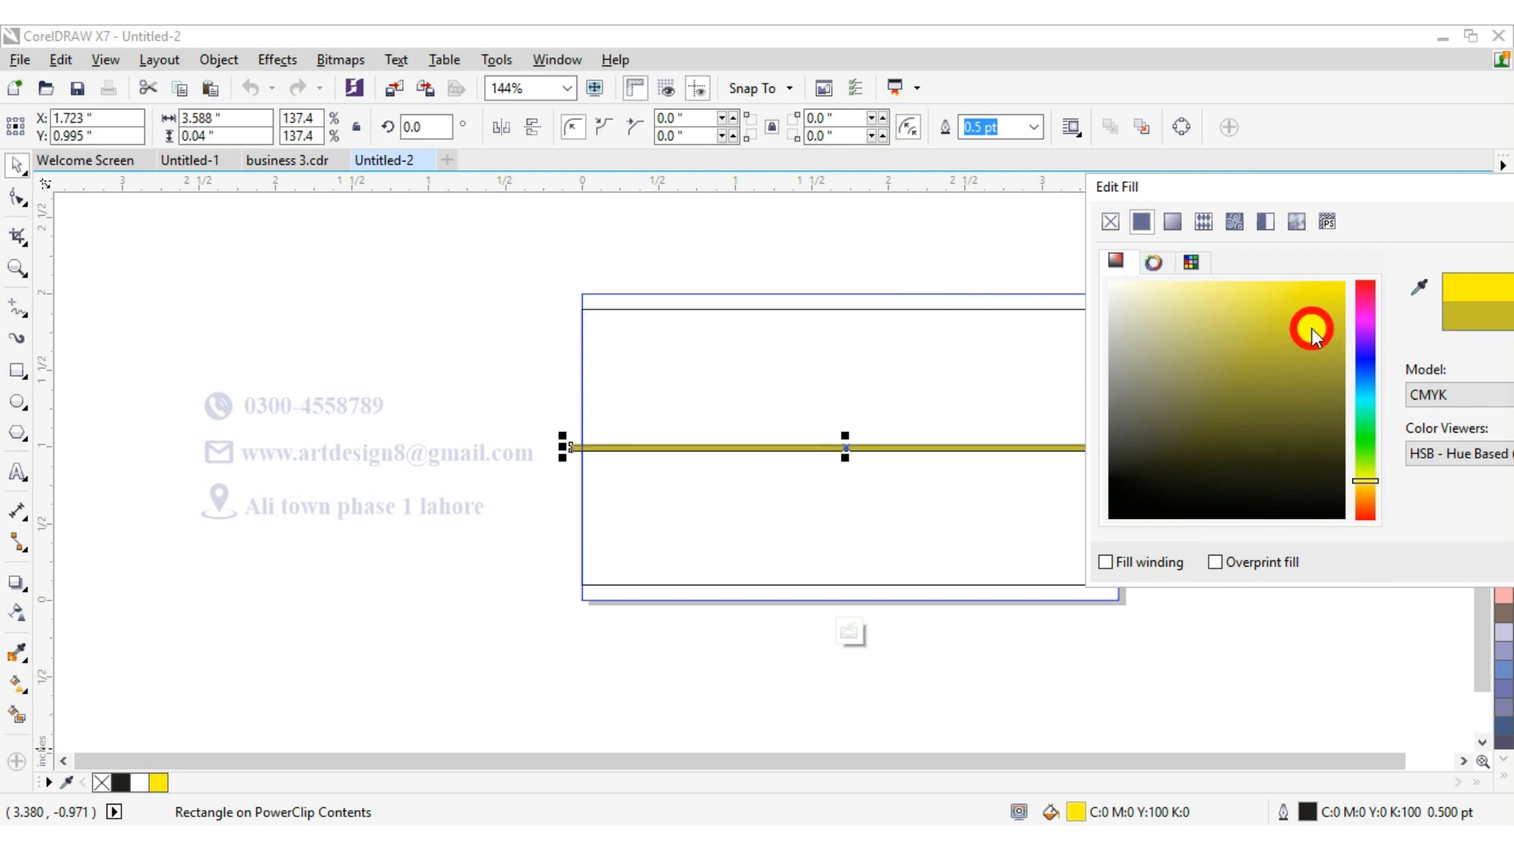
pyautogui.moveTo(1311, 328); pyautogui.dragTo(1297, 297)
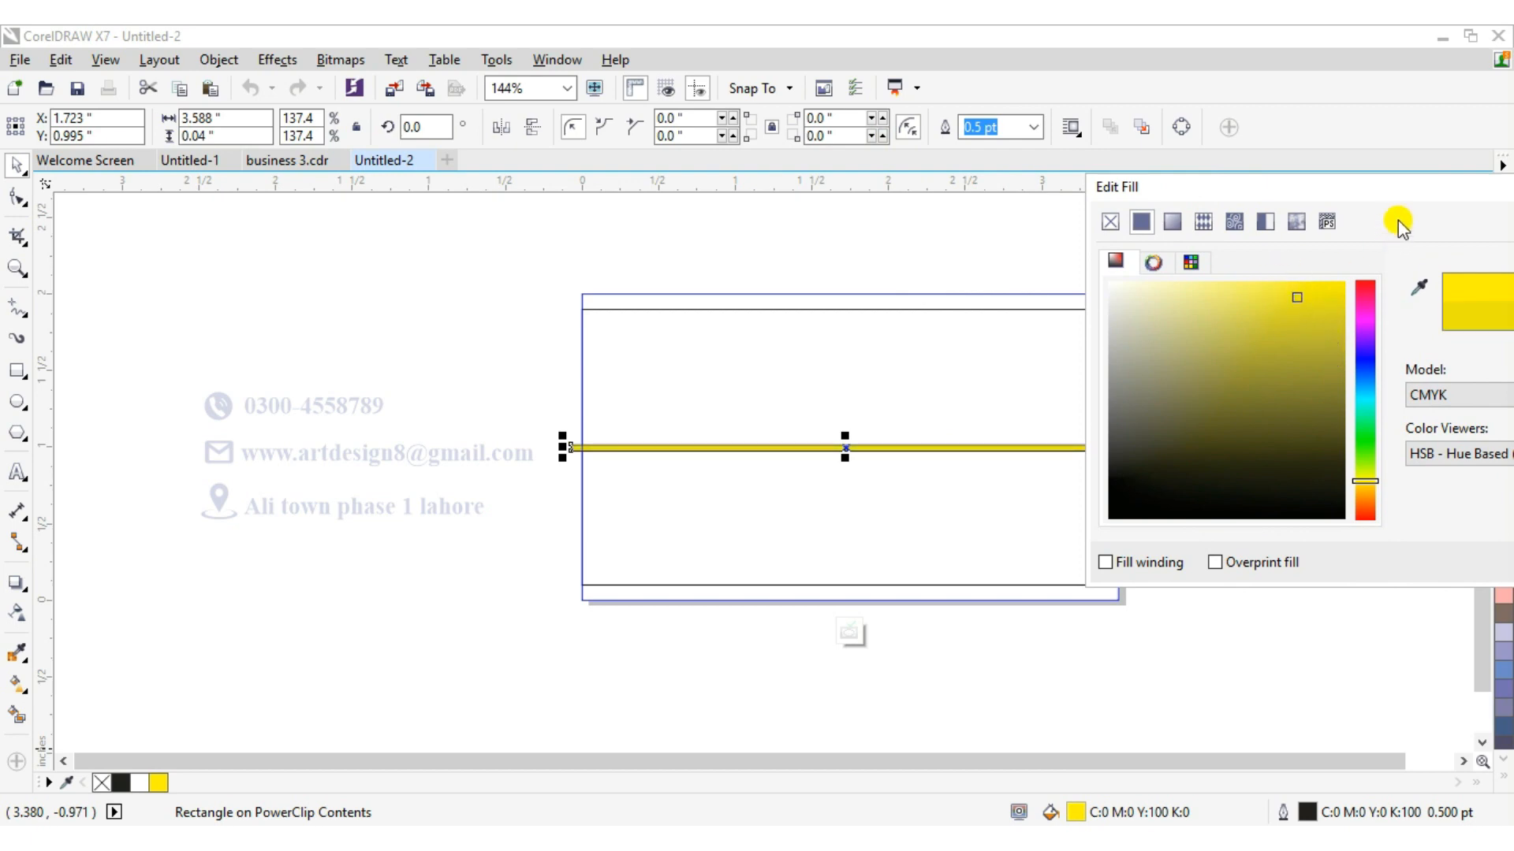
pyautogui.moveTo(1407, 185); pyautogui.dragTo(1283, 179)
pyautogui.click(1185, 321)
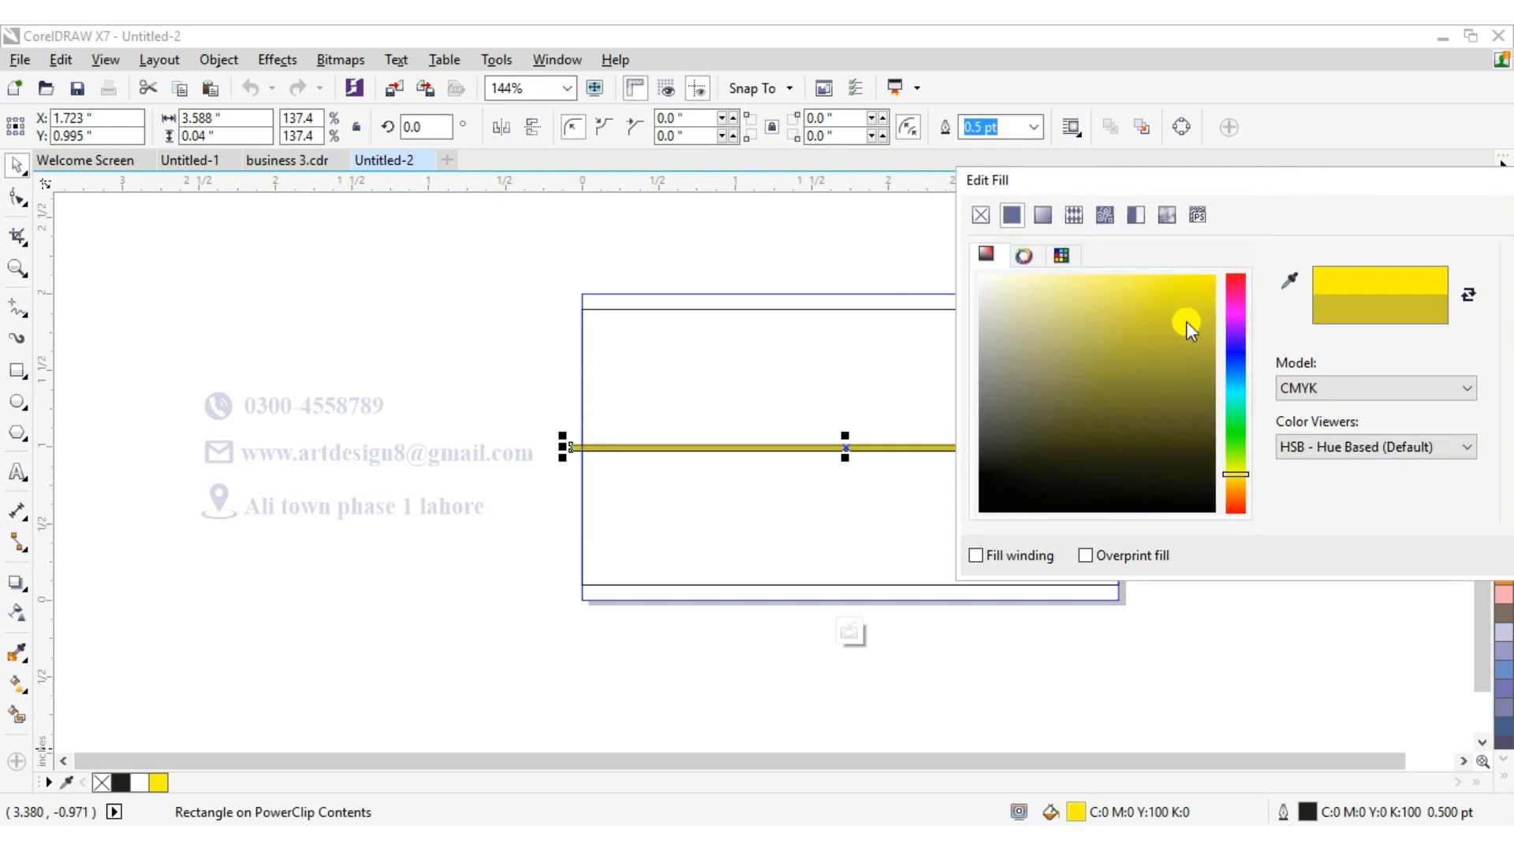
pyautogui.click(1162, 295)
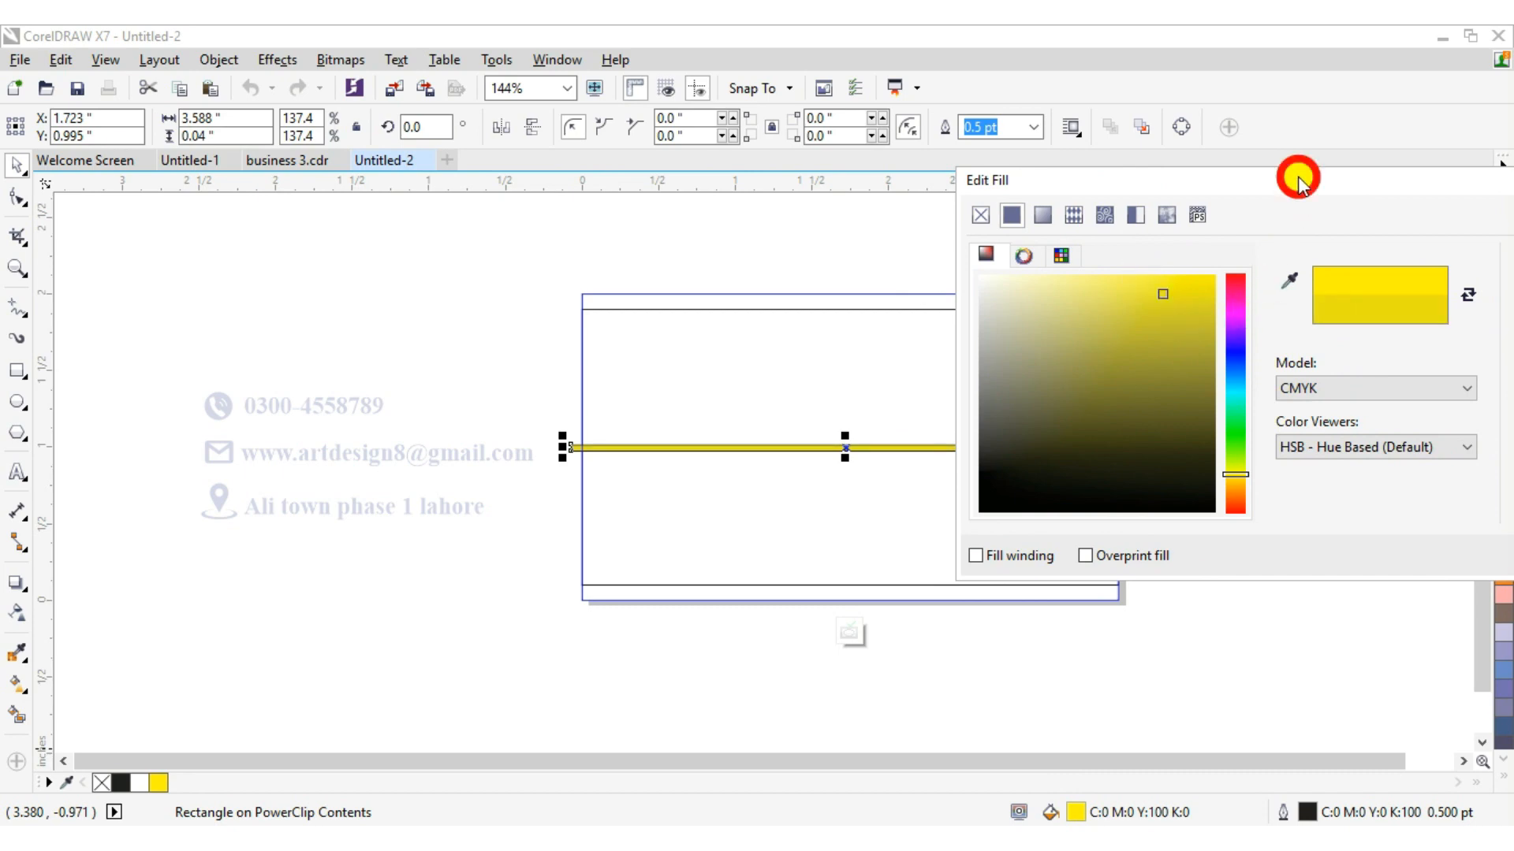
# Set the bar's fill to a golden orange of C15 M37 Y100 K0 in the Edit Fill dialog and apply it.
pyautogui.moveTo(1300, 176); pyautogui.dragTo(730, 145)
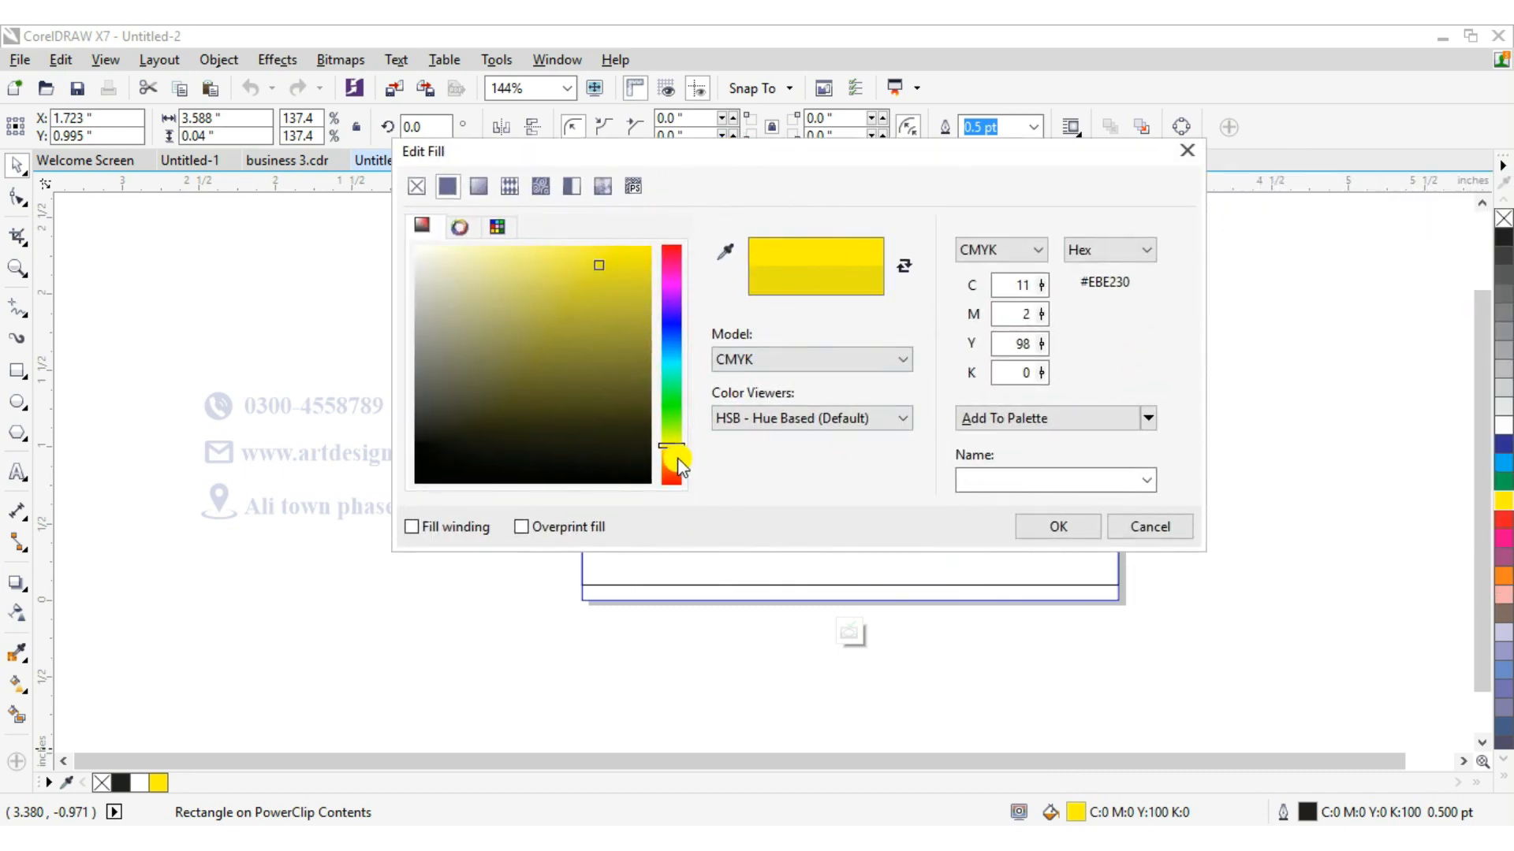
pyautogui.click(676, 457)
pyautogui.click(592, 281)
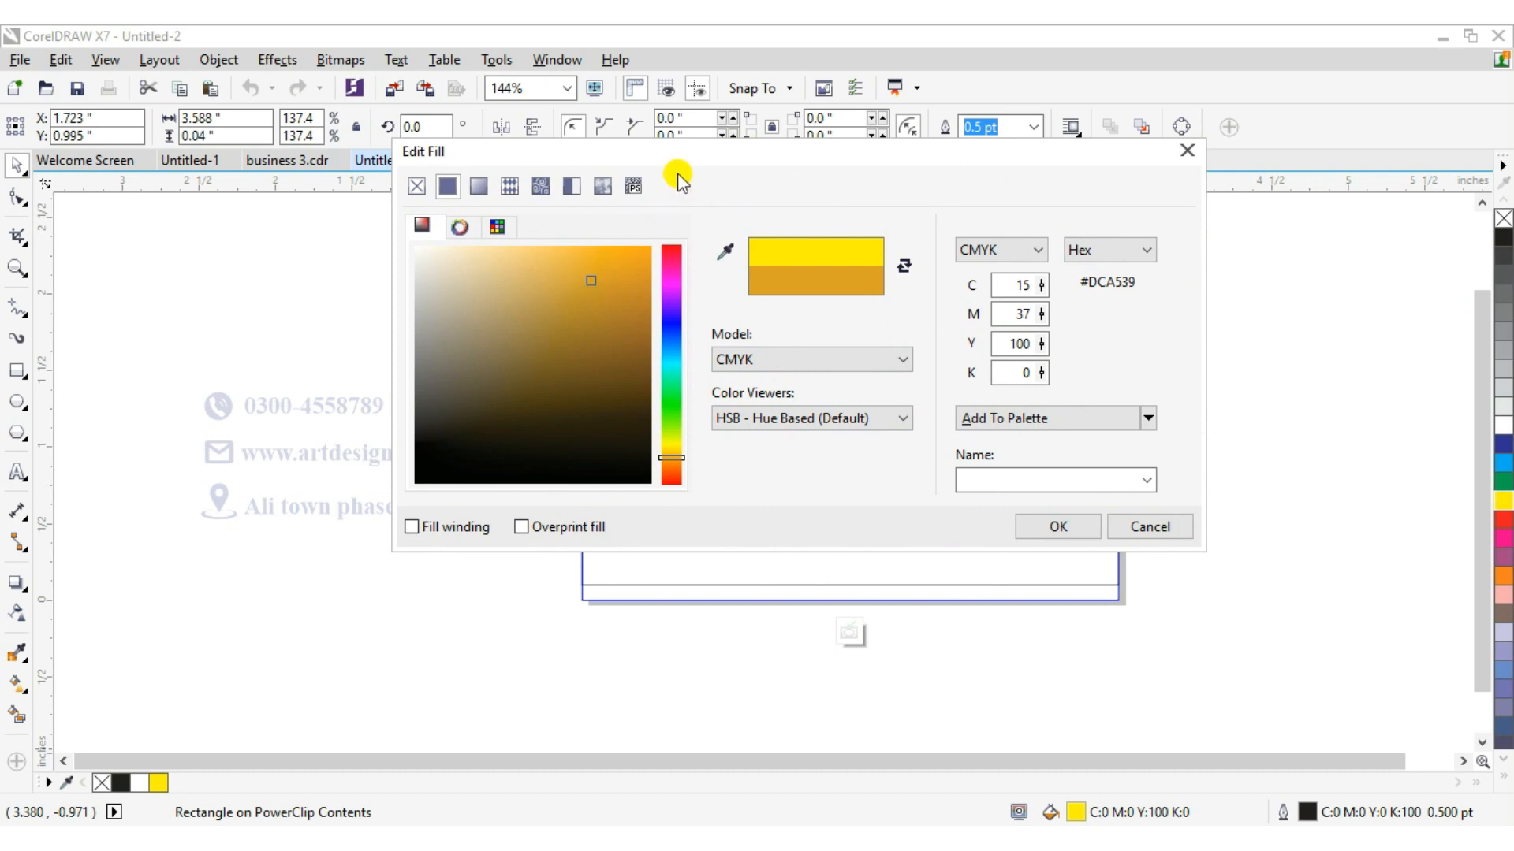
pyautogui.moveTo(684, 174); pyautogui.dragTo(311, 433)
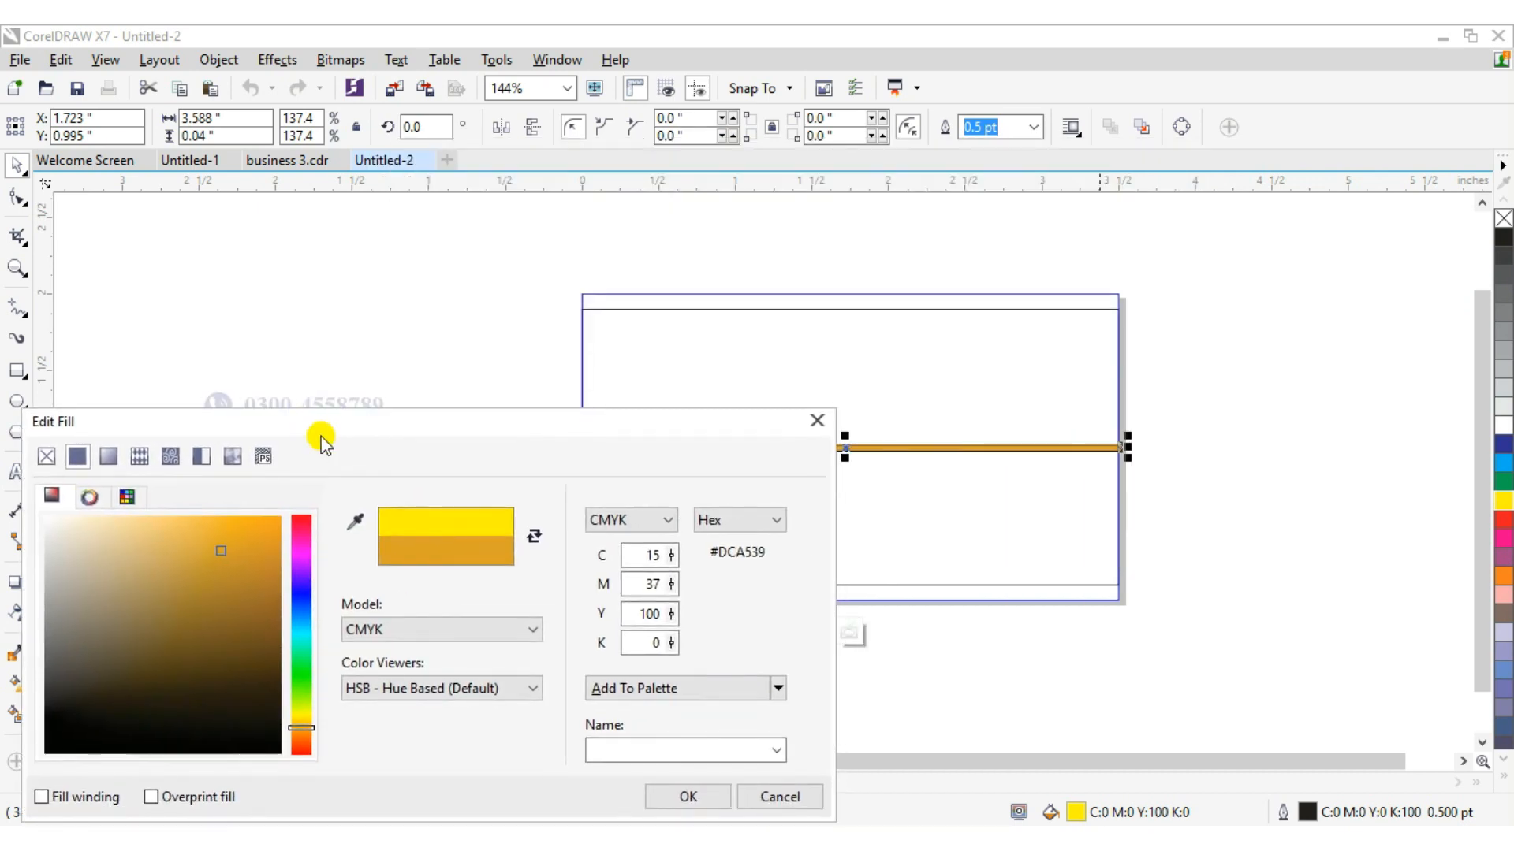
pyautogui.click(697, 797)
# Remove the bar's outline by setting the outline pen width to None.
pyautogui.doubleClick(1308, 810)
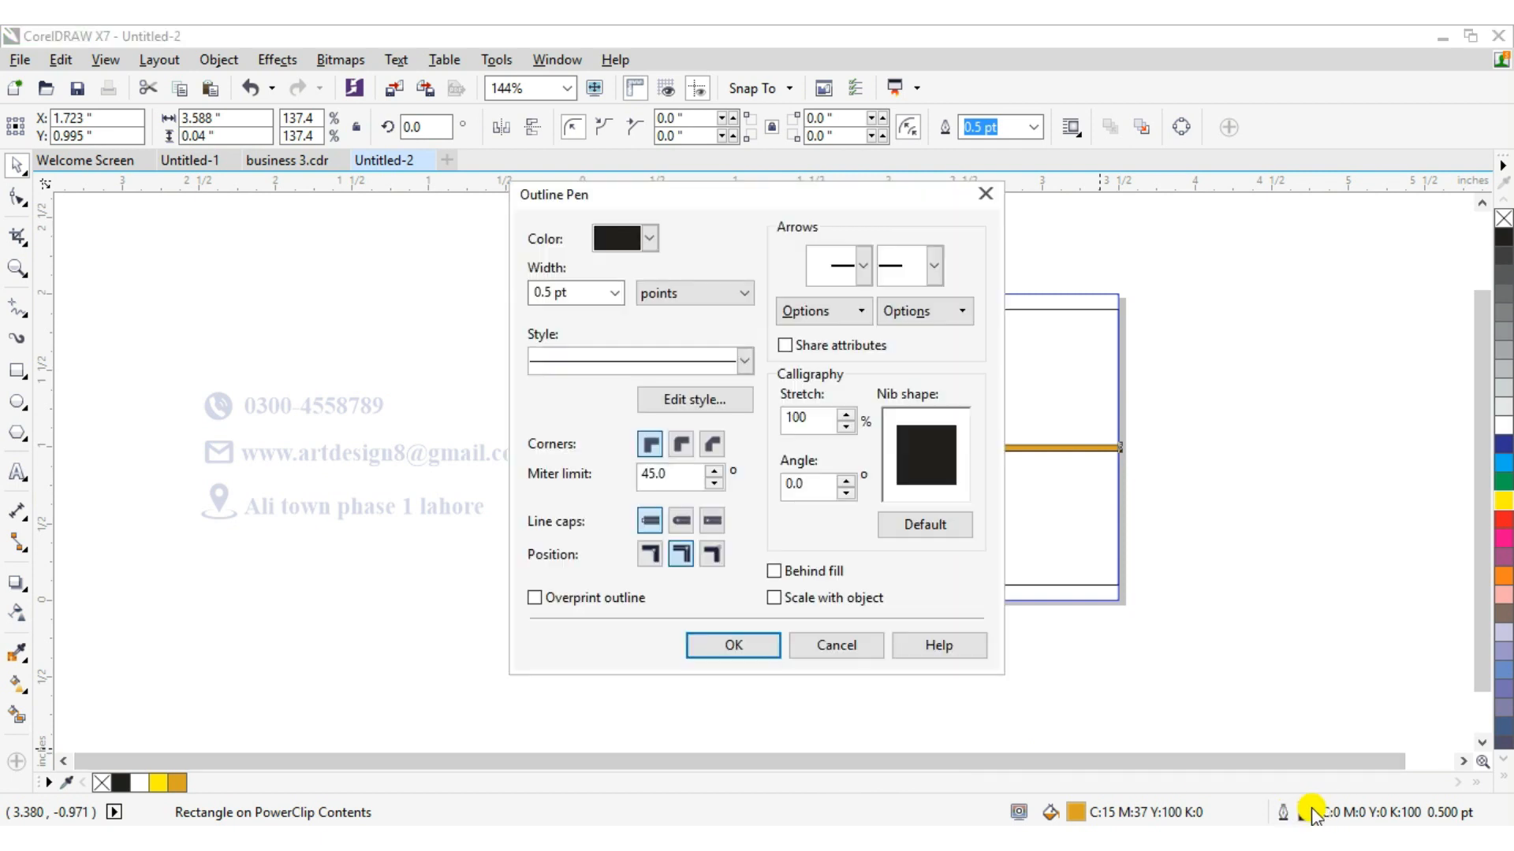
pyautogui.click(614, 293)
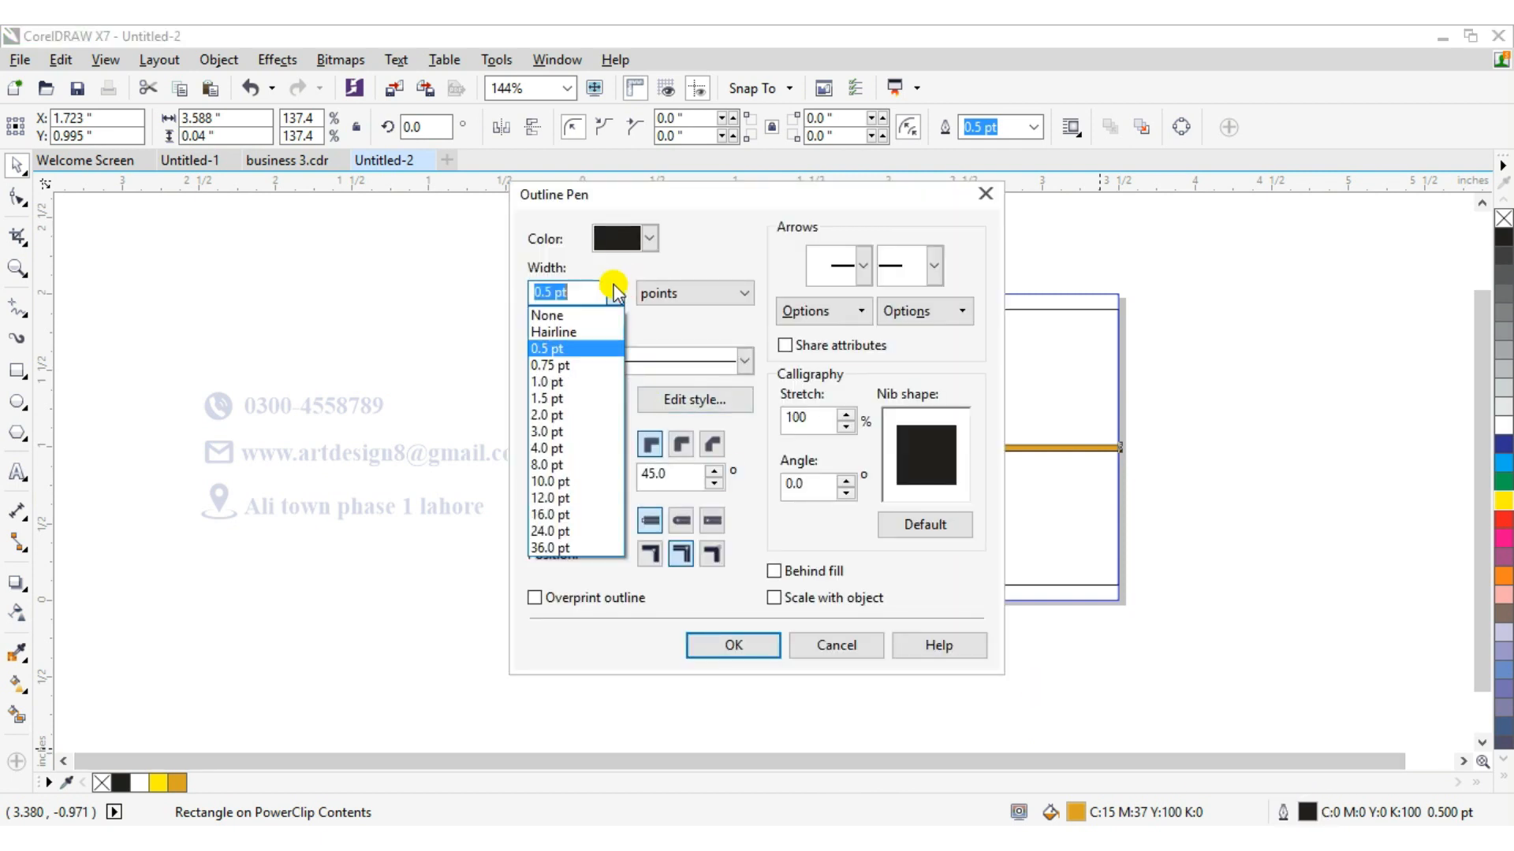
pyautogui.click(552, 316)
pyautogui.click(753, 645)
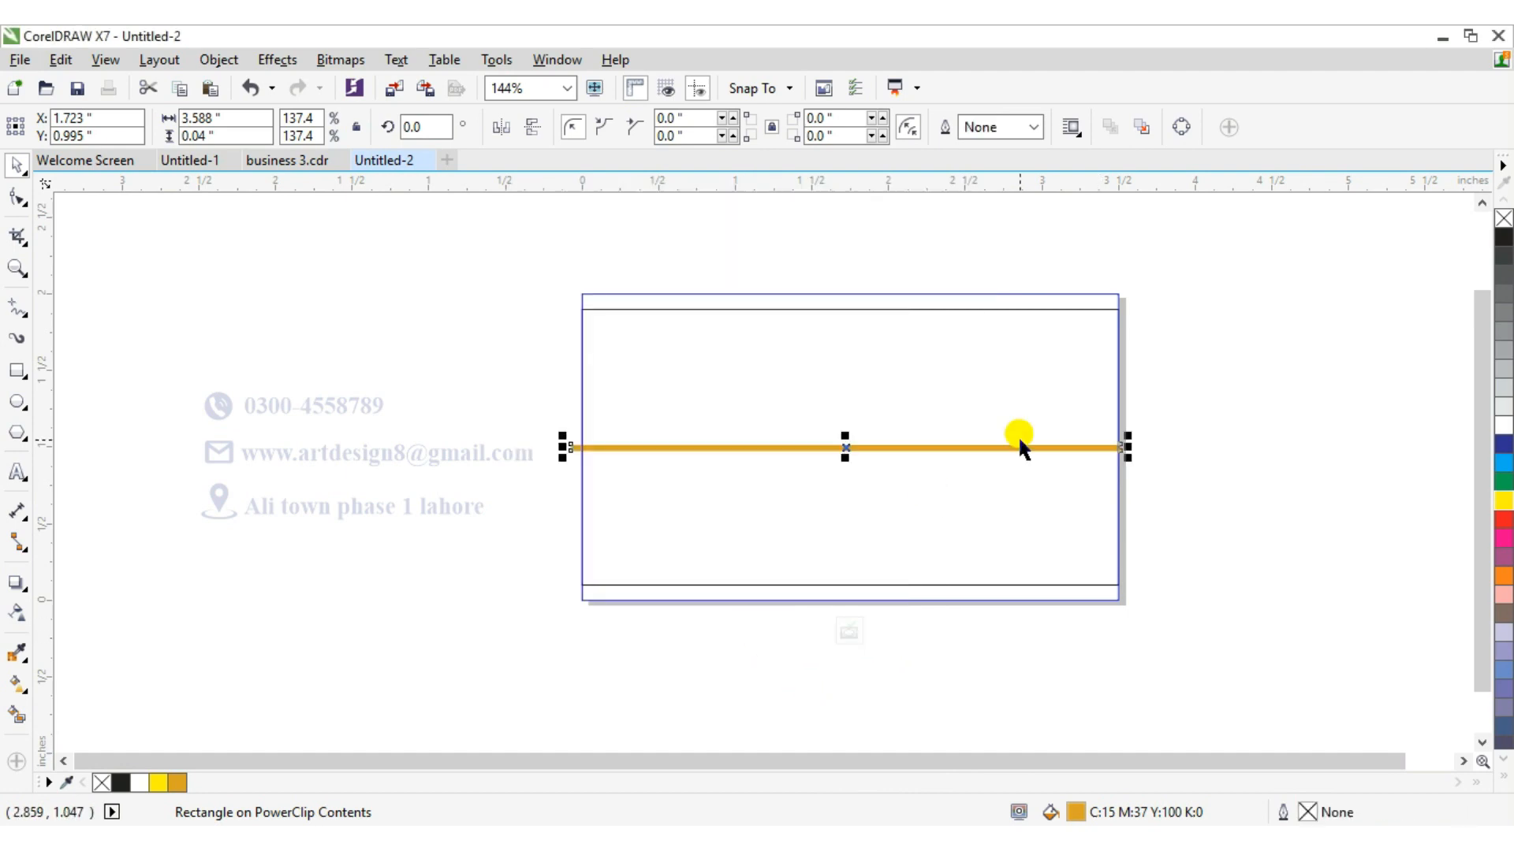
# Nudge the bar upward until it sits just below the card's top edge.
pyautogui.press('Up')
pyautogui.press('Up')
pyautogui.press('Up')
pyautogui.press('Up')
pyautogui.press('Up')
pyautogui.press('Up')
pyautogui.press('Up')
pyautogui.press('Up')
pyautogui.press('Up')
pyautogui.press('Up')
pyautogui.press('Up')
pyautogui.press('Up')
pyautogui.press('Up')
pyautogui.press('Up')
pyautogui.press('Up')
pyautogui.press('Up')
pyautogui.press('Up')
pyautogui.press('Up')
pyautogui.press('Up')
pyautogui.press('Up')
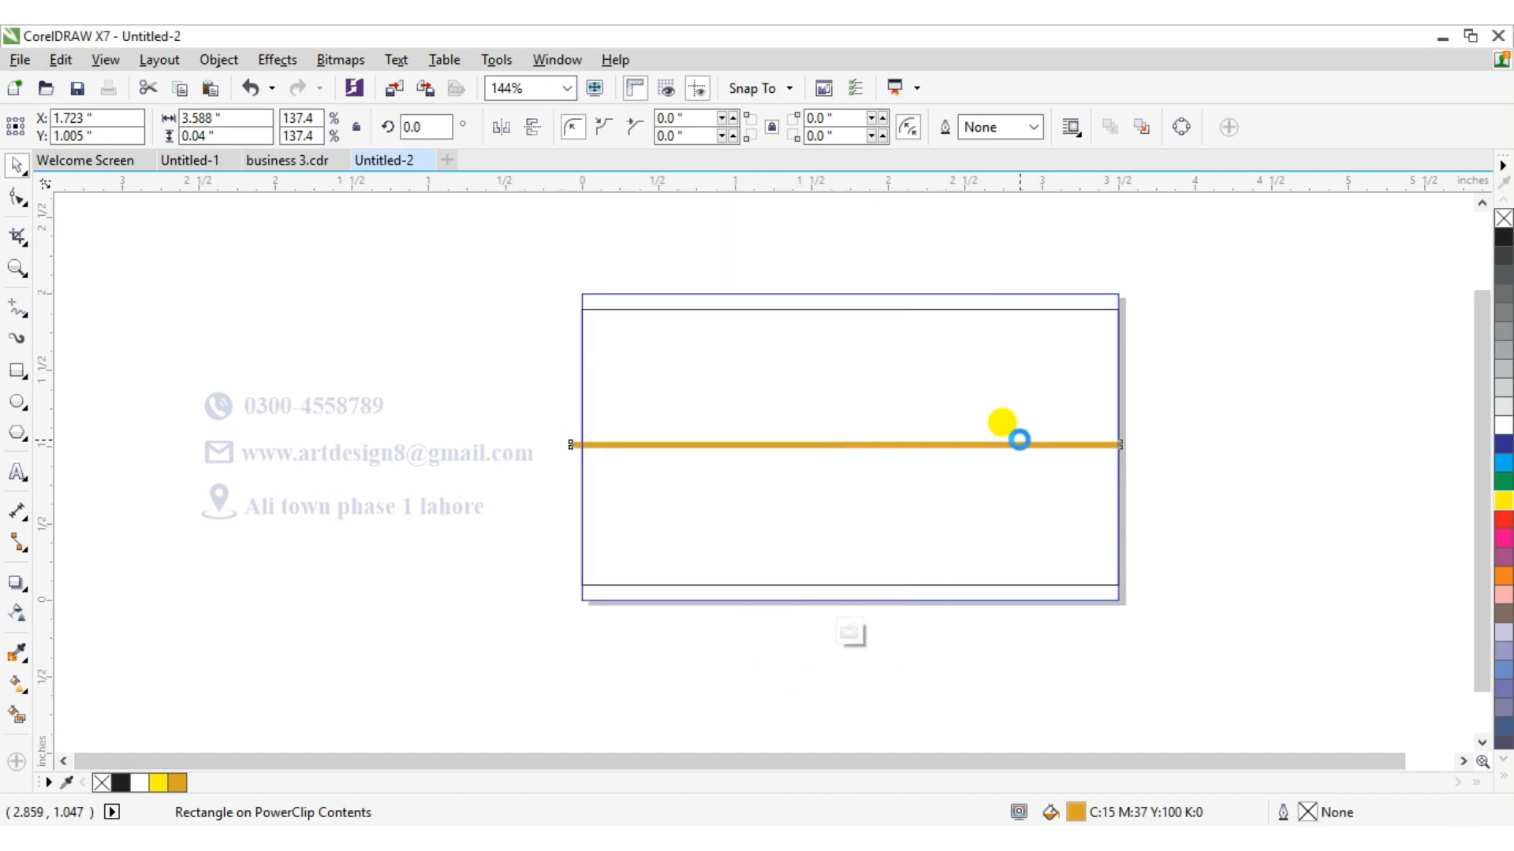
pyautogui.press('Up')
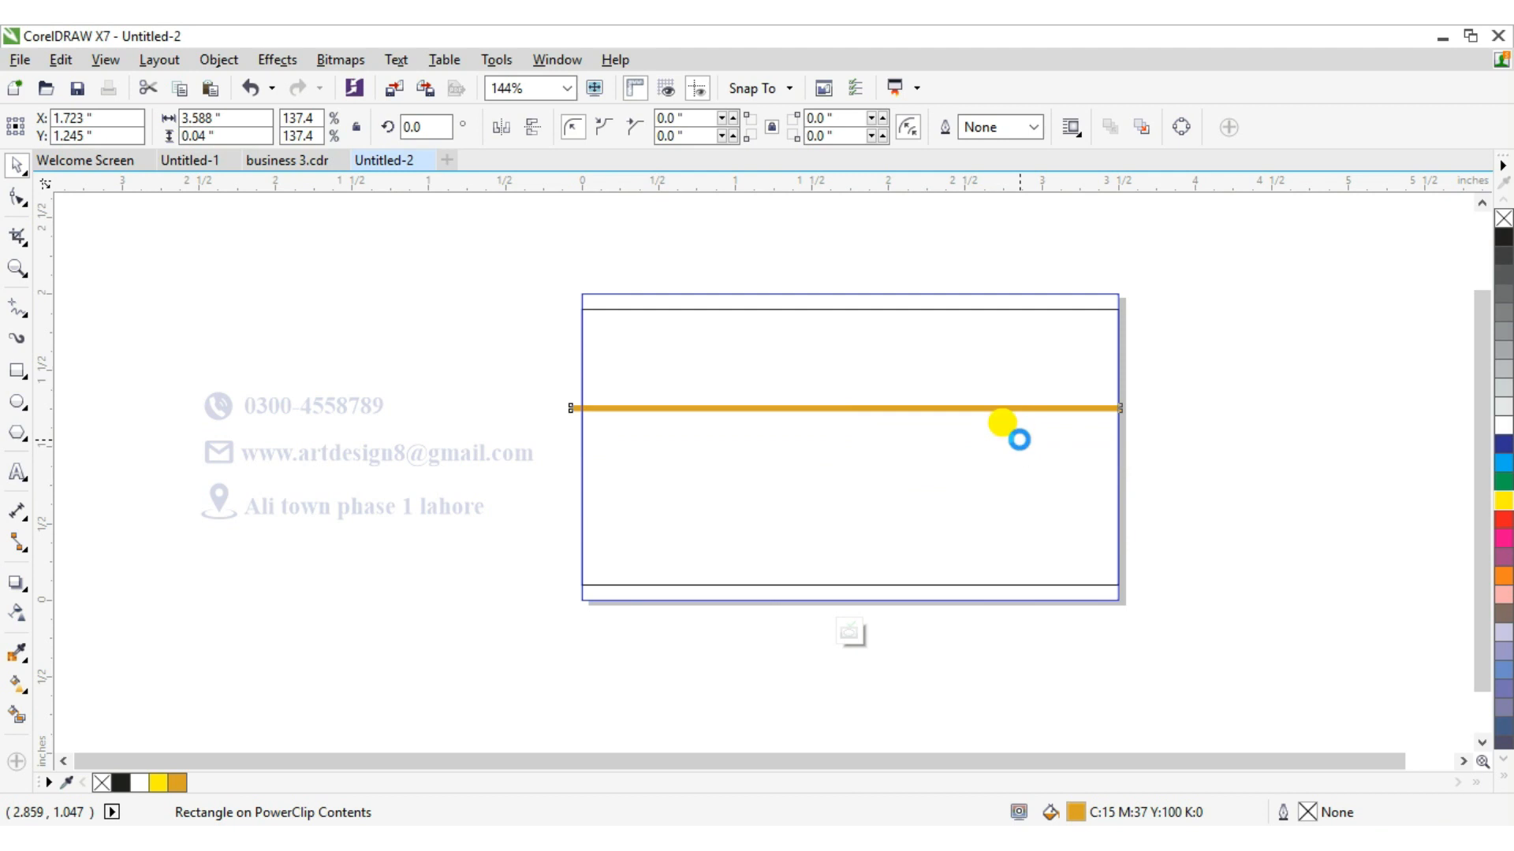
pyautogui.press('Up')
pyautogui.press('Up')
pyautogui.press('Up')
pyautogui.press('Up')
pyautogui.press('Up')
pyautogui.press('Up')
pyautogui.press('Up')
pyautogui.press('Up')
pyautogui.press('Up')
pyautogui.press('Up')
pyautogui.press('Up')
pyautogui.press('Up')
pyautogui.press('Up')
pyautogui.press('Up')
pyautogui.press('Up')
pyautogui.press('Up')
pyautogui.press('Up')
pyautogui.press('Up')
pyautogui.press('Up')
pyautogui.press('Up')
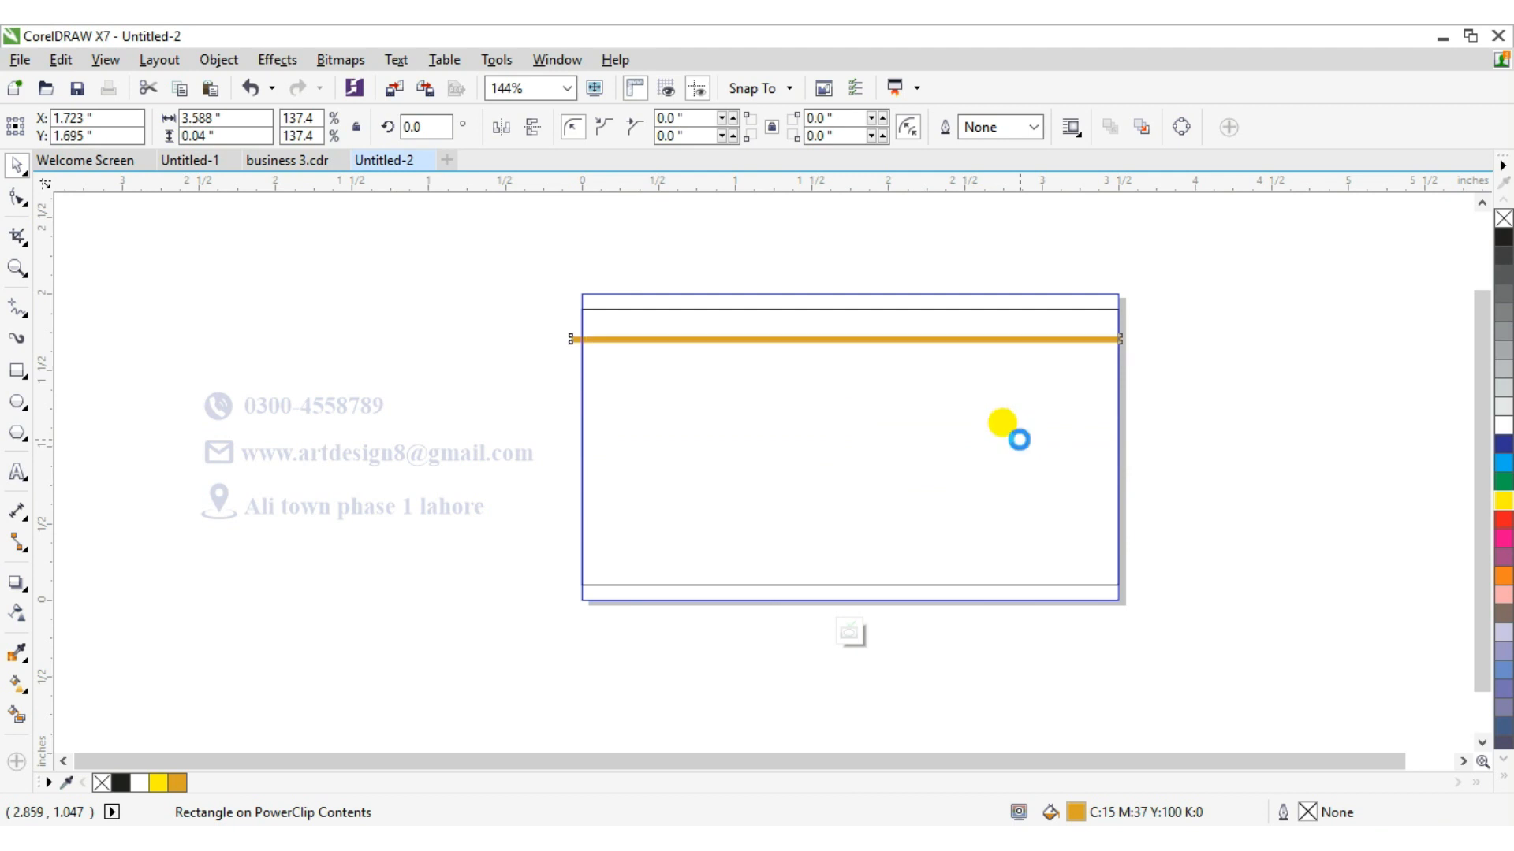
pyautogui.press('Up')
pyautogui.press('Up')
pyautogui.press('Up')
pyautogui.press('Up')
pyautogui.press('Up')
pyautogui.press('Up')
pyautogui.press('Up')
pyautogui.press('Up')
pyautogui.press('Up')
pyautogui.press('Up')
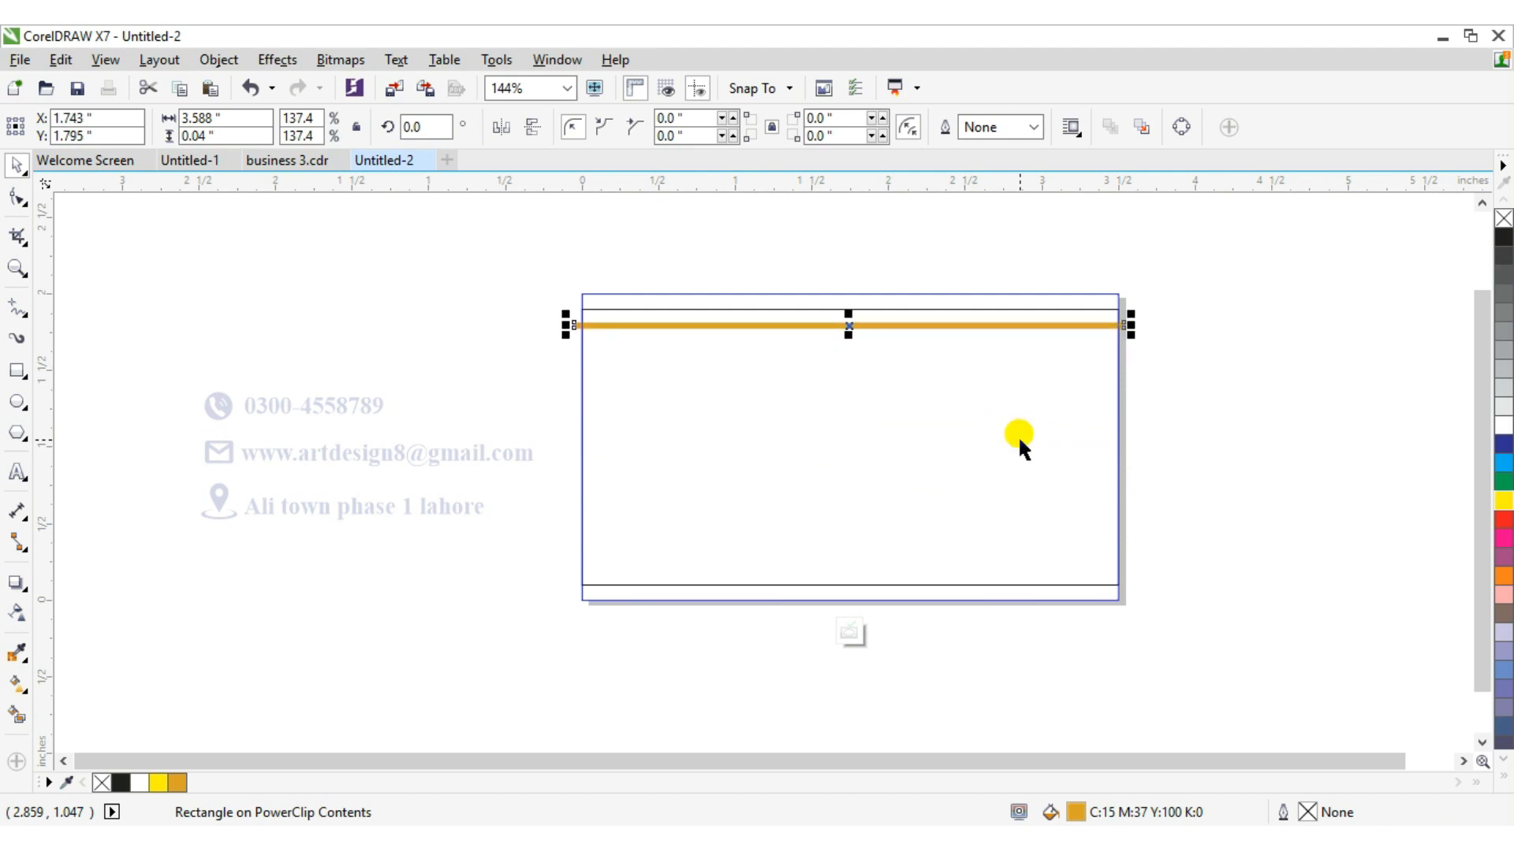
pyautogui.press('Up')
pyautogui.press('Up')
pyautogui.press('Up')
pyautogui.press('Up')
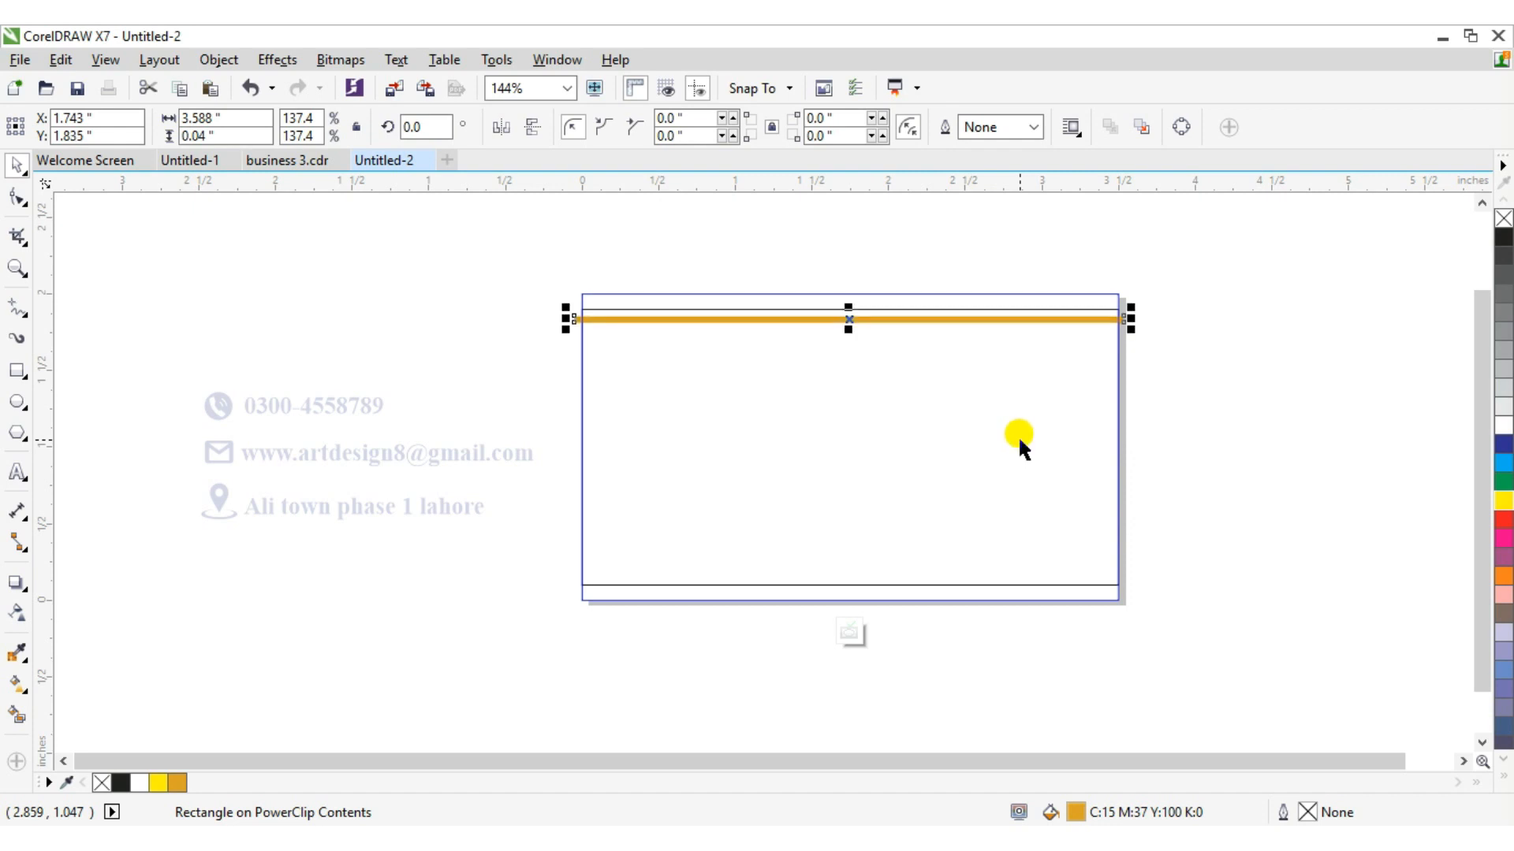
pyautogui.press('Down')
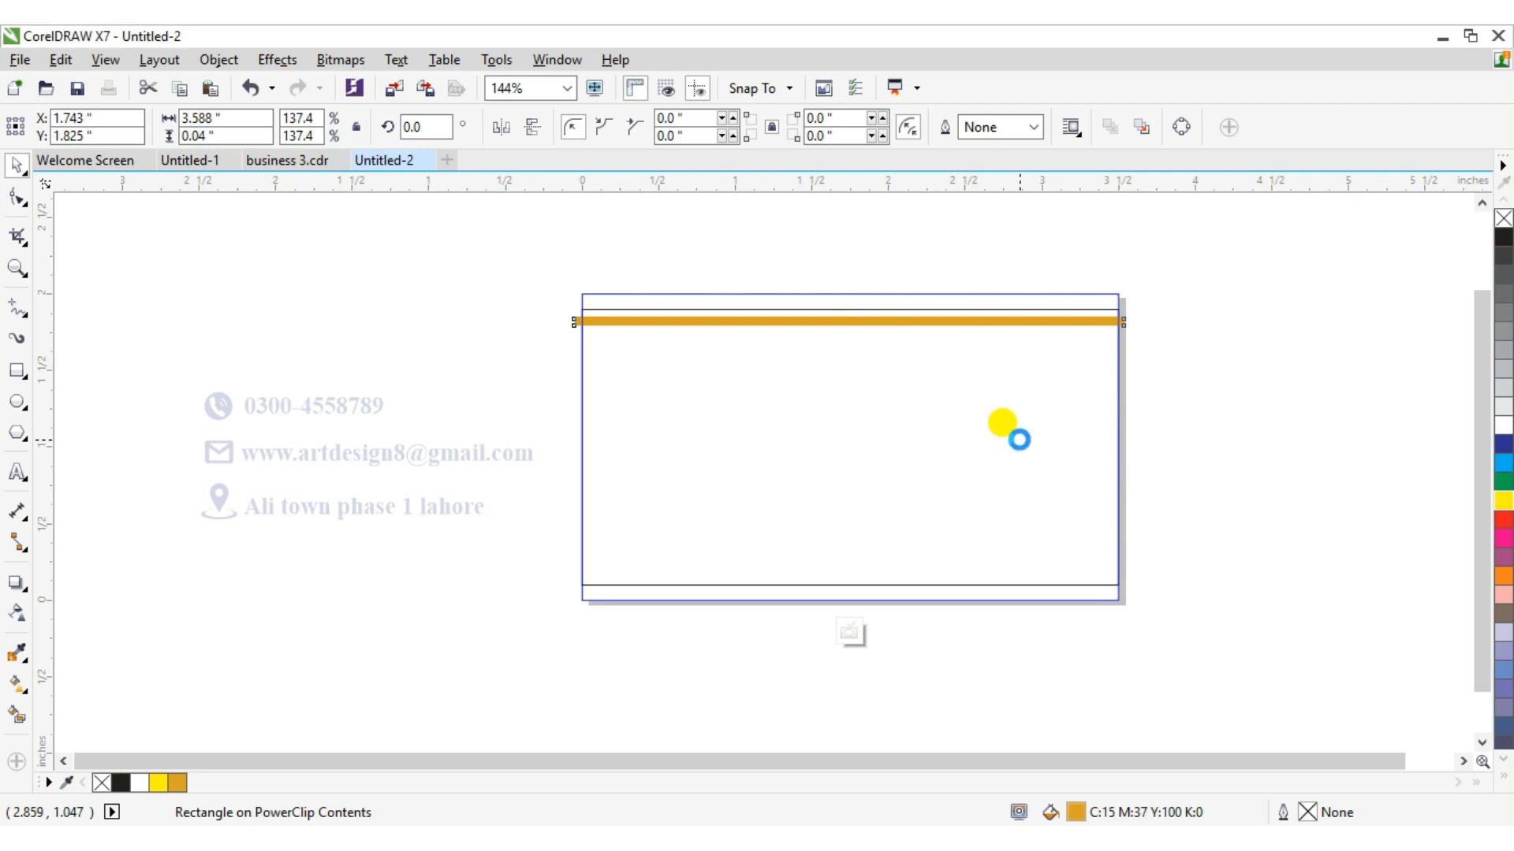
# Duplicate the bar and nudge the copy down to just above the card's bottom edge.
pyautogui.hotkey('ctrl', 'd')
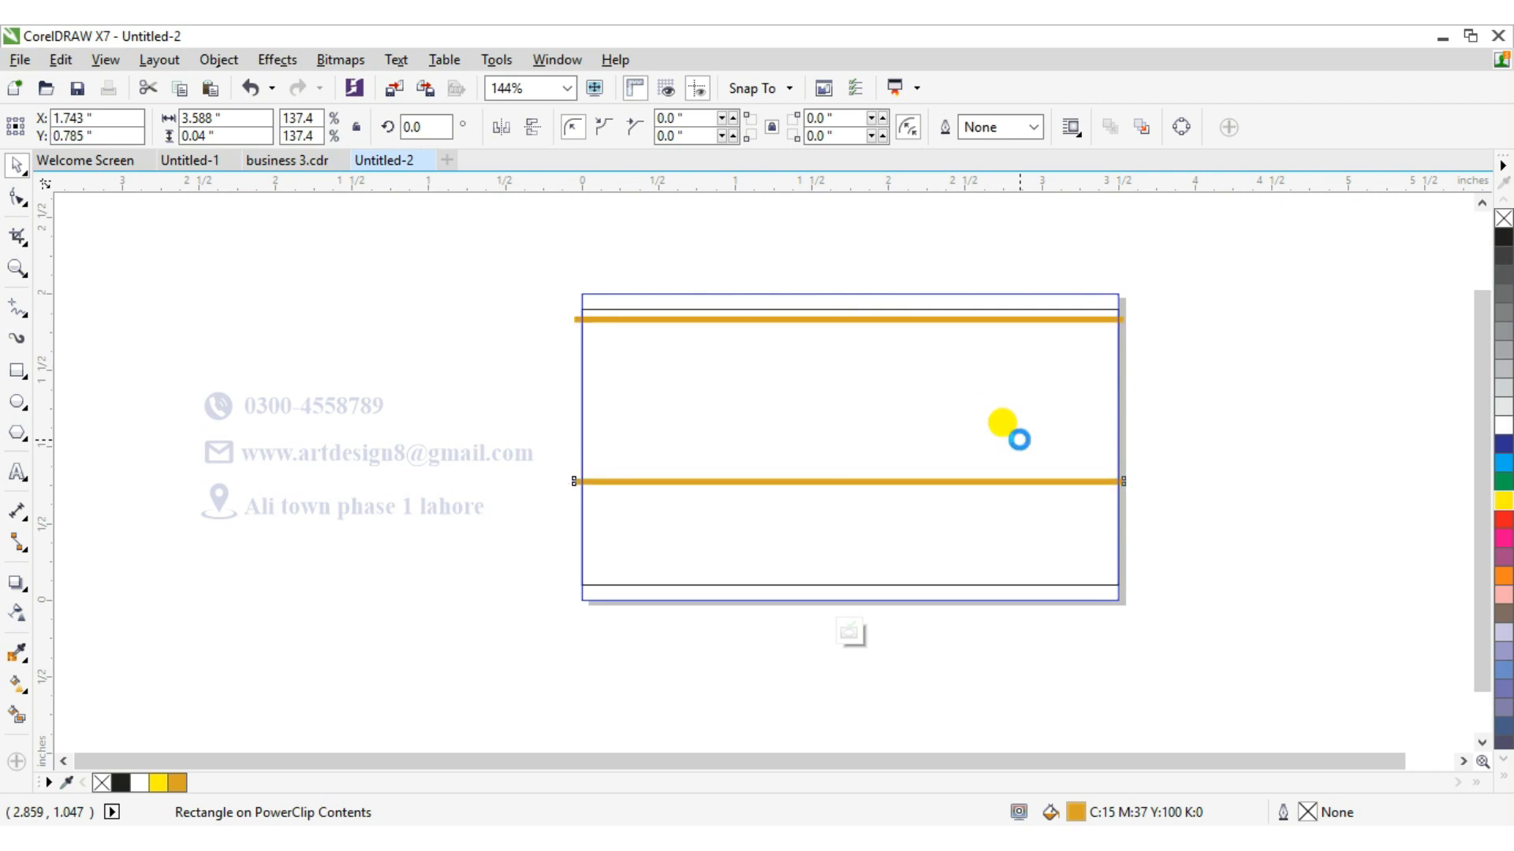
pyautogui.press('Down')
pyautogui.press('Down')
pyautogui.press('Down')
pyautogui.press('Down')
pyautogui.press('Down')
pyautogui.press('Down')
pyautogui.press('Down')
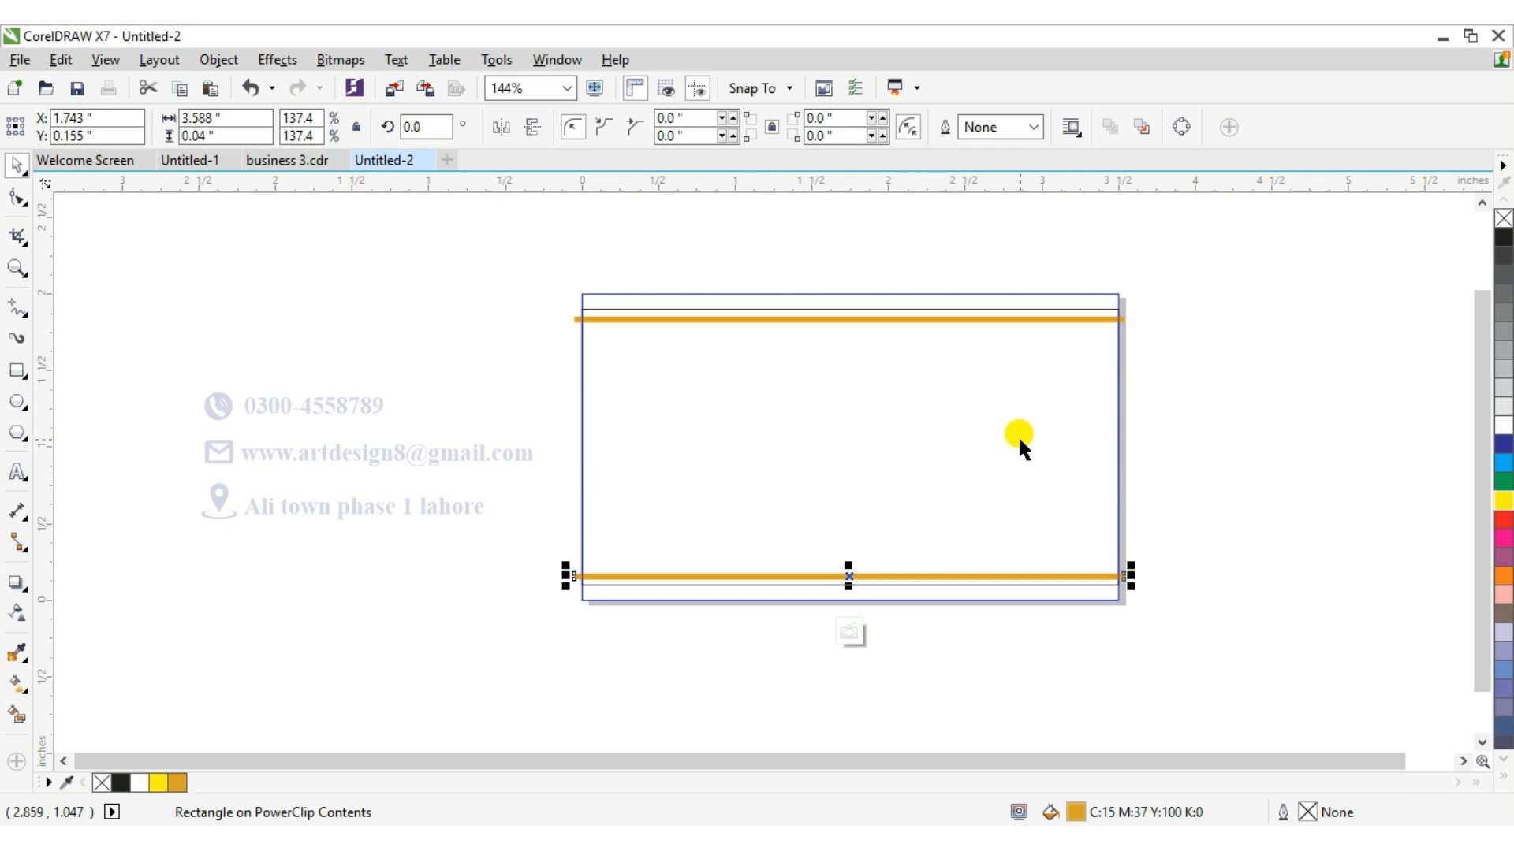
# Finish editing the PowerClip contents.
pyautogui.click(845, 577)
pyautogui.rightClick(846, 579)
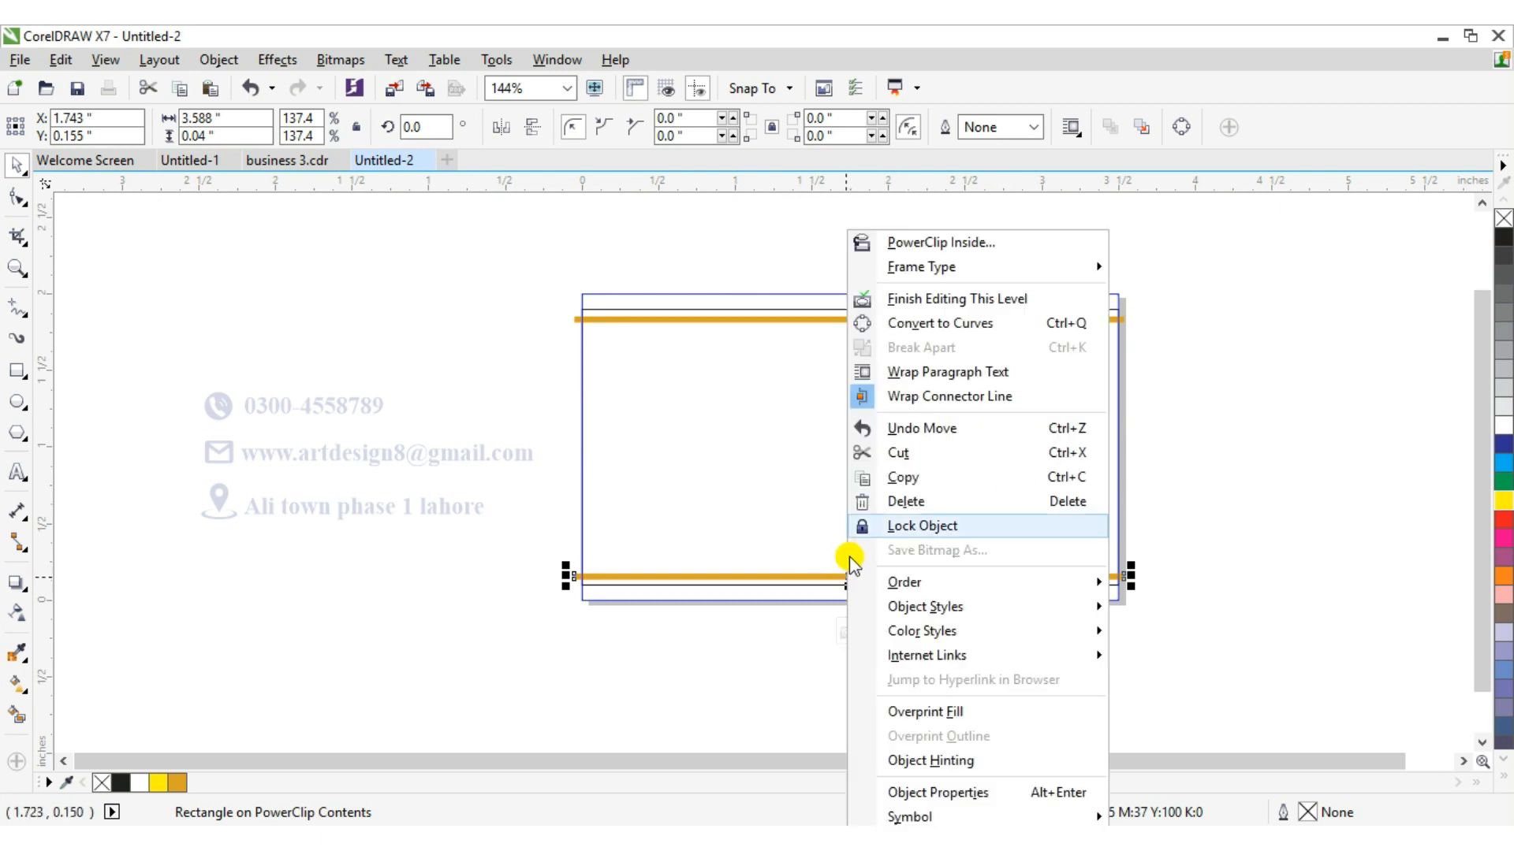
pyautogui.click(943, 300)
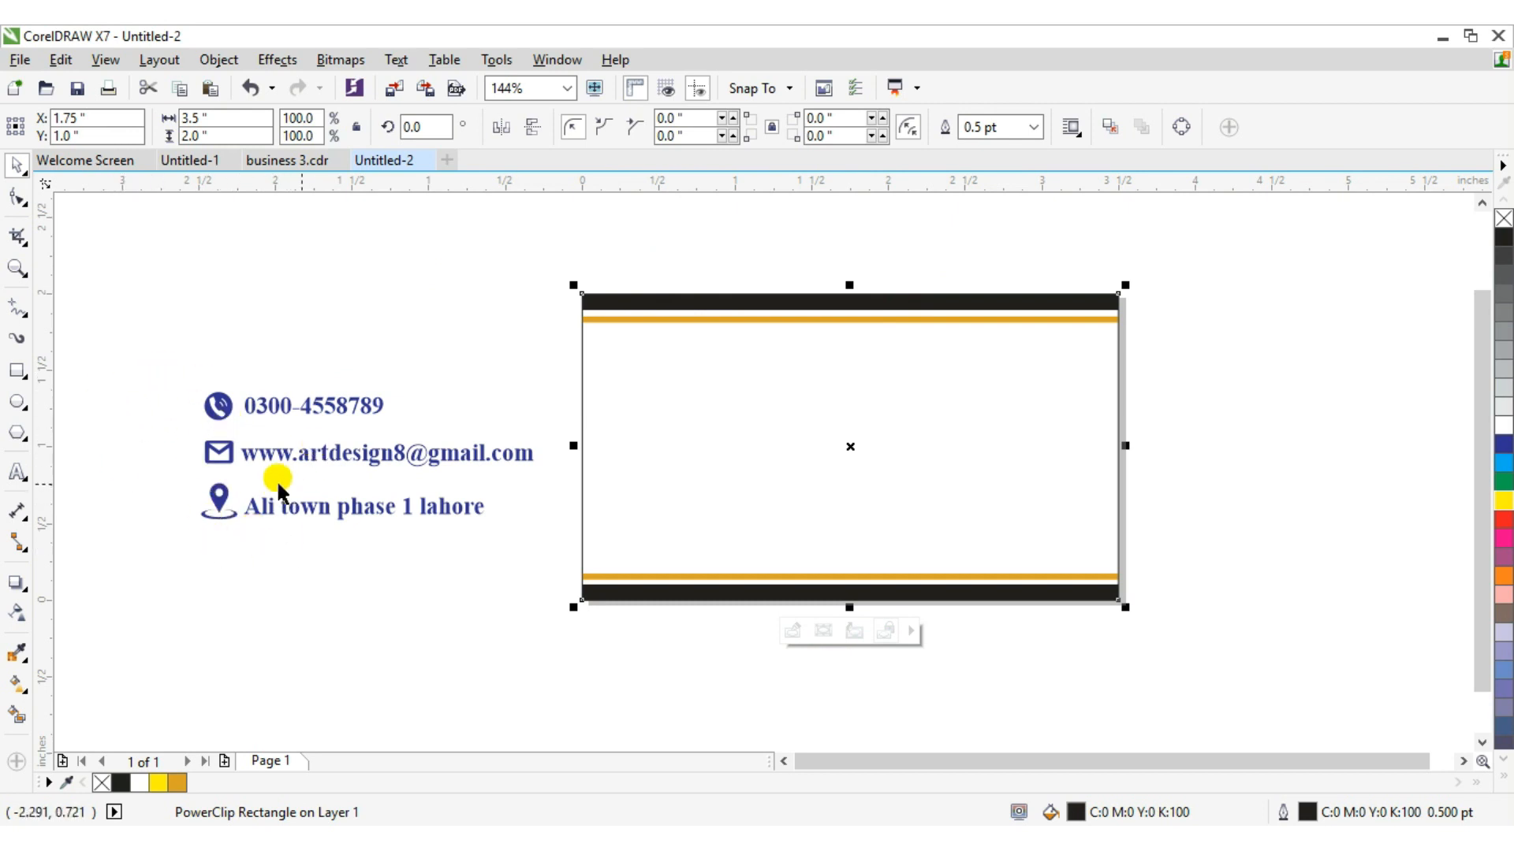
# Draw a rectangle about 1.48 × 0.3 in and PowerClip it inside the card.
pyautogui.click(17, 370)
pyautogui.moveTo(290, 283); pyautogui.dragTo(518, 330)
pyautogui.moveTo(404, 306); pyautogui.dragTo(1256, 265)
pyautogui.rightClick(1255, 265)
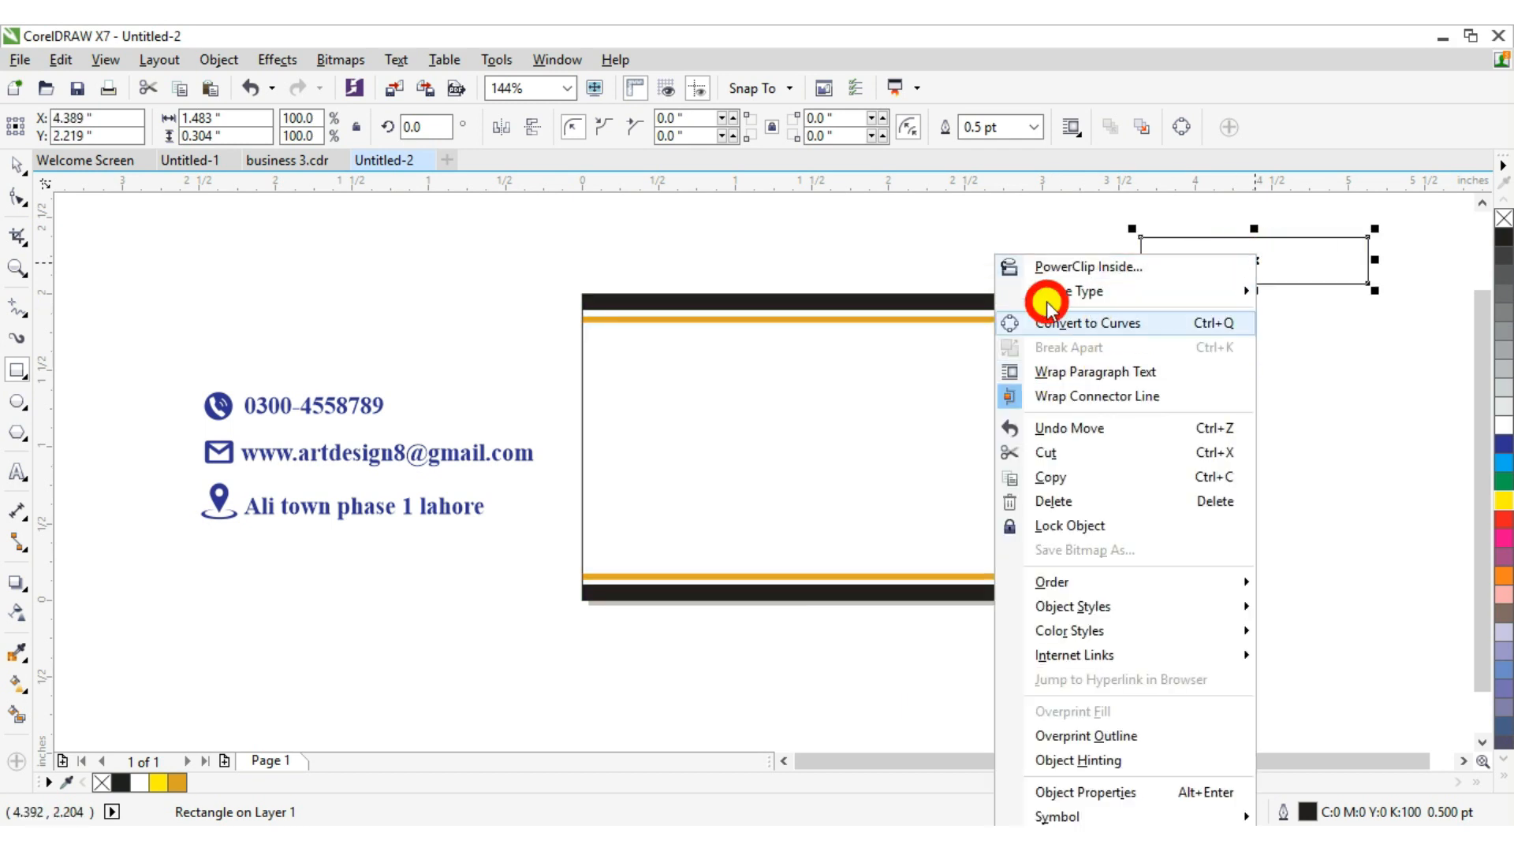
pyautogui.click(1048, 266)
pyautogui.click(779, 409)
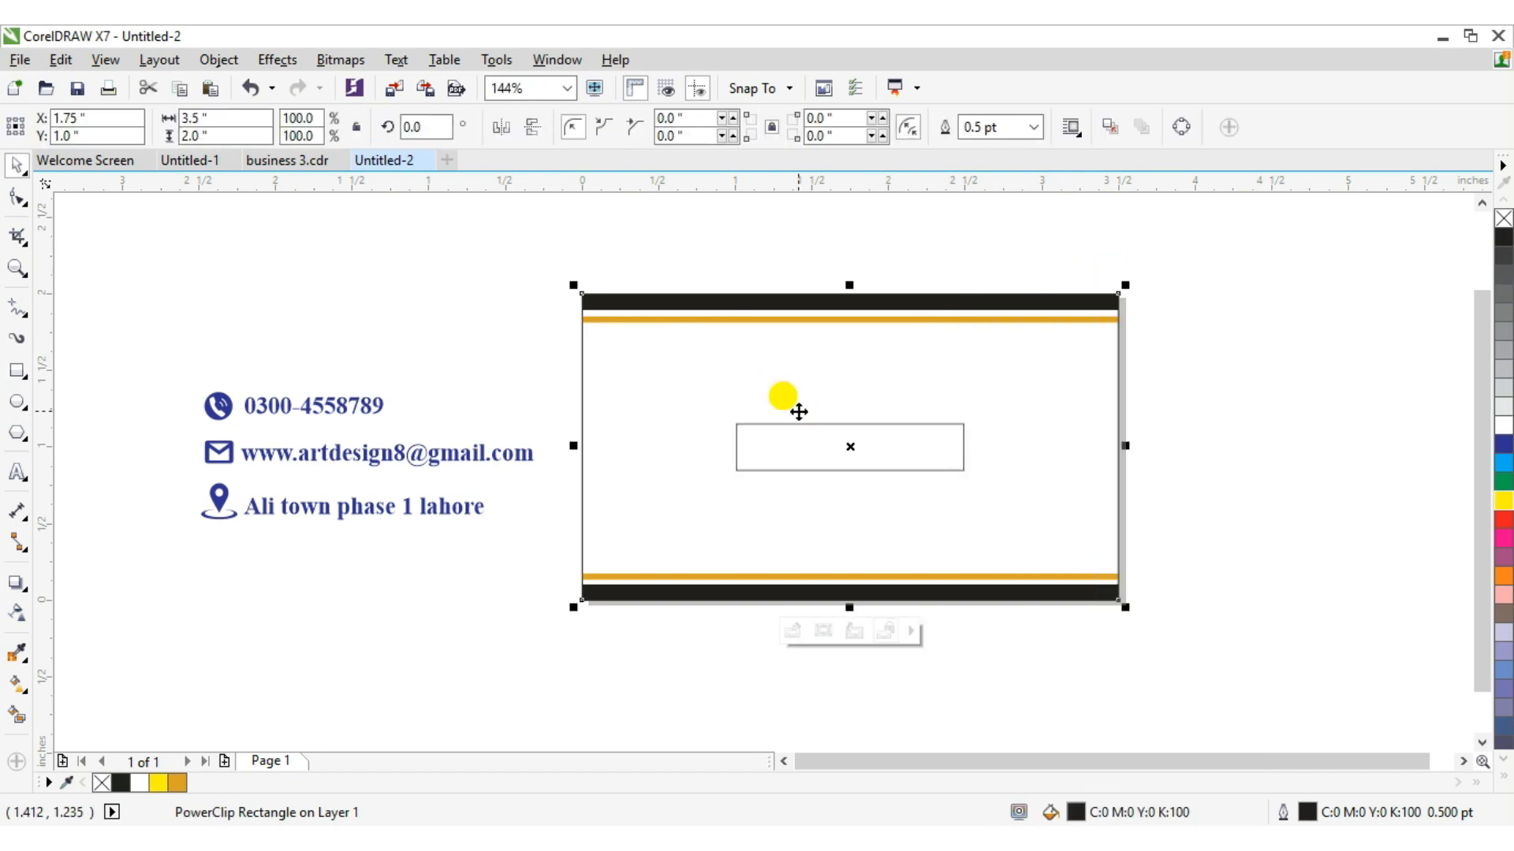
# Edit the PowerClip contents and try moving the rectangle to the card's top-right corner.
pyautogui.rightClick(835, 479)
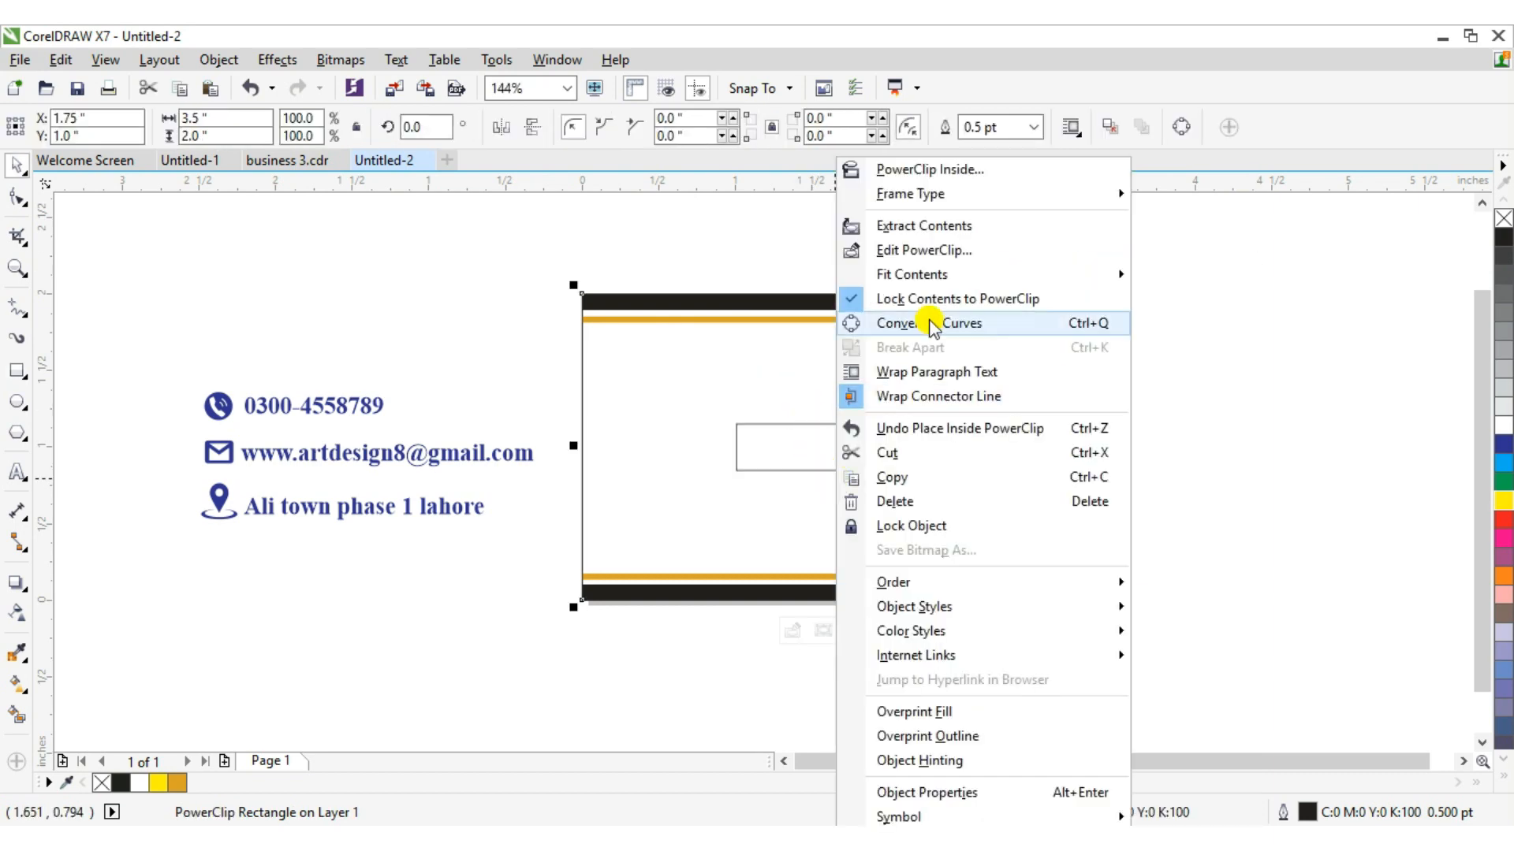
pyautogui.click(939, 245)
pyautogui.click(826, 457)
pyautogui.moveTo(826, 457); pyautogui.dragTo(1052, 318)
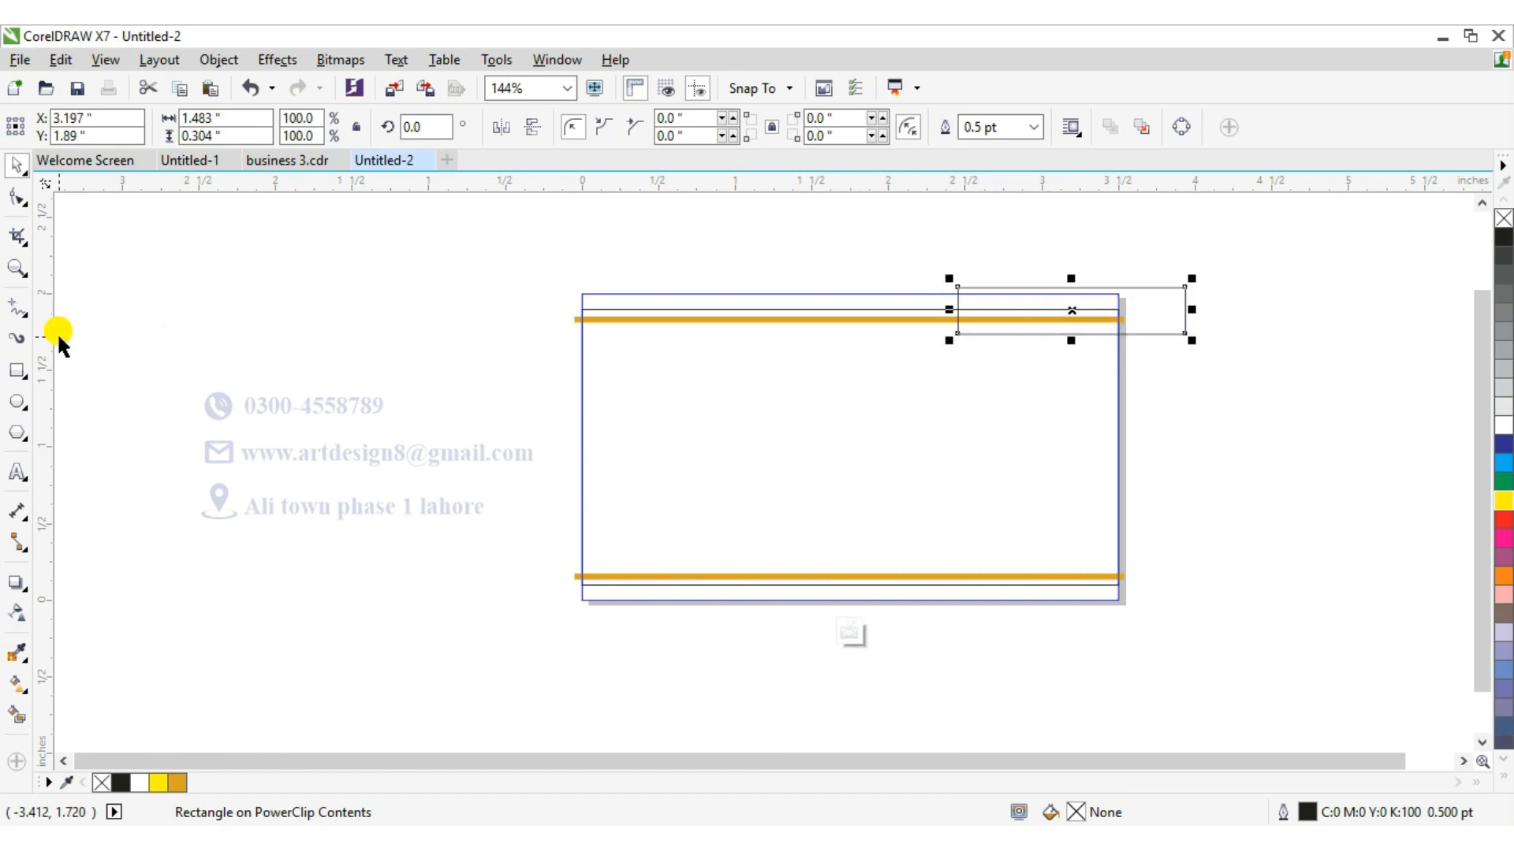
# Round the rectangle's corners to 0.1 in with the Shape tool.
pyautogui.click(24, 200)
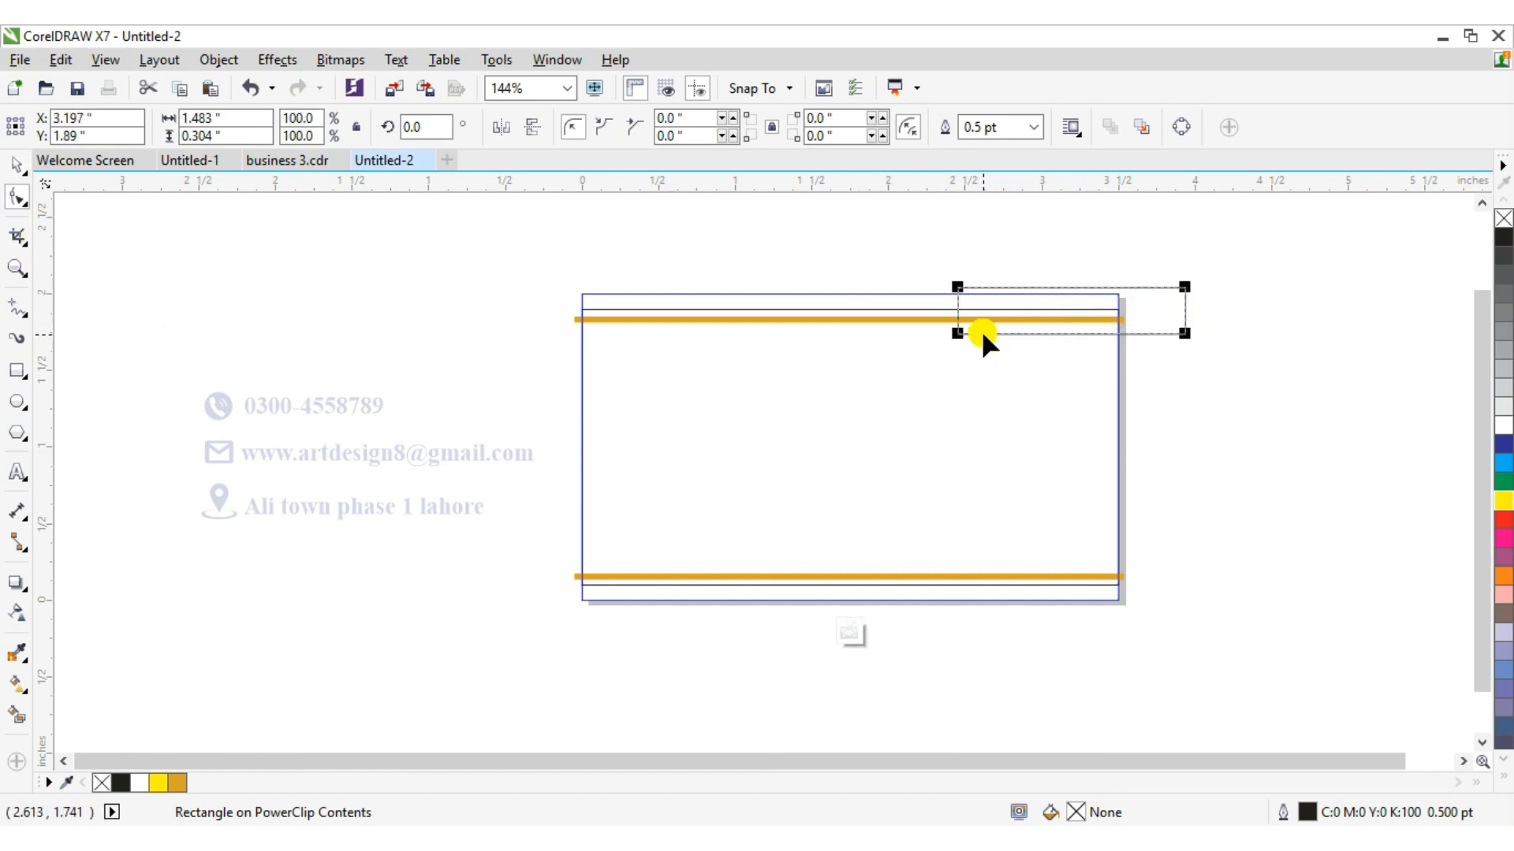
pyautogui.click(954, 325)
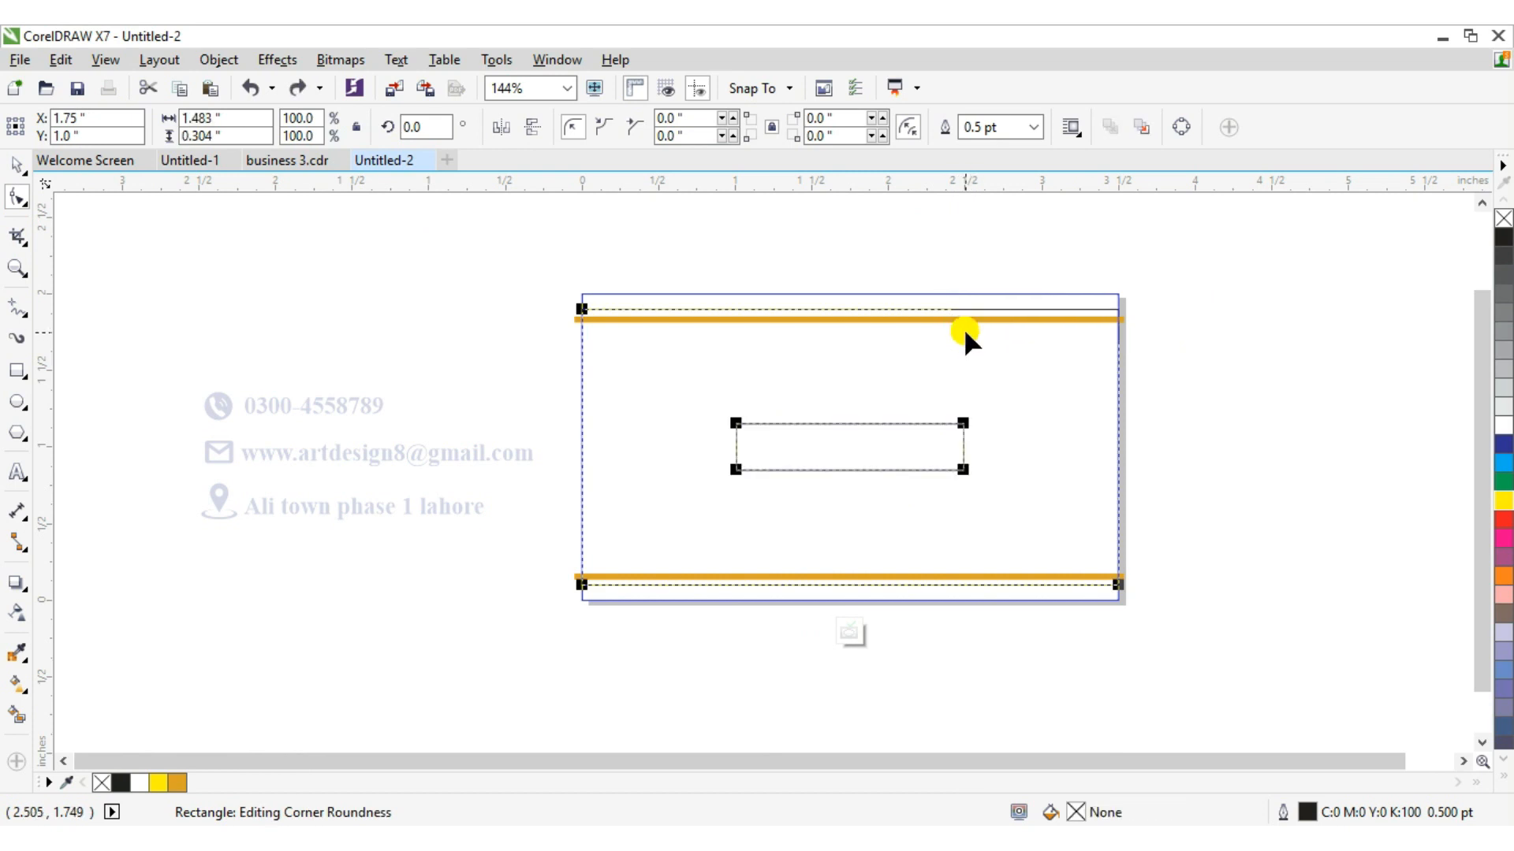
pyautogui.moveTo(735, 469); pyautogui.dragTo(752, 471)
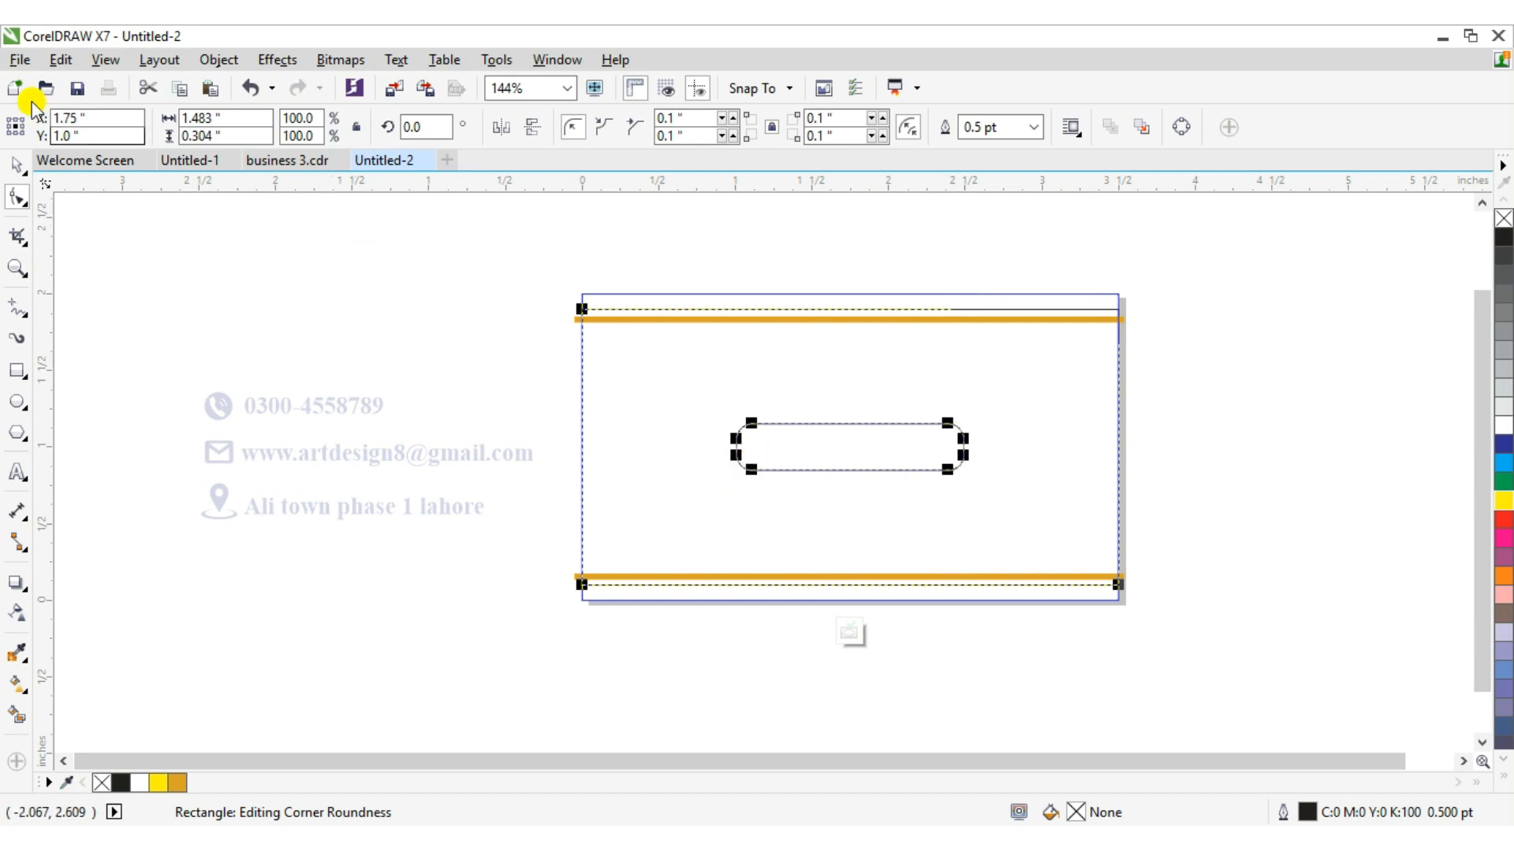
# Move the rounded rectangle onto the top bar at the card's right end and enlarge it to about 0.34 in tall.
pyautogui.click(16, 164)
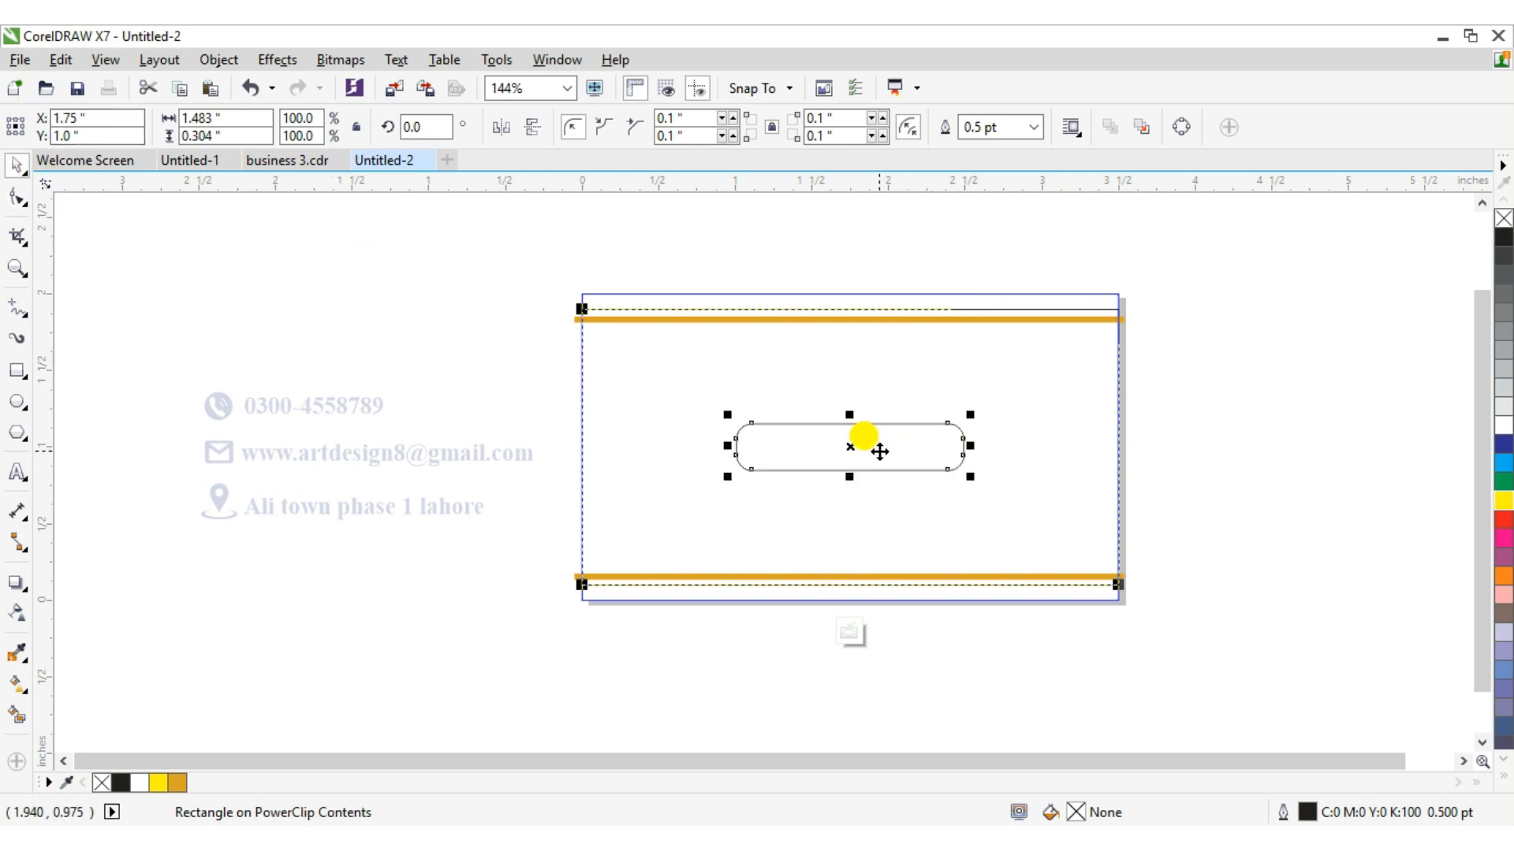
pyautogui.moveTo(851, 446); pyautogui.dragTo(1042, 327)
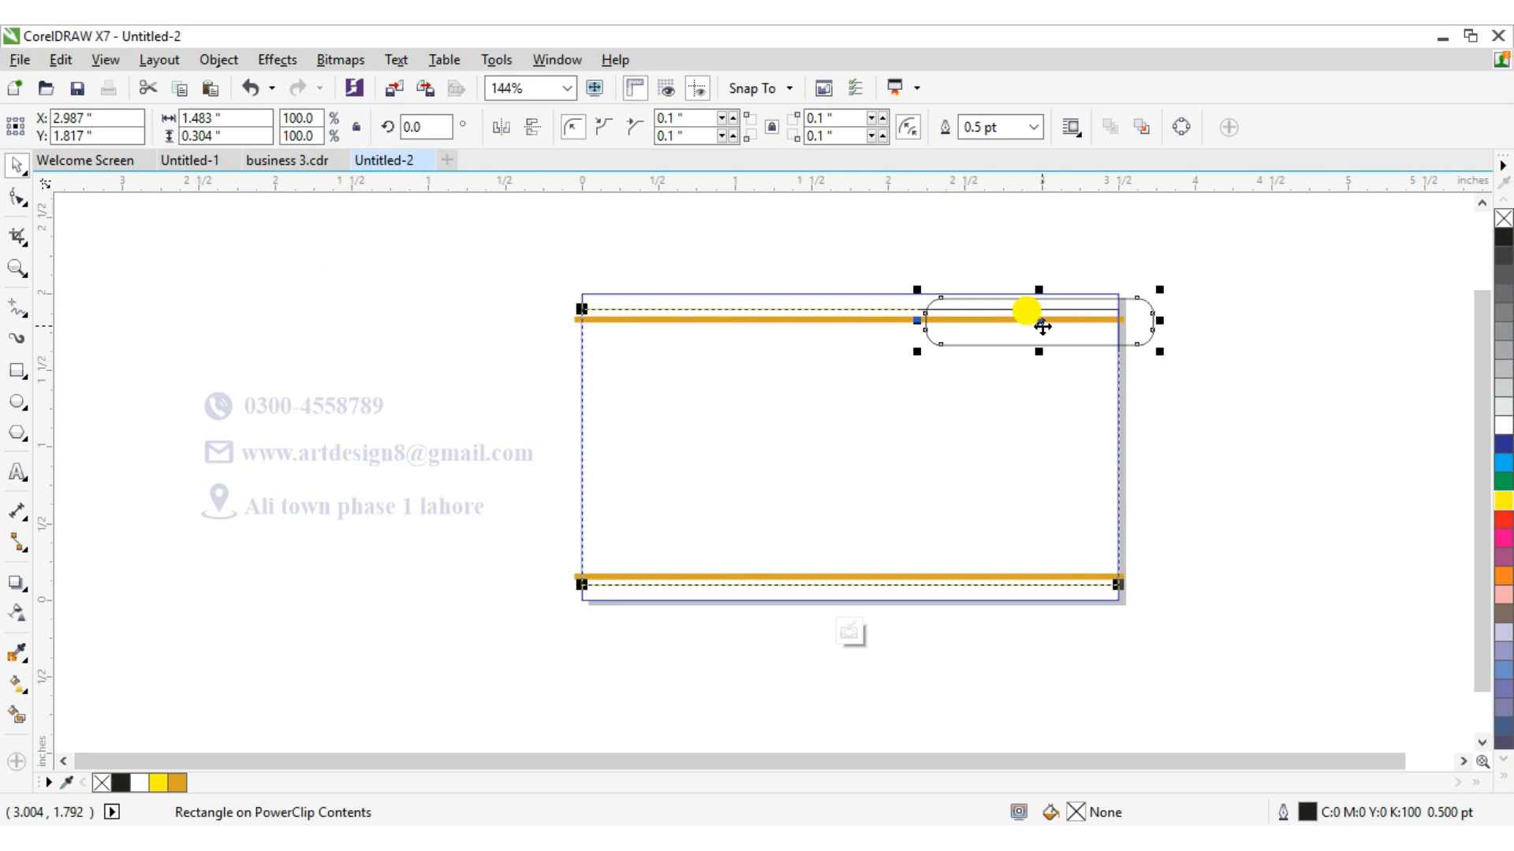
pyautogui.moveTo(1042, 327)
pyautogui.mouseDown()
pyautogui.moveTo(1039, 350)
pyautogui.moveTo(1035, 313)
pyautogui.mouseUp()
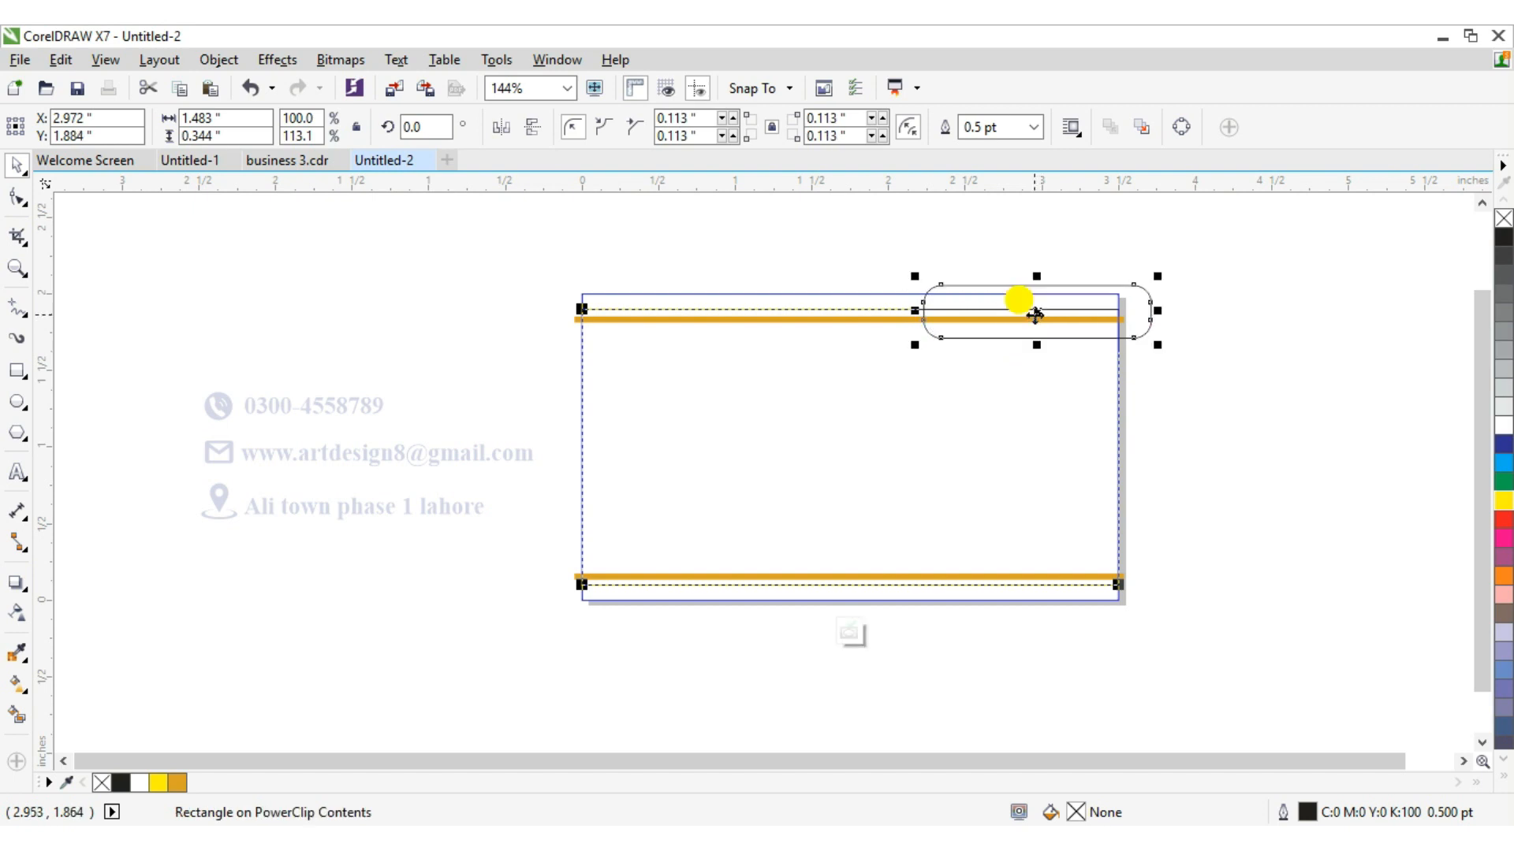
# Duplicate the rounded rectangle and place the copy over the bottom bar at the card's left end.
pyautogui.hotkey('ctrl', 'd')
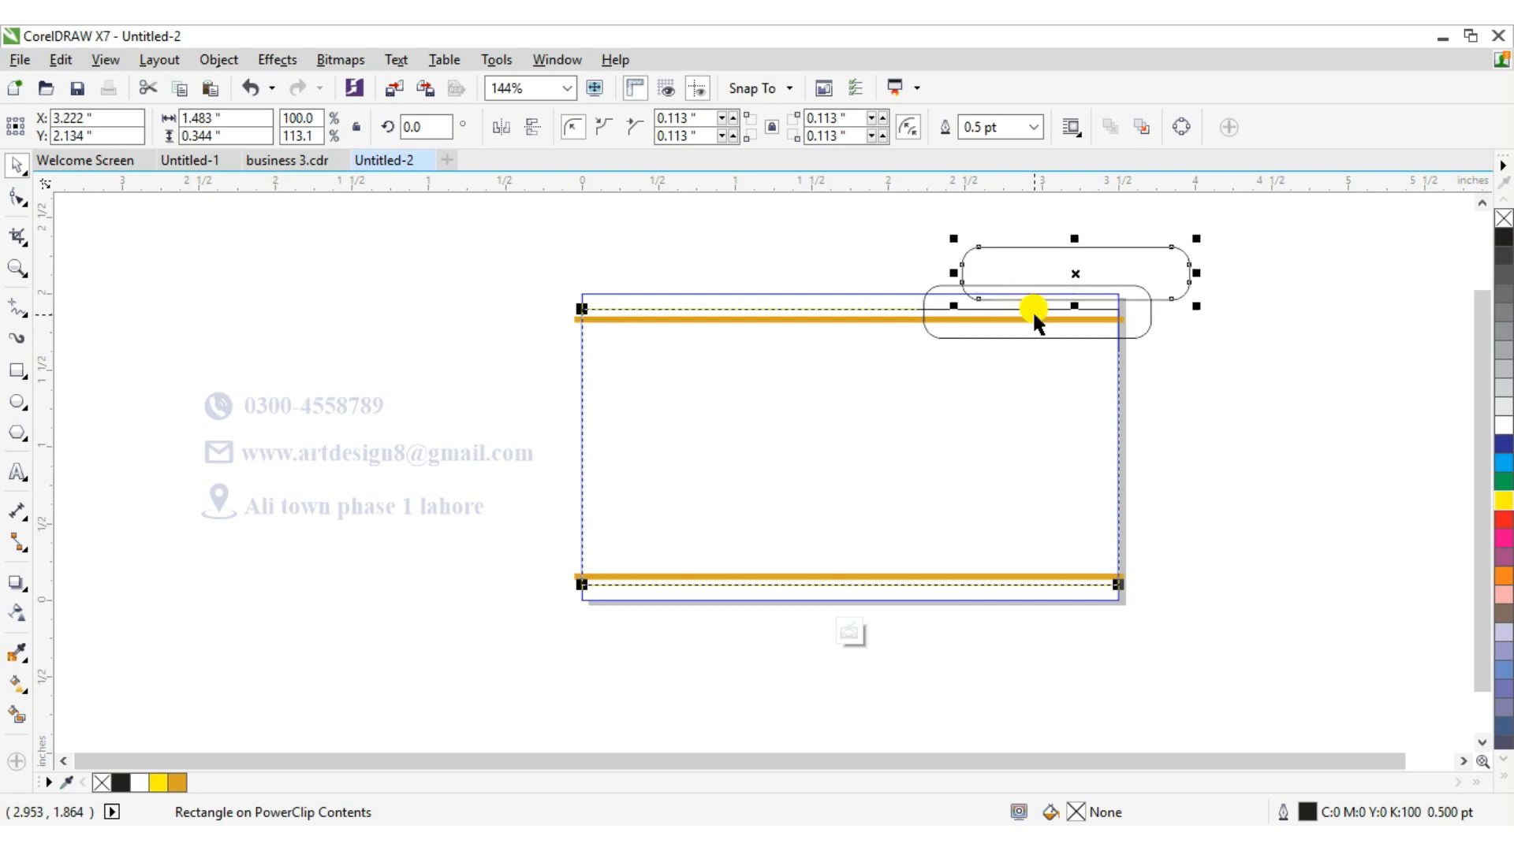
pyautogui.moveTo(1068, 275); pyautogui.dragTo(649, 588)
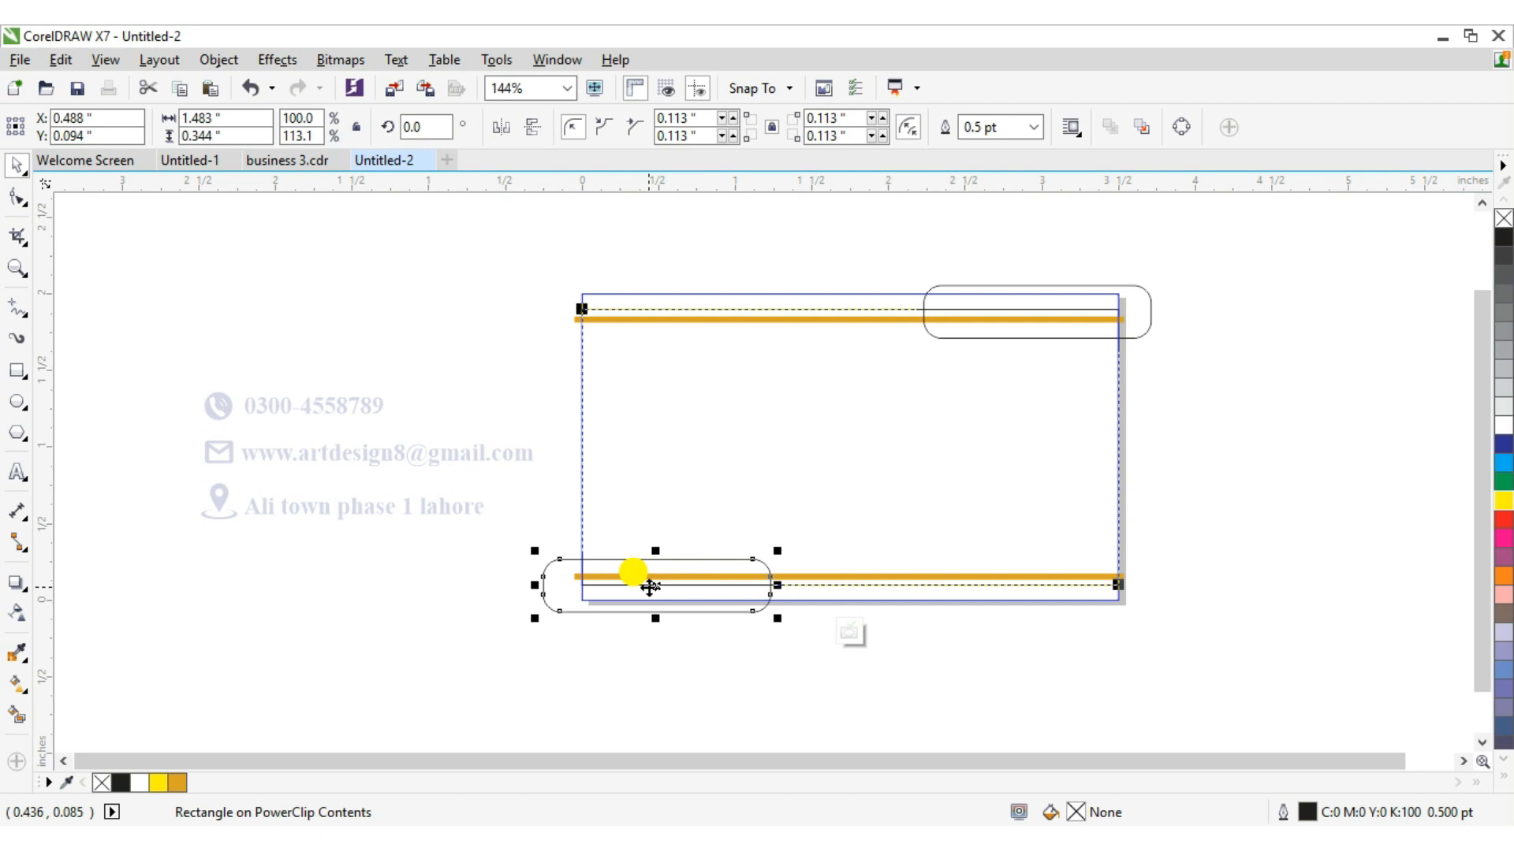
pyautogui.press('Right')
pyautogui.press('Right')
pyautogui.press('Right')
pyautogui.press('Right')
pyautogui.press('Right')
pyautogui.press('Right')
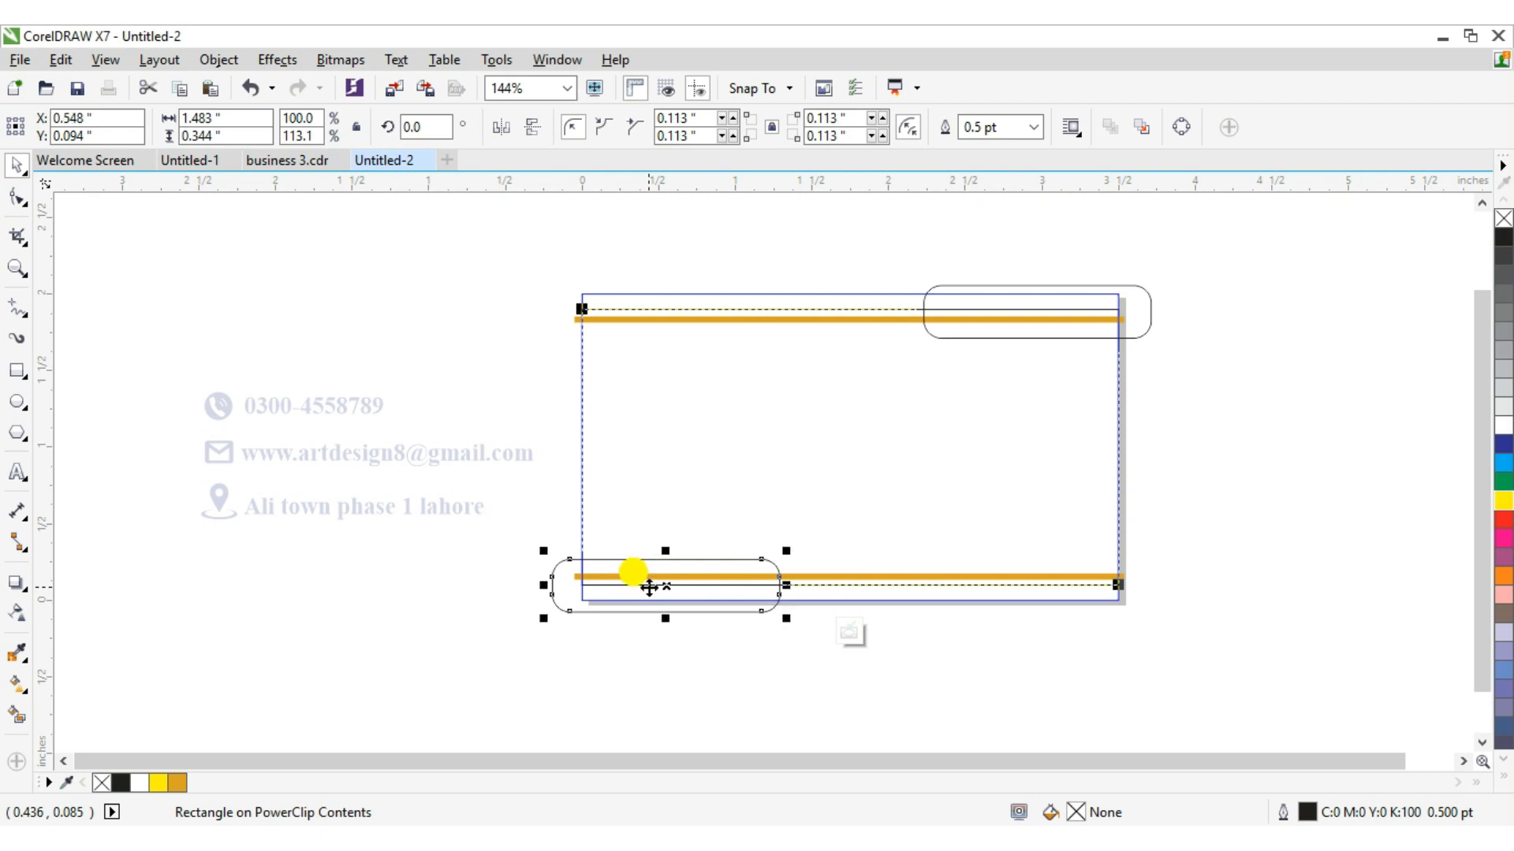
pyautogui.press('Up')
pyautogui.press('Up')
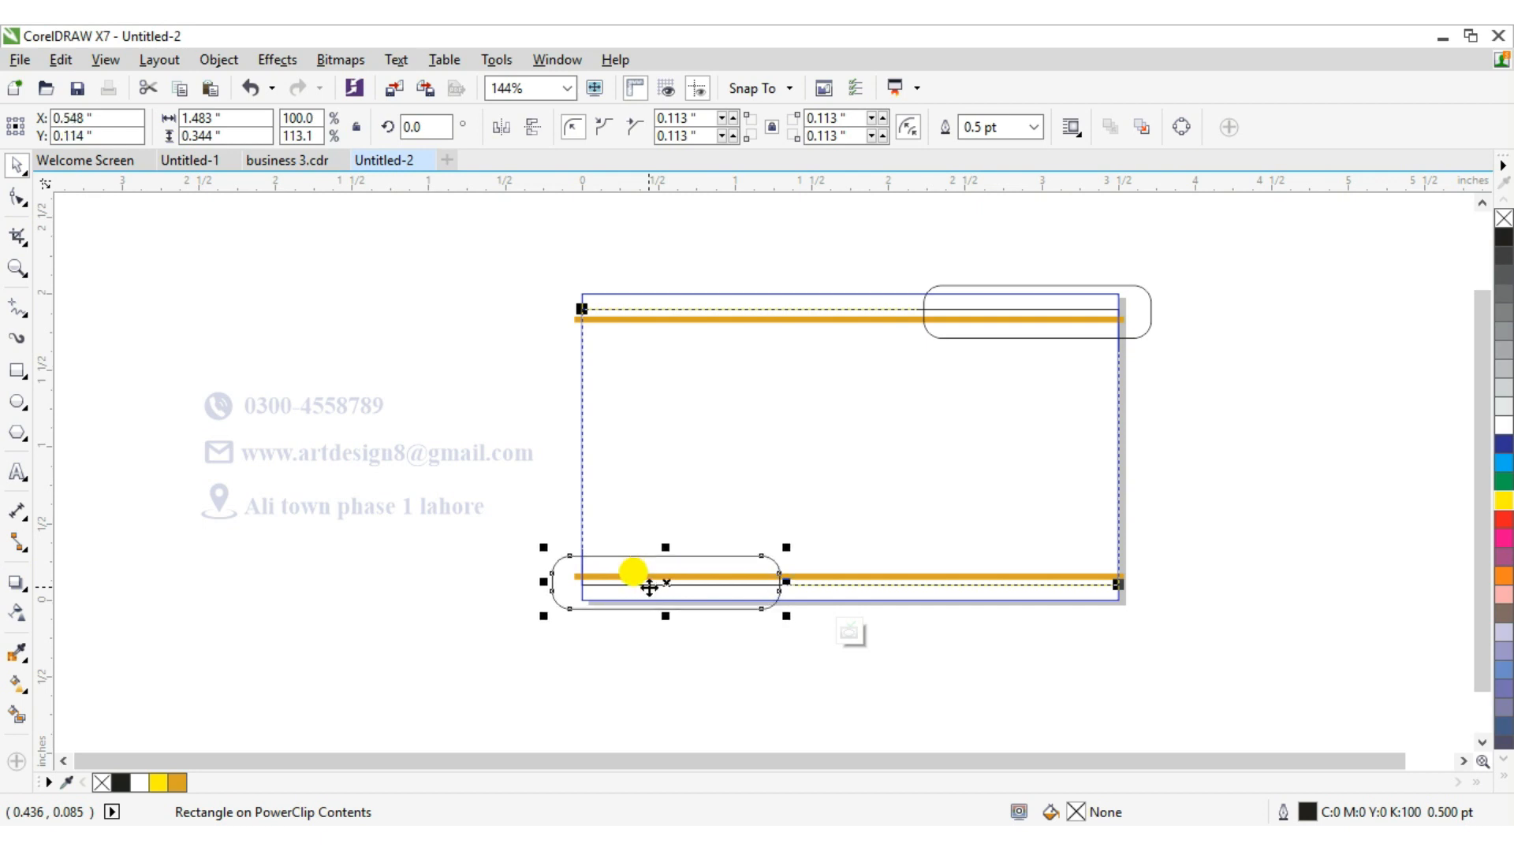
pyautogui.press('Down')
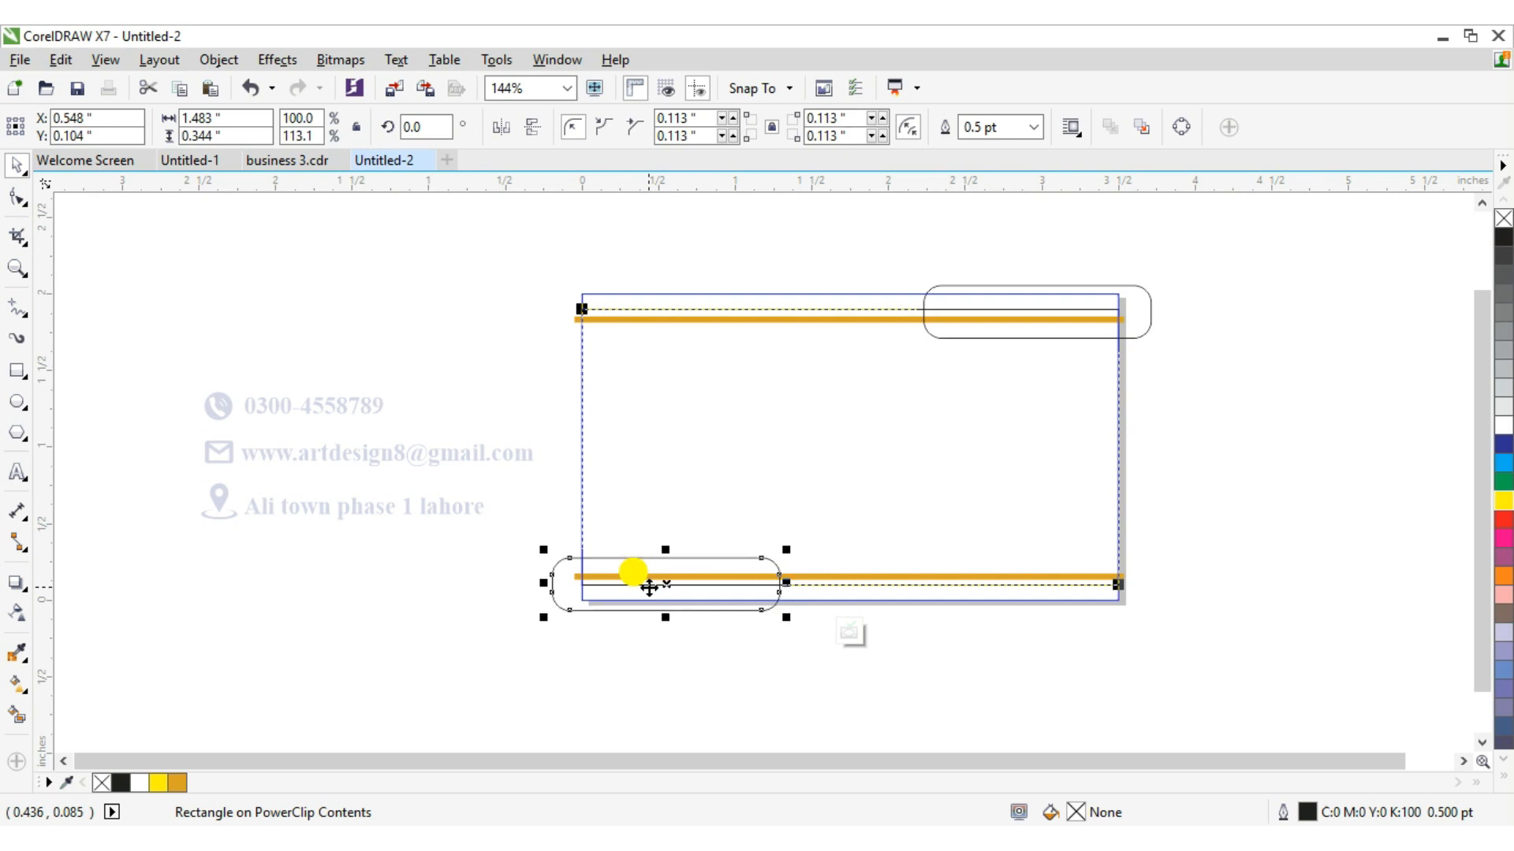
# Select the top-right rounded rectangle and fill it yellow.
pyautogui.rightClick(635, 574)
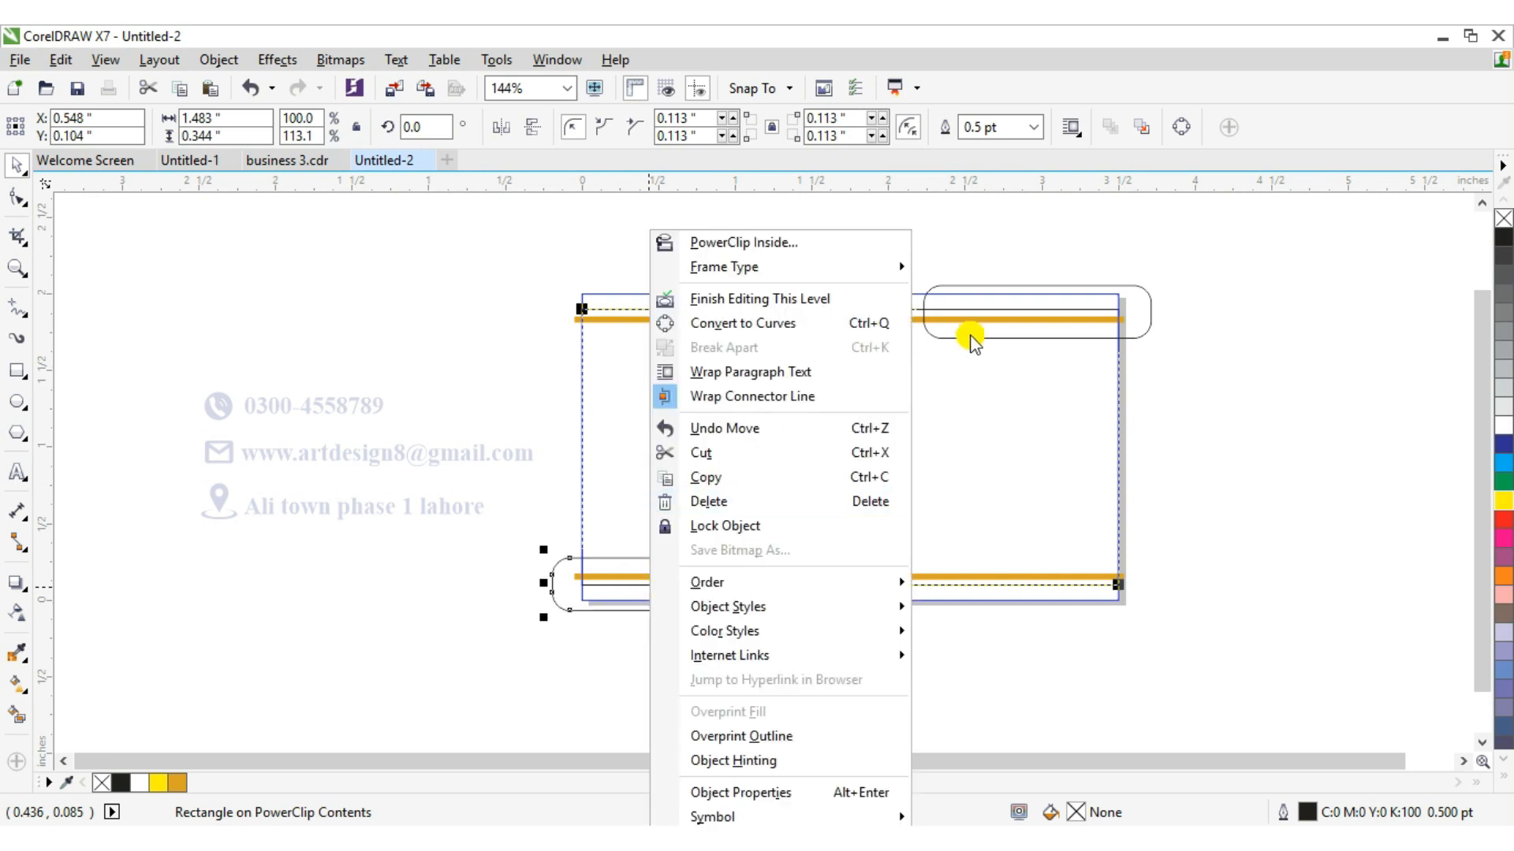
pyautogui.click(1024, 309)
pyautogui.click(1107, 287)
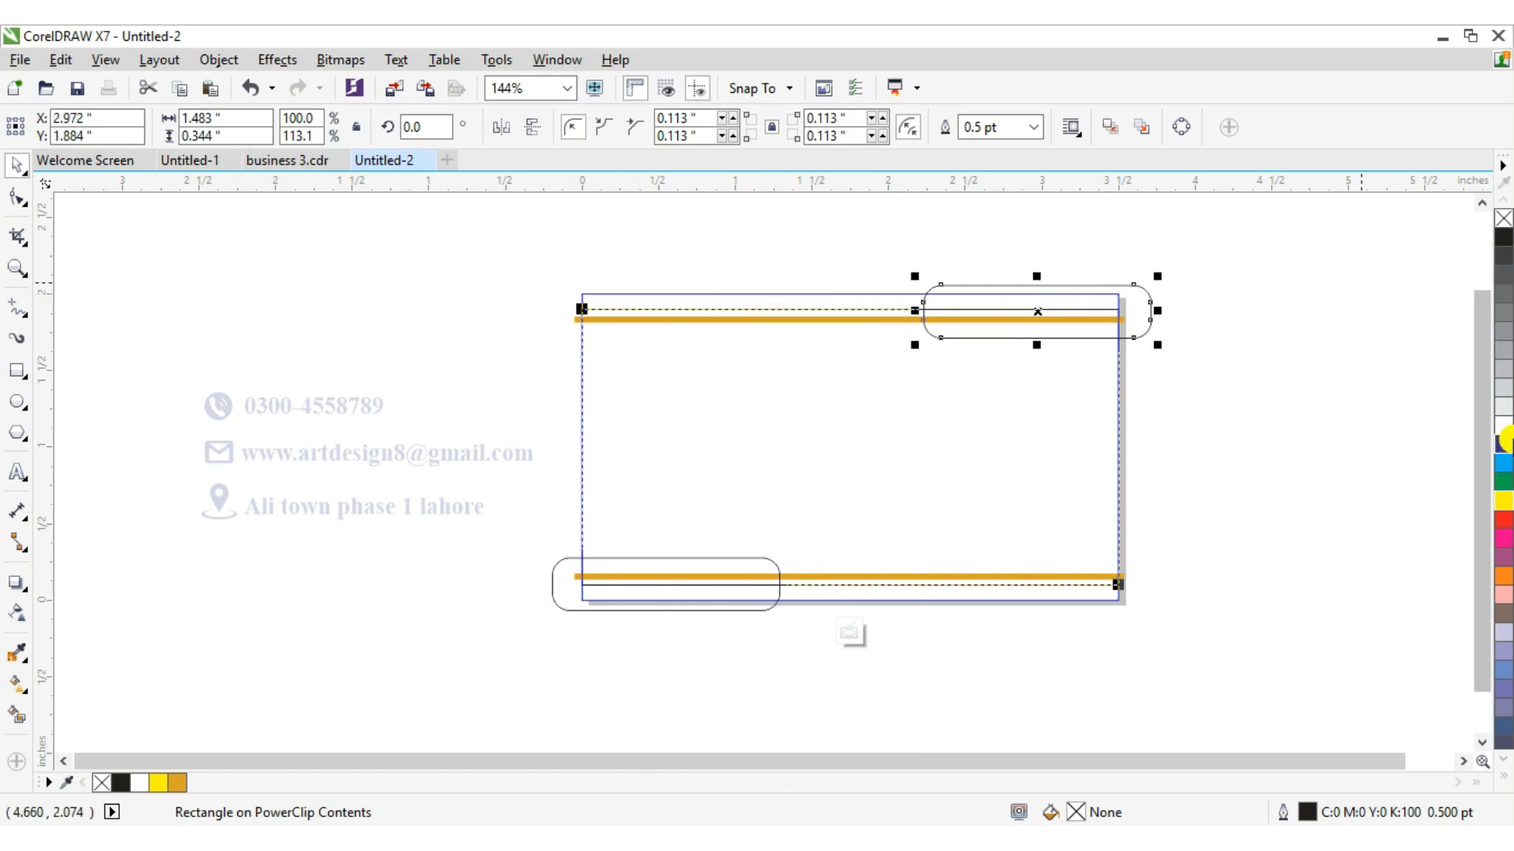
pyautogui.click(1504, 577)
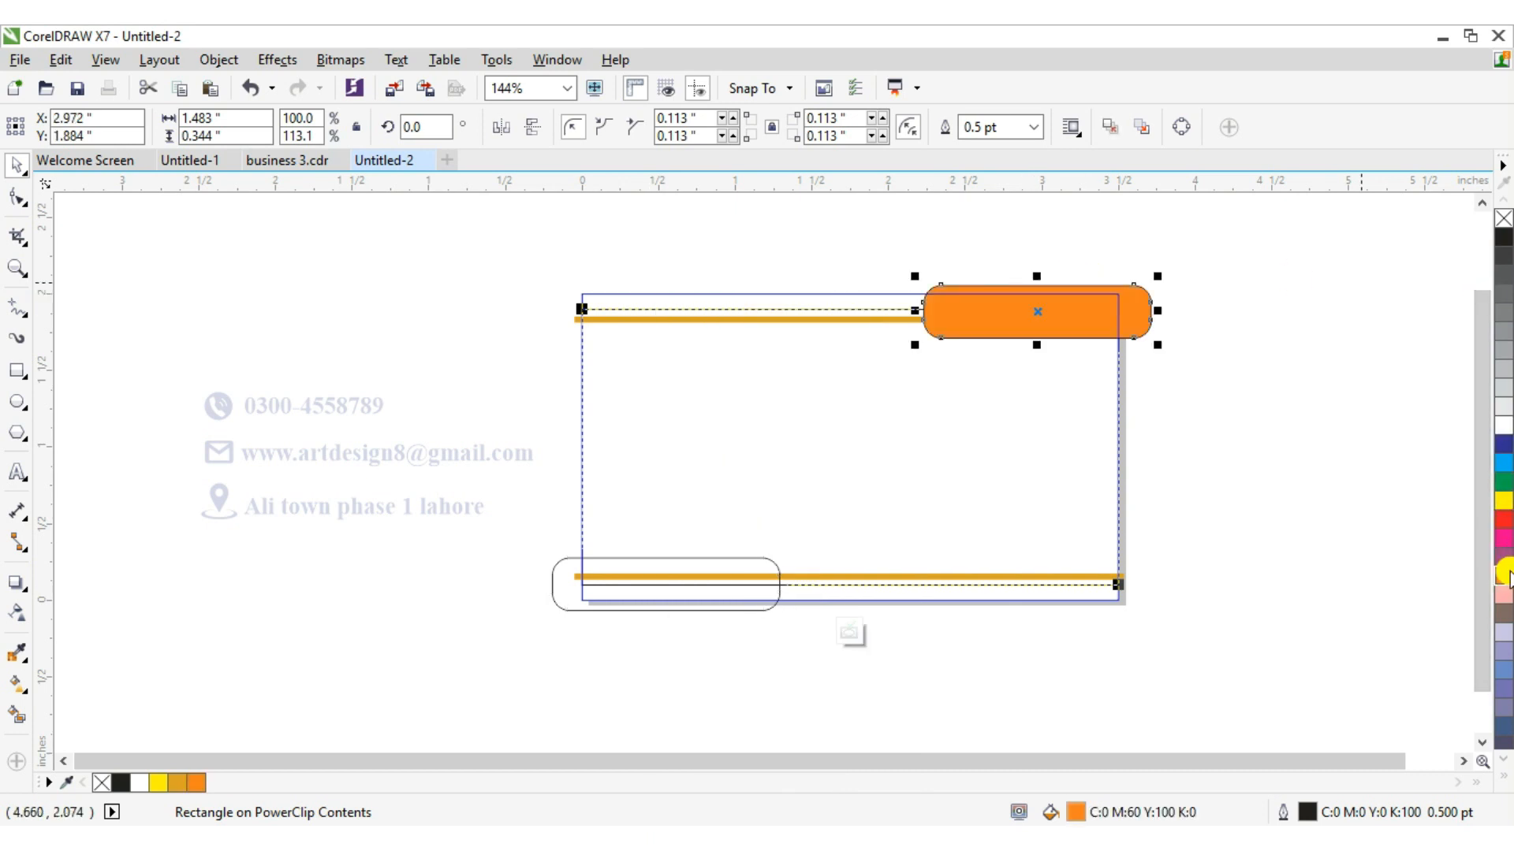
pyautogui.click(1504, 502)
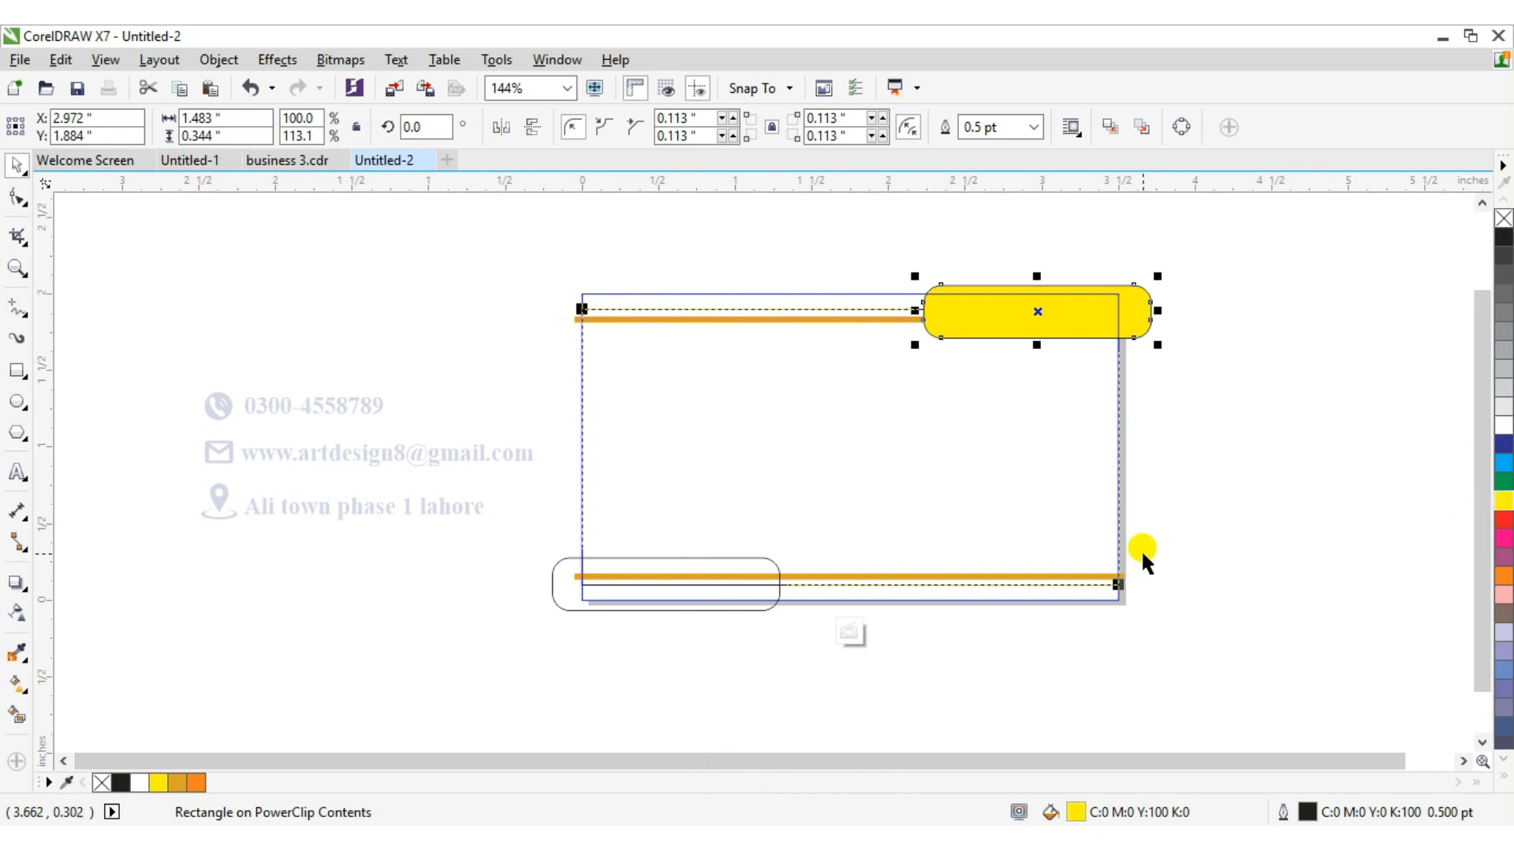
# Try different yellow shades for the top-right rounded rectangle's uniform fill, returning to the original yellow.
pyautogui.doubleClick(1075, 813)
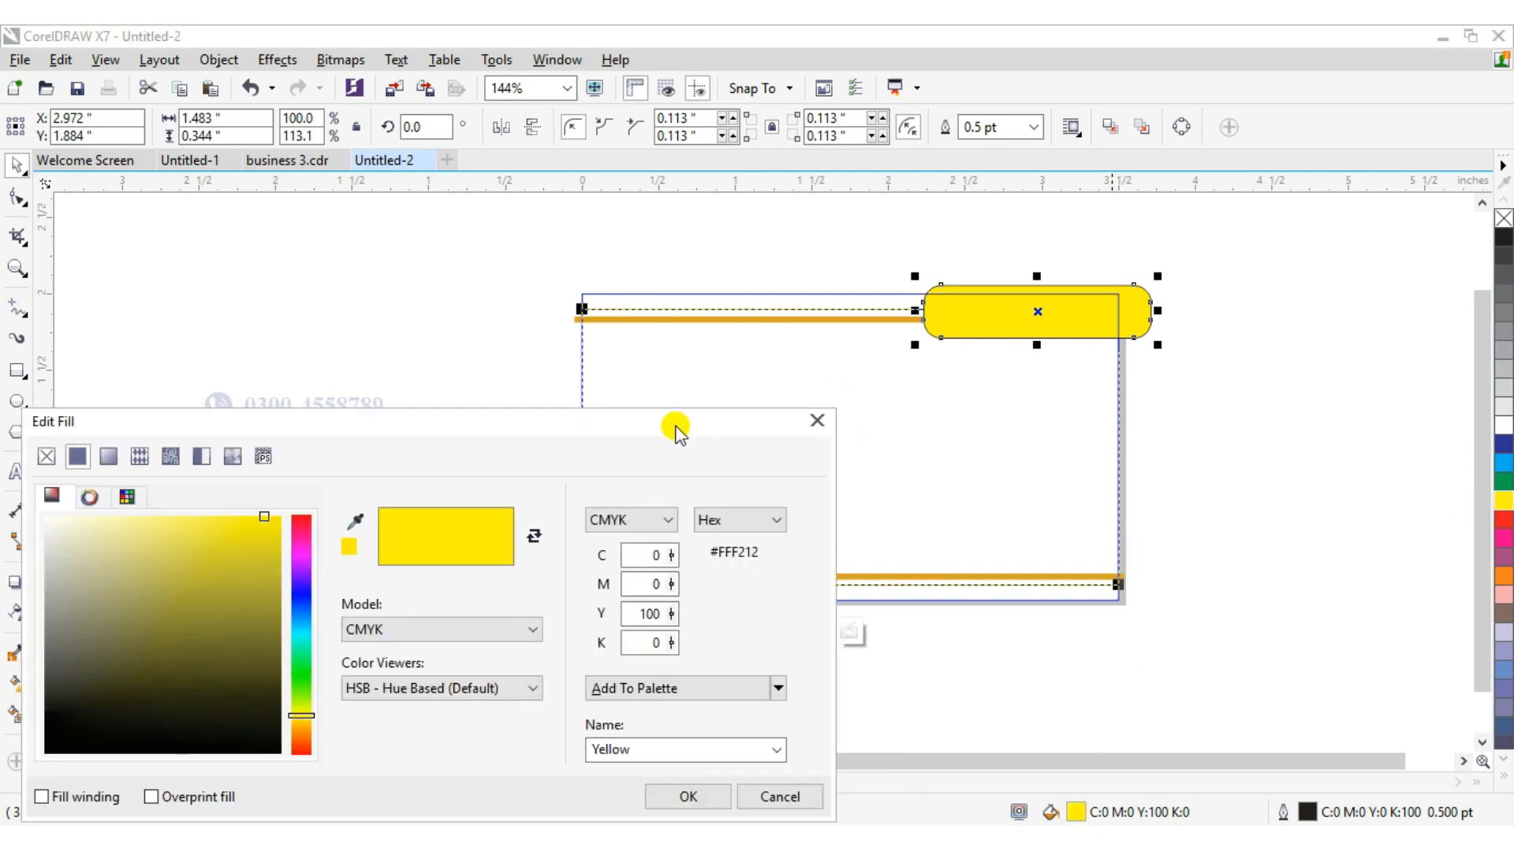
pyautogui.click(256, 519)
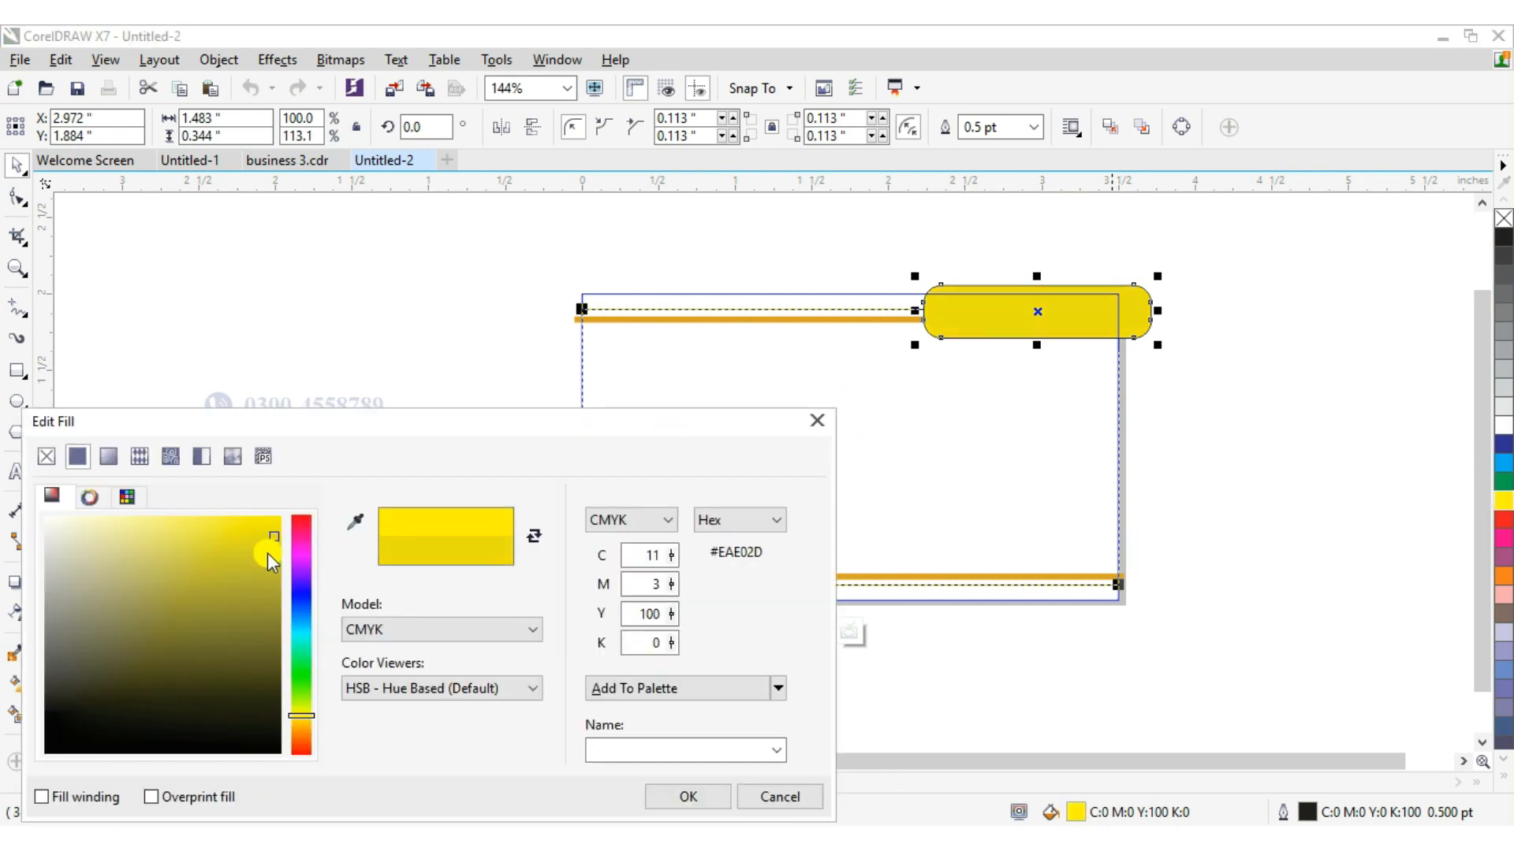
pyautogui.click(237, 541)
pyautogui.click(191, 530)
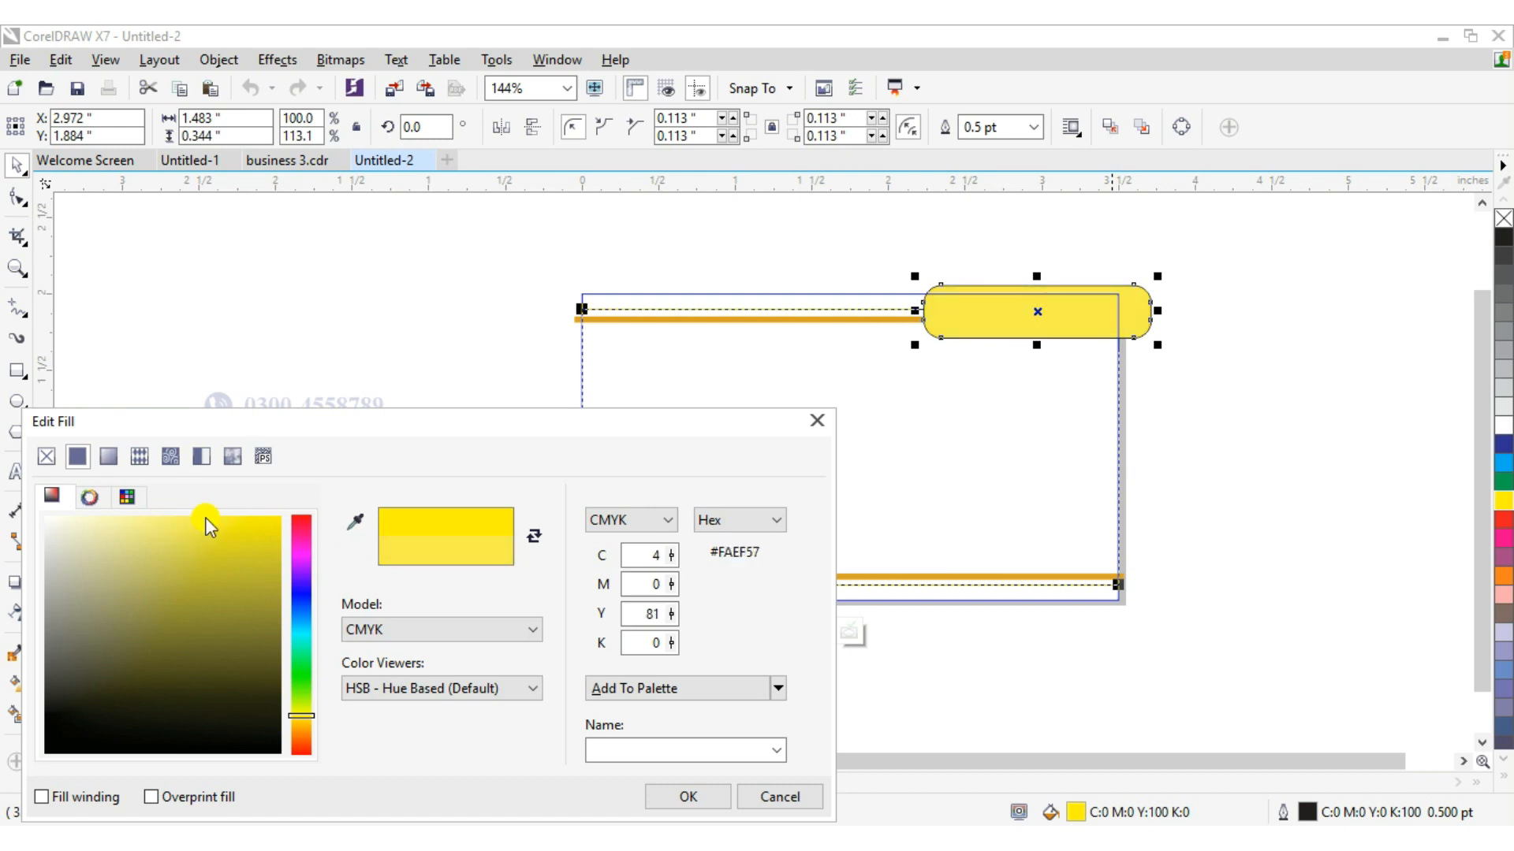
pyautogui.click(226, 529)
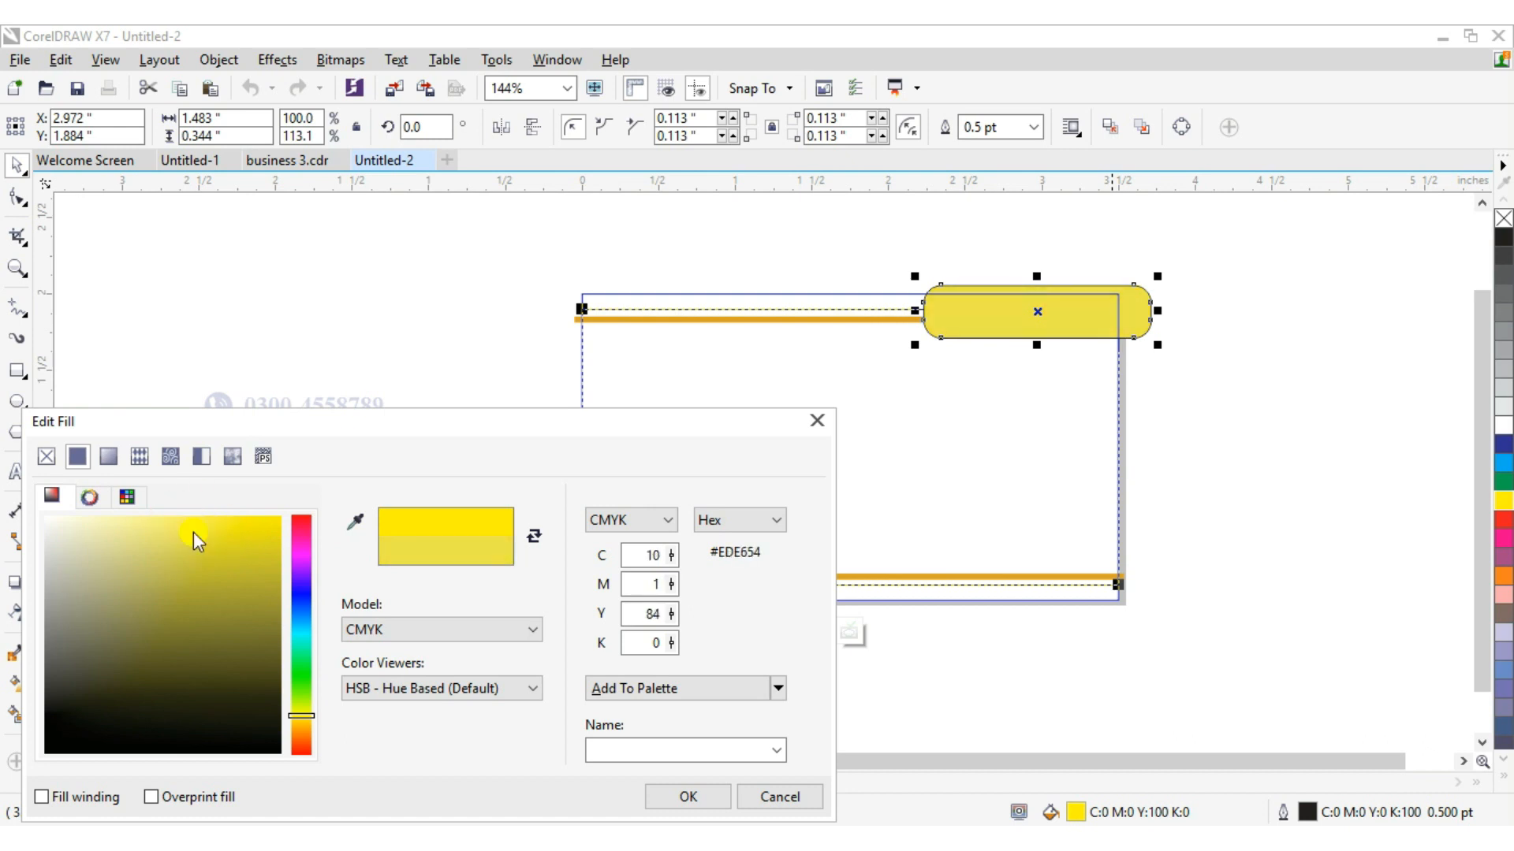
pyautogui.click(253, 537)
pyautogui.click(266, 513)
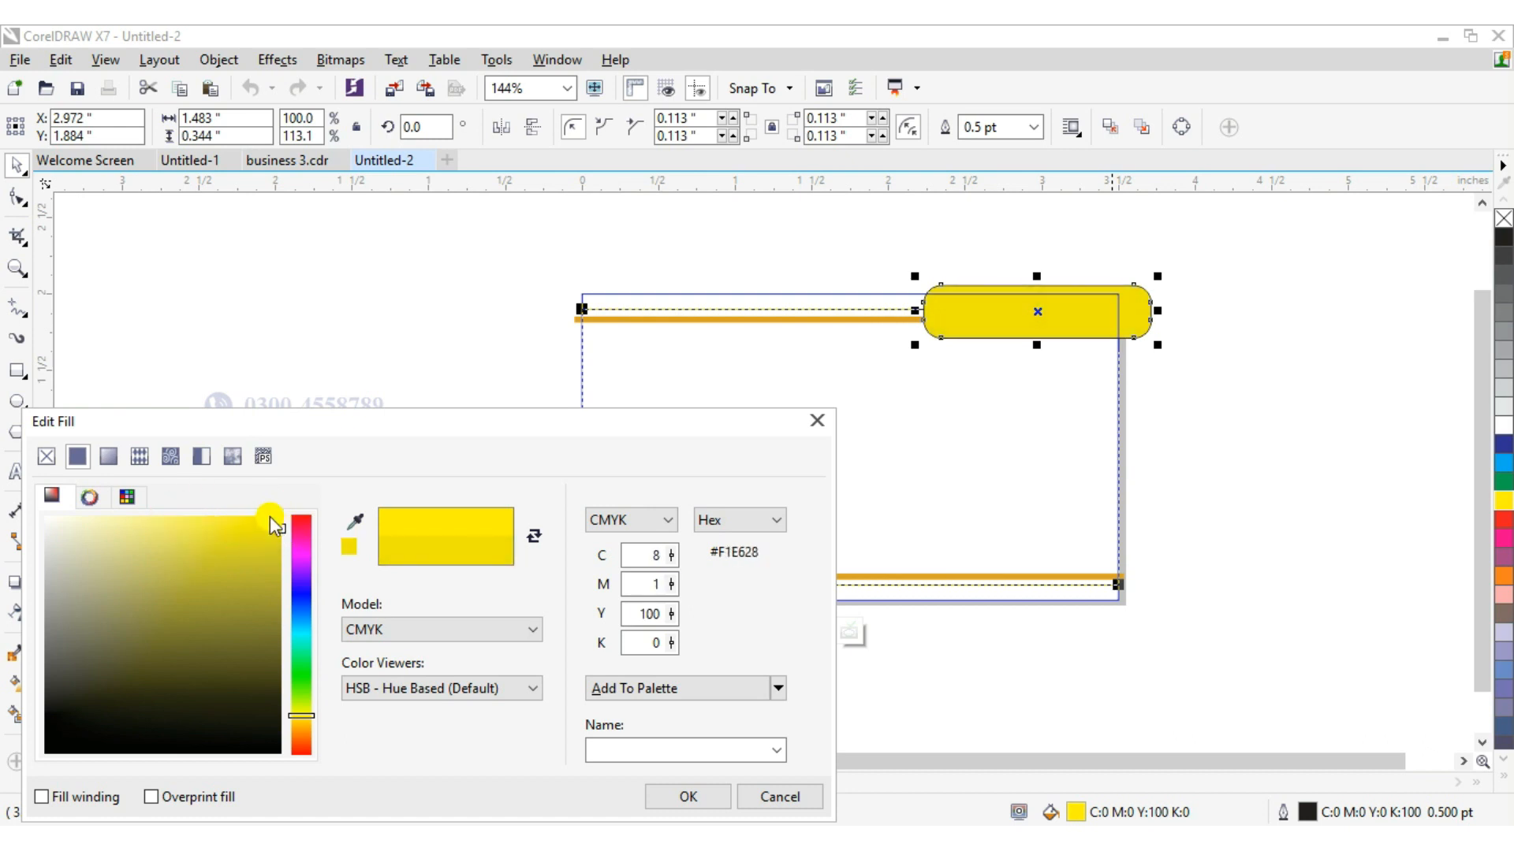
pyautogui.click(530, 536)
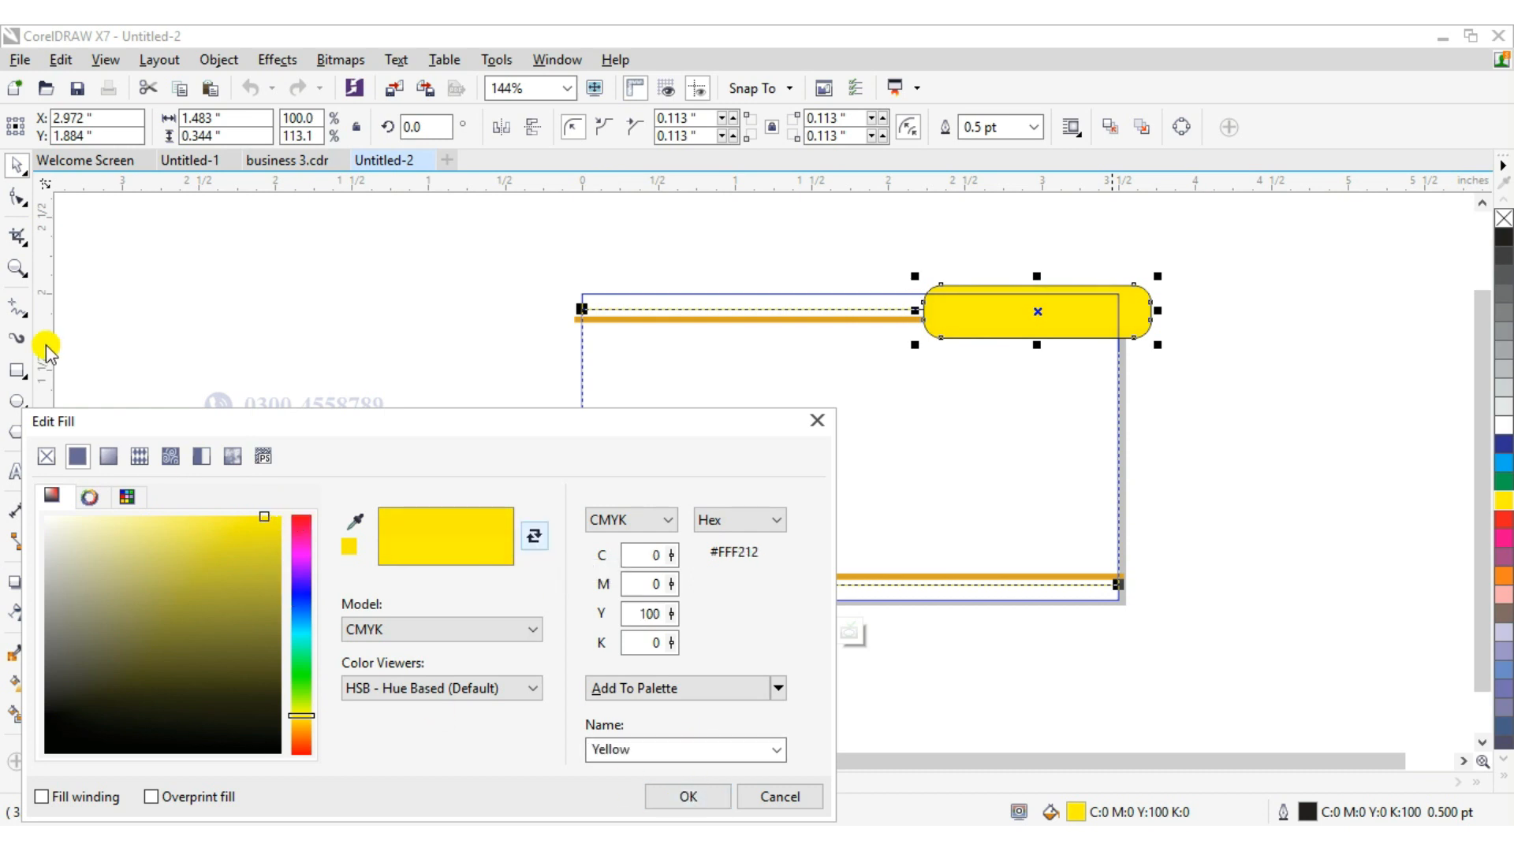
# Try fountain fills on the rounded rectangle with different blend types, mirror options and node positions.
pyautogui.click(108, 456)
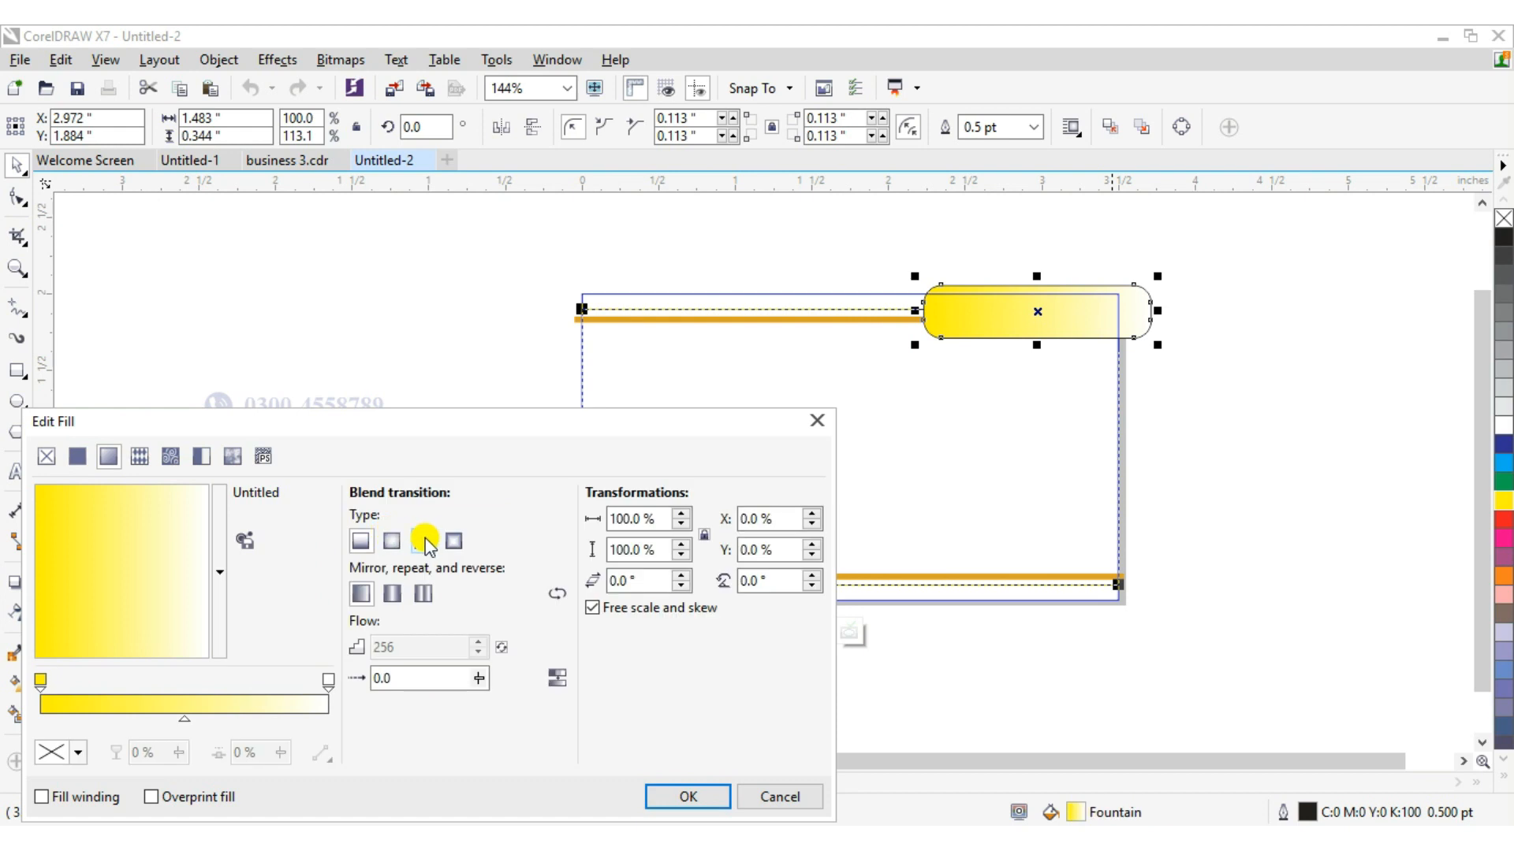
pyautogui.click(394, 542)
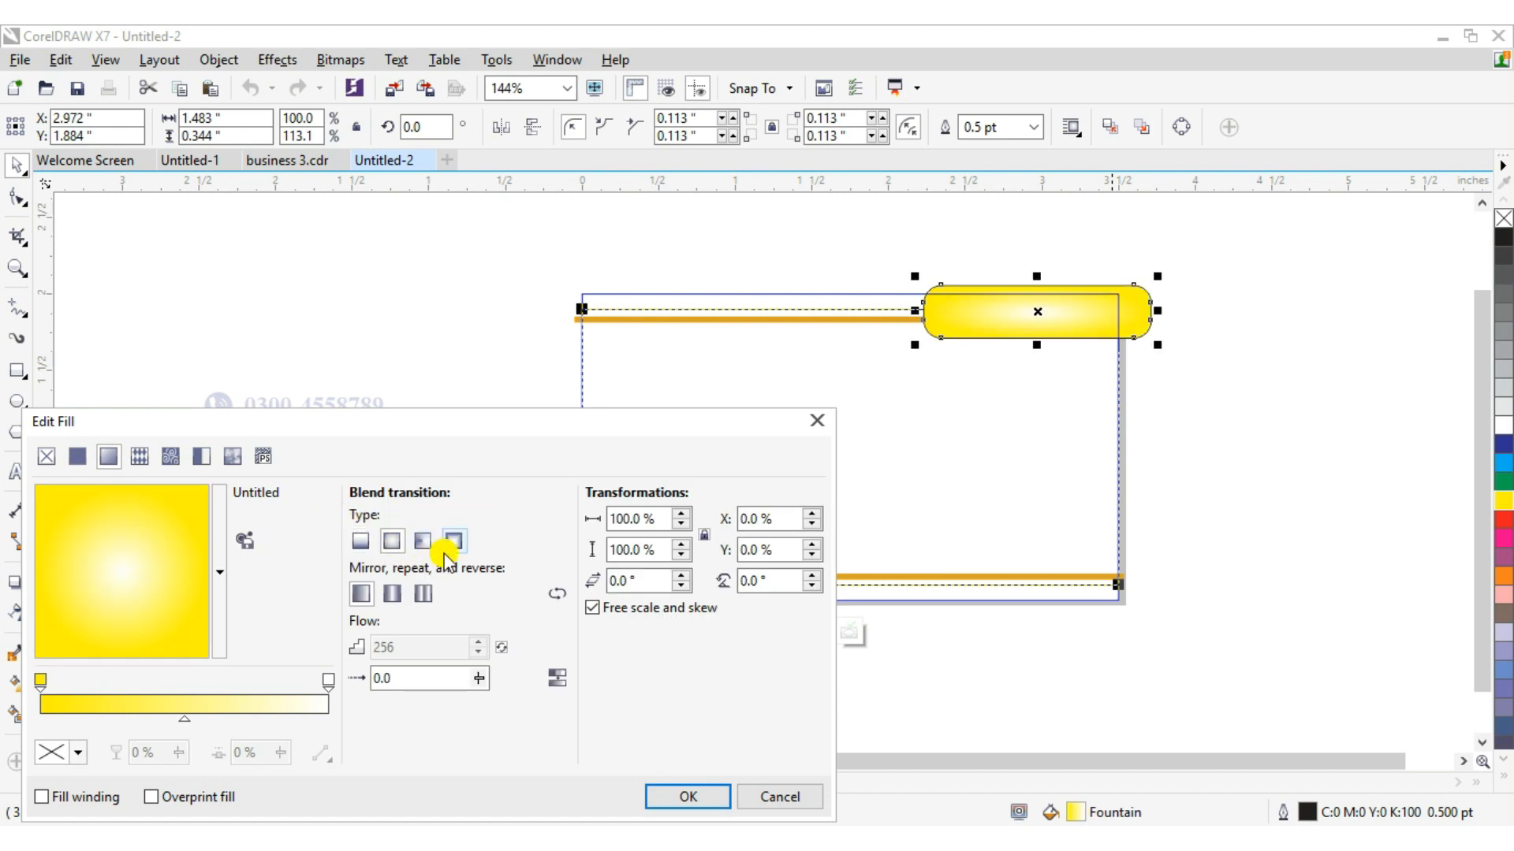
pyautogui.click(425, 542)
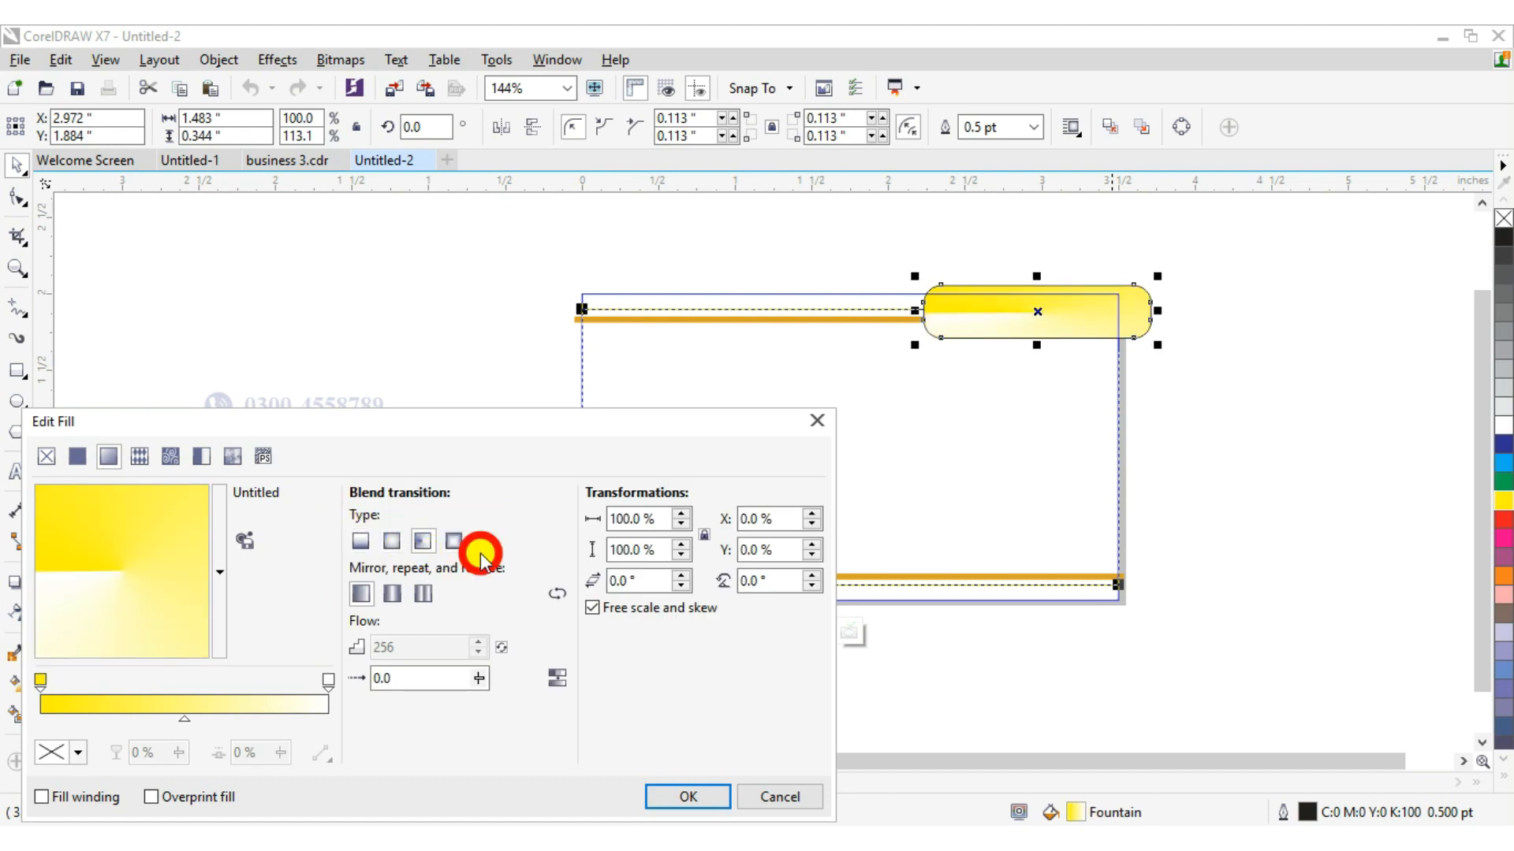
pyautogui.click(453, 541)
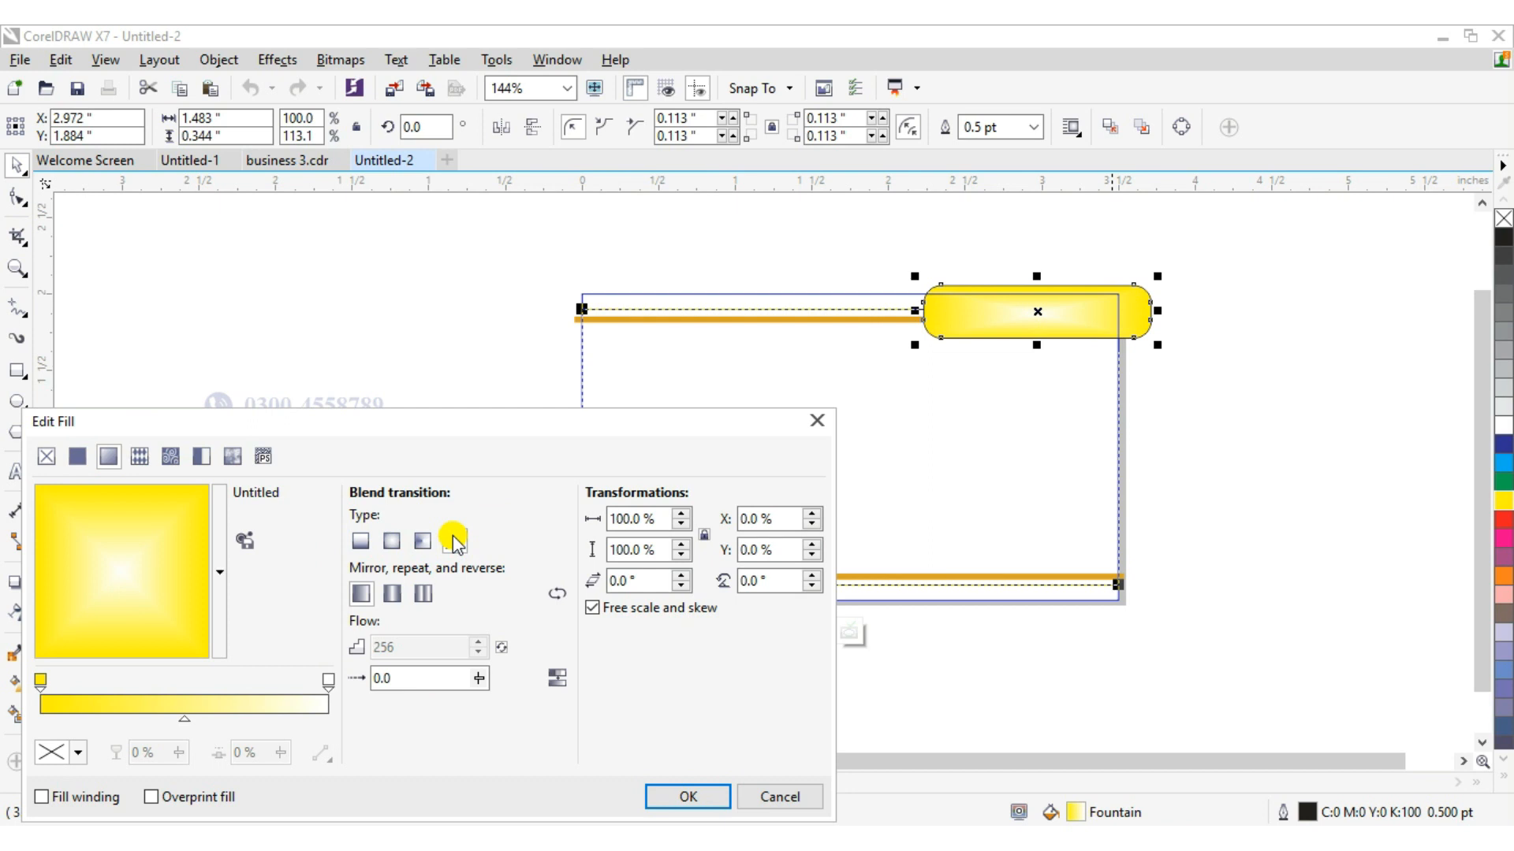
pyautogui.click(393, 594)
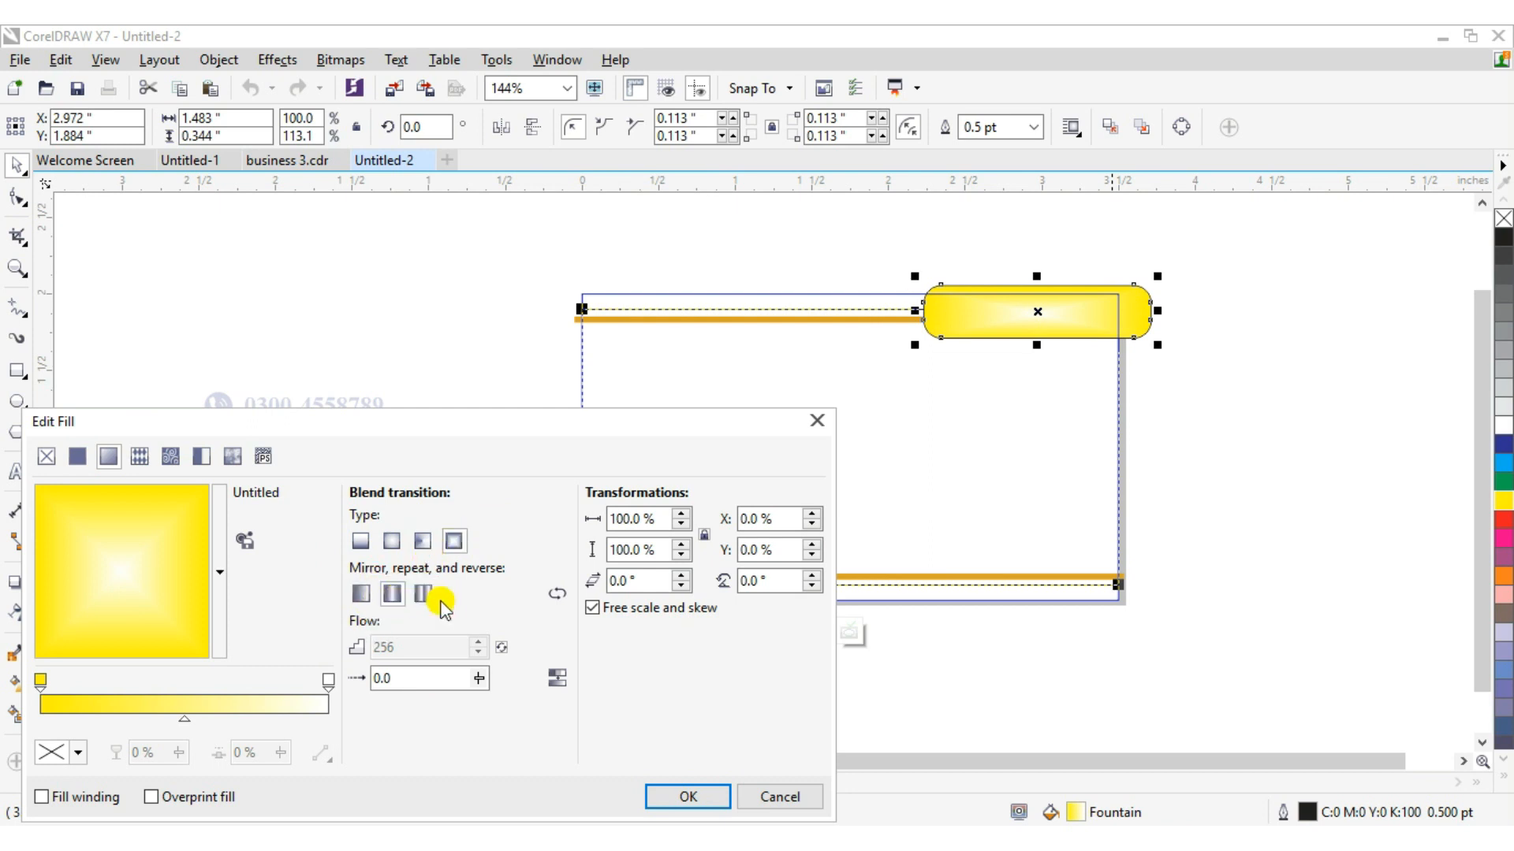
pyautogui.click(434, 602)
pyautogui.click(425, 598)
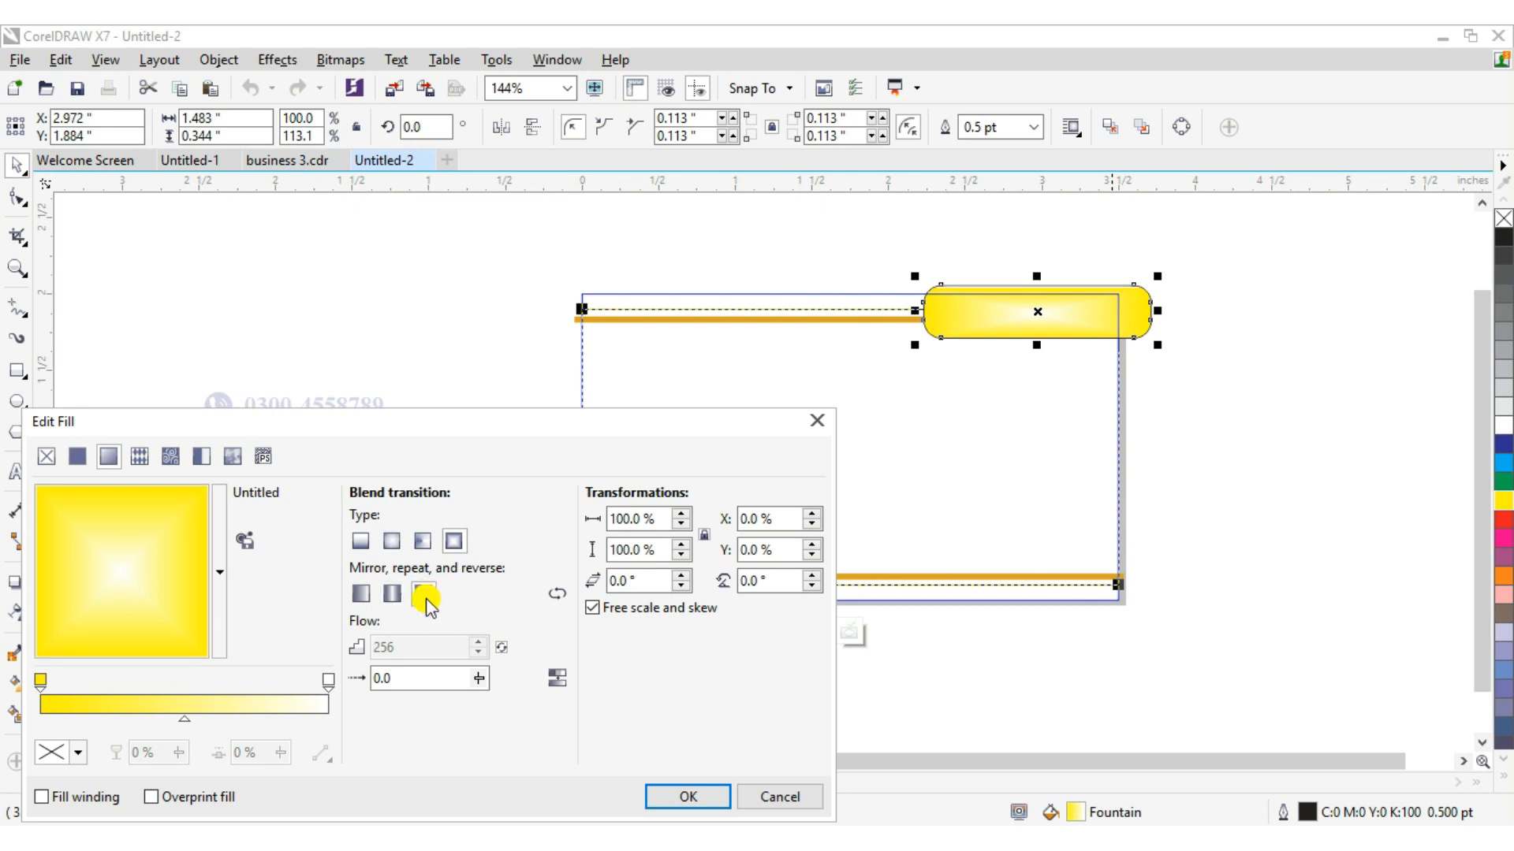
pyautogui.click(389, 541)
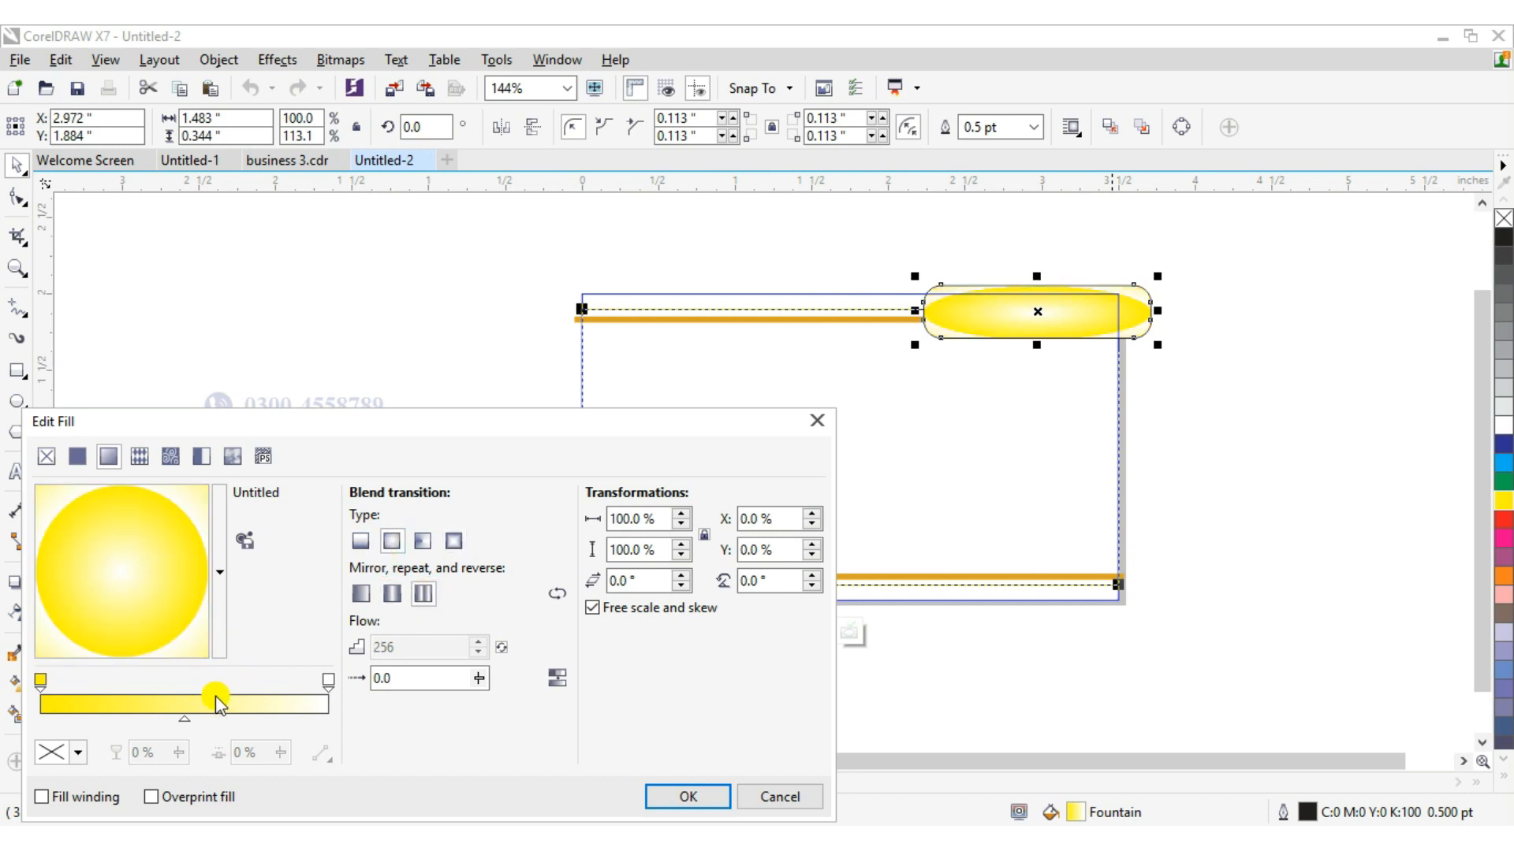
pyautogui.moveTo(189, 721); pyautogui.dragTo(22, 729)
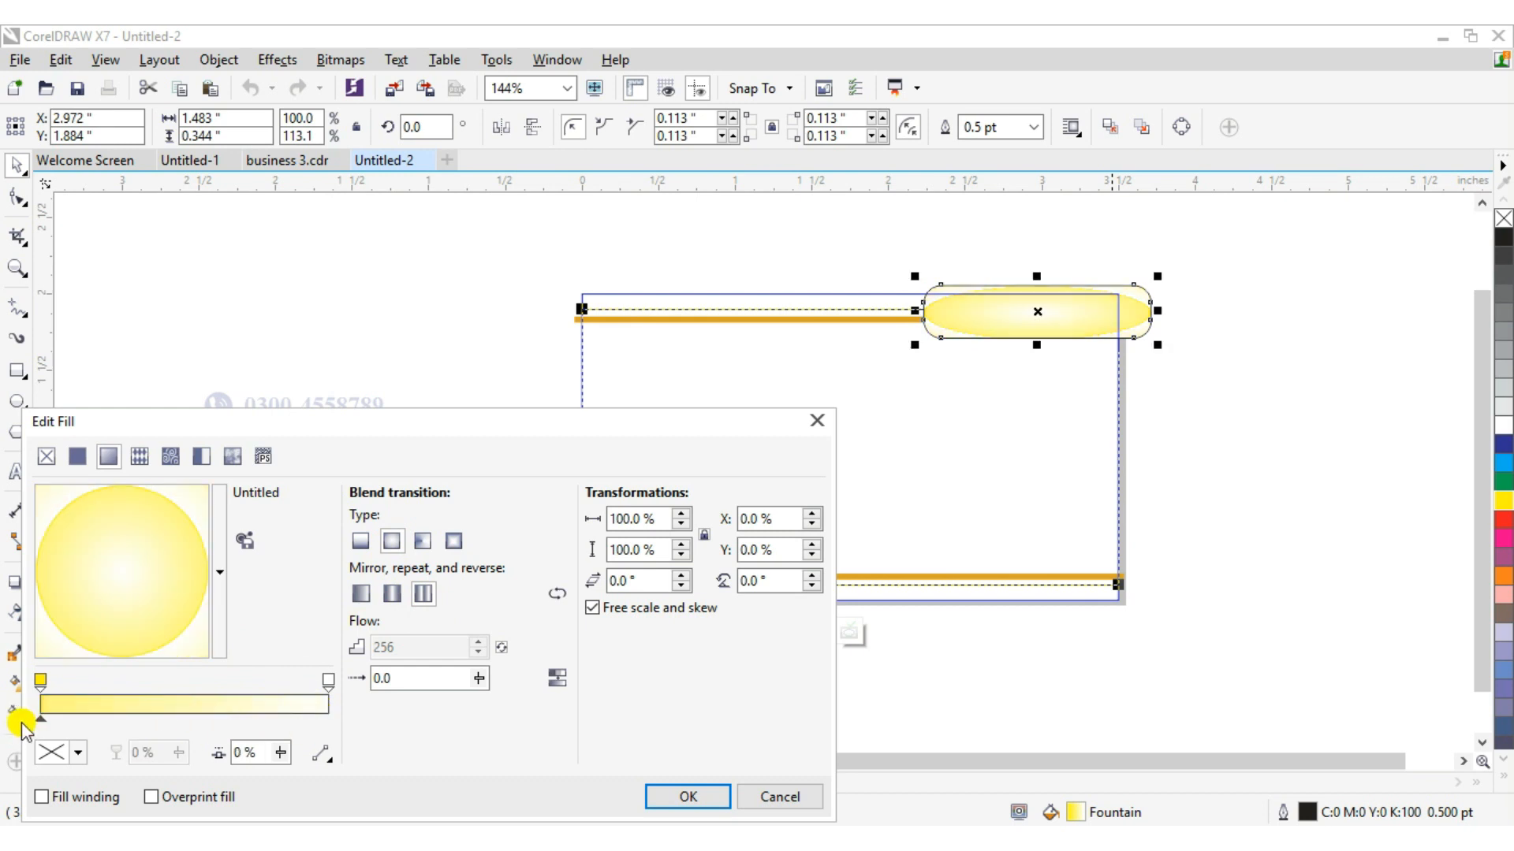
# Try a Grey Brick bitmap pattern fill on the rounded rectangle, then close the Edit Fill dialog.
pyautogui.click(77, 456)
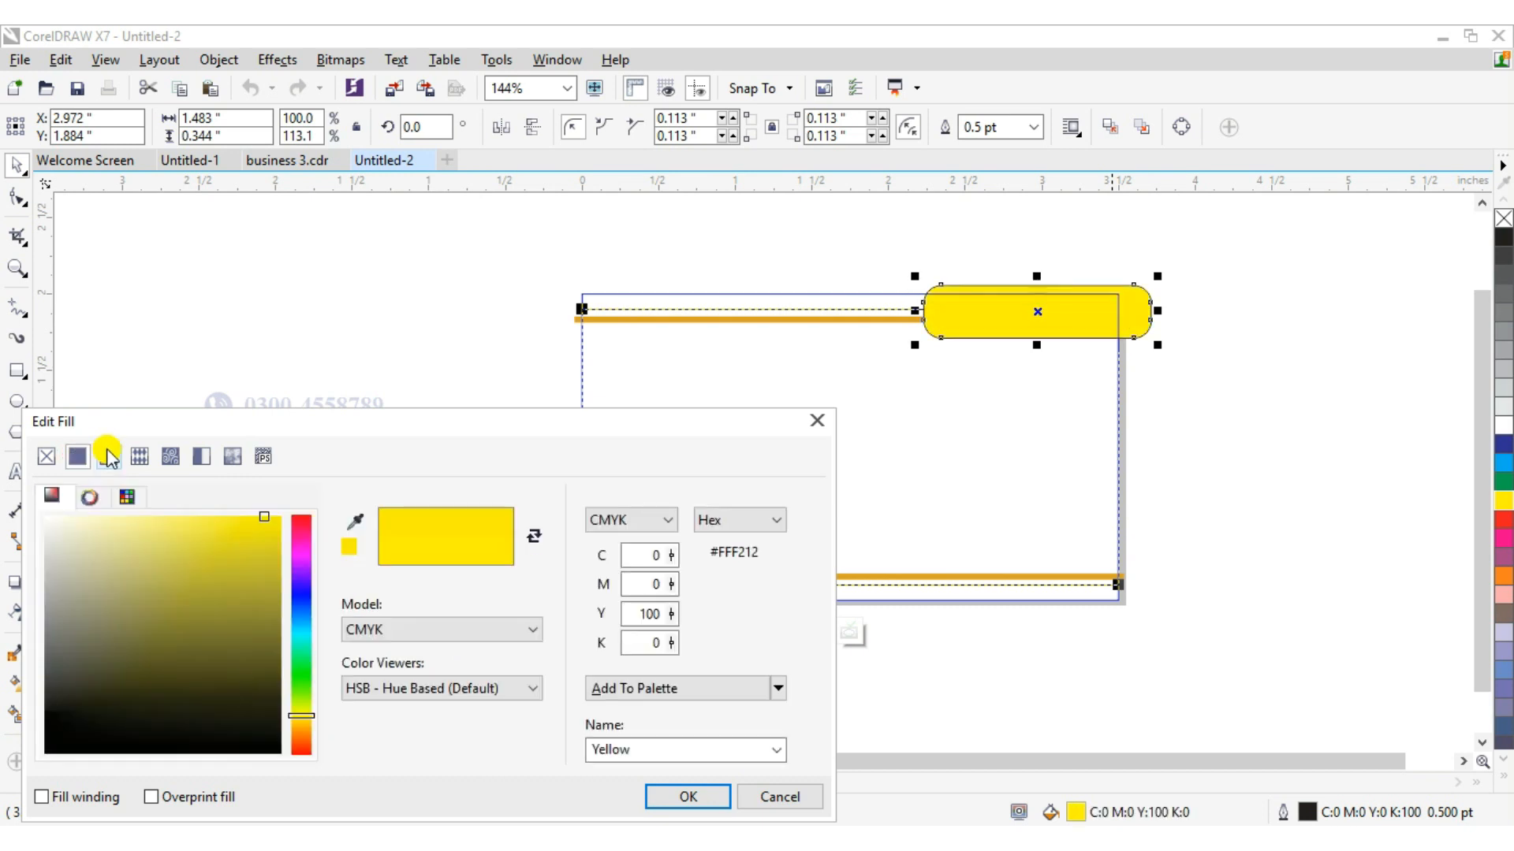
pyautogui.click(169, 457)
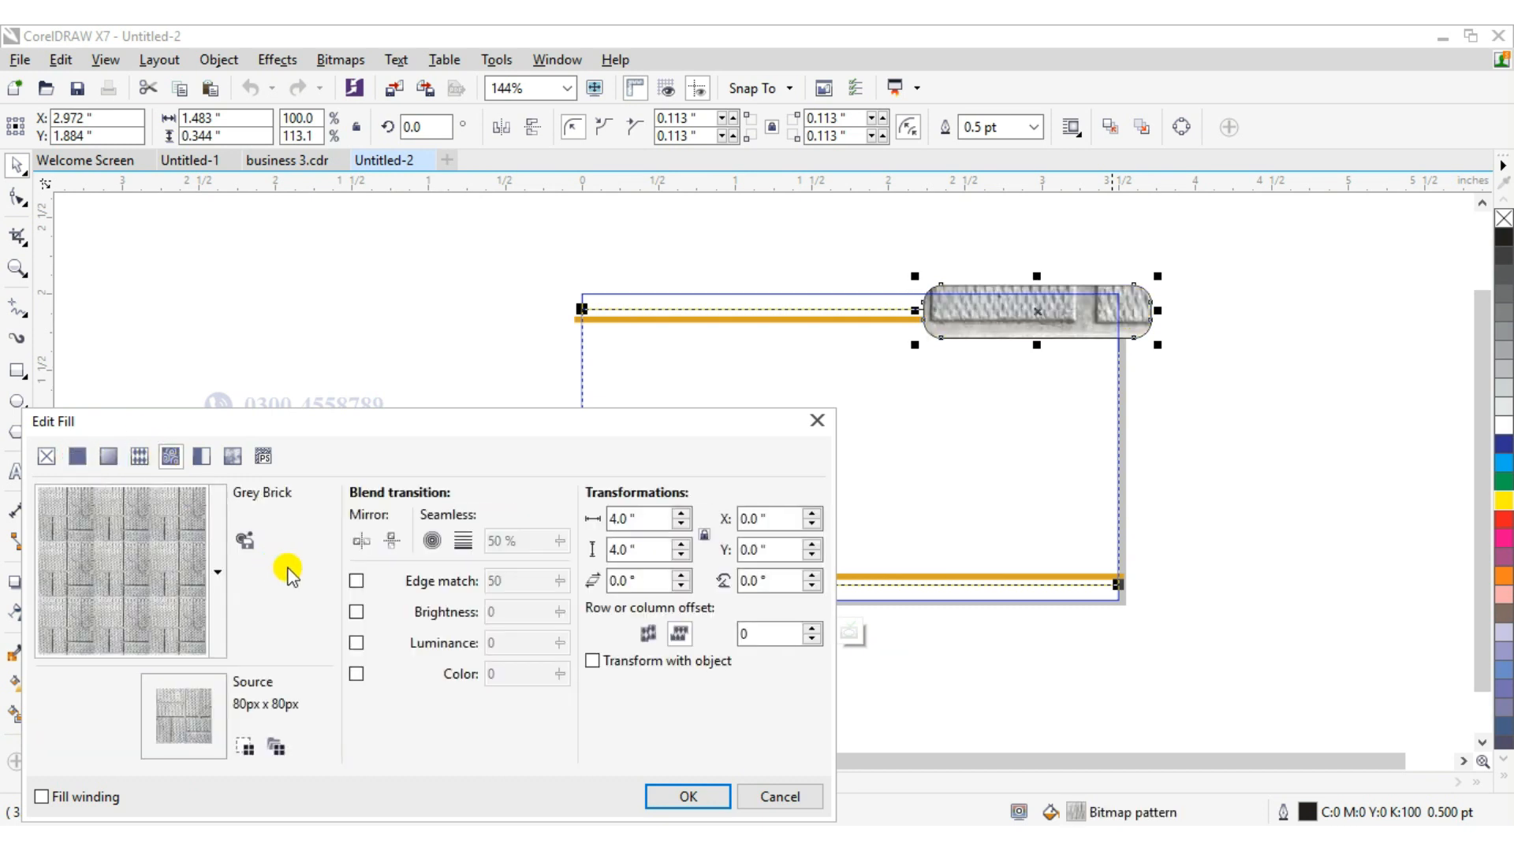
pyautogui.click(168, 548)
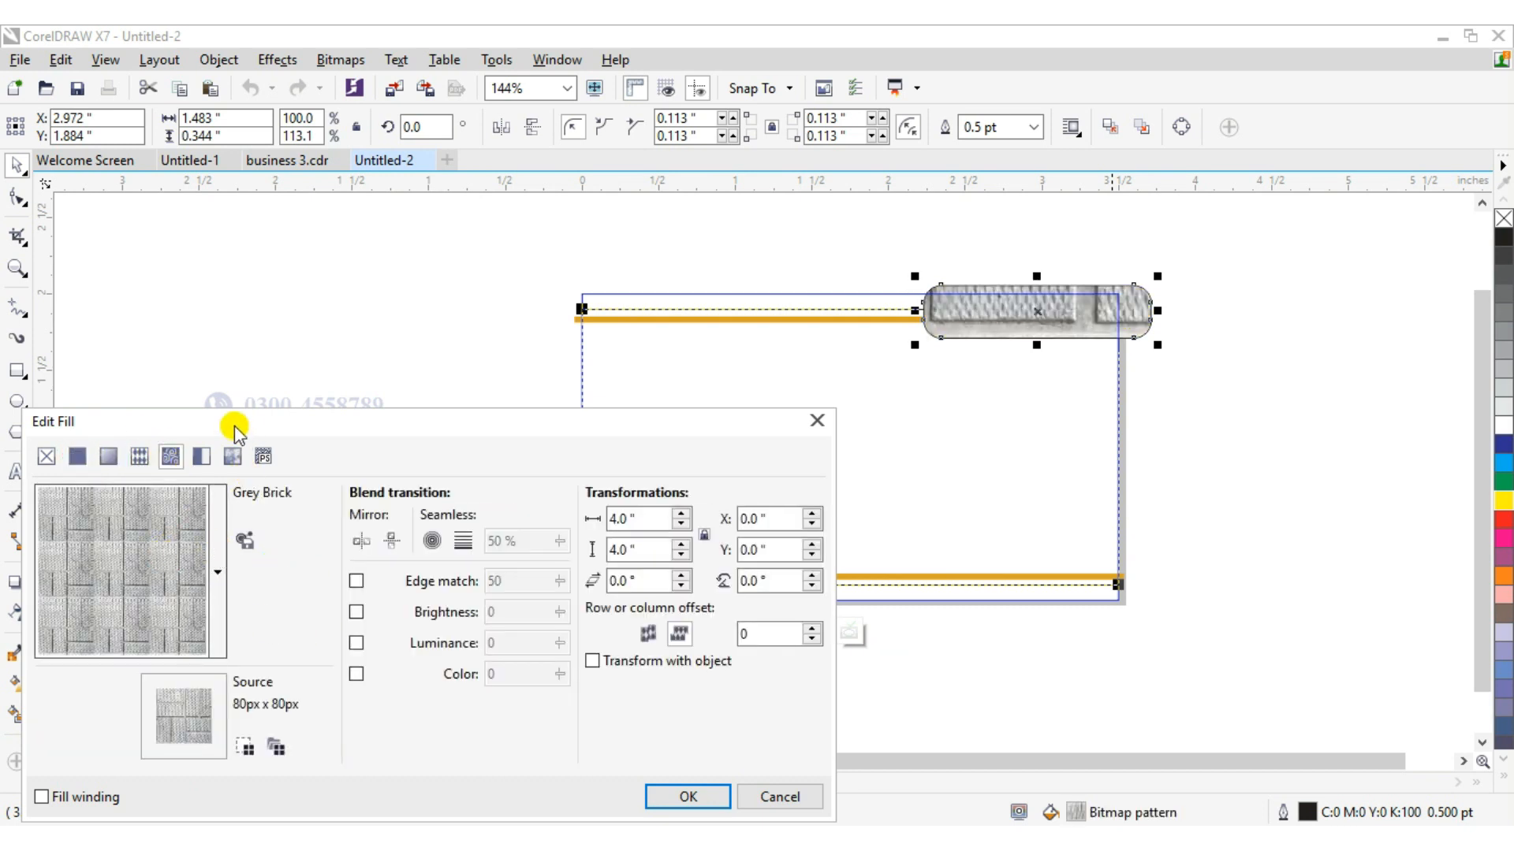
pyautogui.click(232, 465)
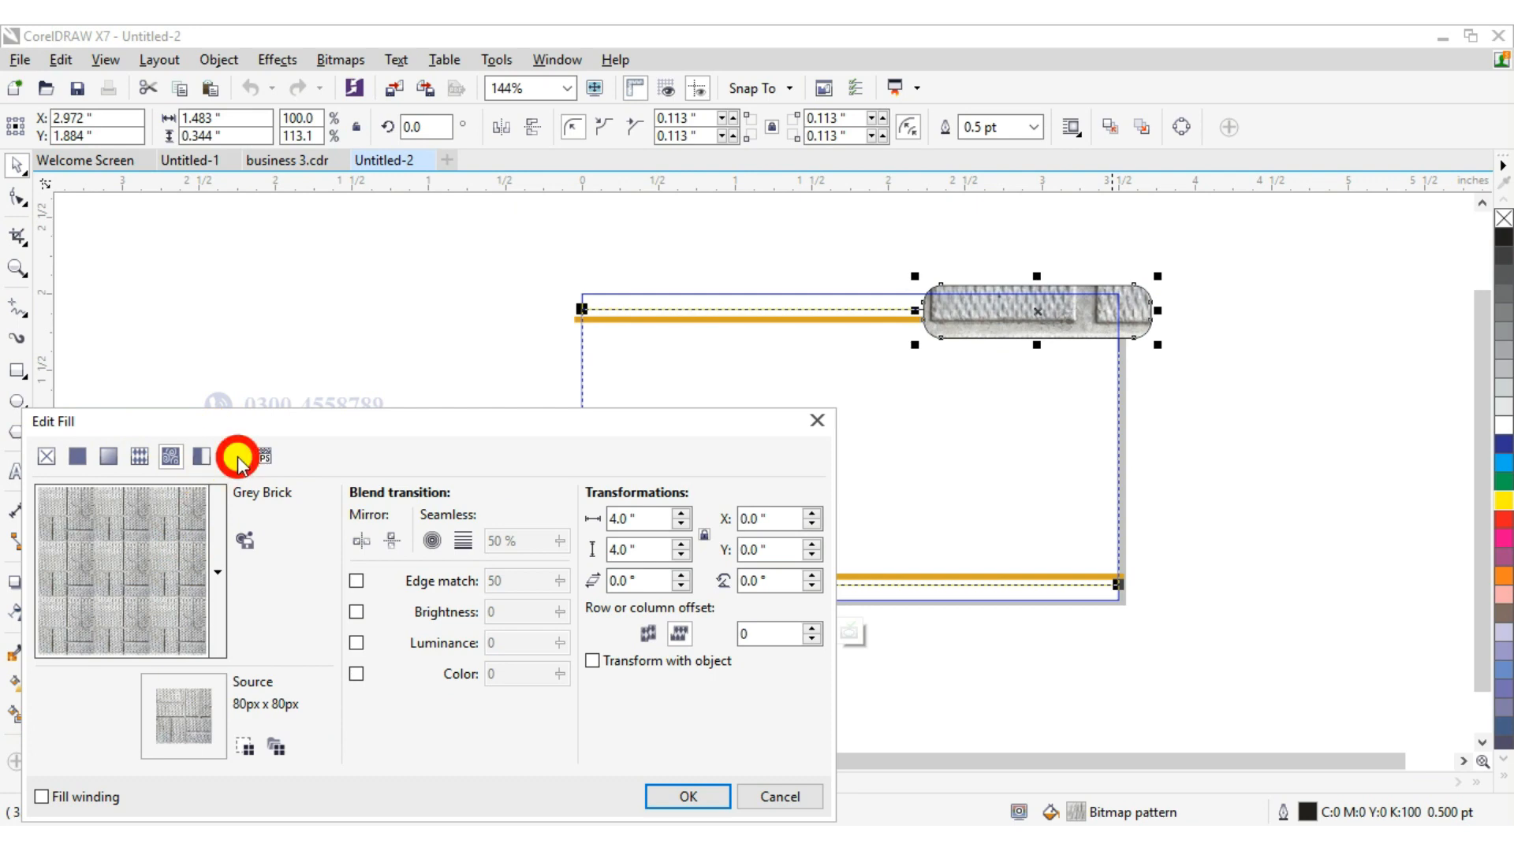
pyautogui.click(91, 456)
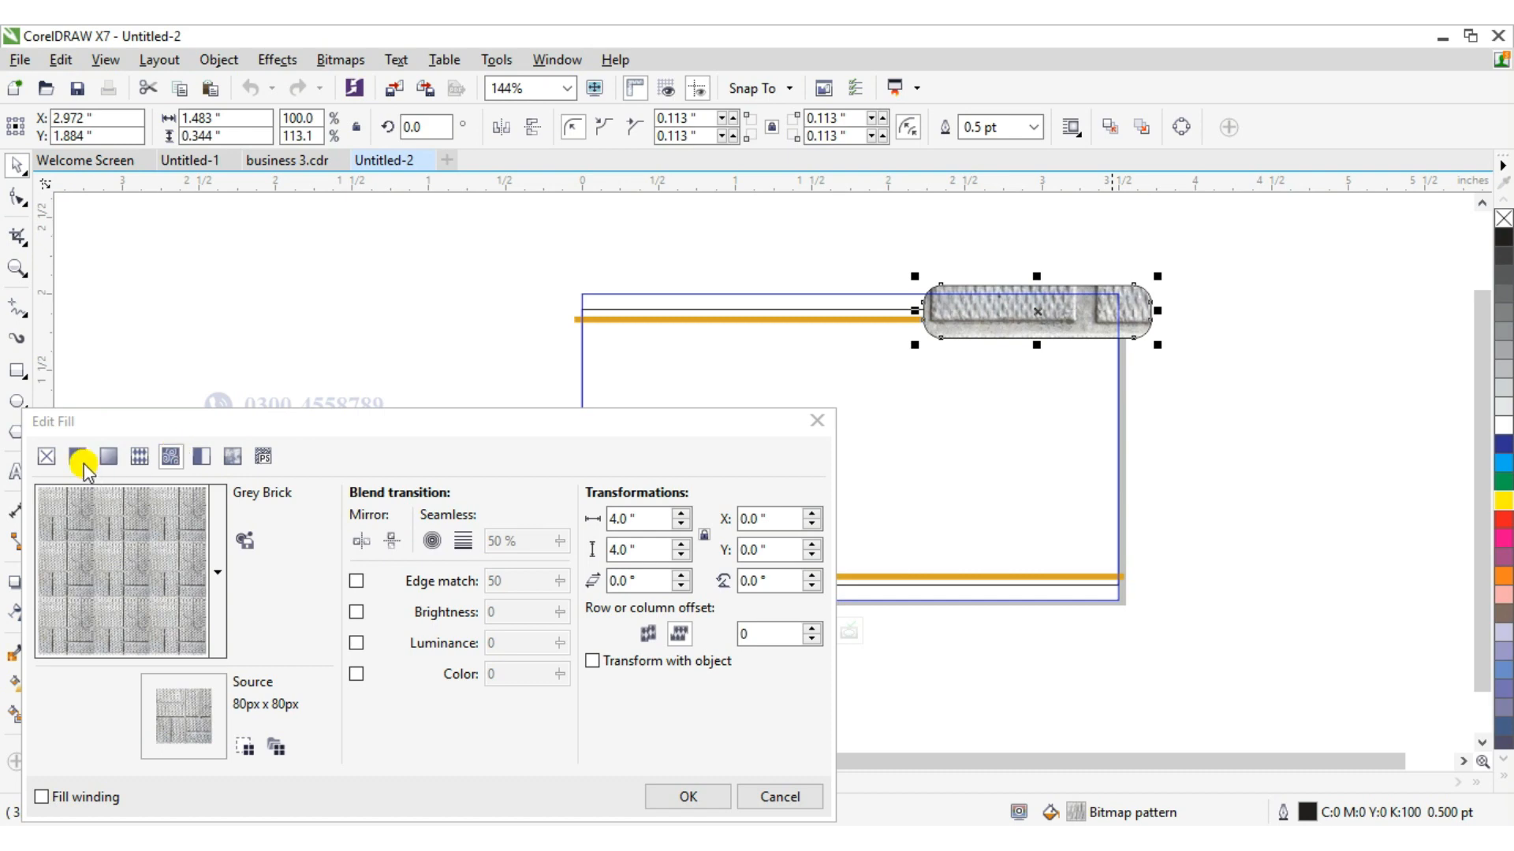
pyautogui.click(816, 420)
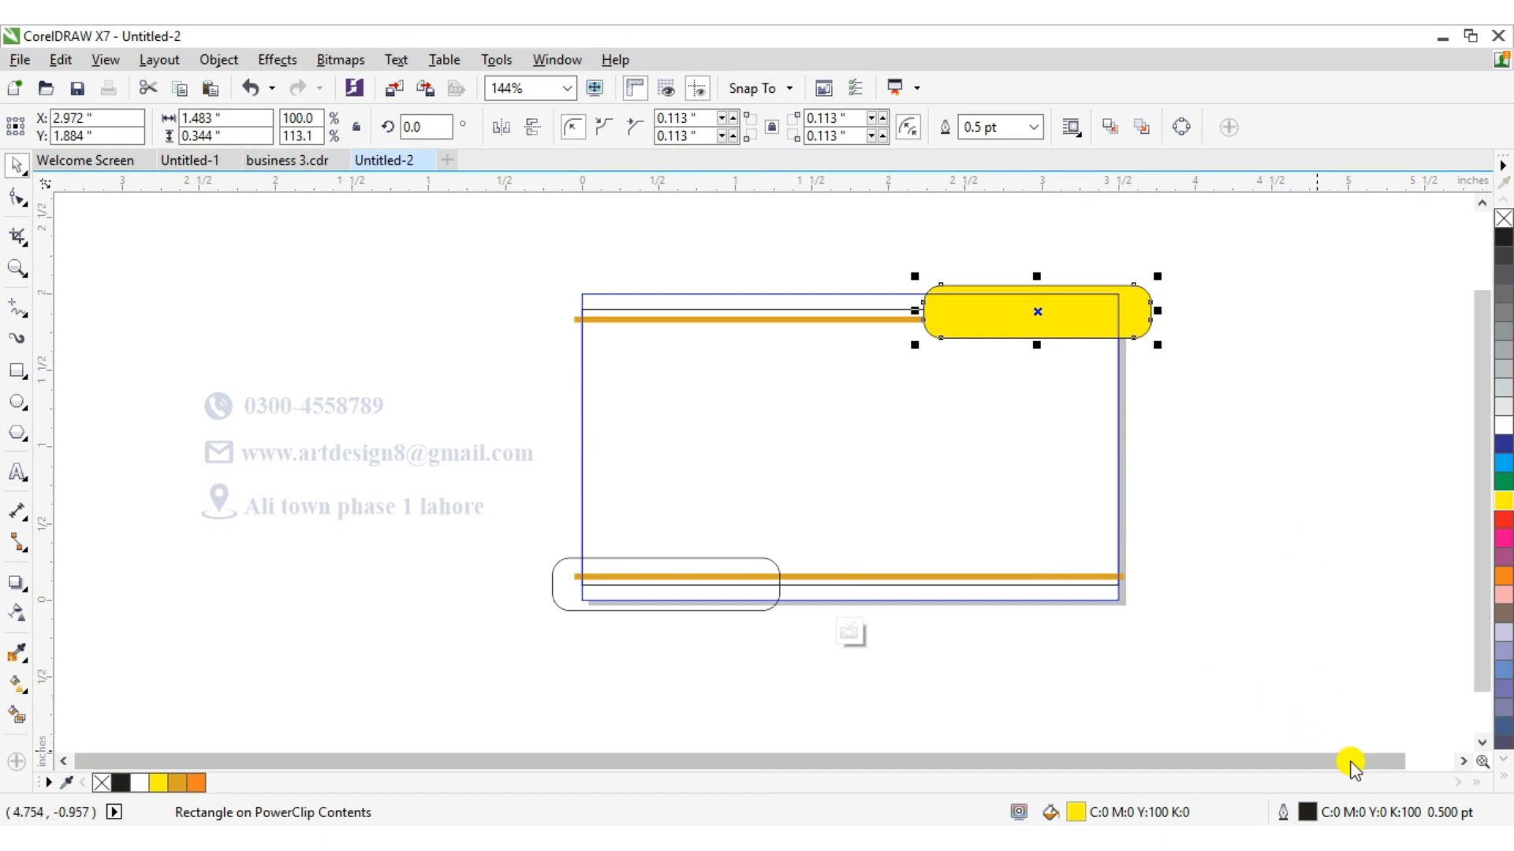
# Fill the top-right rounded rectangle dark blue.
pyautogui.click(1503, 574)
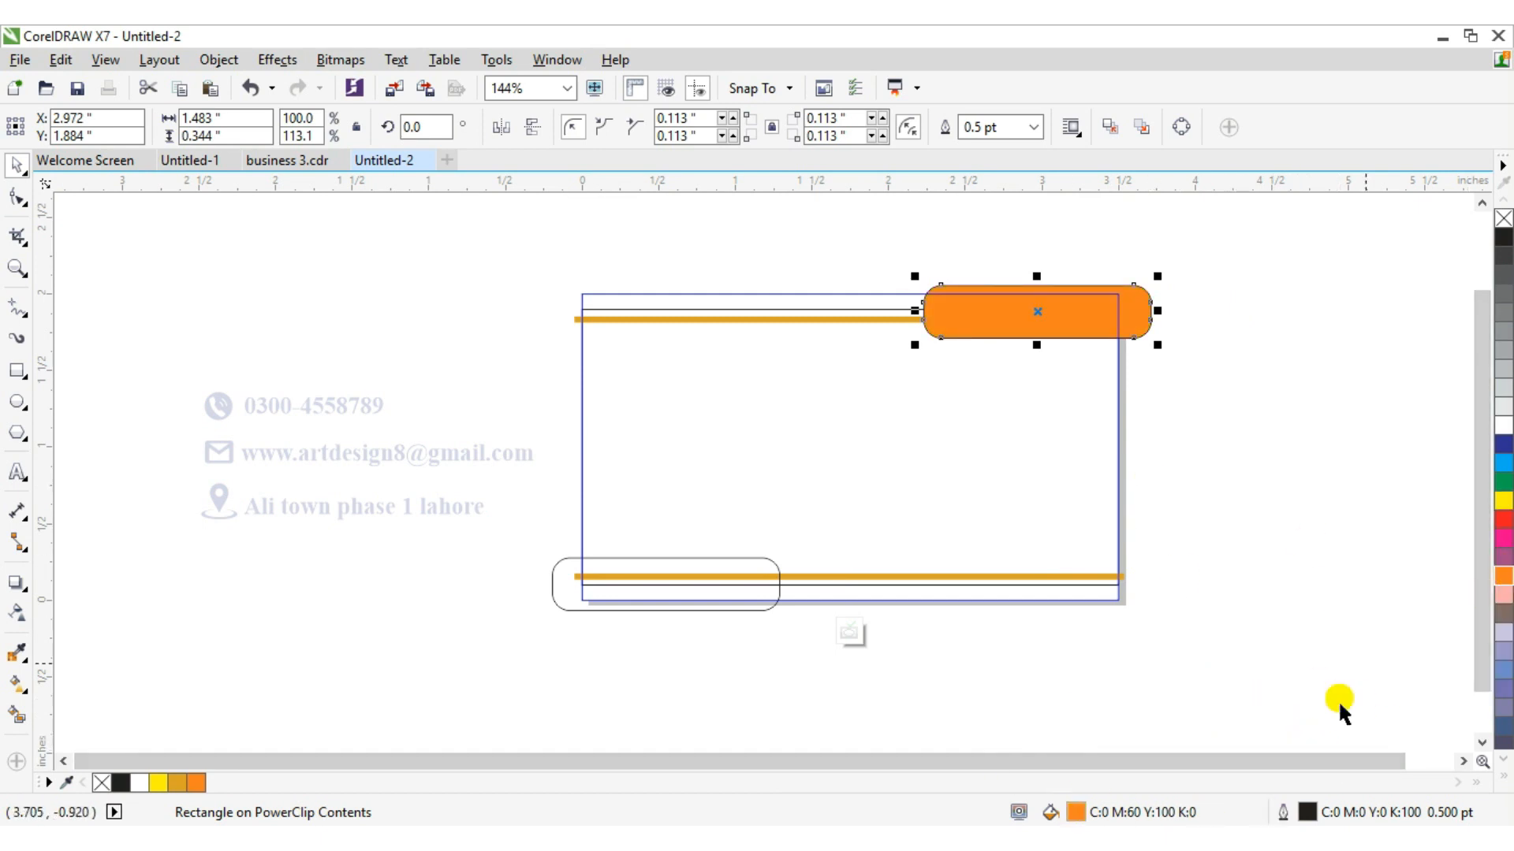
pyautogui.click(1501, 448)
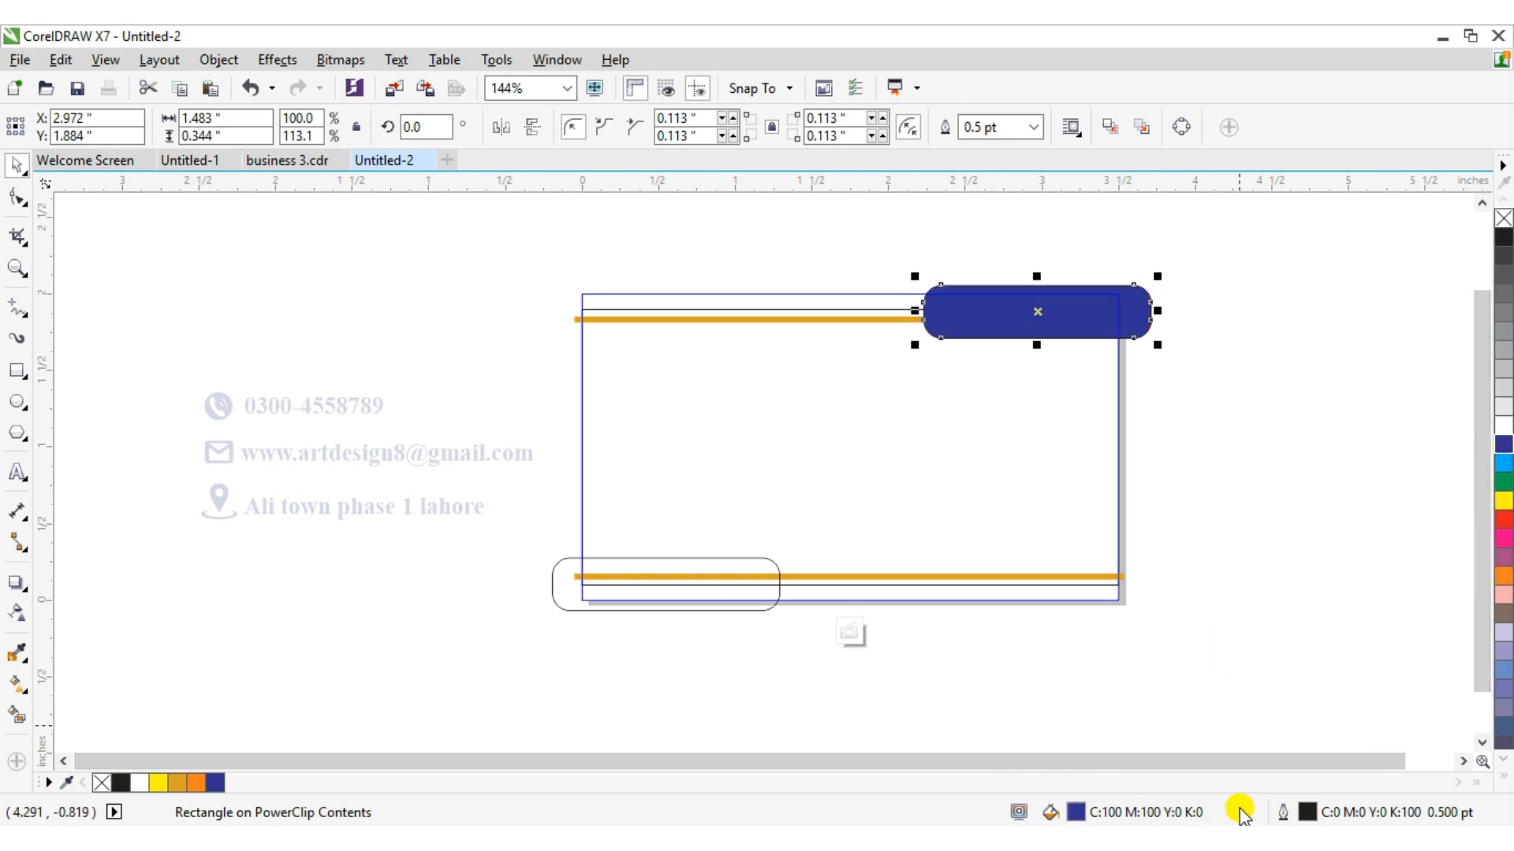
# Select the bottom-left rounded rectangle and fill it dark blue.
pyautogui.click(725, 575)
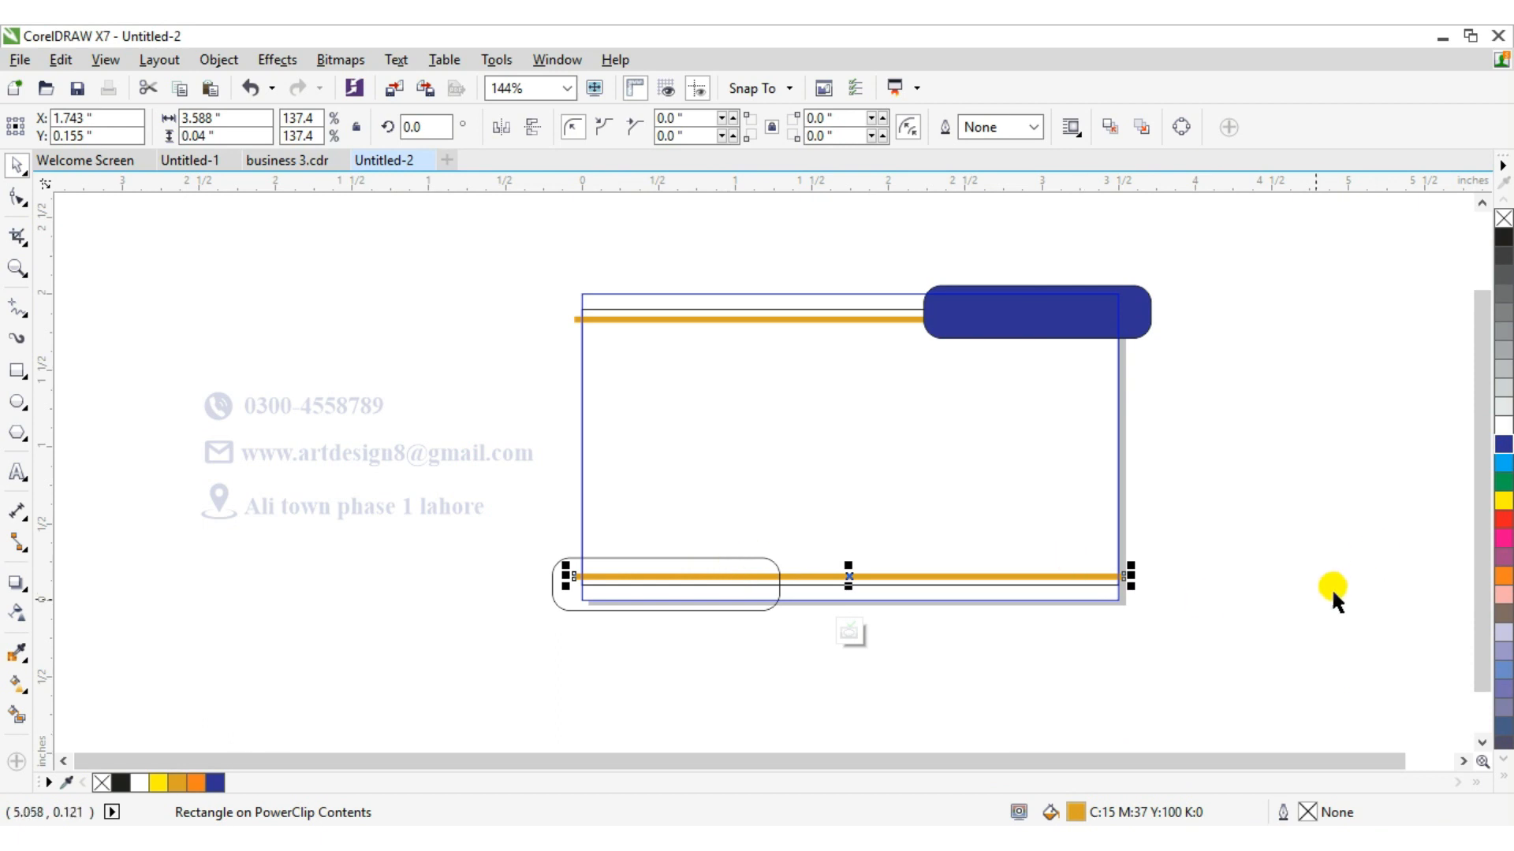
pyautogui.click(642, 591)
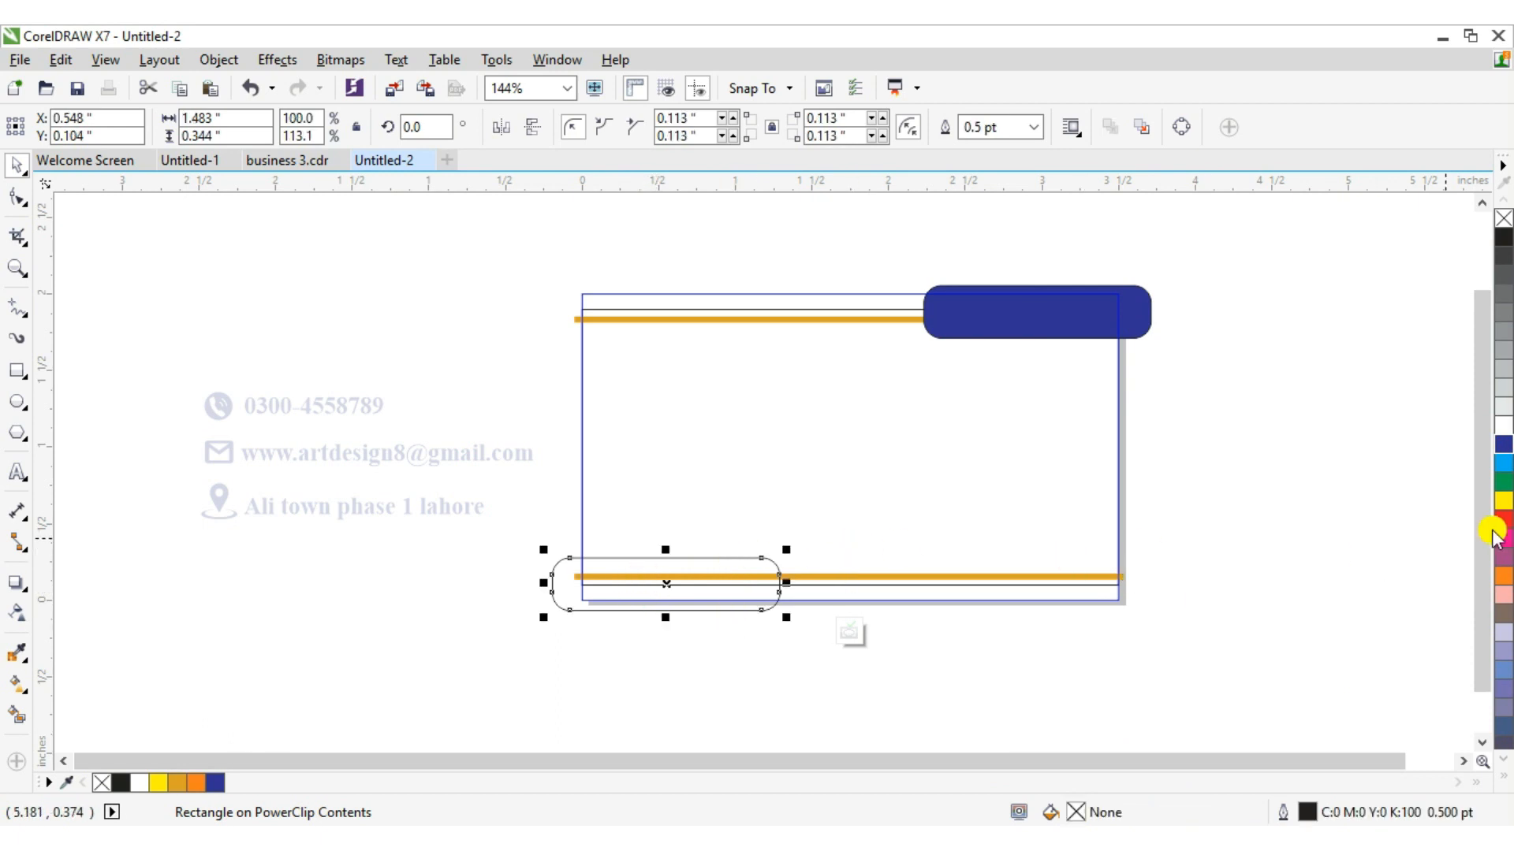
pyautogui.click(1504, 446)
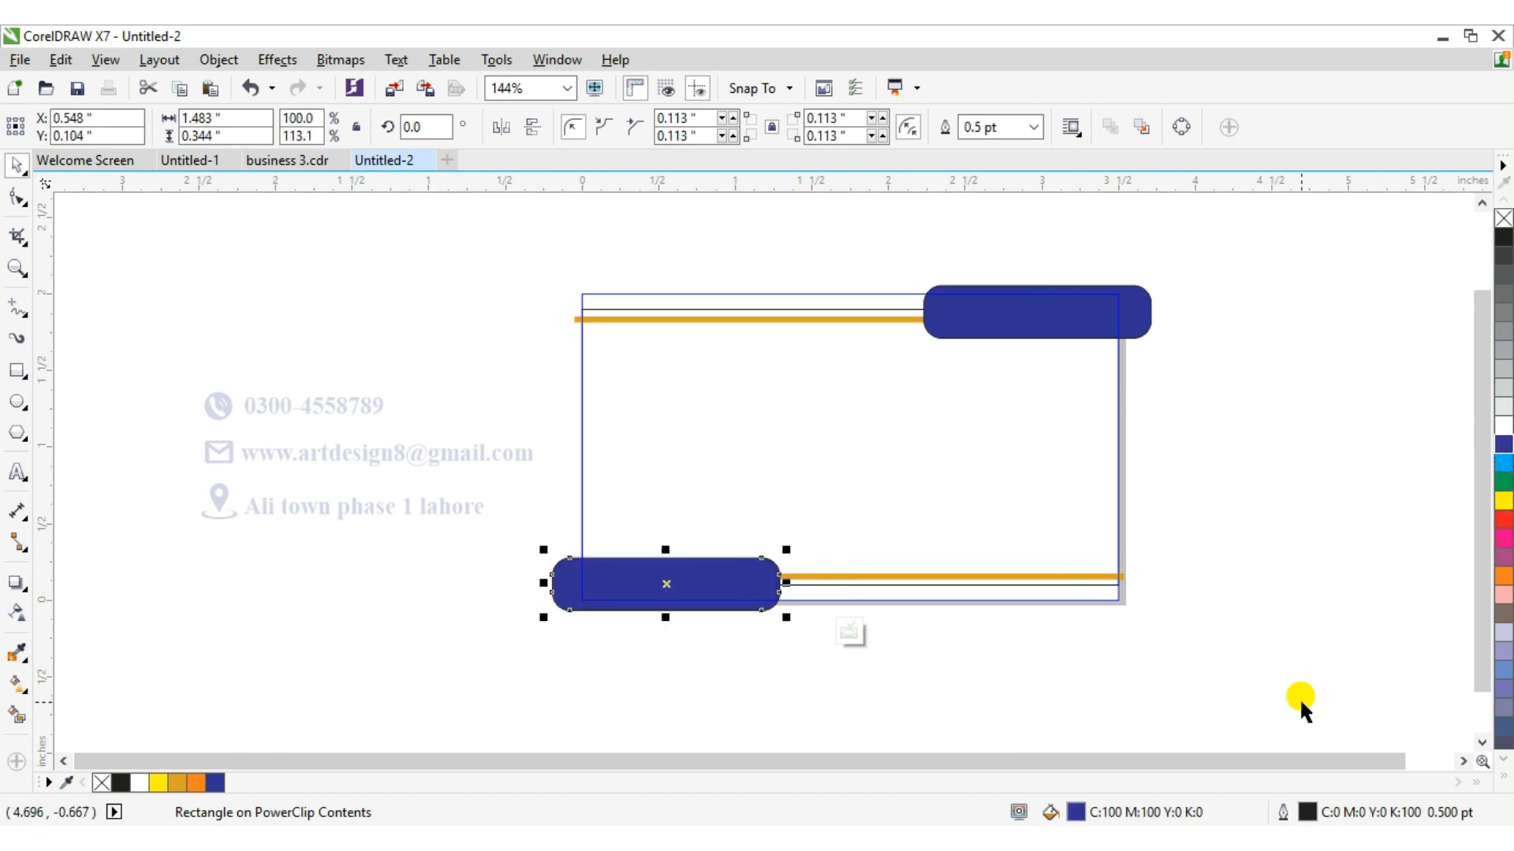
# Set the bottom-left rounded rectangle's outline width to None.
pyautogui.doubleClick(1301, 816)
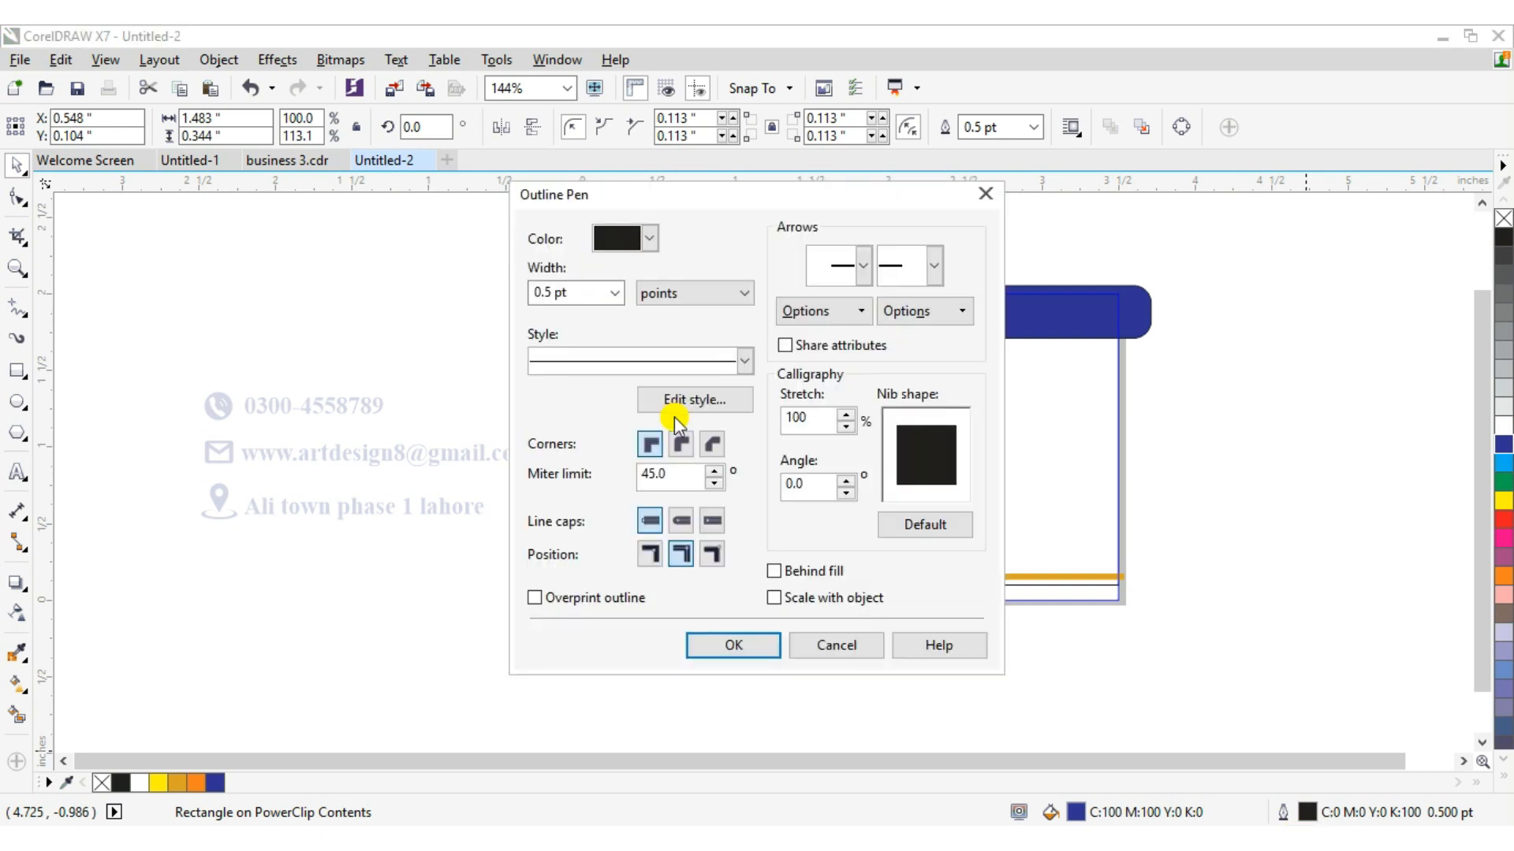
pyautogui.click(614, 293)
pyautogui.scroll(1, 567, 355)
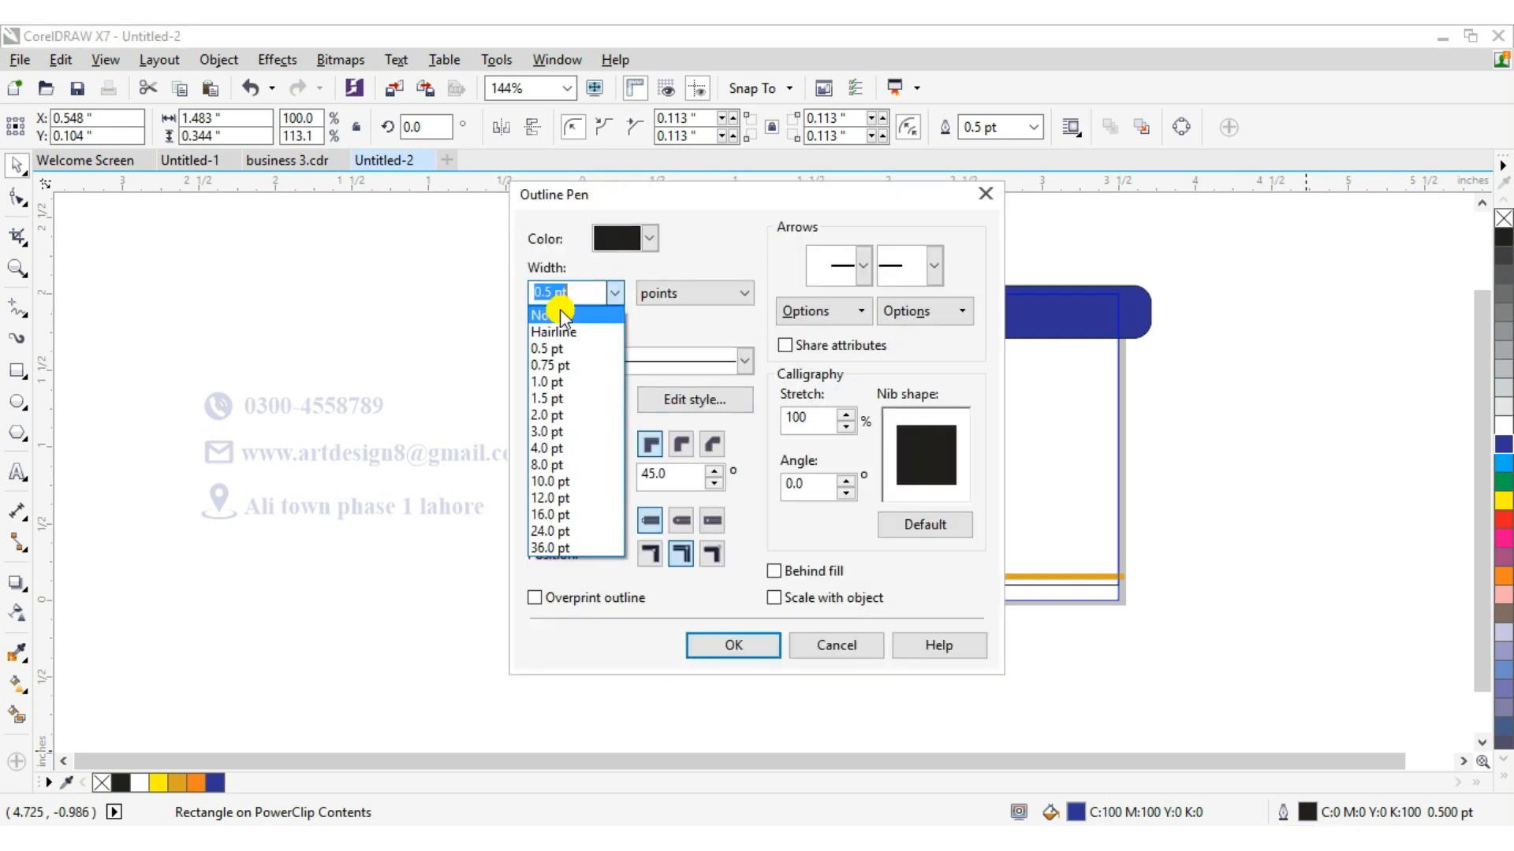
pyautogui.click(547, 314)
pyautogui.click(733, 644)
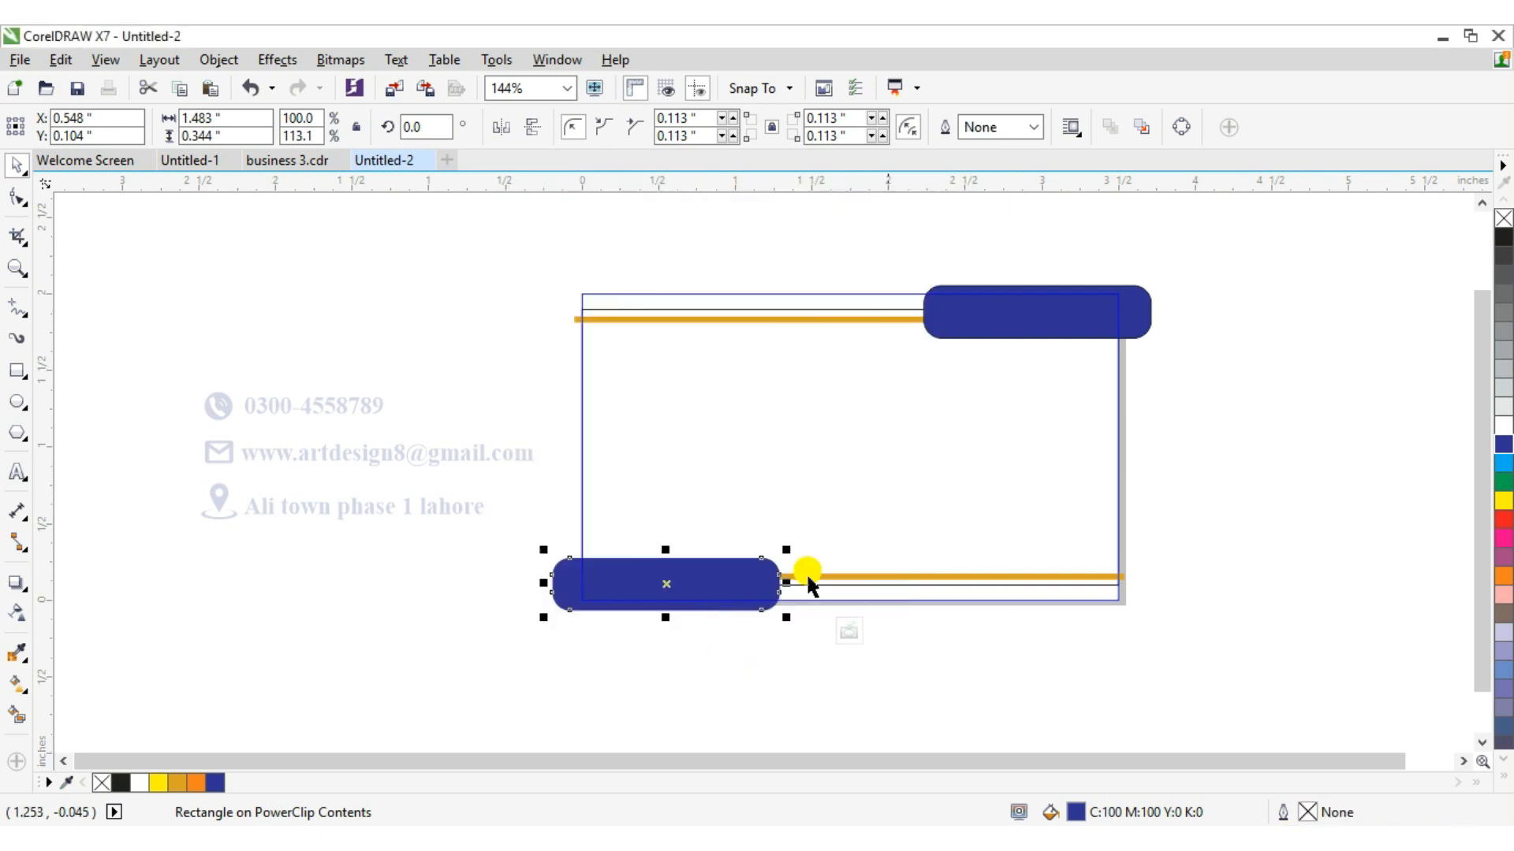
# Remove the top-right rounded rectangle's outline and finish editing the PowerClip contents.
pyautogui.click(1027, 294)
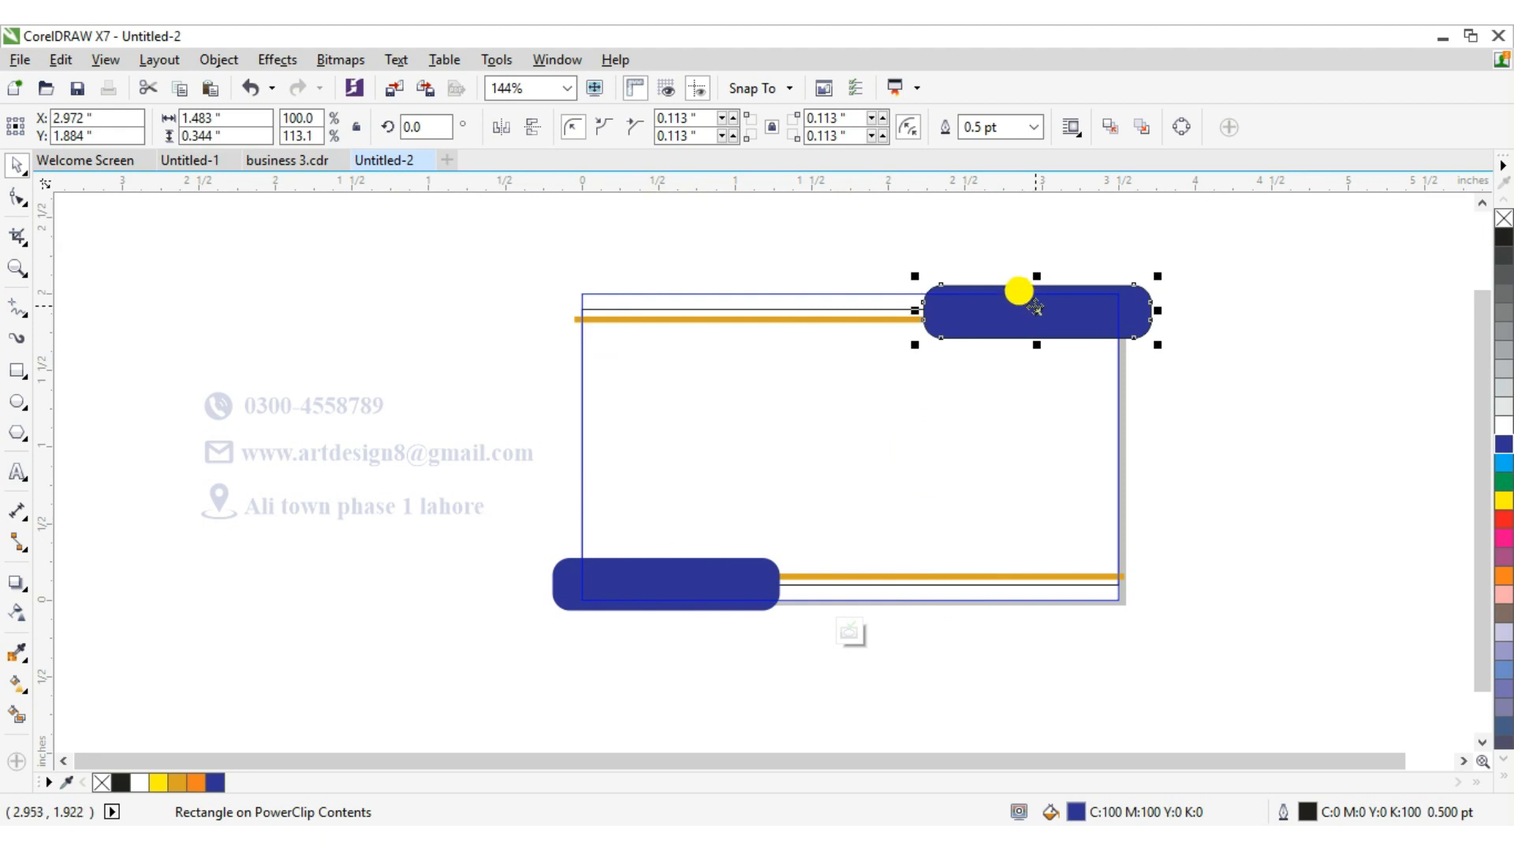
pyautogui.doubleClick(1302, 812)
pyautogui.click(614, 292)
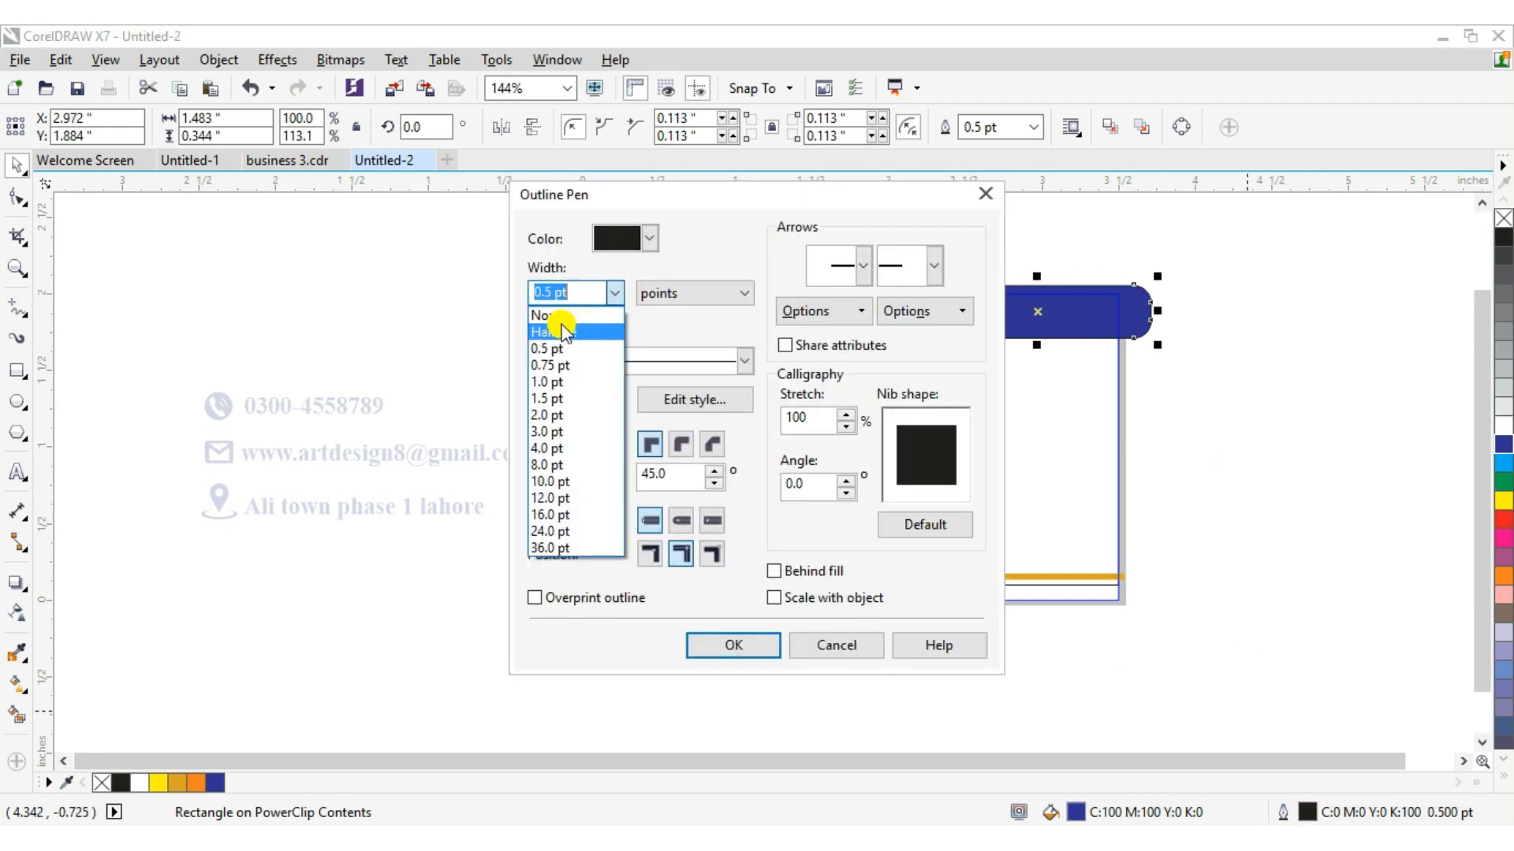
pyautogui.click(547, 314)
pyautogui.click(716, 645)
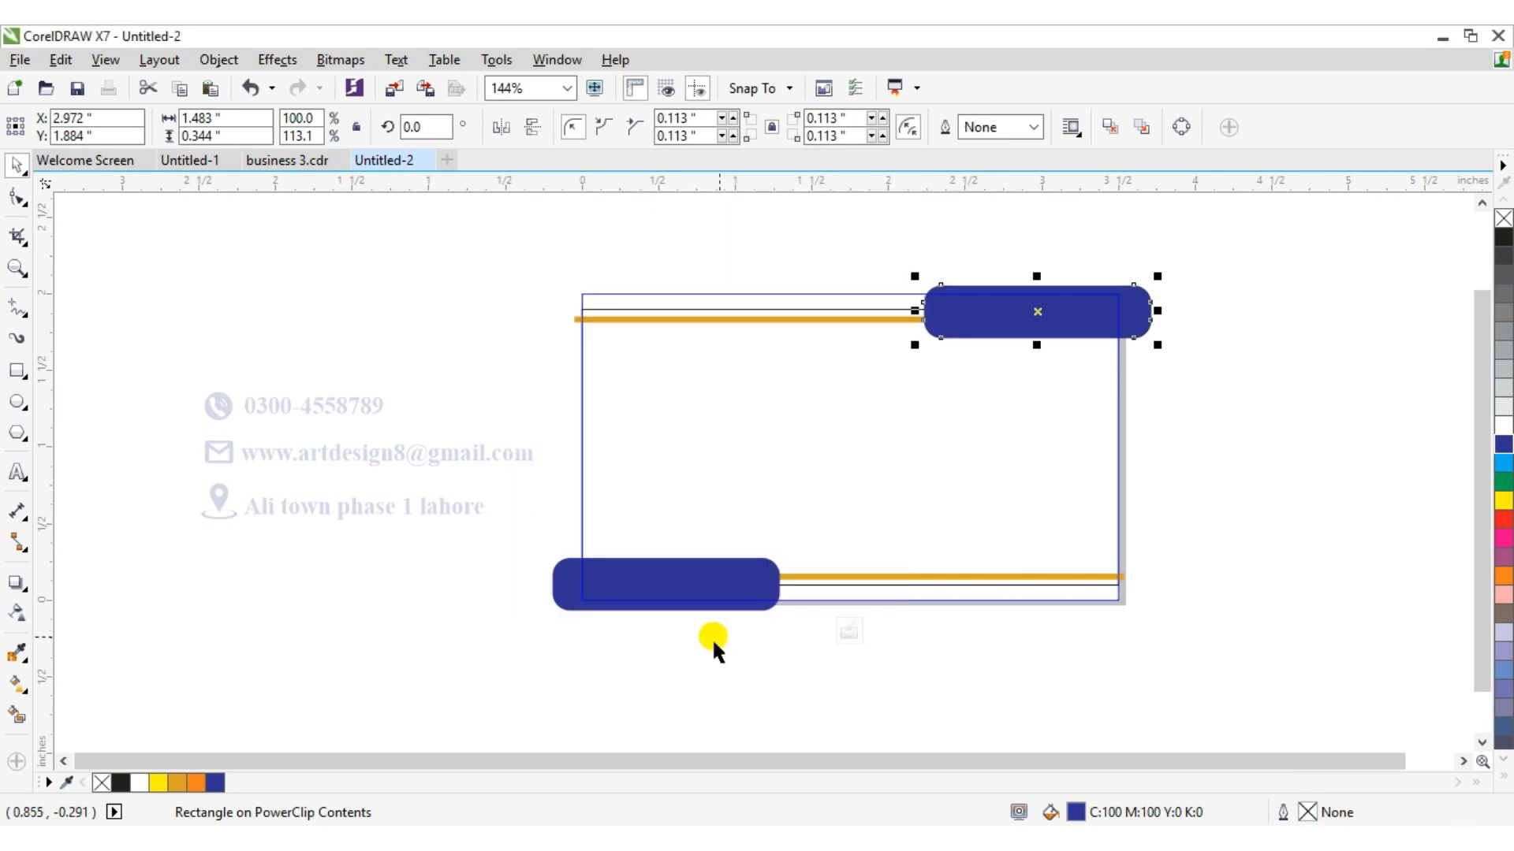
pyautogui.rightClick(984, 321)
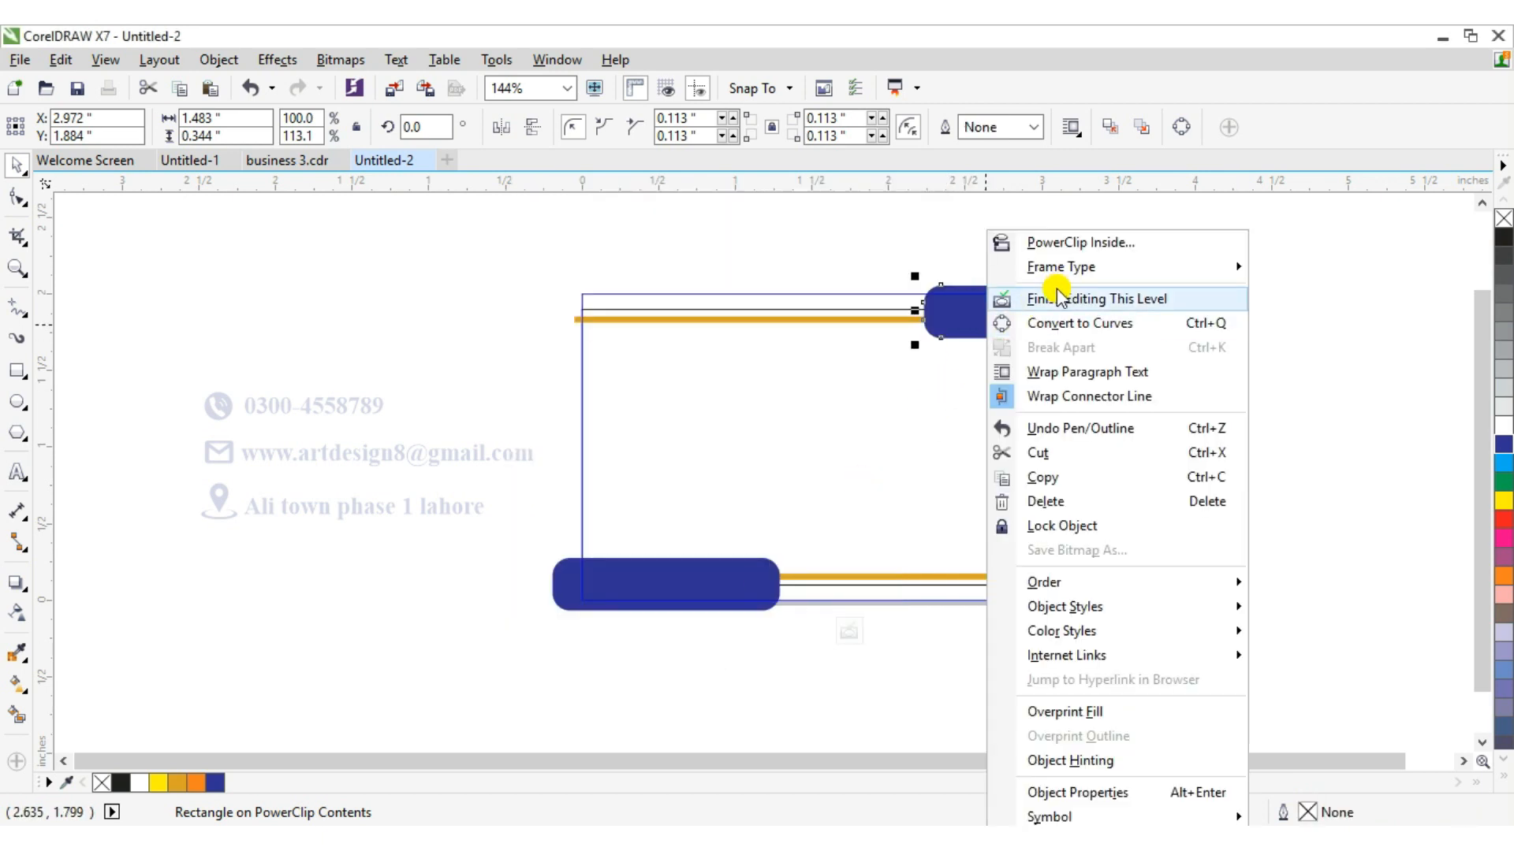
pyautogui.click(1017, 299)
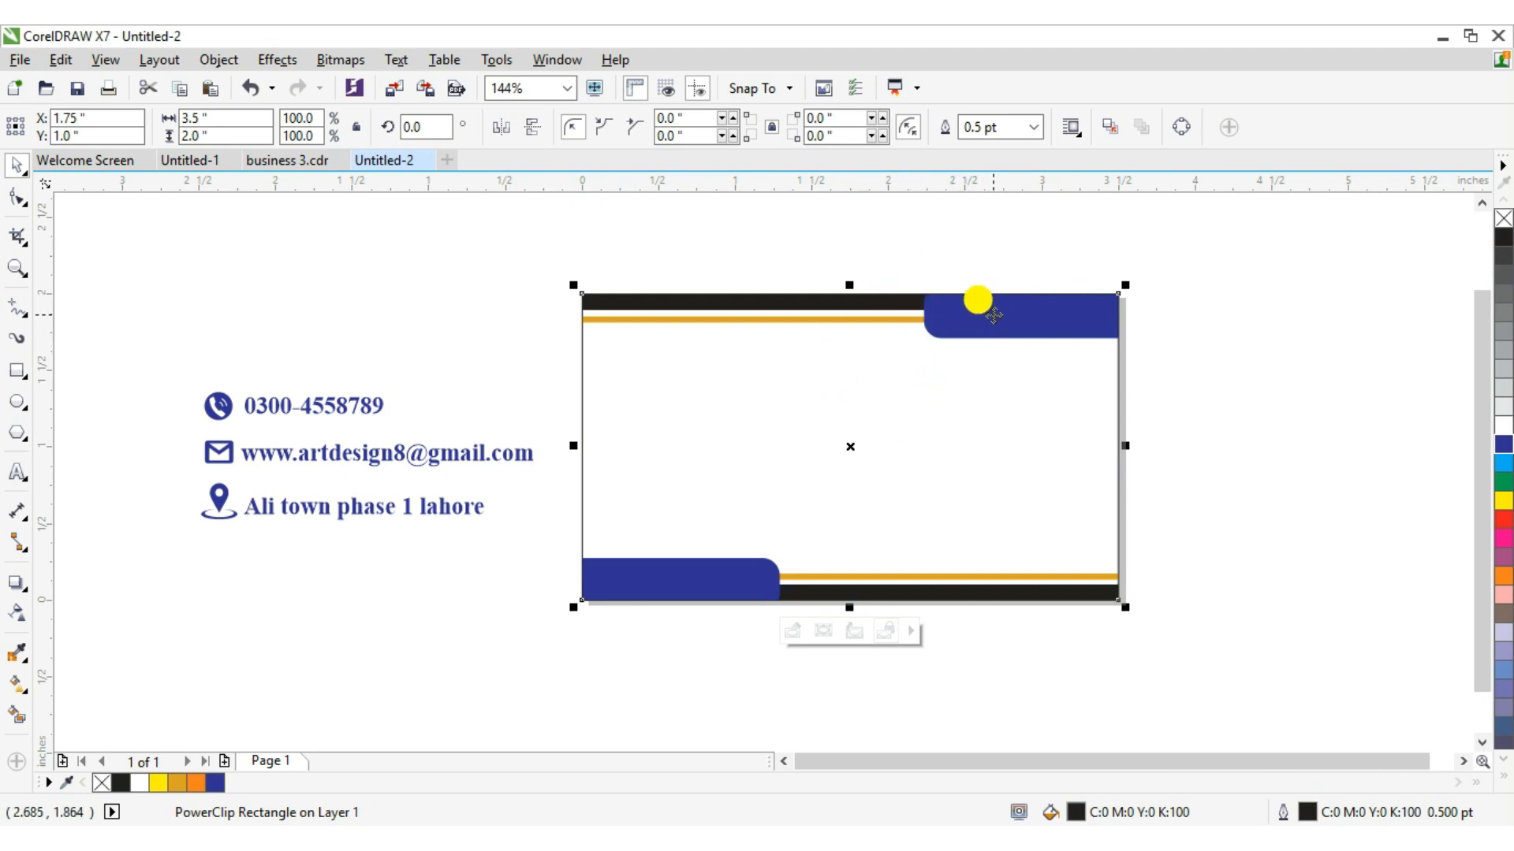
# Reopen the card's PowerClip for editing and select the top-right rounded rectangle.
pyautogui.click(976, 291)
pyautogui.rightClick(978, 291)
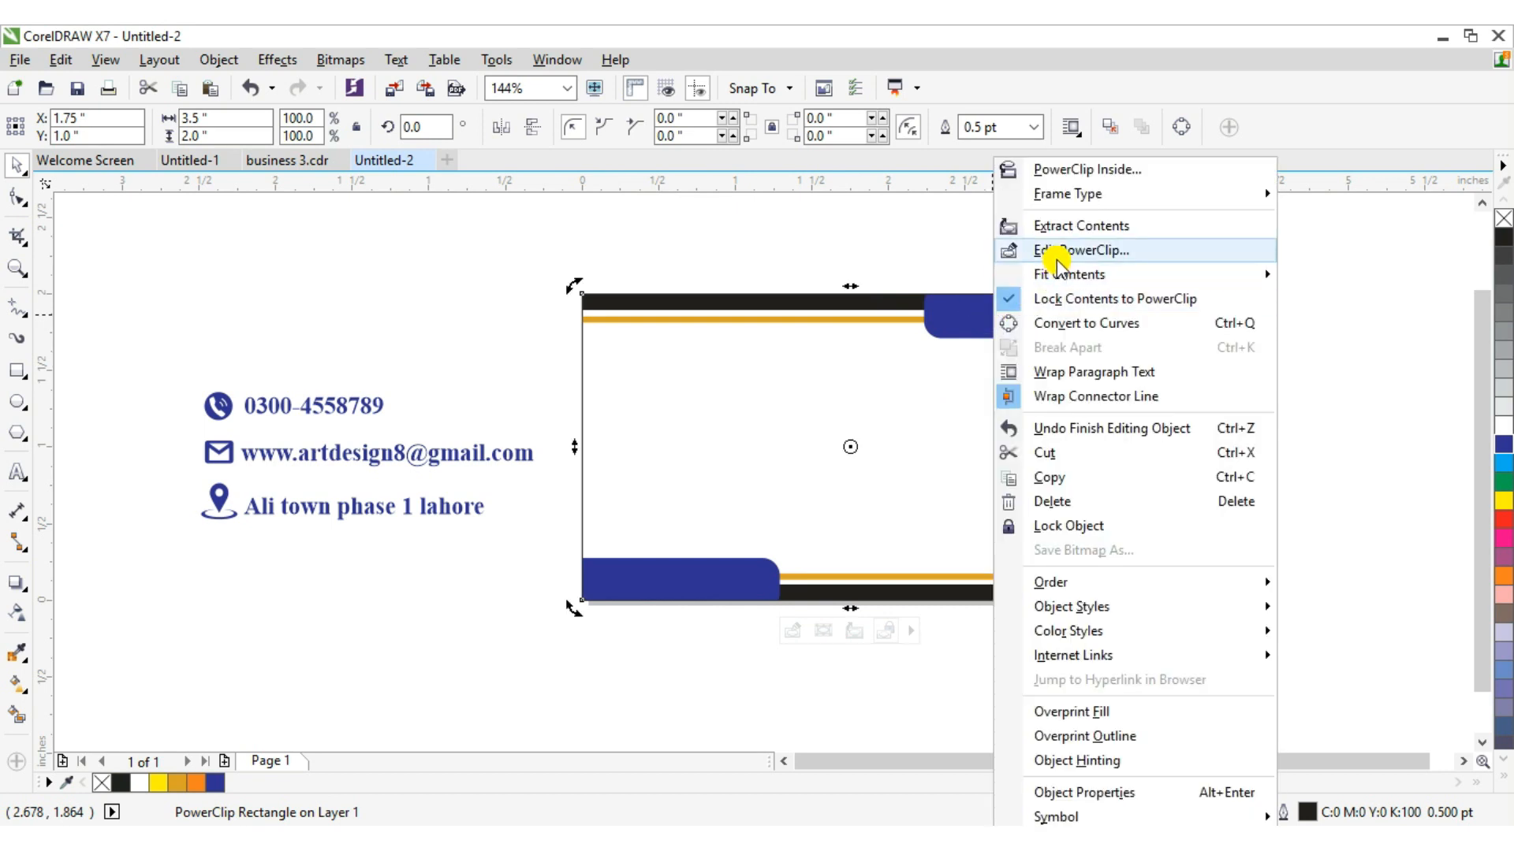
pyautogui.click(1057, 250)
pyautogui.click(990, 291)
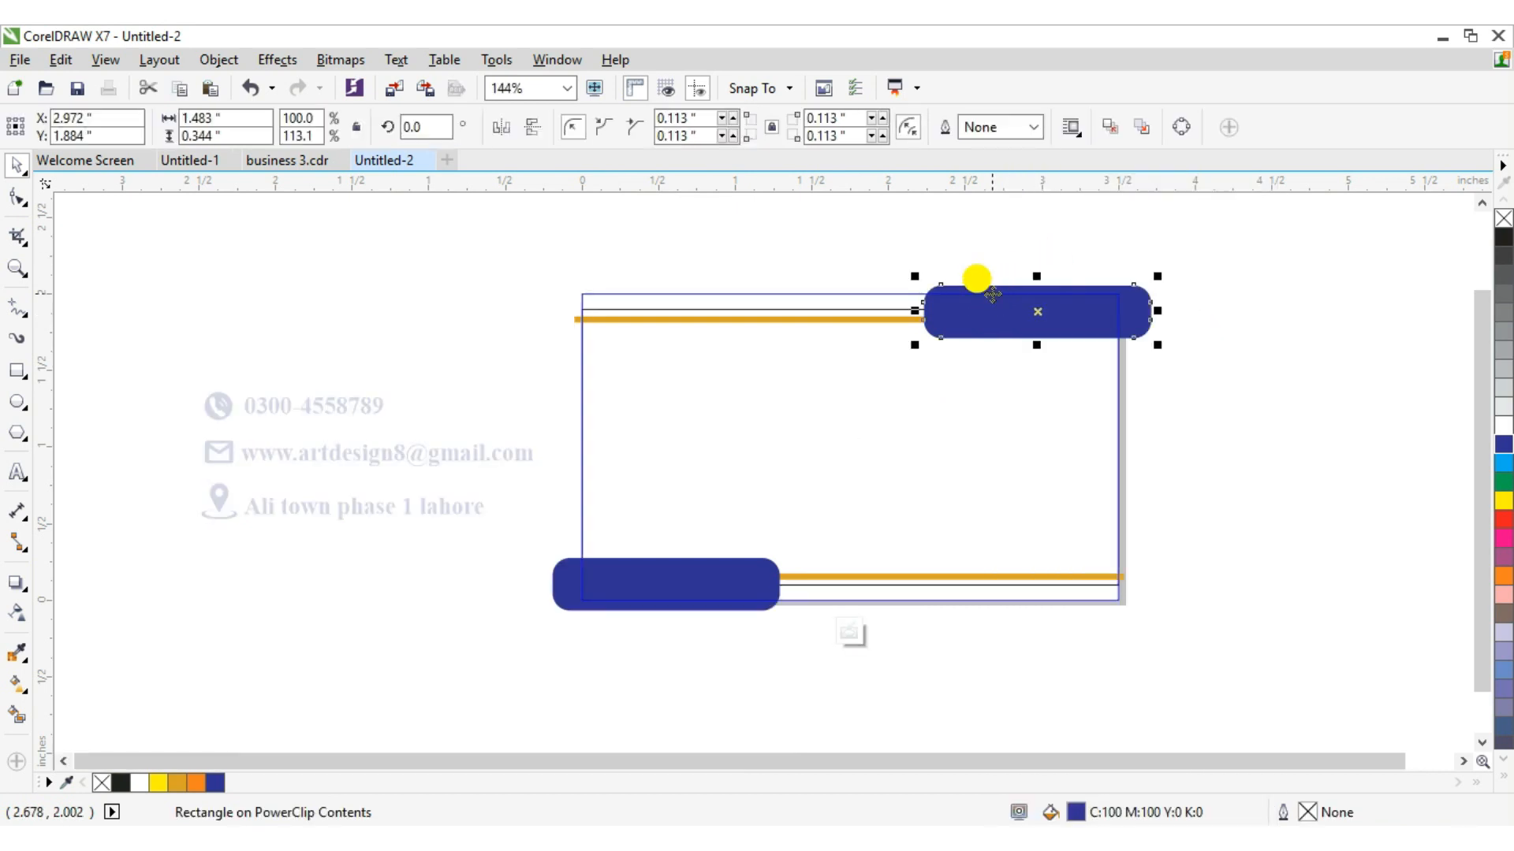
# Nudge the top-right rounded rectangle slightly down and finish editing the PowerClip contents.
pyautogui.moveTo(992, 294); pyautogui.dragTo(992, 295)
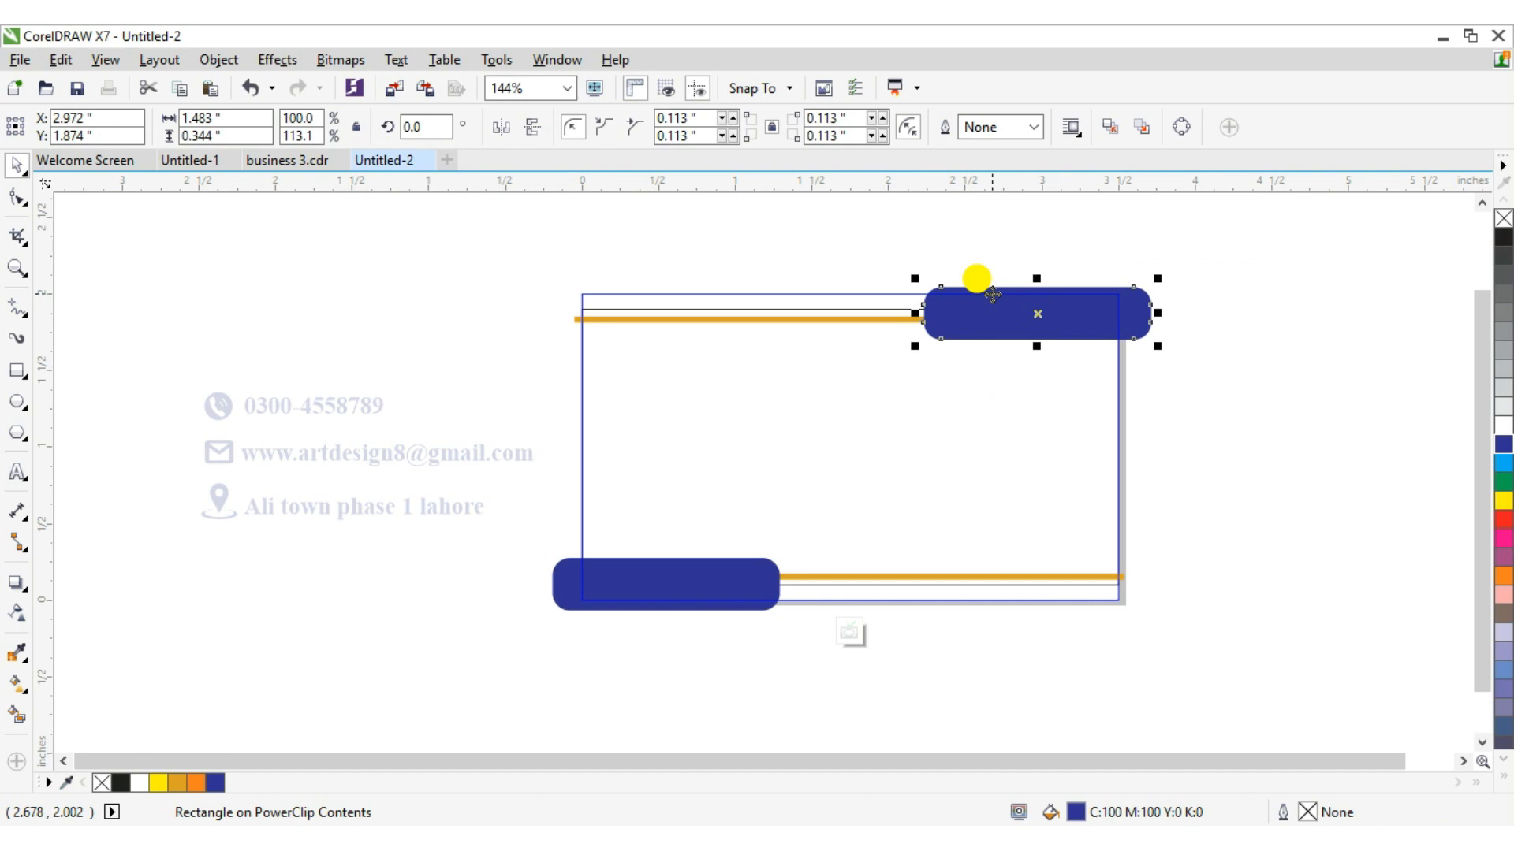
pyautogui.rightClick(989, 282)
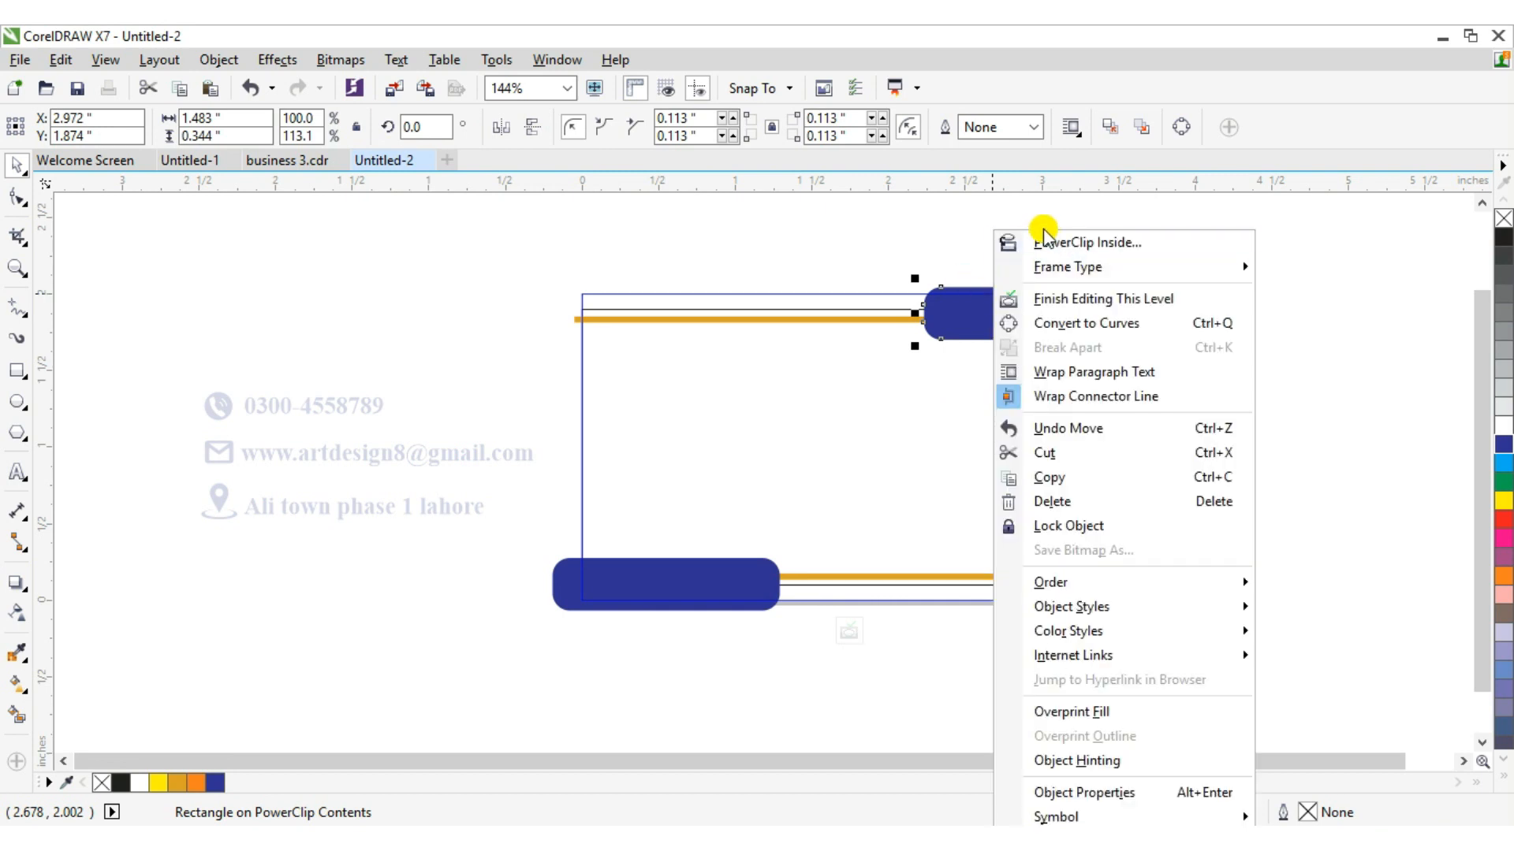
pyautogui.click(1054, 300)
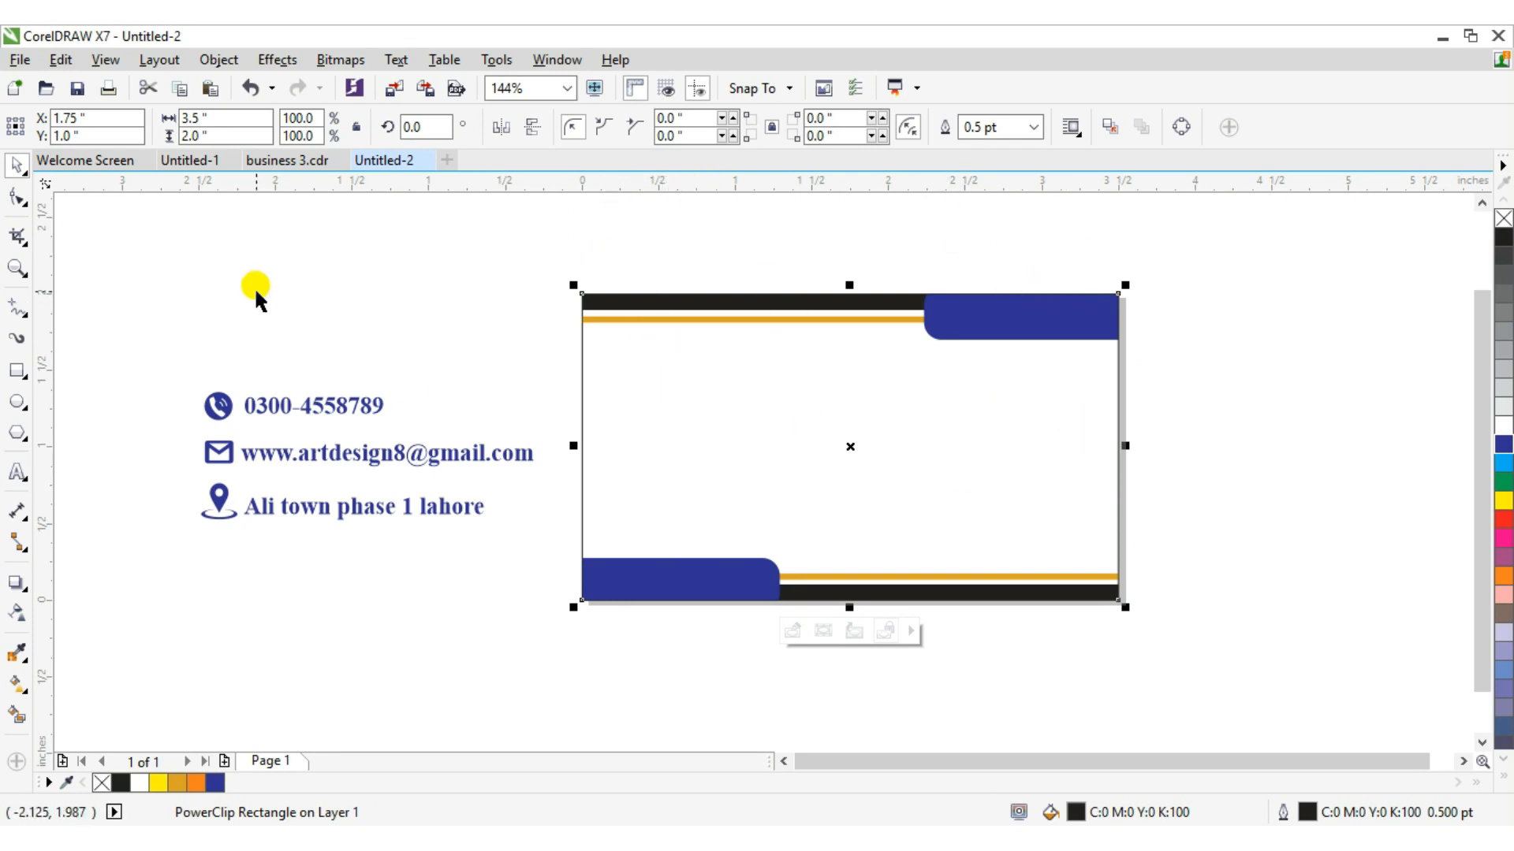
# Select the contact details group, move it onto the card's right side and scale it down slightly.
pyautogui.click(219, 405)
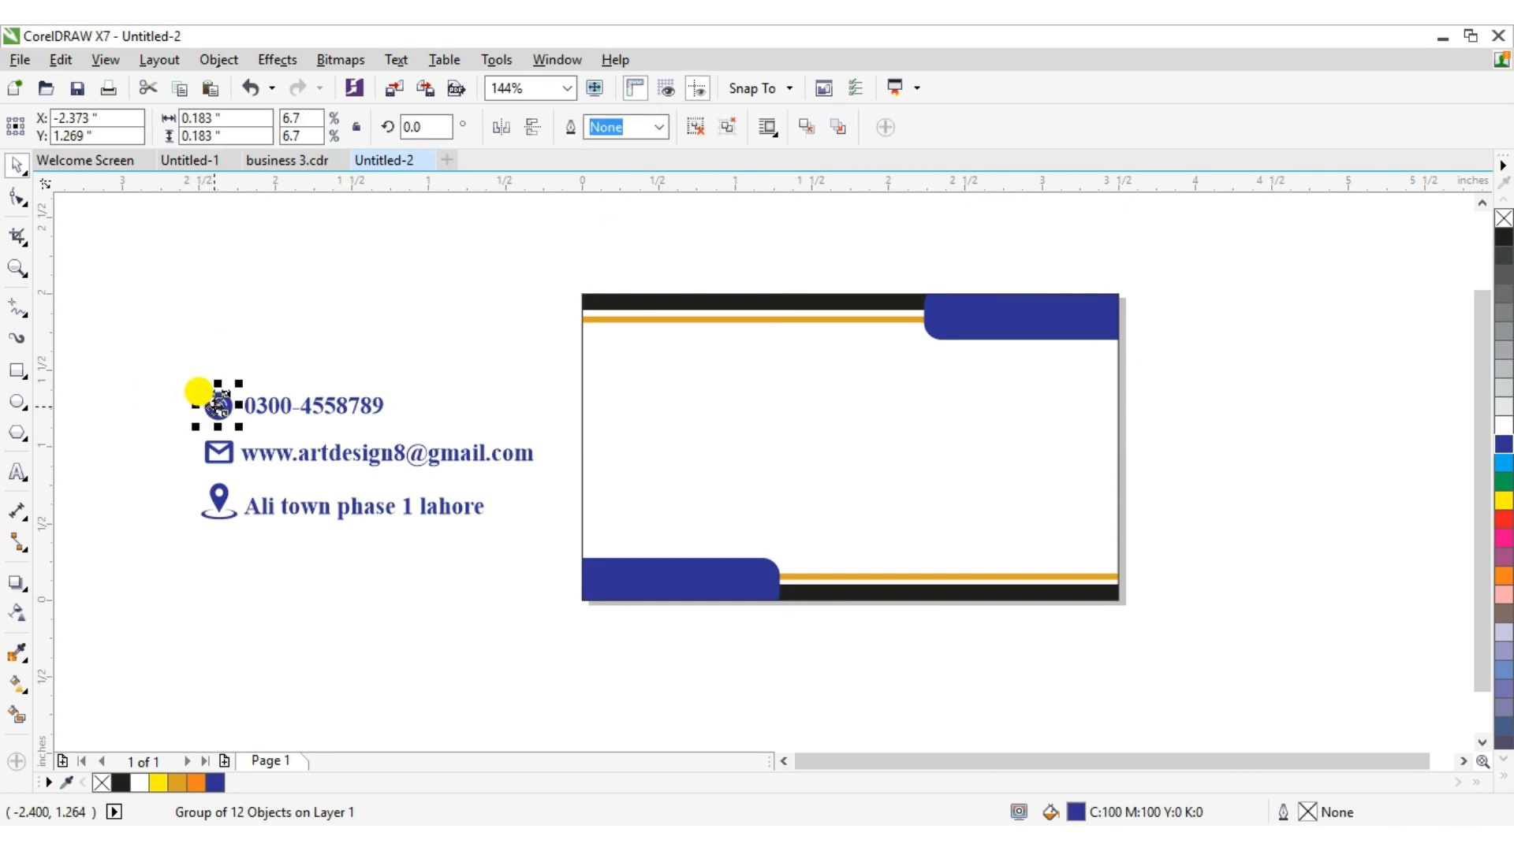
pyautogui.moveTo(105, 296); pyautogui.dragTo(540, 582)
pyautogui.moveTo(350, 451); pyautogui.dragTo(939, 463)
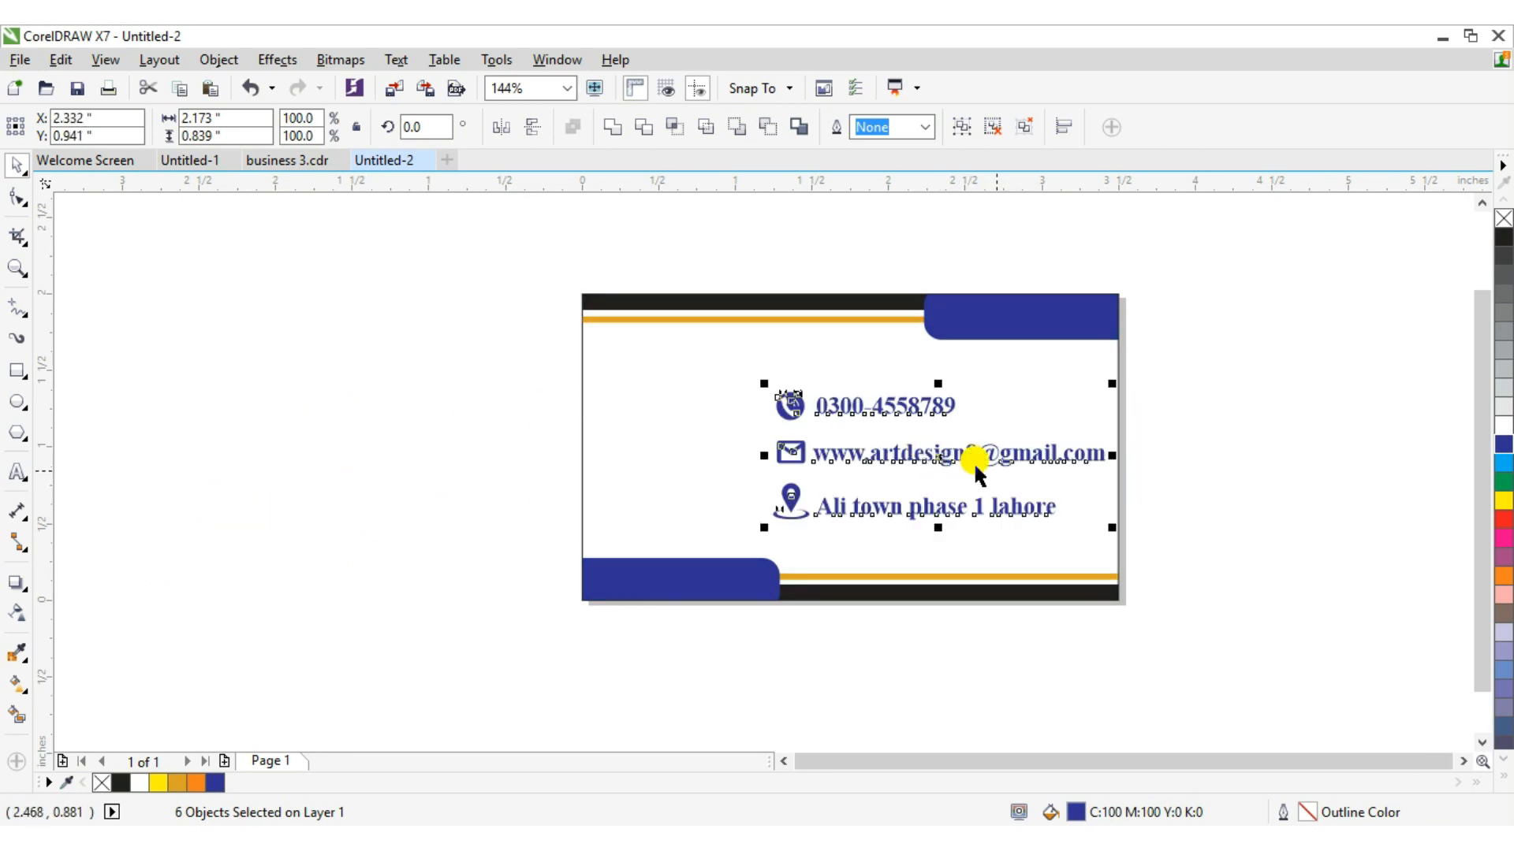
pyautogui.moveTo(1110, 528); pyautogui.dragTo(1076, 512)
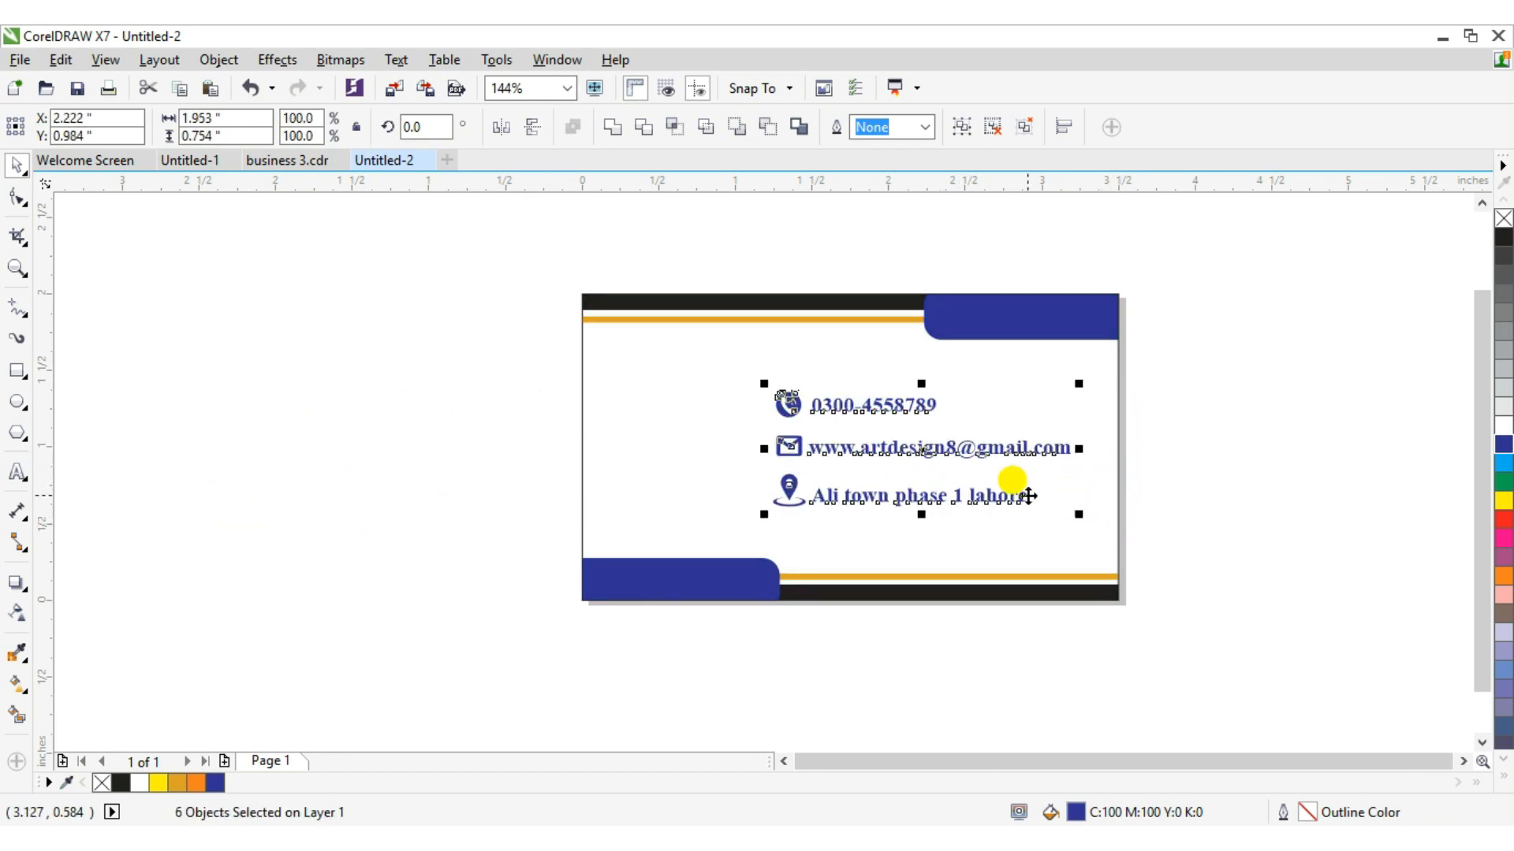
pyautogui.moveTo(919, 432); pyautogui.dragTo(963, 443)
# Rescale and shift the contact details again, then undo both changes.
pyautogui.moveTo(805, 518)
pyautogui.mouseDown()
pyautogui.moveTo(812, 491)
pyautogui.moveTo(828, 505)
pyautogui.mouseUp()
pyautogui.moveTo(977, 506); pyautogui.dragTo(985, 523)
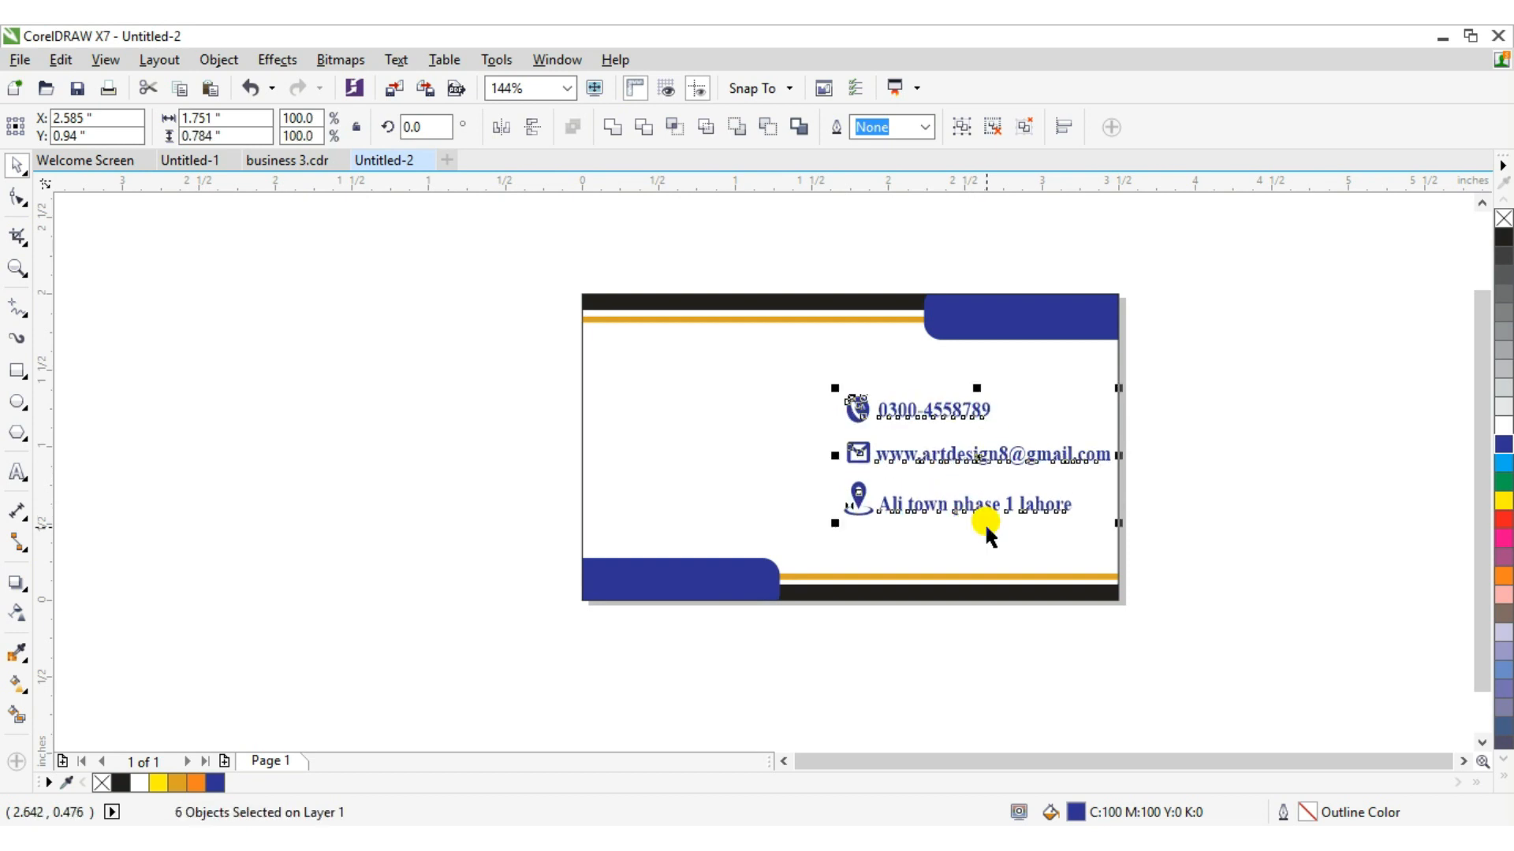
pyautogui.press('alt')
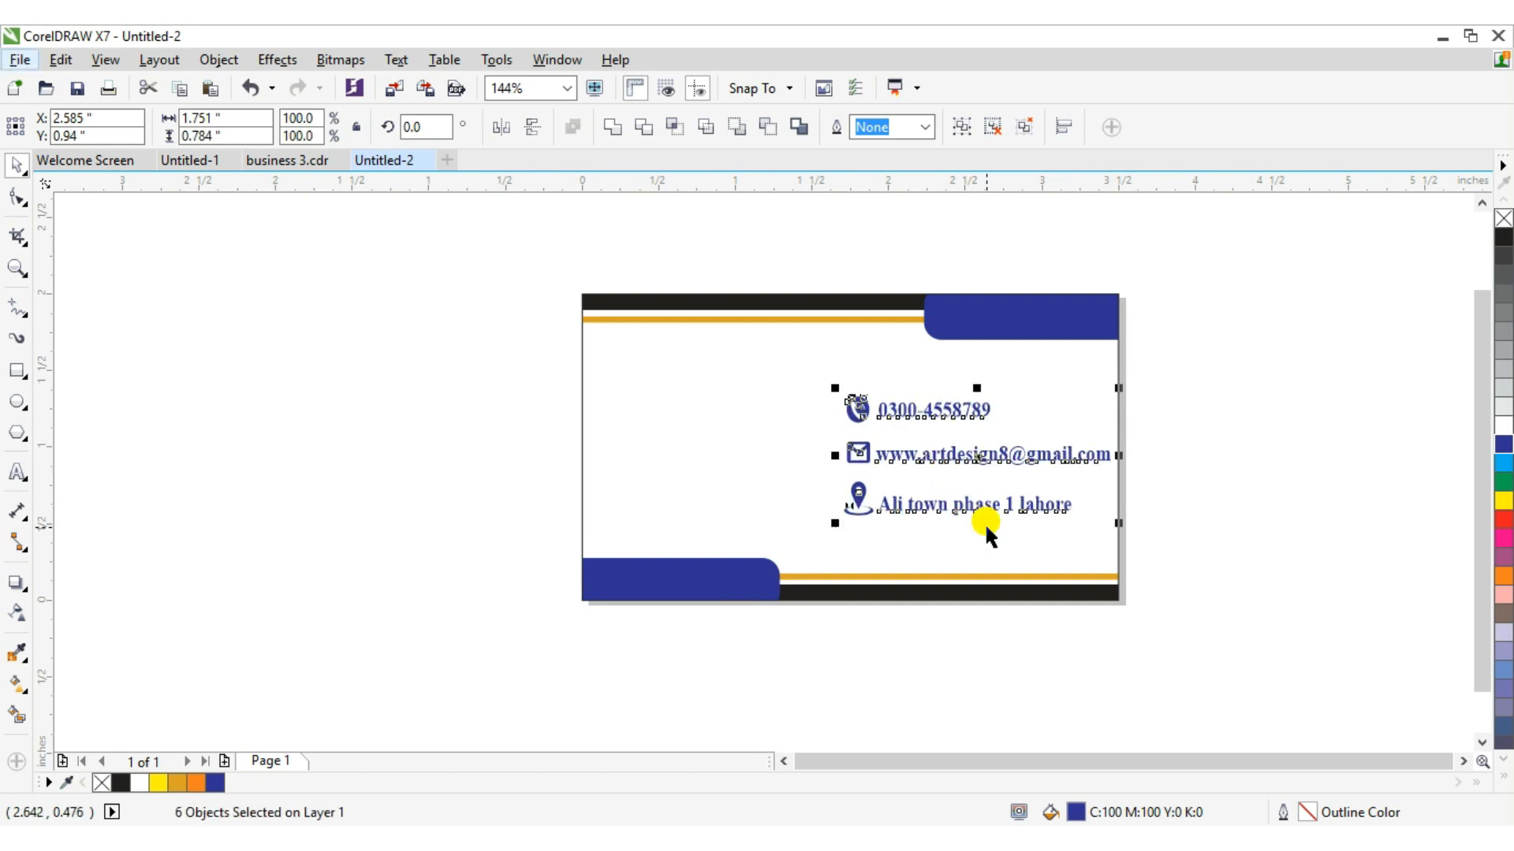
pyautogui.click(989, 467)
pyautogui.hotkey('ctrl', 'z')
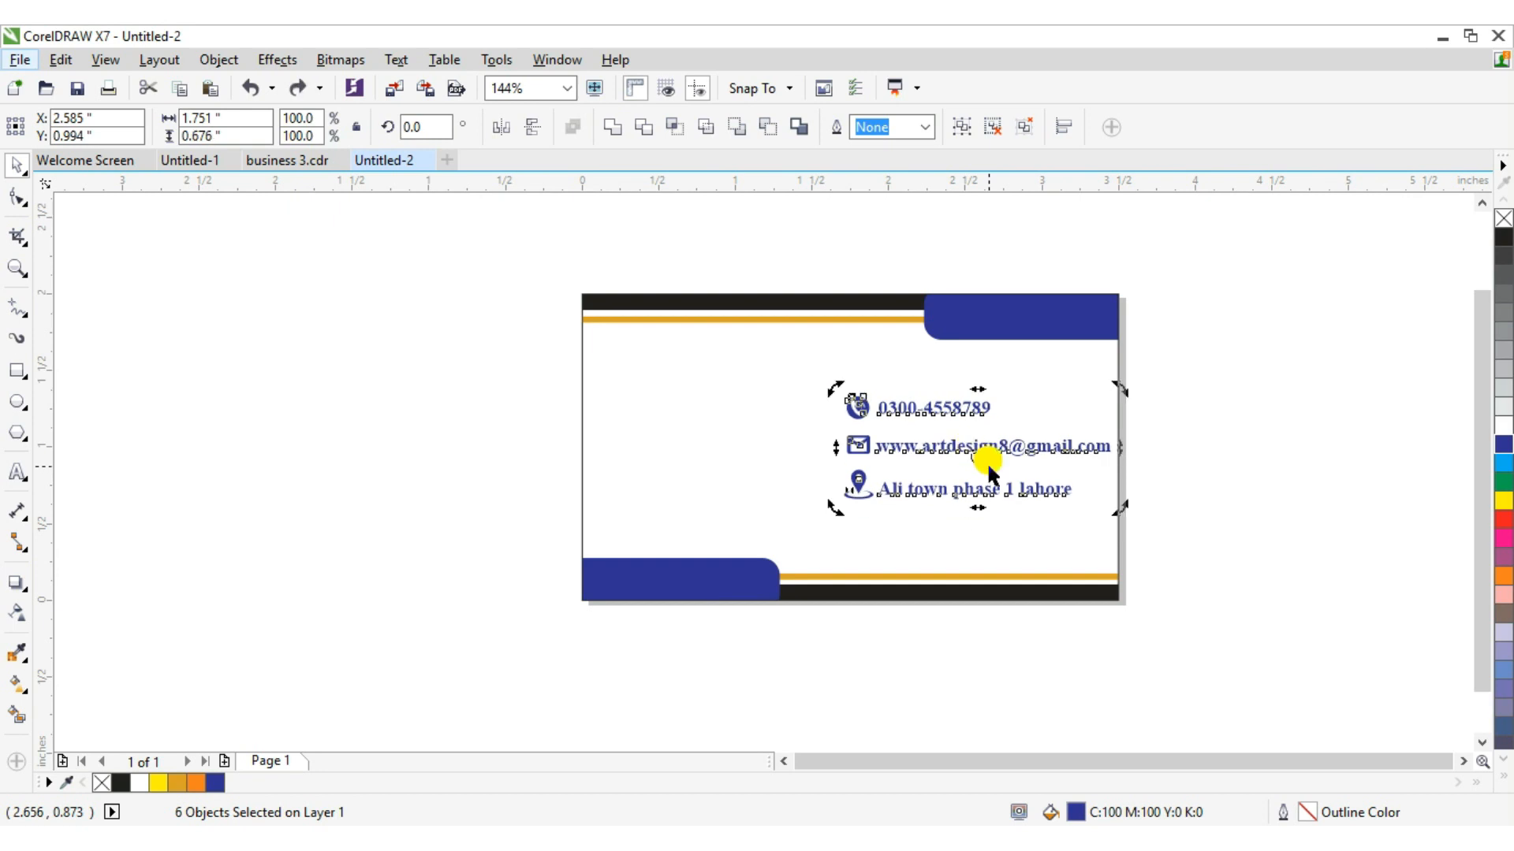
pyautogui.hotkey('ctrl', 'z')
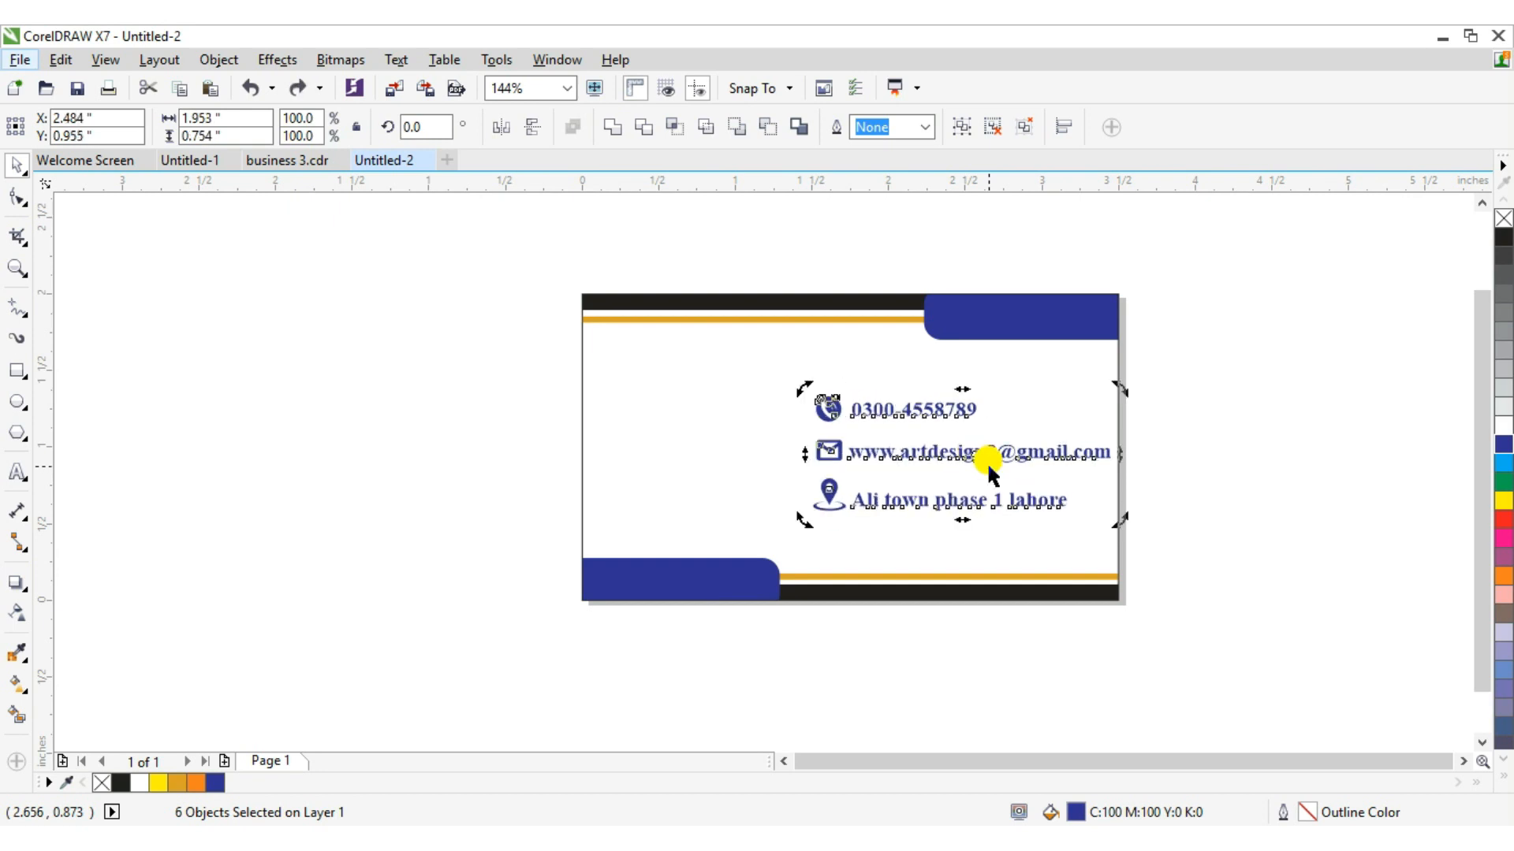
# Select all the contact details and recolor them orange, then deselect.
pyautogui.click(855, 405)
pyautogui.click(868, 455)
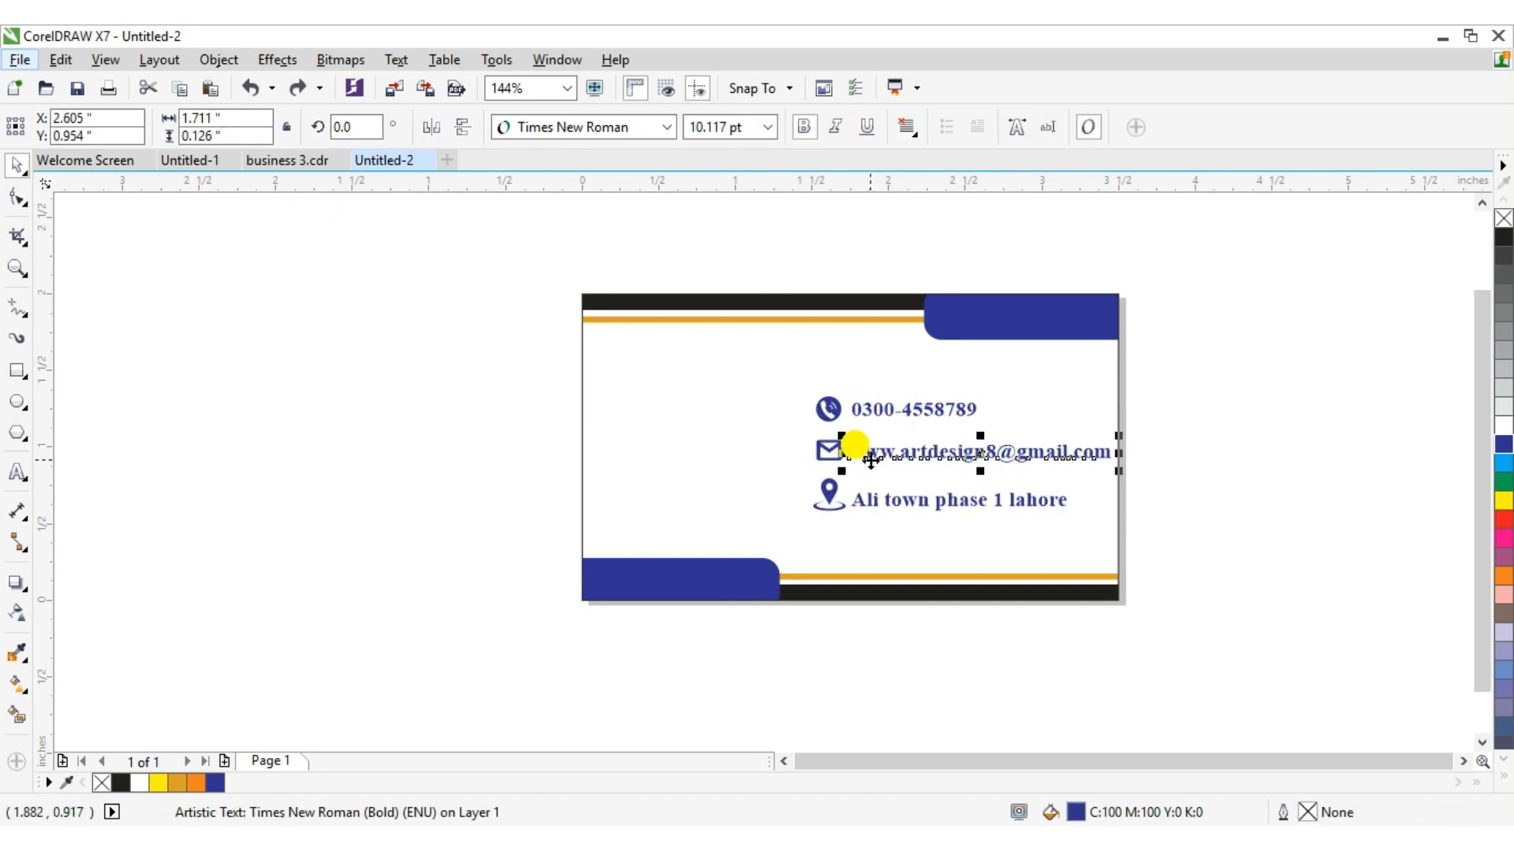
pyautogui.click(834, 448)
pyautogui.click(930, 380)
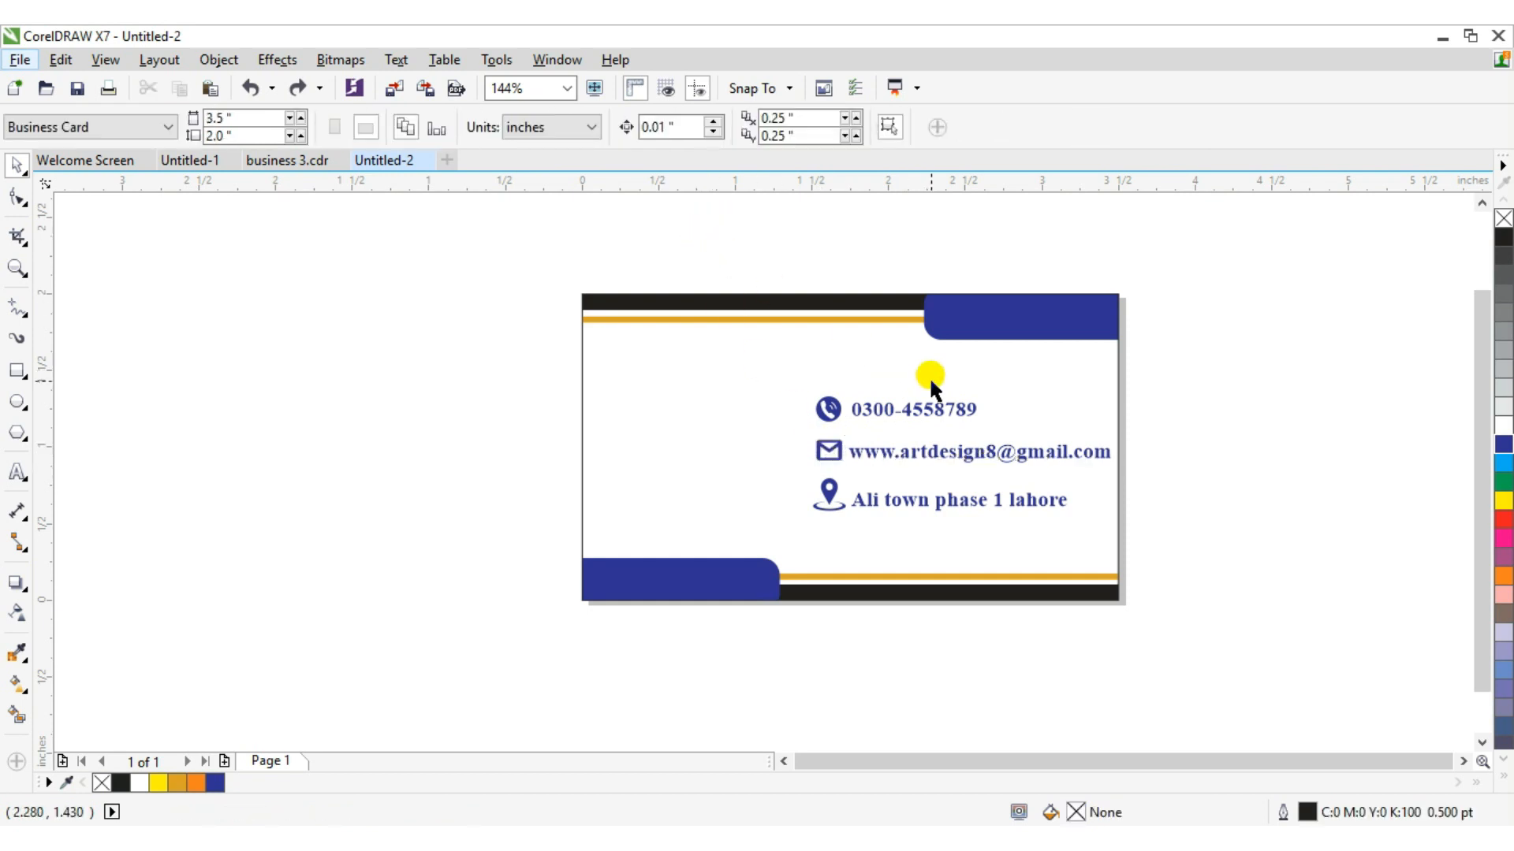
pyautogui.moveTo(1211, 372); pyautogui.dragTo(801, 498)
pyautogui.moveTo(804, 519)
pyautogui.mouseDown()
pyautogui.moveTo(804, 490)
pyautogui.moveTo(820, 512)
pyautogui.mouseUp()
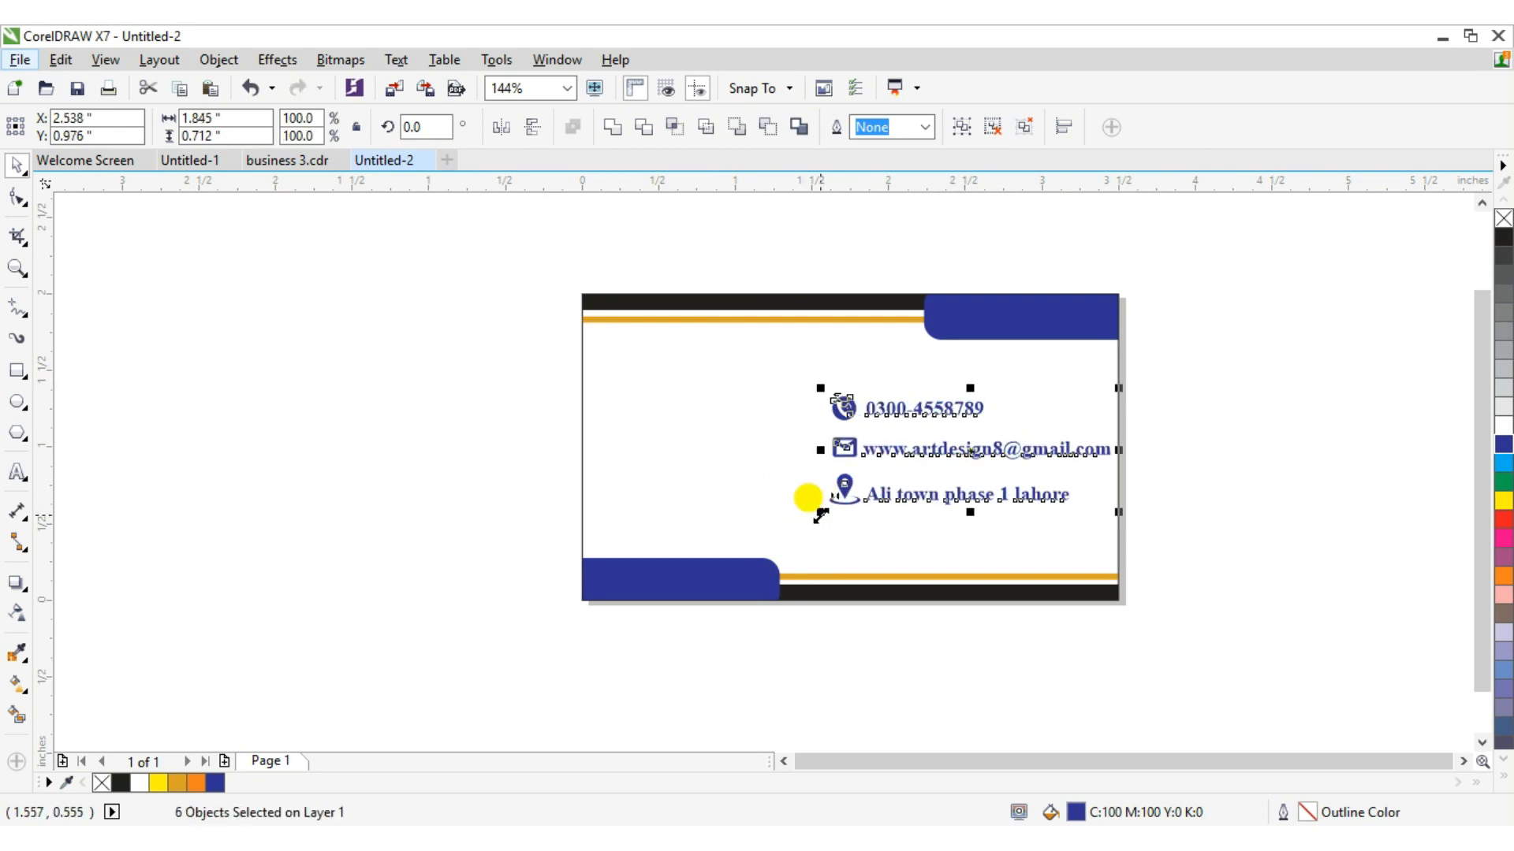
pyautogui.click(1505, 528)
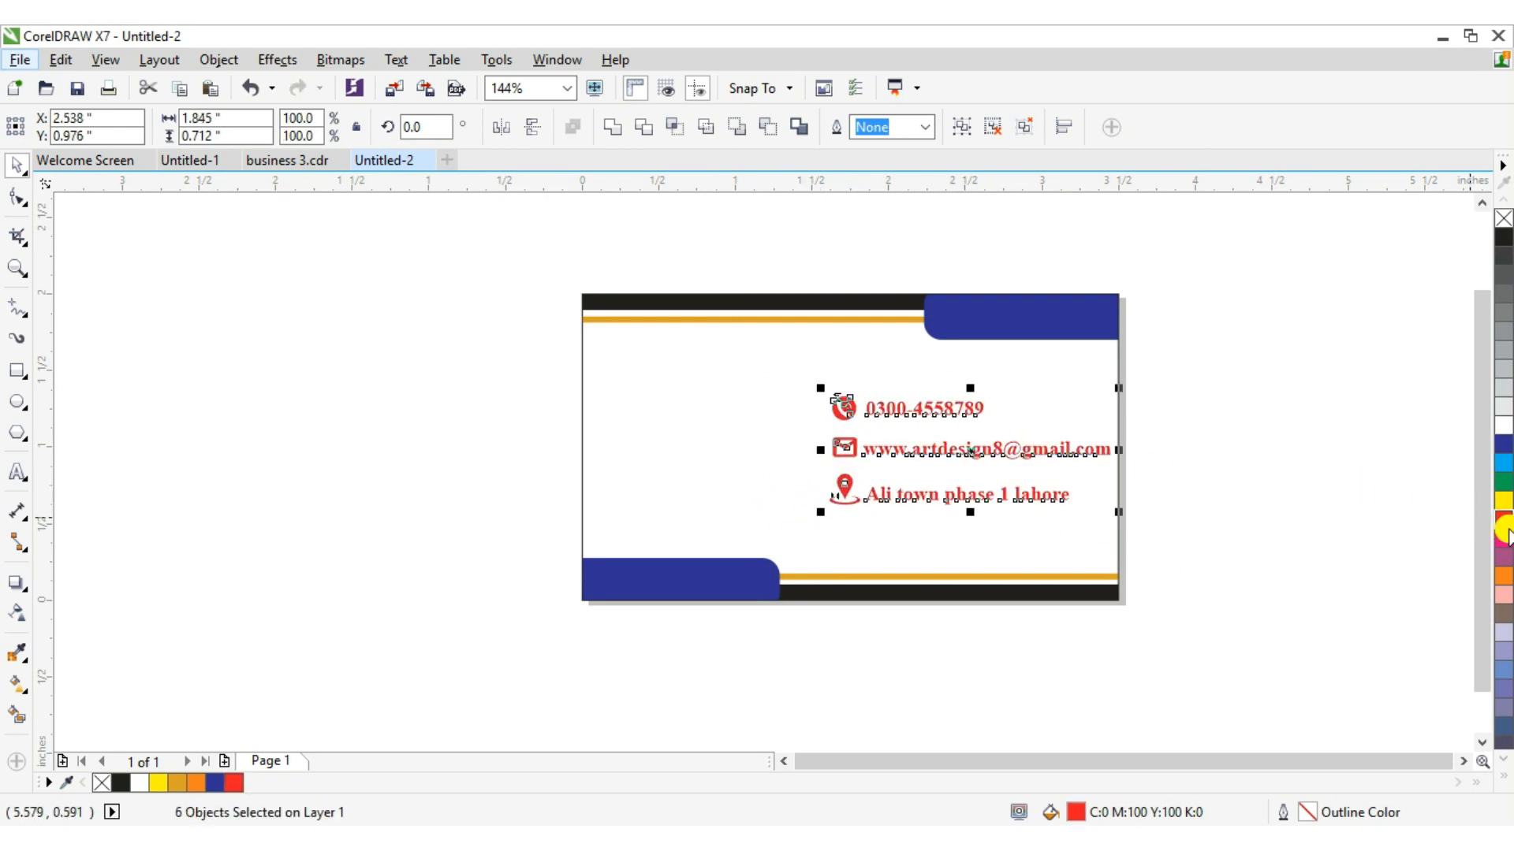
pyautogui.click(1502, 481)
pyautogui.click(1503, 500)
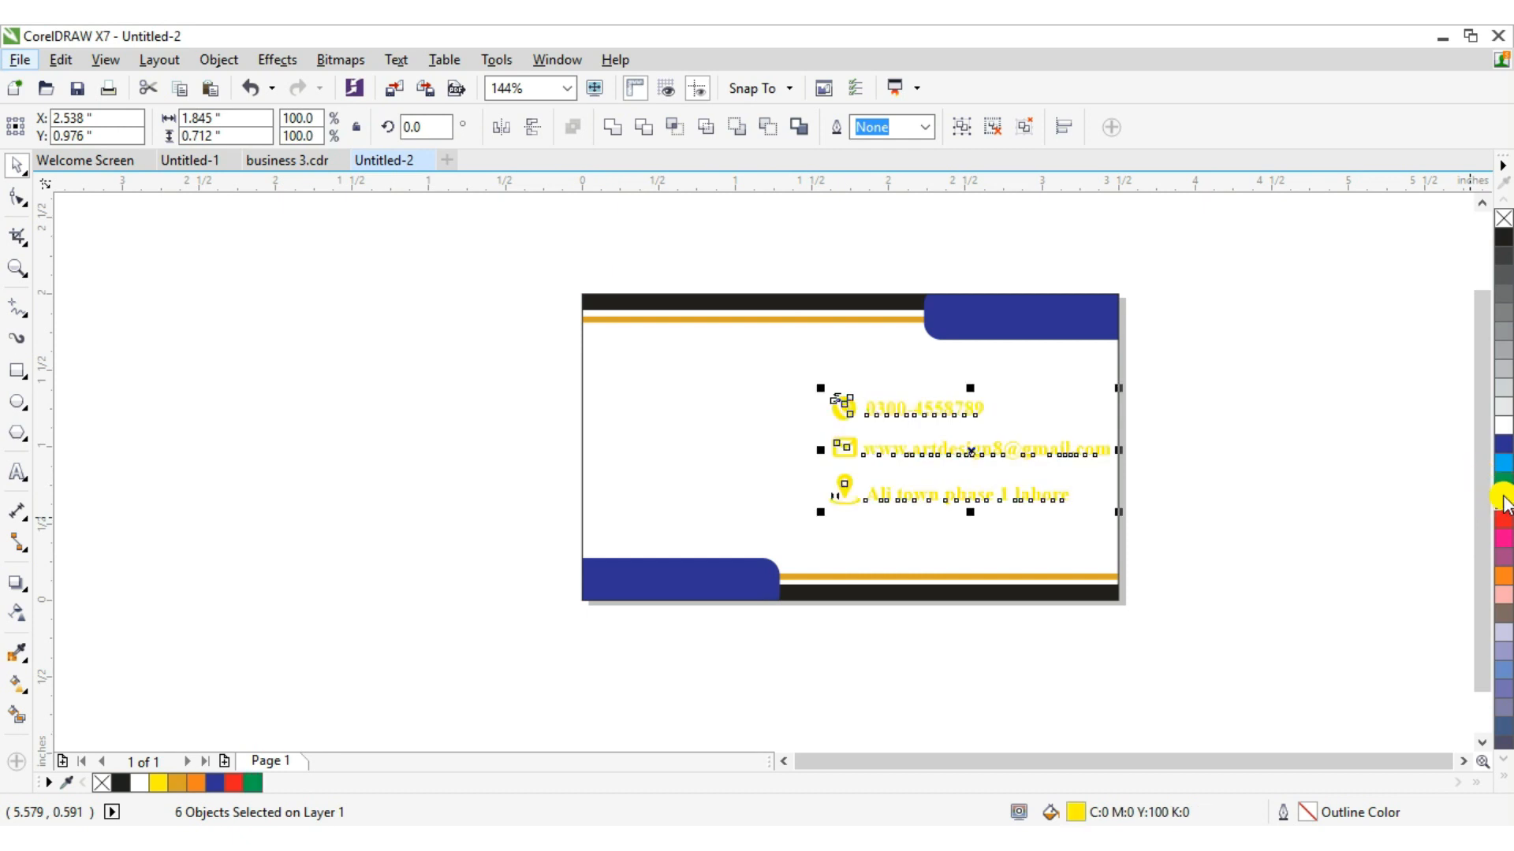
pyautogui.click(1503, 473)
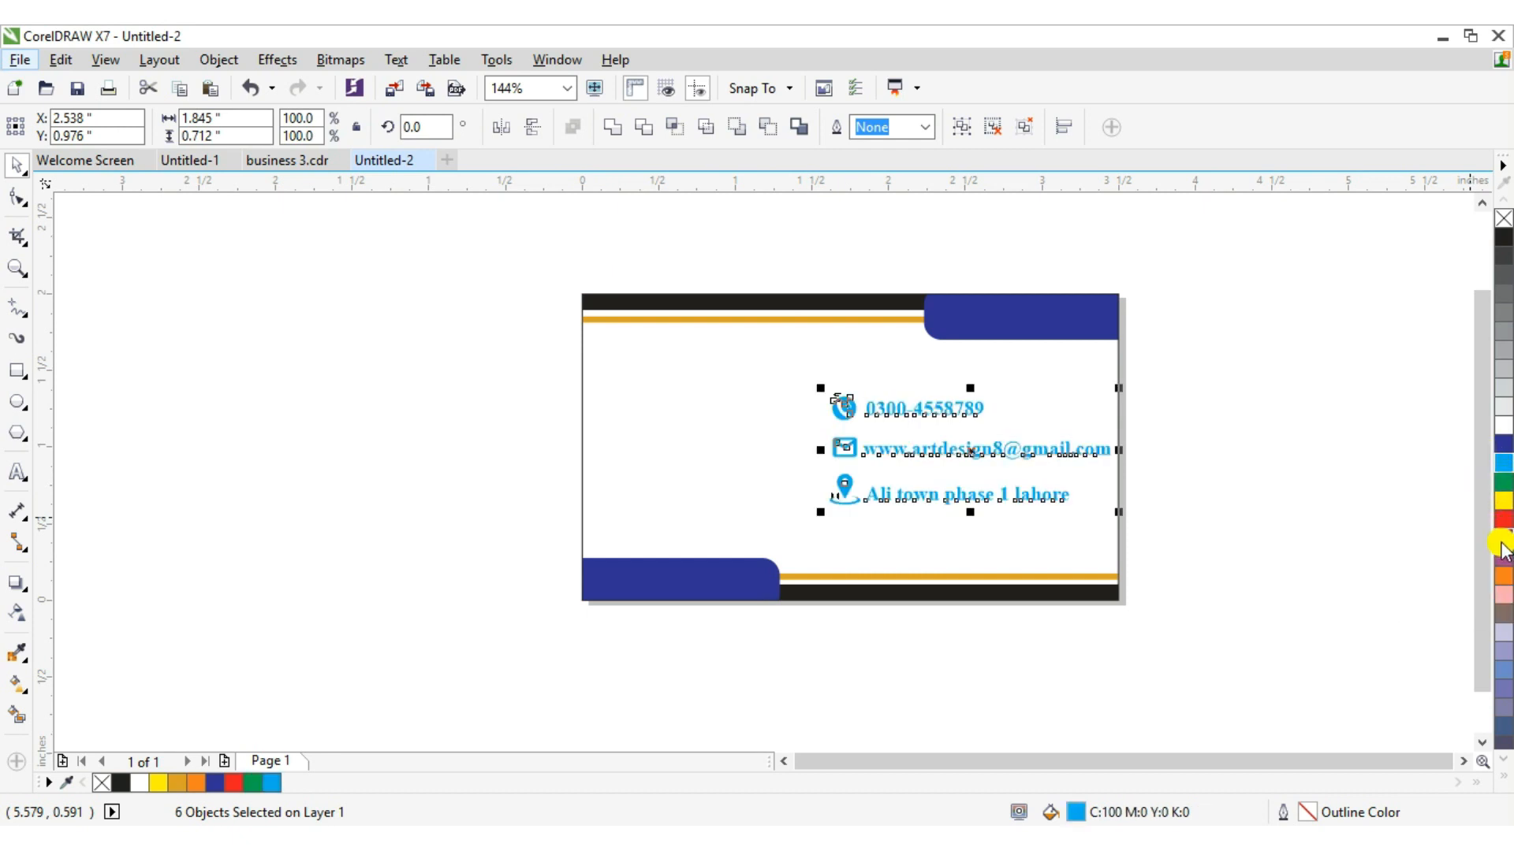
pyautogui.click(1503, 576)
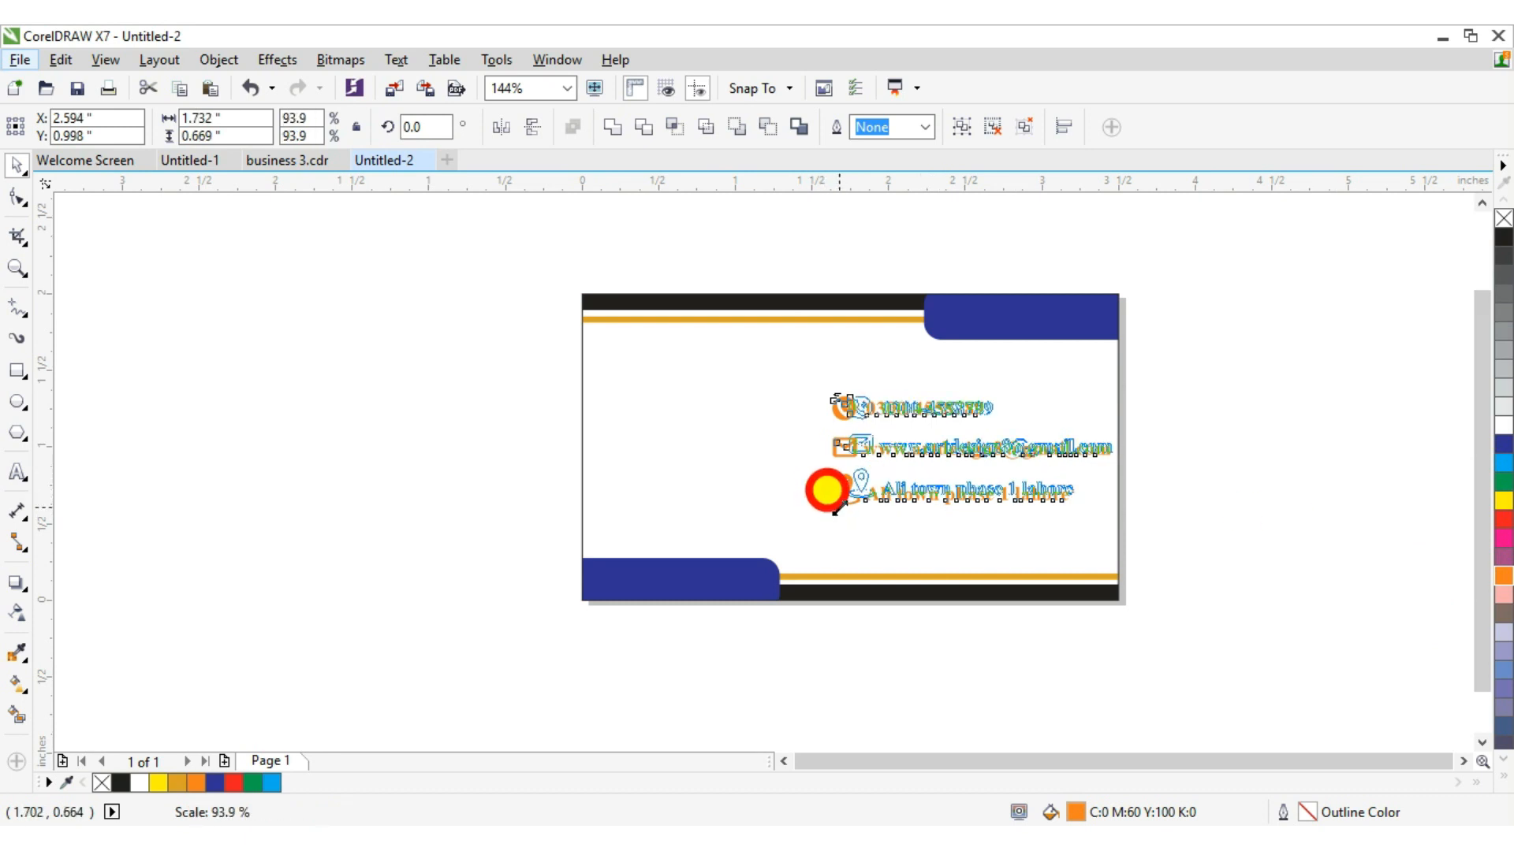
pyautogui.click(480, 288)
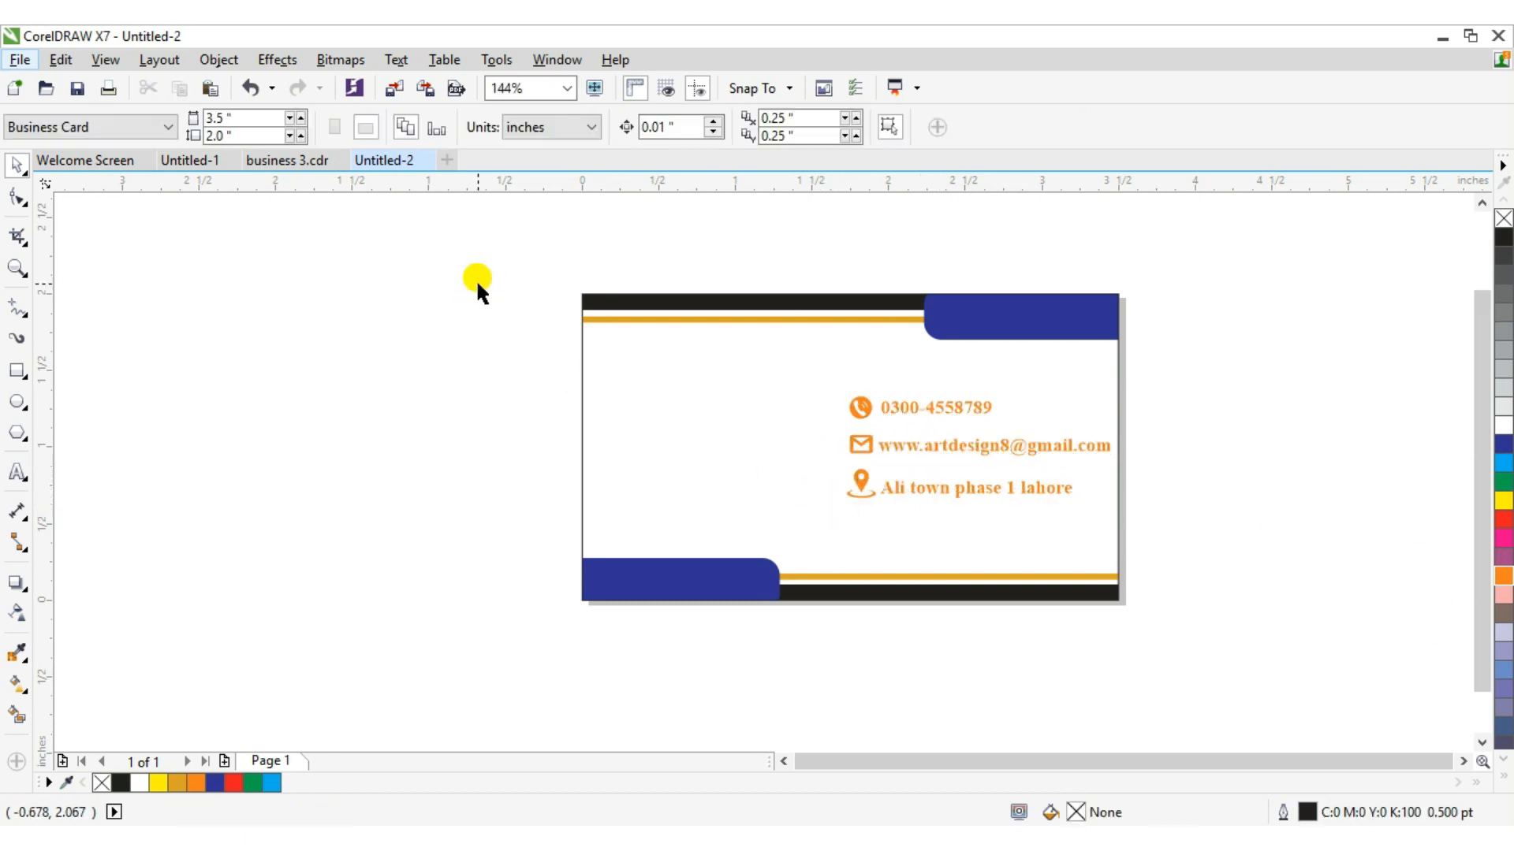
# Import logo.png from the Youtube data folder and place it beside the card at about 0.75 inch.
pyautogui.click(994, 448)
pyautogui.click(341, 357)
pyautogui.hotkey('ctrl', 'i')
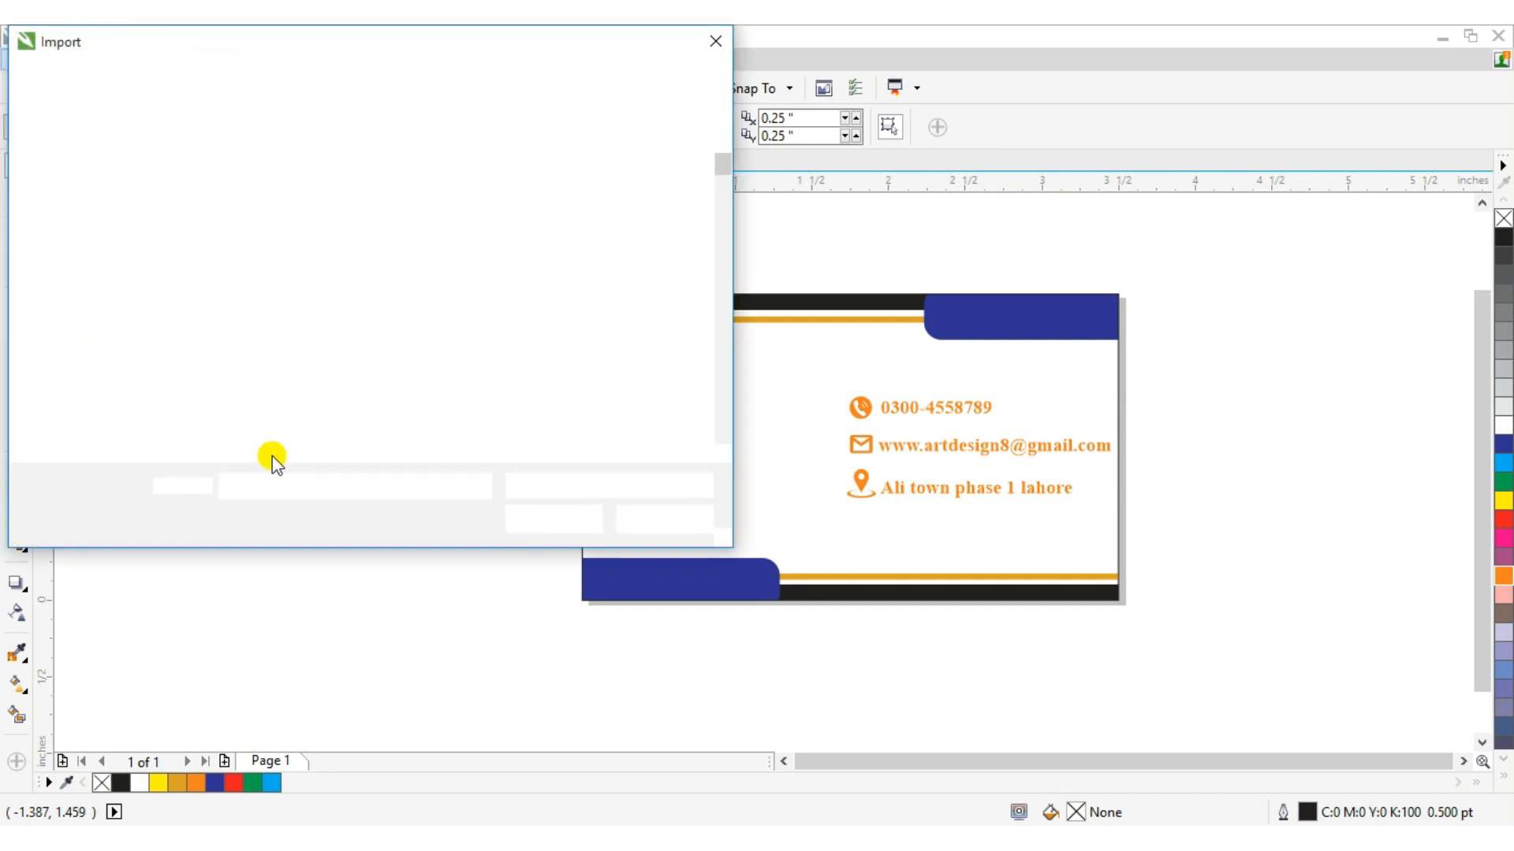
pyautogui.click(120, 395)
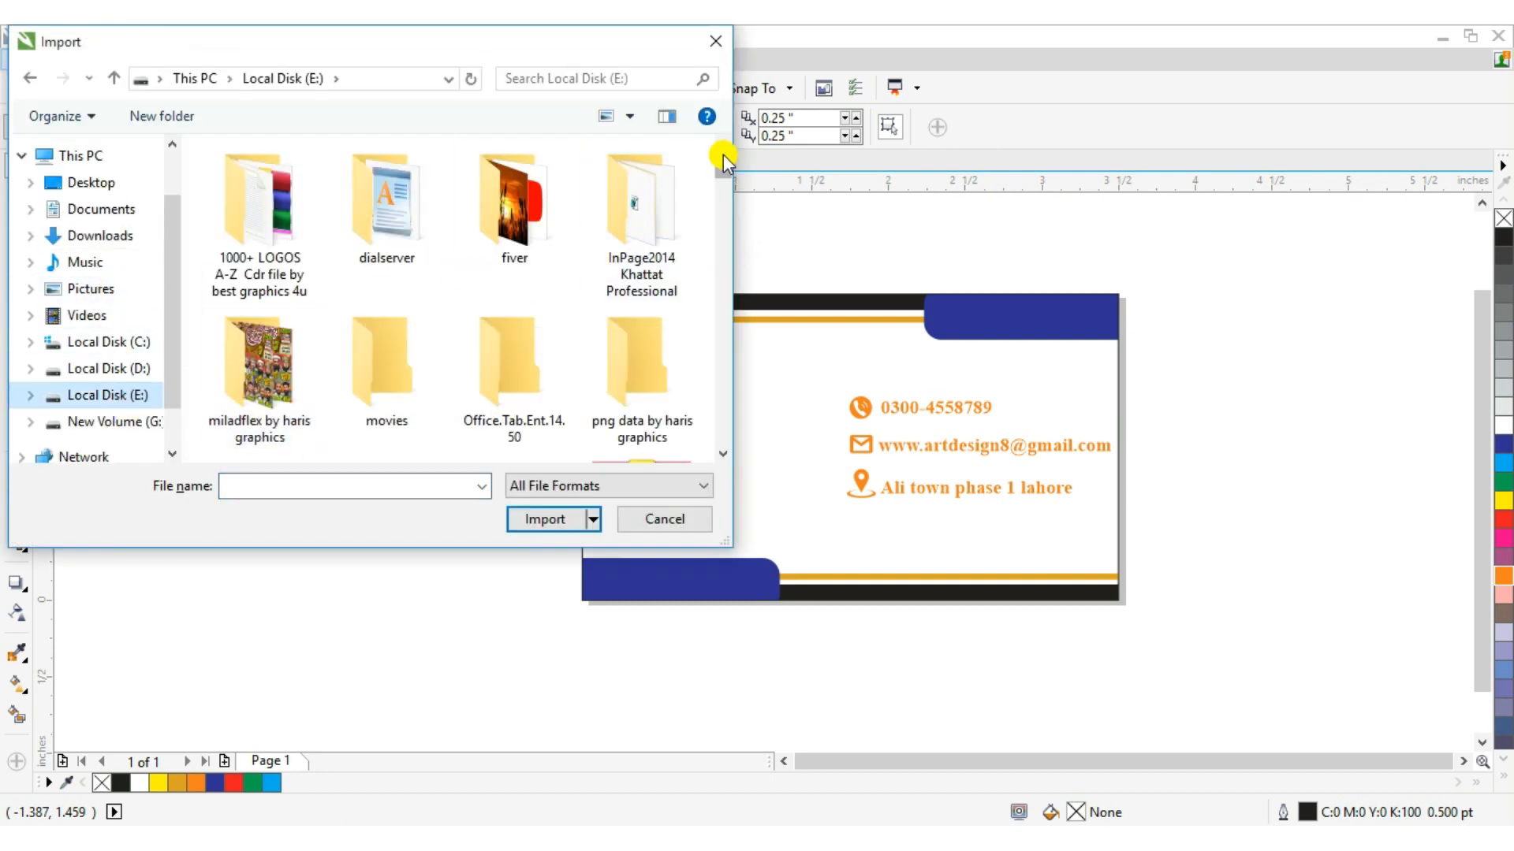
pyautogui.moveTo(717, 155); pyautogui.dragTo(712, 179)
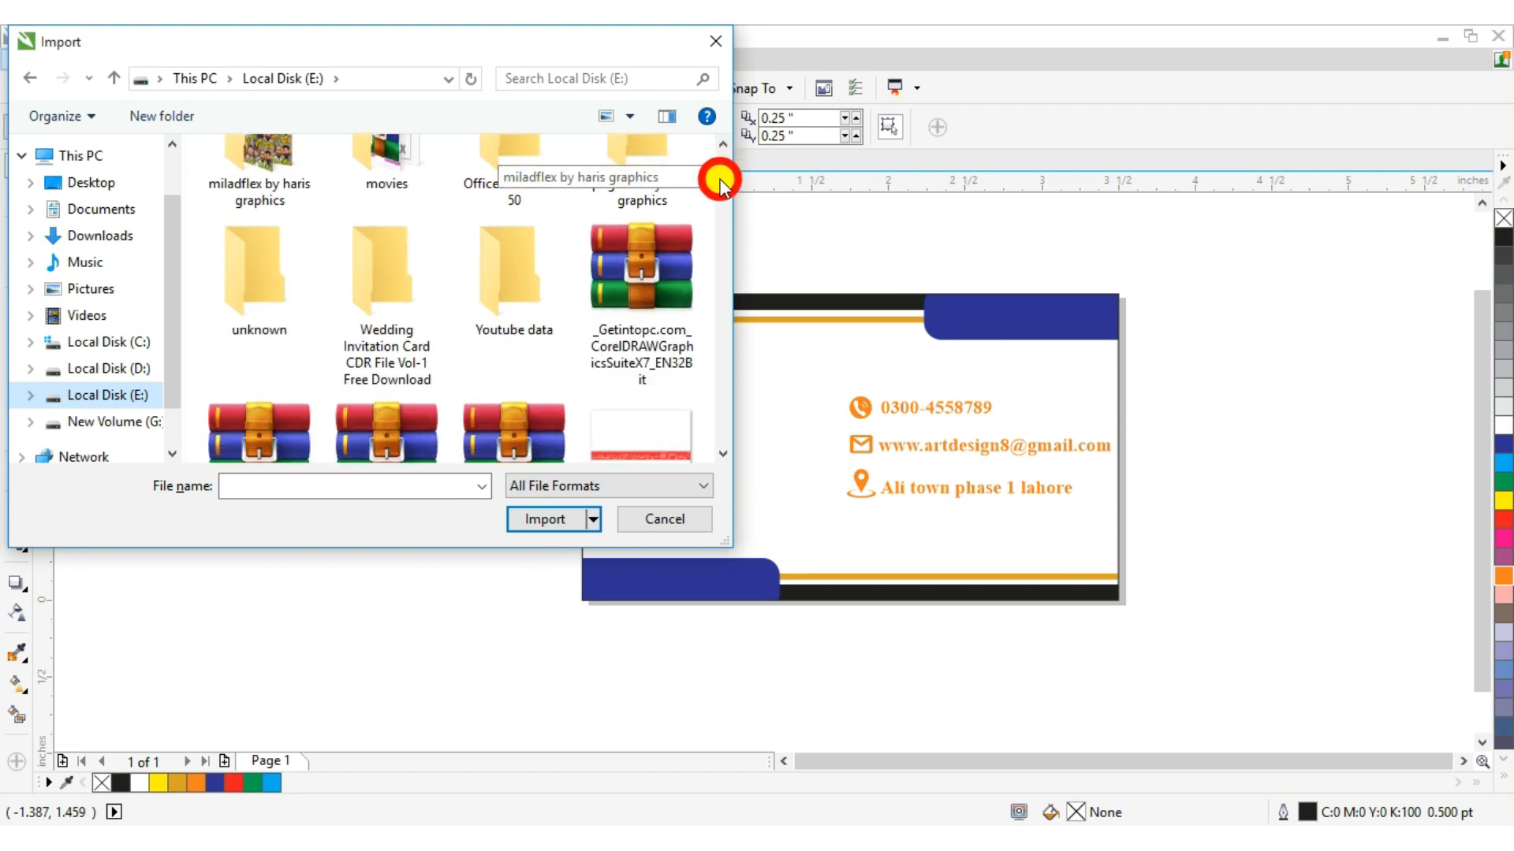
pyautogui.doubleClick(492, 280)
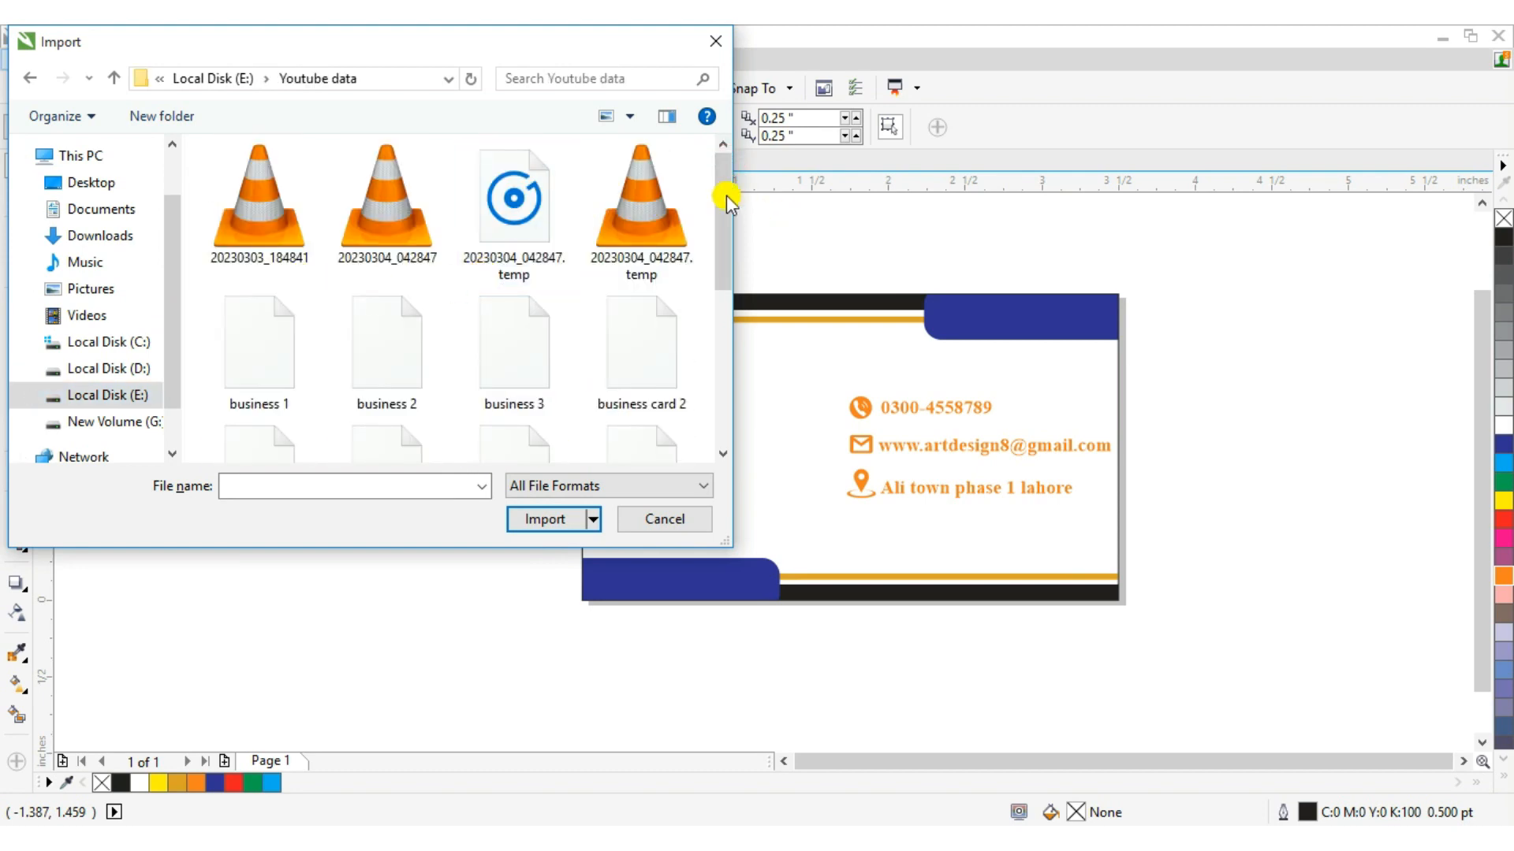
pyautogui.moveTo(720, 173); pyautogui.dragTo(720, 212)
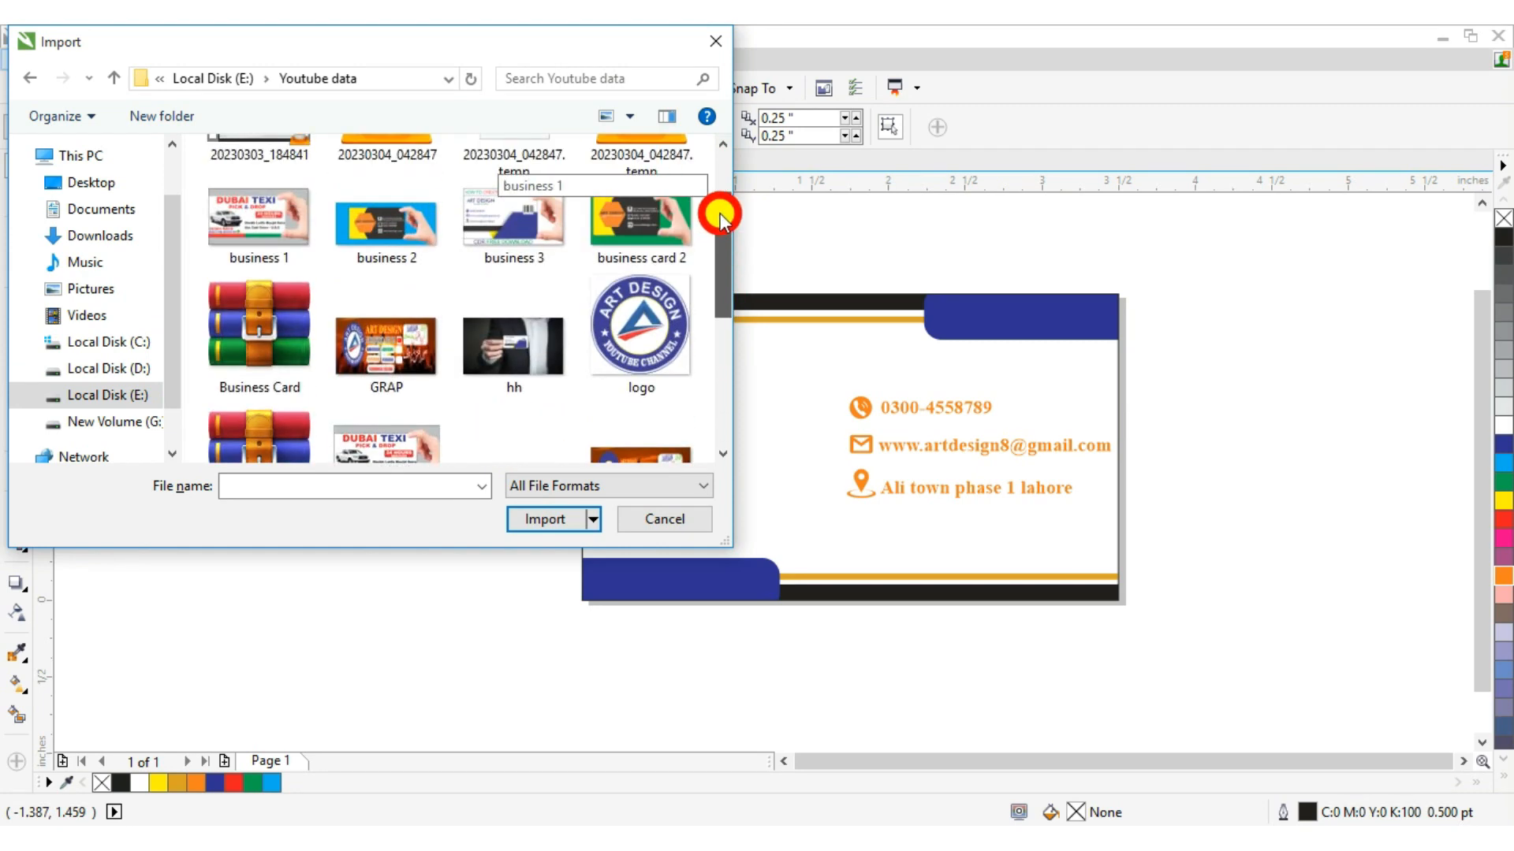
pyautogui.click(644, 303)
pyautogui.click(543, 551)
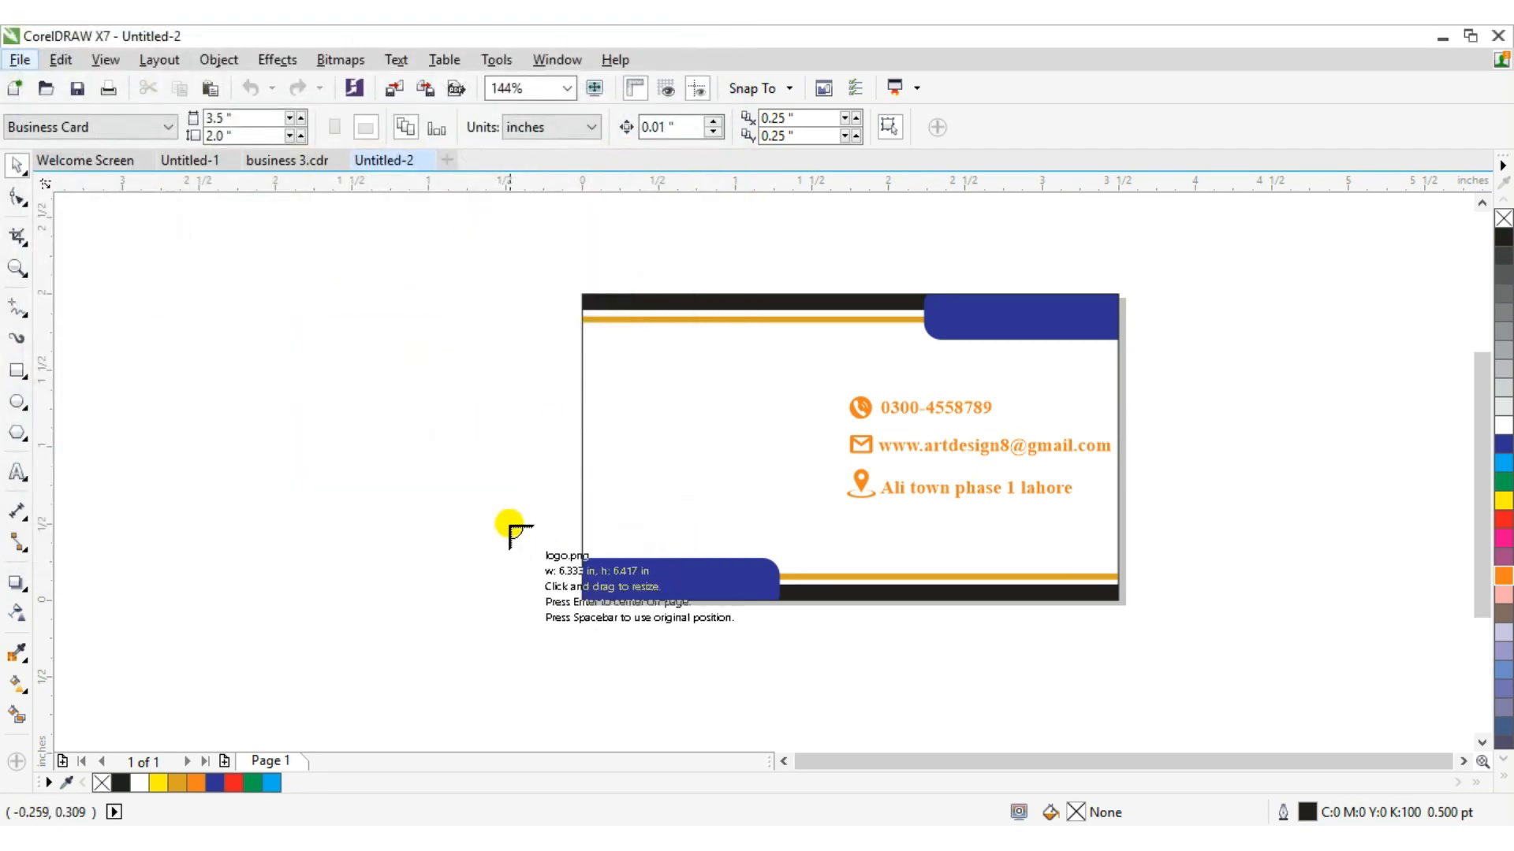
pyautogui.moveTo(236, 309); pyautogui.dragTo(473, 416)
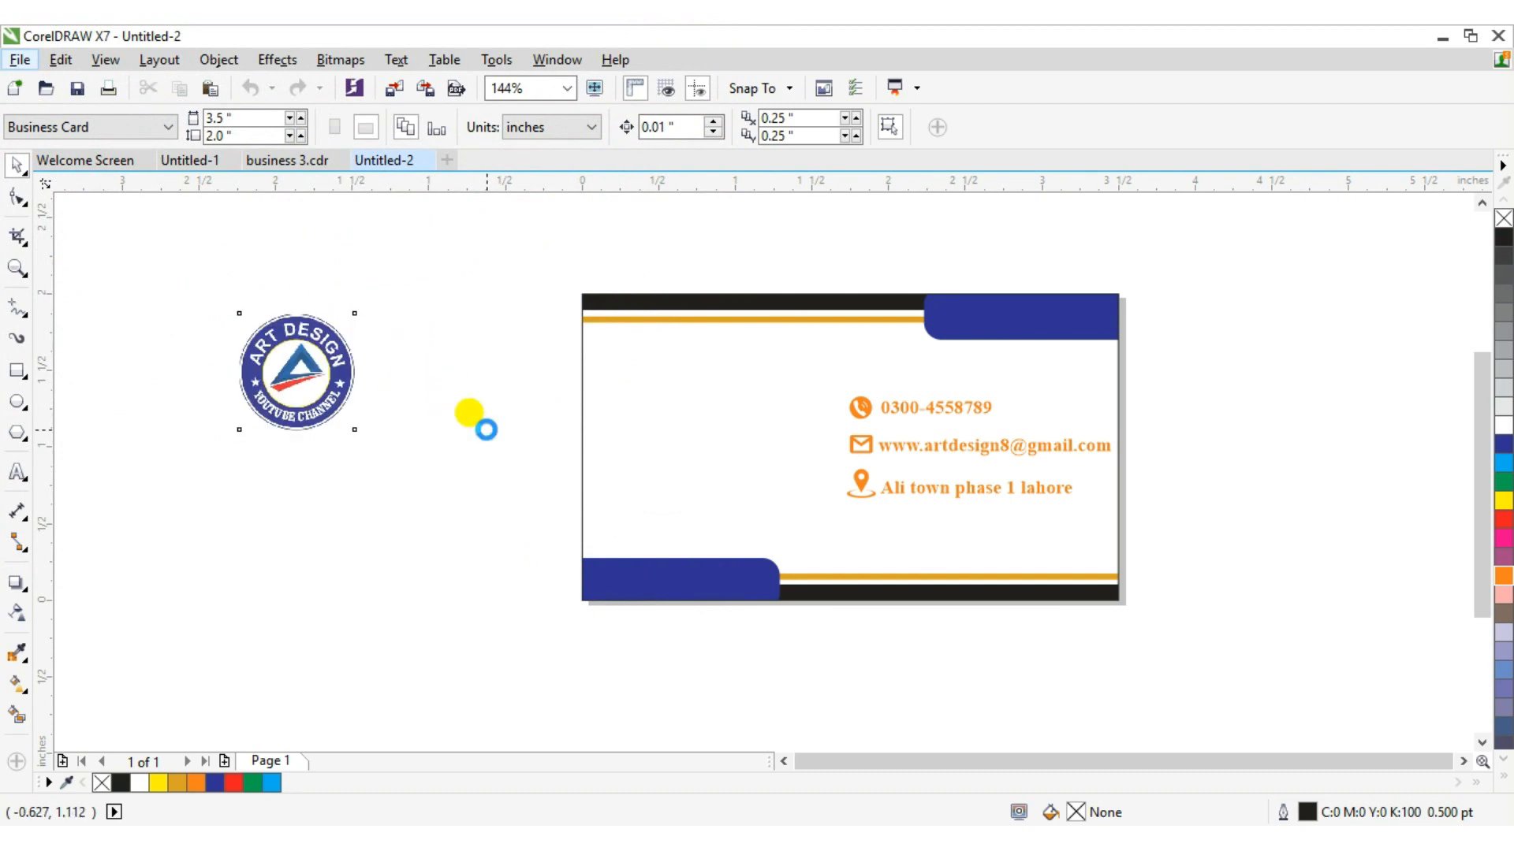
# Place the logo inside the card's PowerClip frame.
pyautogui.rightClick(296, 377)
pyautogui.click(390, 217)
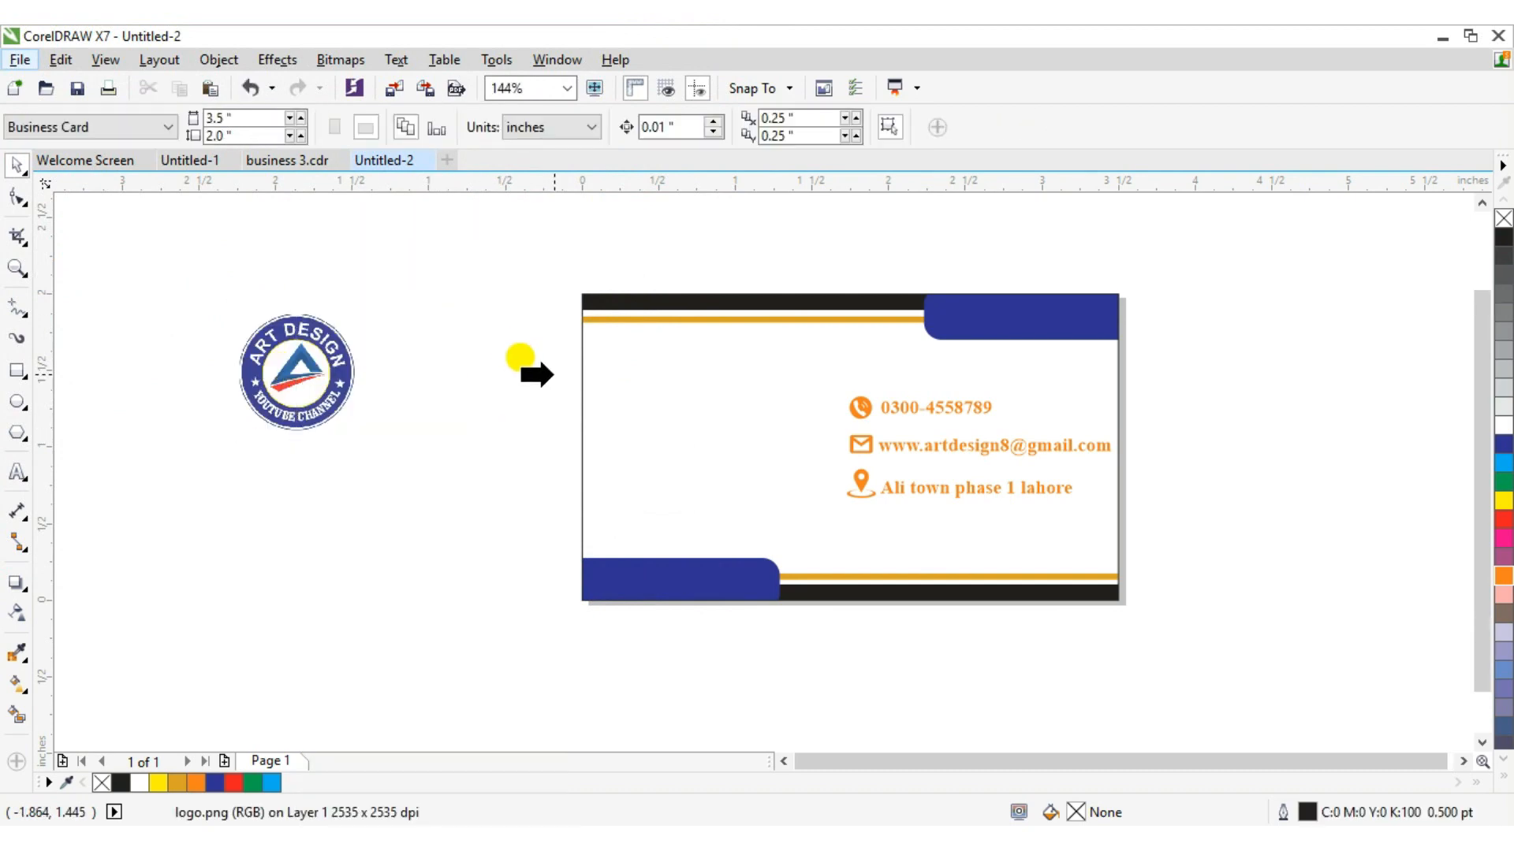
pyautogui.click(653, 392)
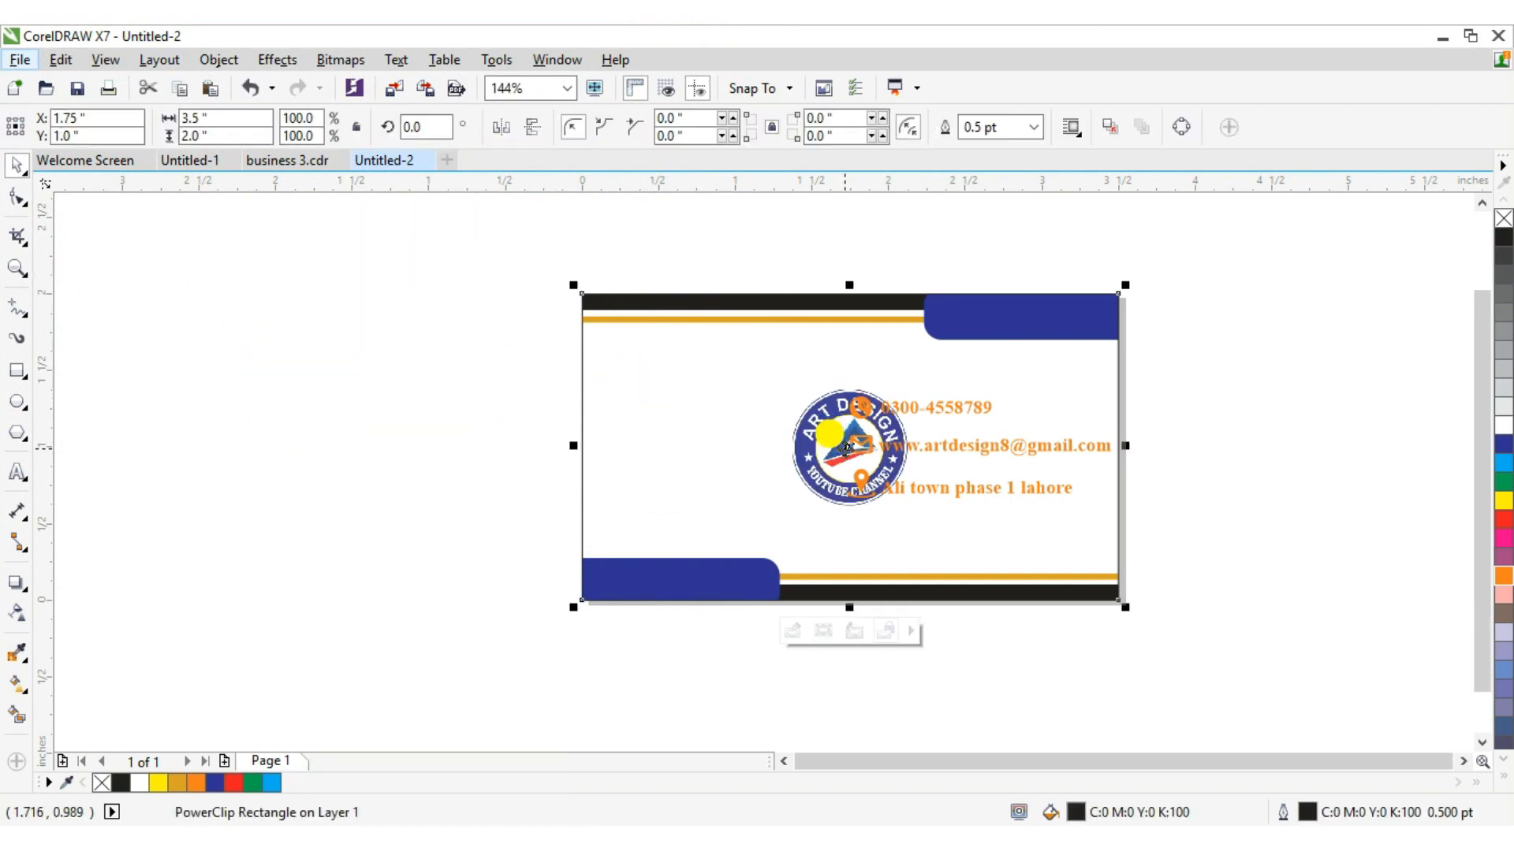
# Edit the PowerClip contents and resize the logo to about 0.56 inch in the card's upper-left area.
pyautogui.rightClick(844, 442)
pyautogui.click(919, 247)
pyautogui.doubleClick(834, 428)
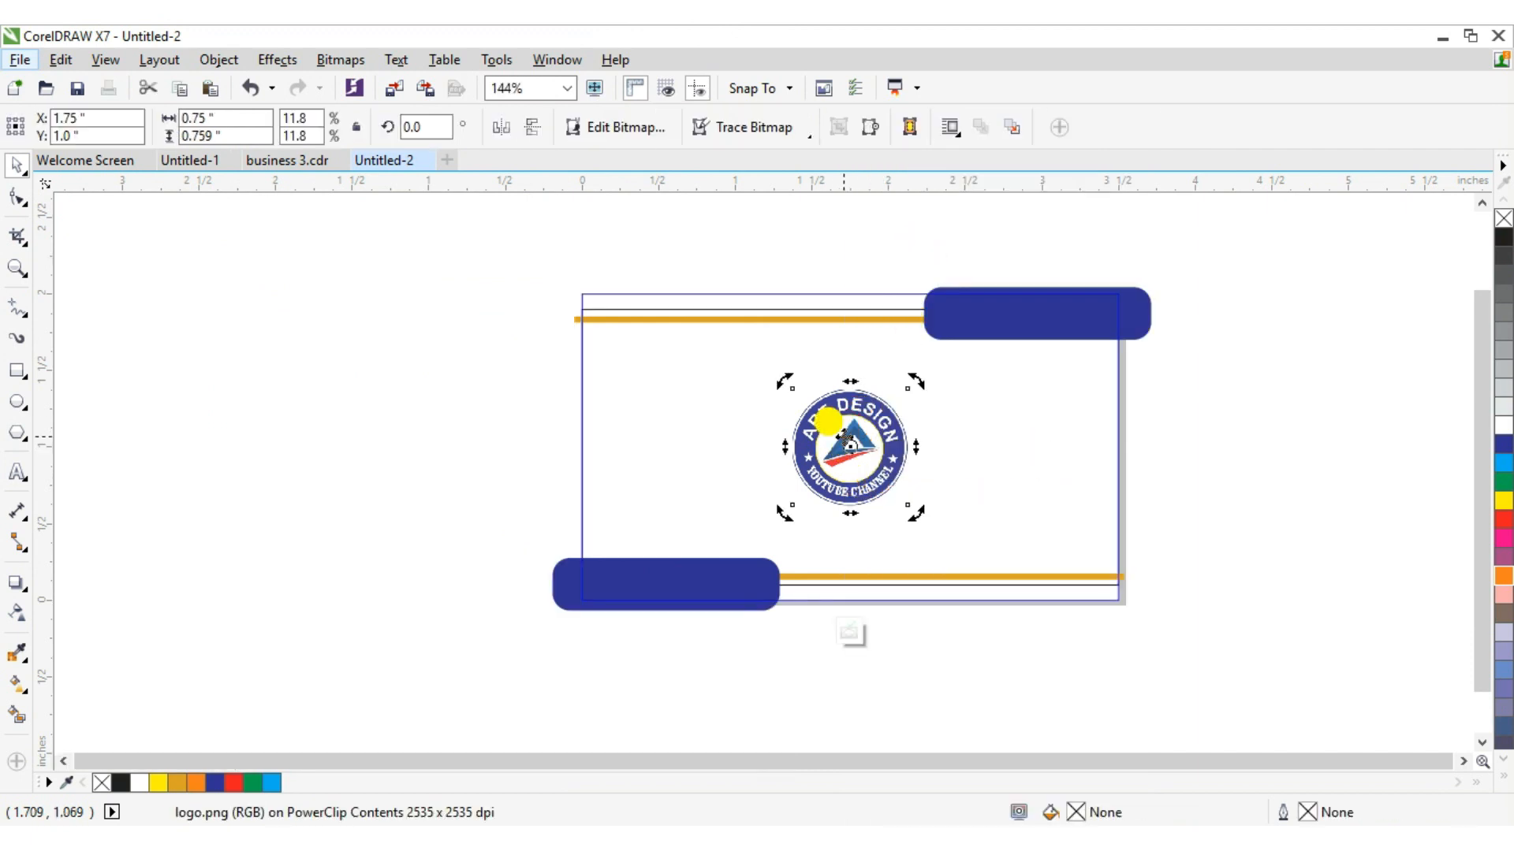
pyautogui.click(850, 445)
pyautogui.moveTo(912, 512); pyautogui.dragTo(825, 470)
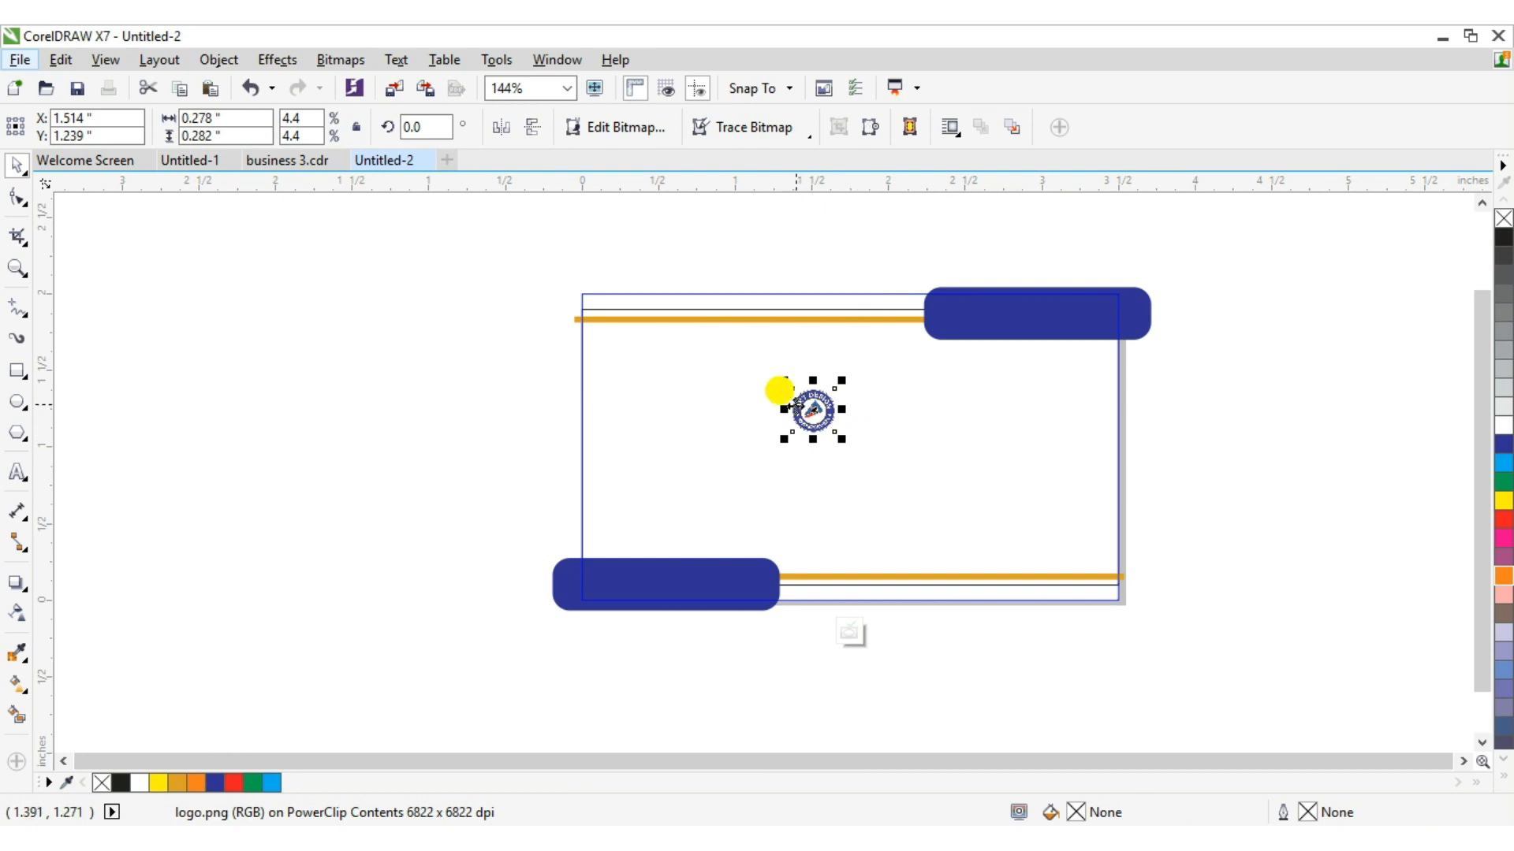
pyautogui.moveTo(783, 394); pyautogui.dragTo(763, 447)
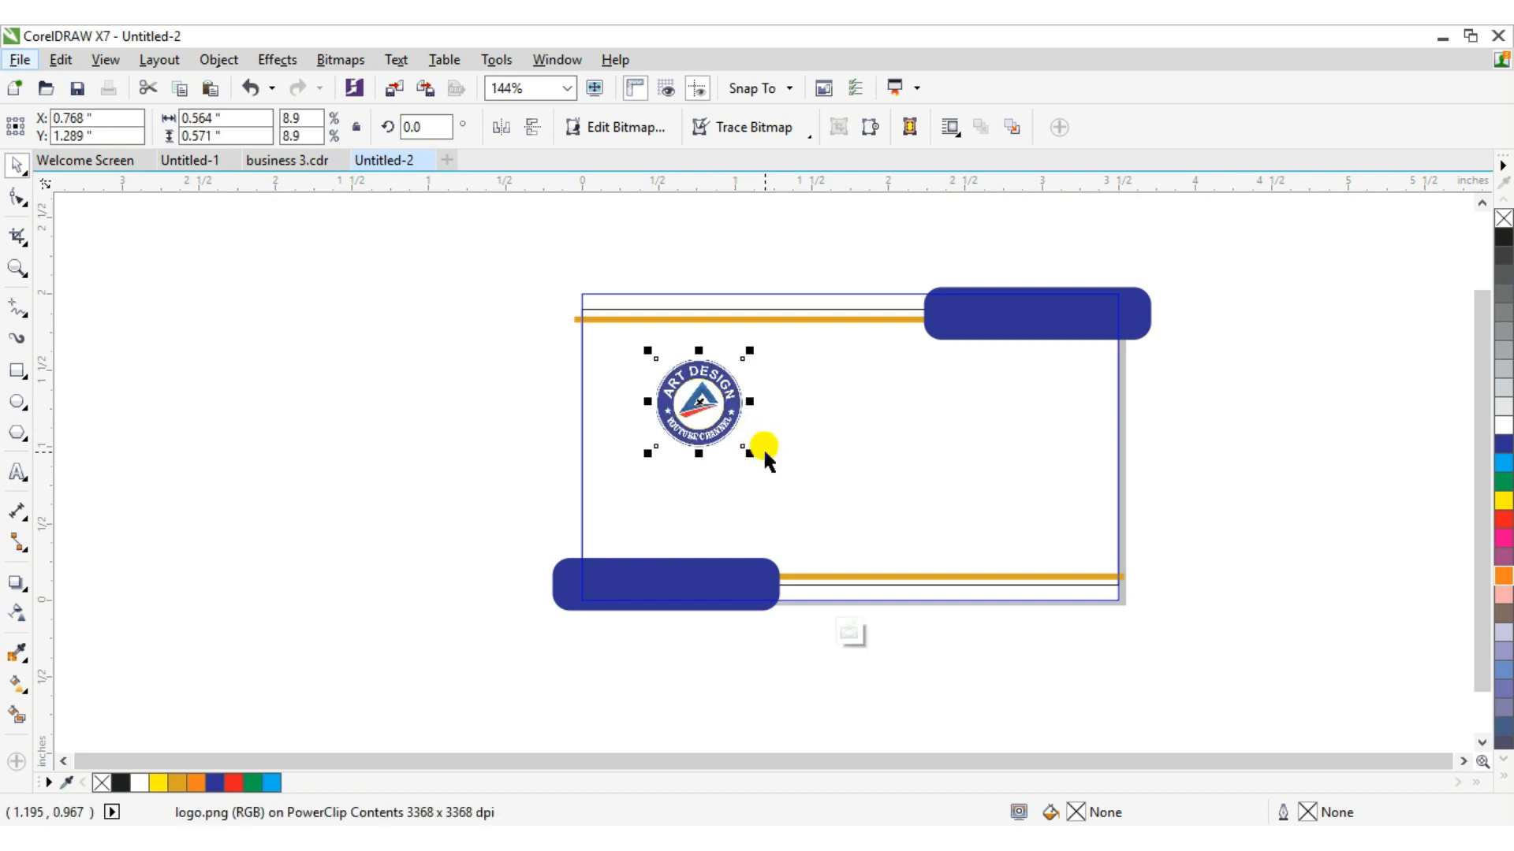
# Nudge the logo up and left into position, then deselect it.
pyautogui.press('Up')
pyautogui.press('Up')
pyautogui.press('Up')
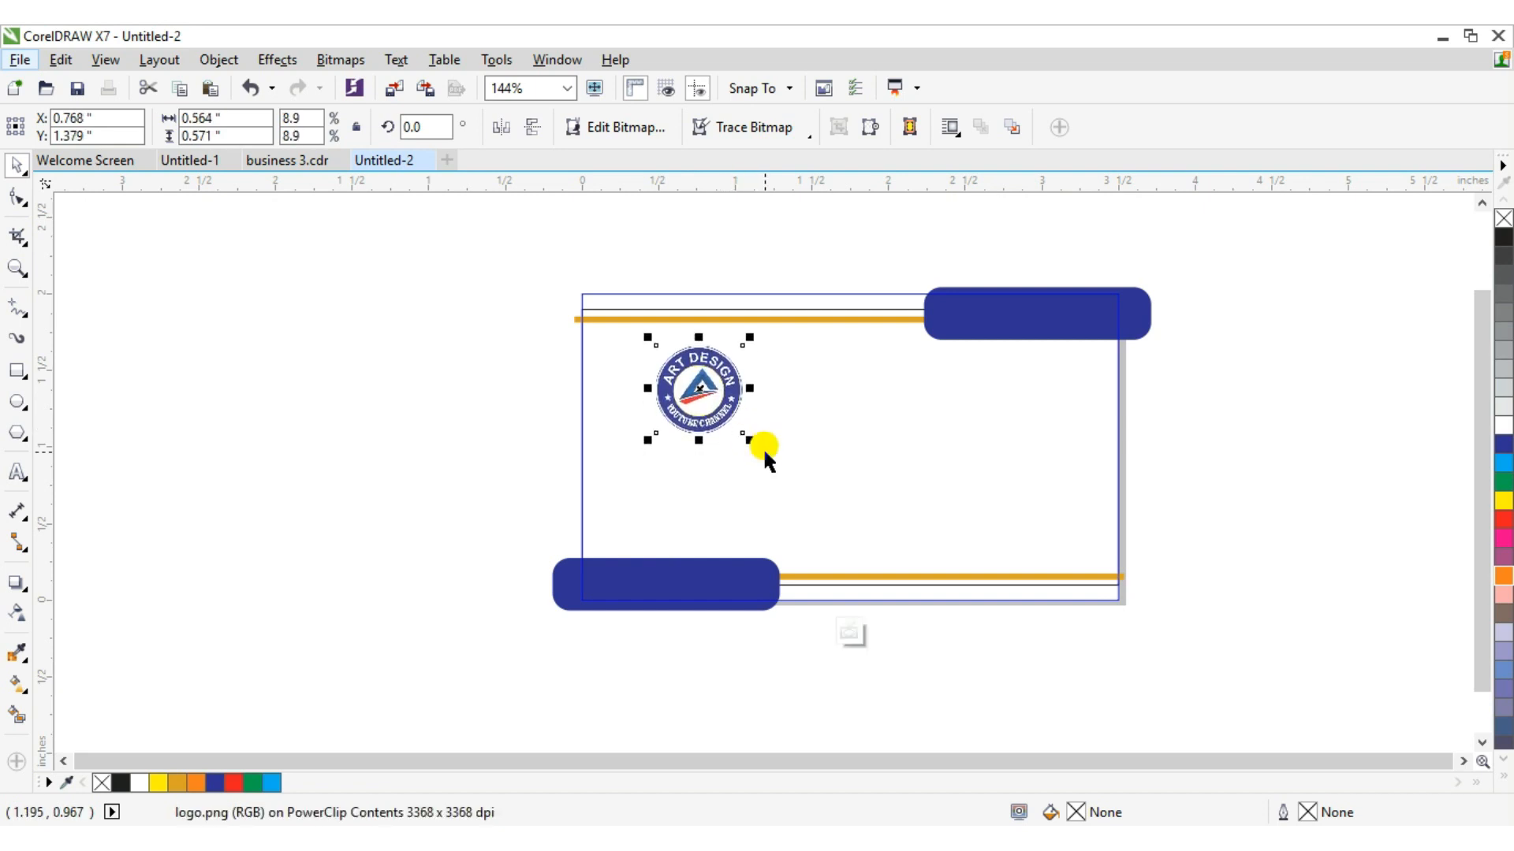
pyautogui.press('Left')
pyautogui.press('Left')
pyautogui.press('Left')
pyautogui.press('Left')
pyautogui.press('Down')
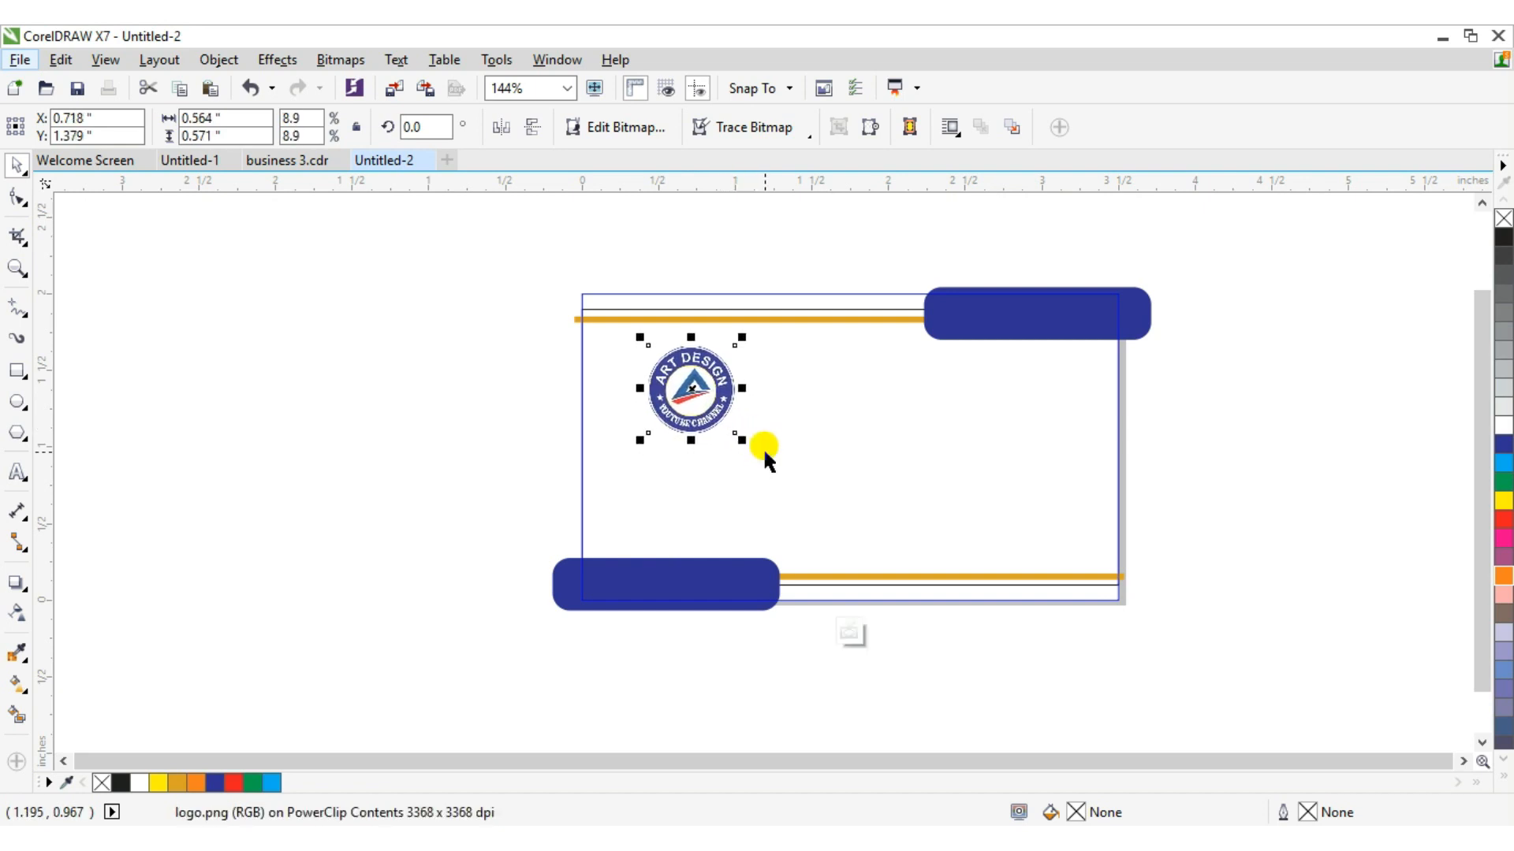
pyautogui.press('Left')
pyautogui.press('Left')
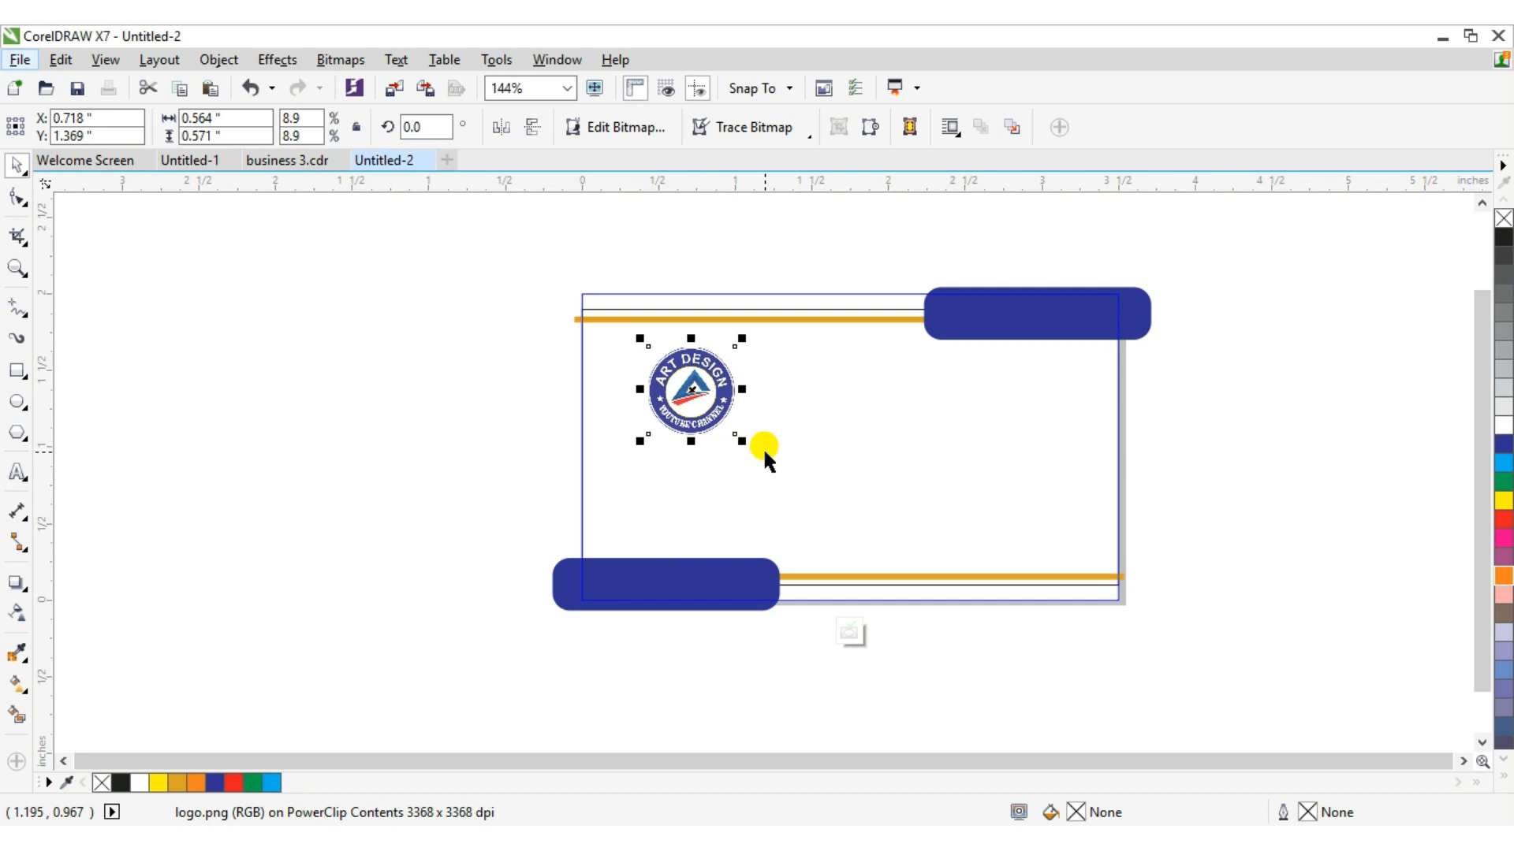
pyautogui.click(433, 338)
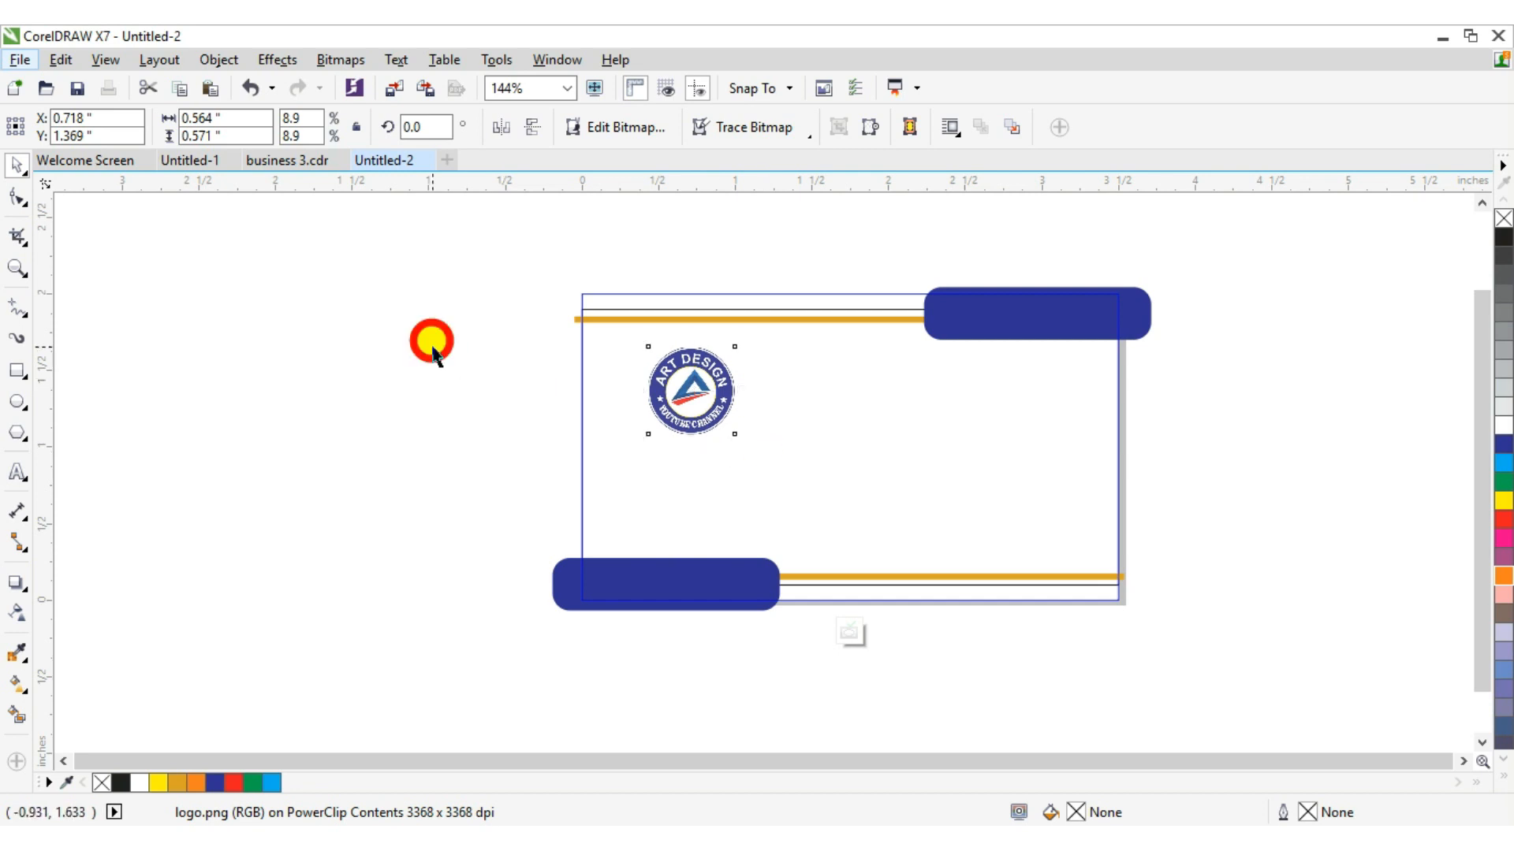
# Add artistic text ART DESIGN beside the card and scale it down to about 9.5 pt.
pyautogui.click(19, 471)
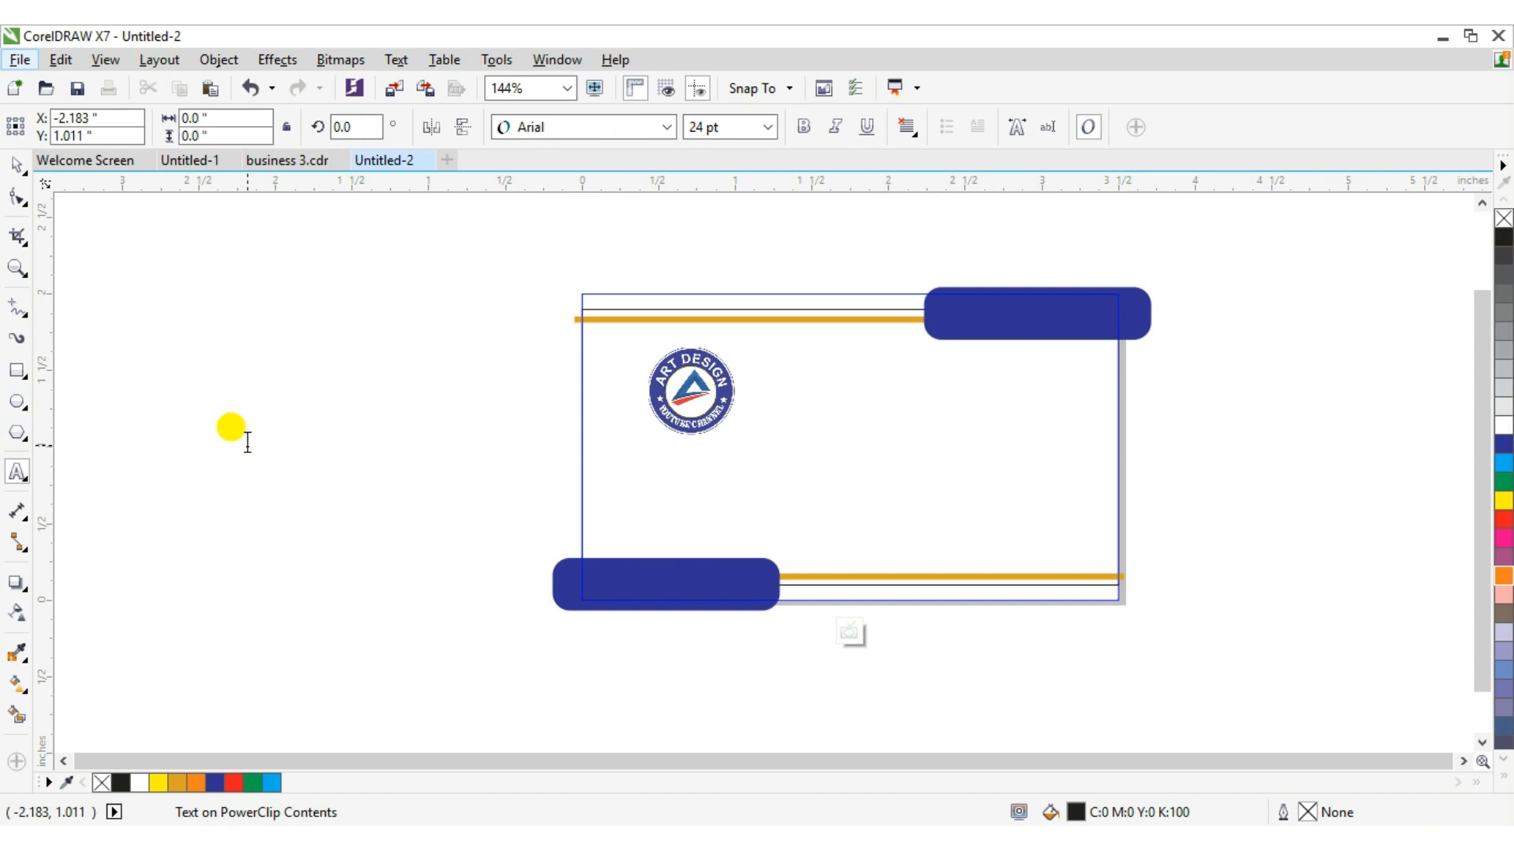
pyautogui.click(247, 442)
pyautogui.write('ART DESIGN')
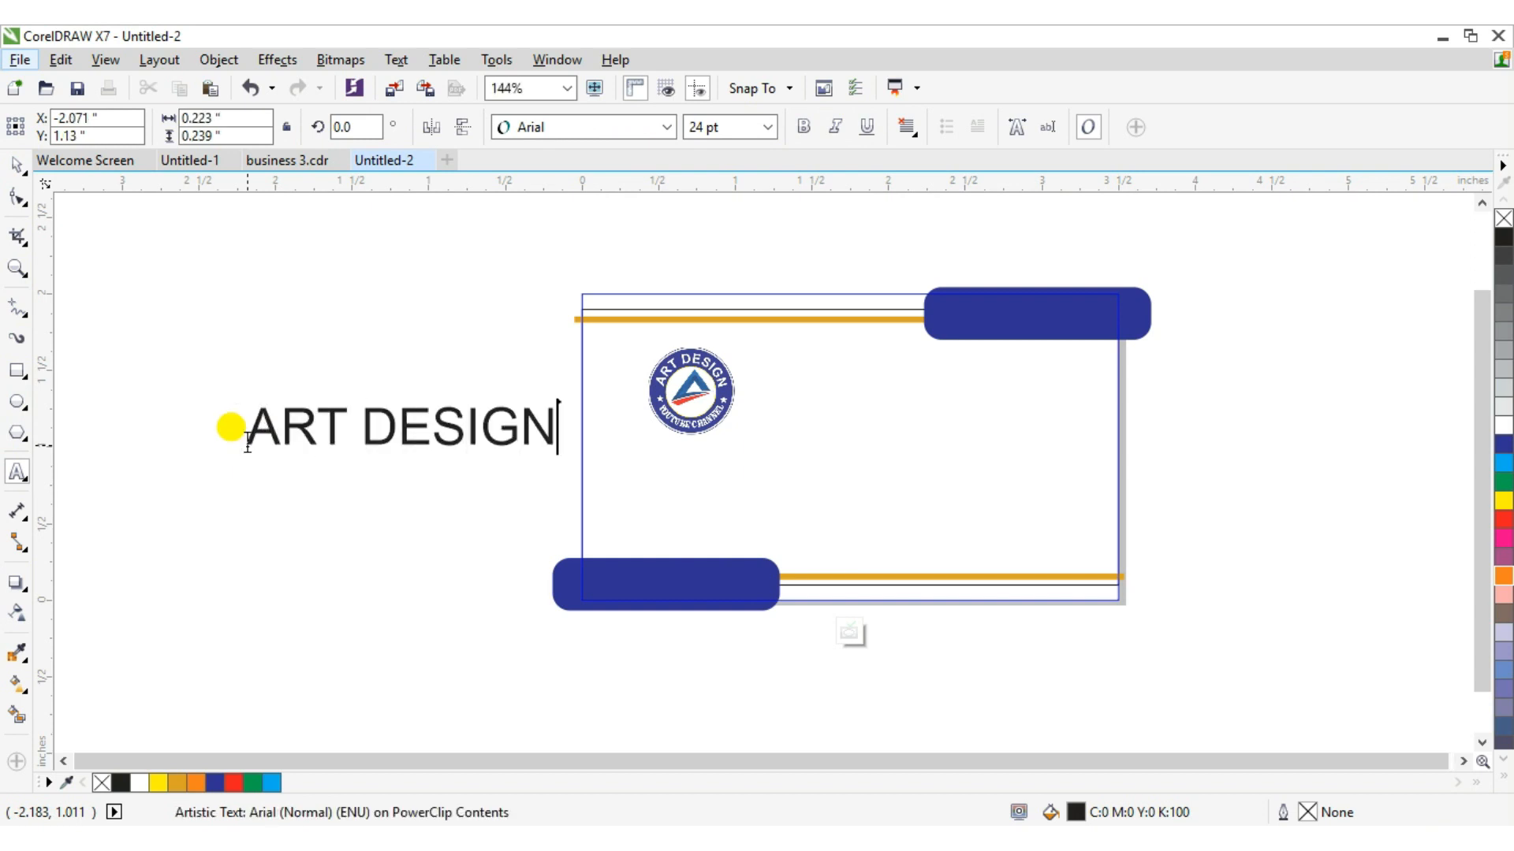
pyautogui.click(18, 166)
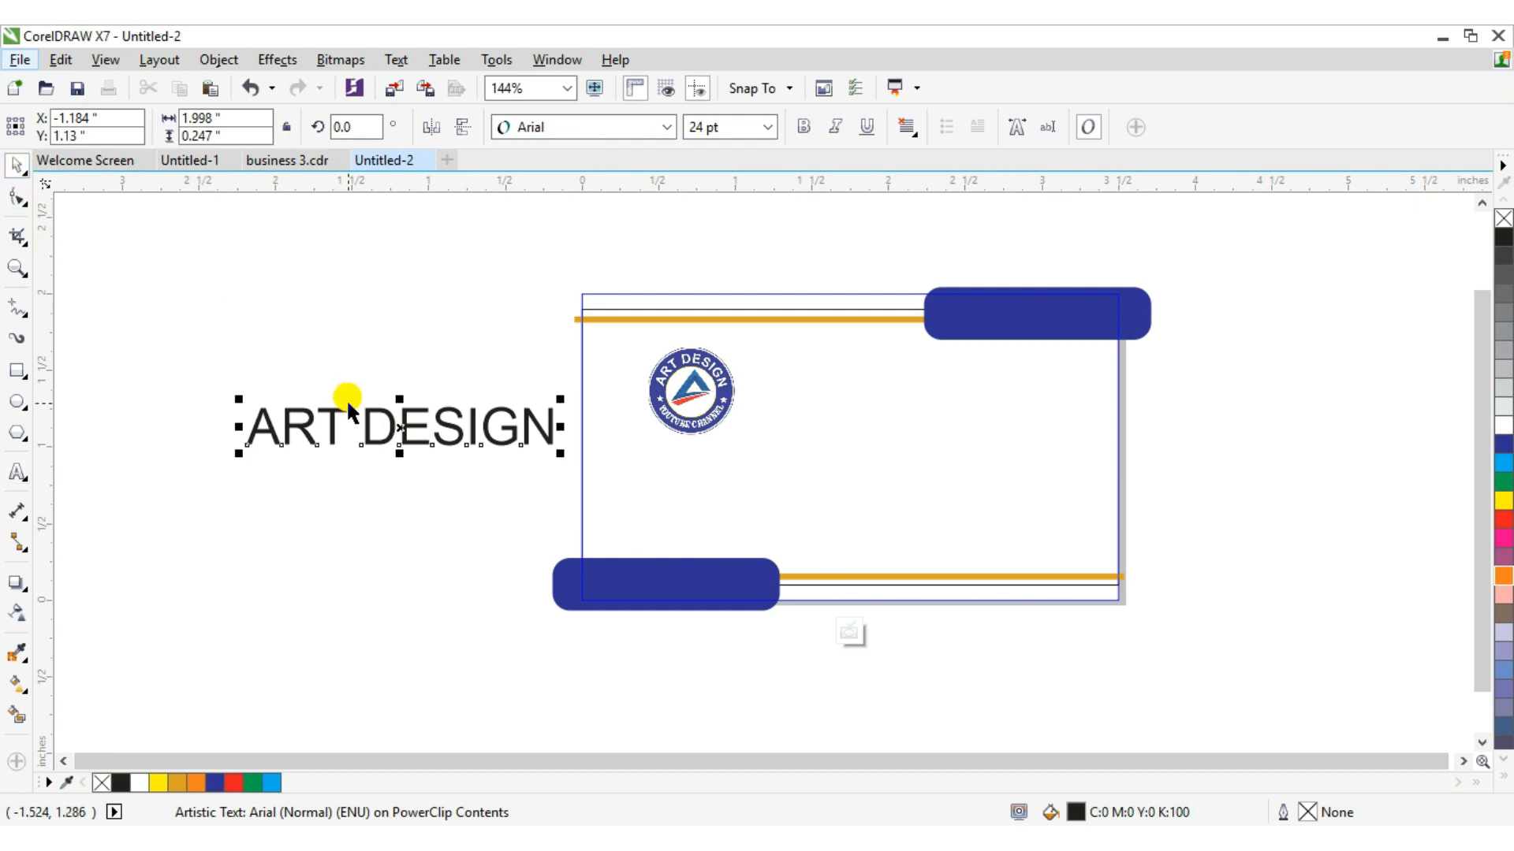
pyautogui.moveTo(560, 452); pyautogui.dragTo(507, 425)
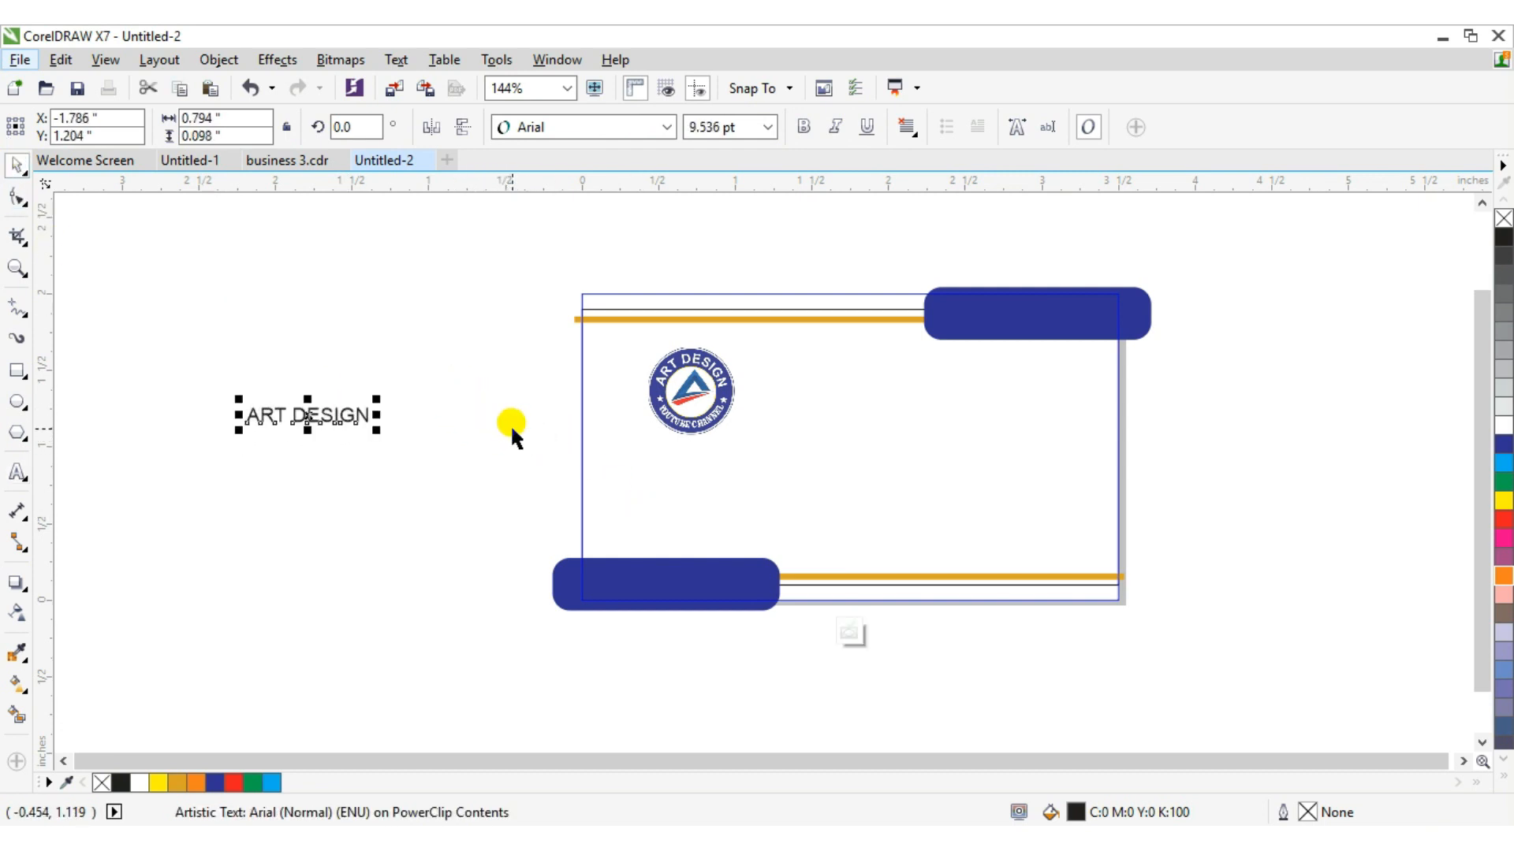
# Set the text's font to Clarendon Blk BT.
pyautogui.click(665, 127)
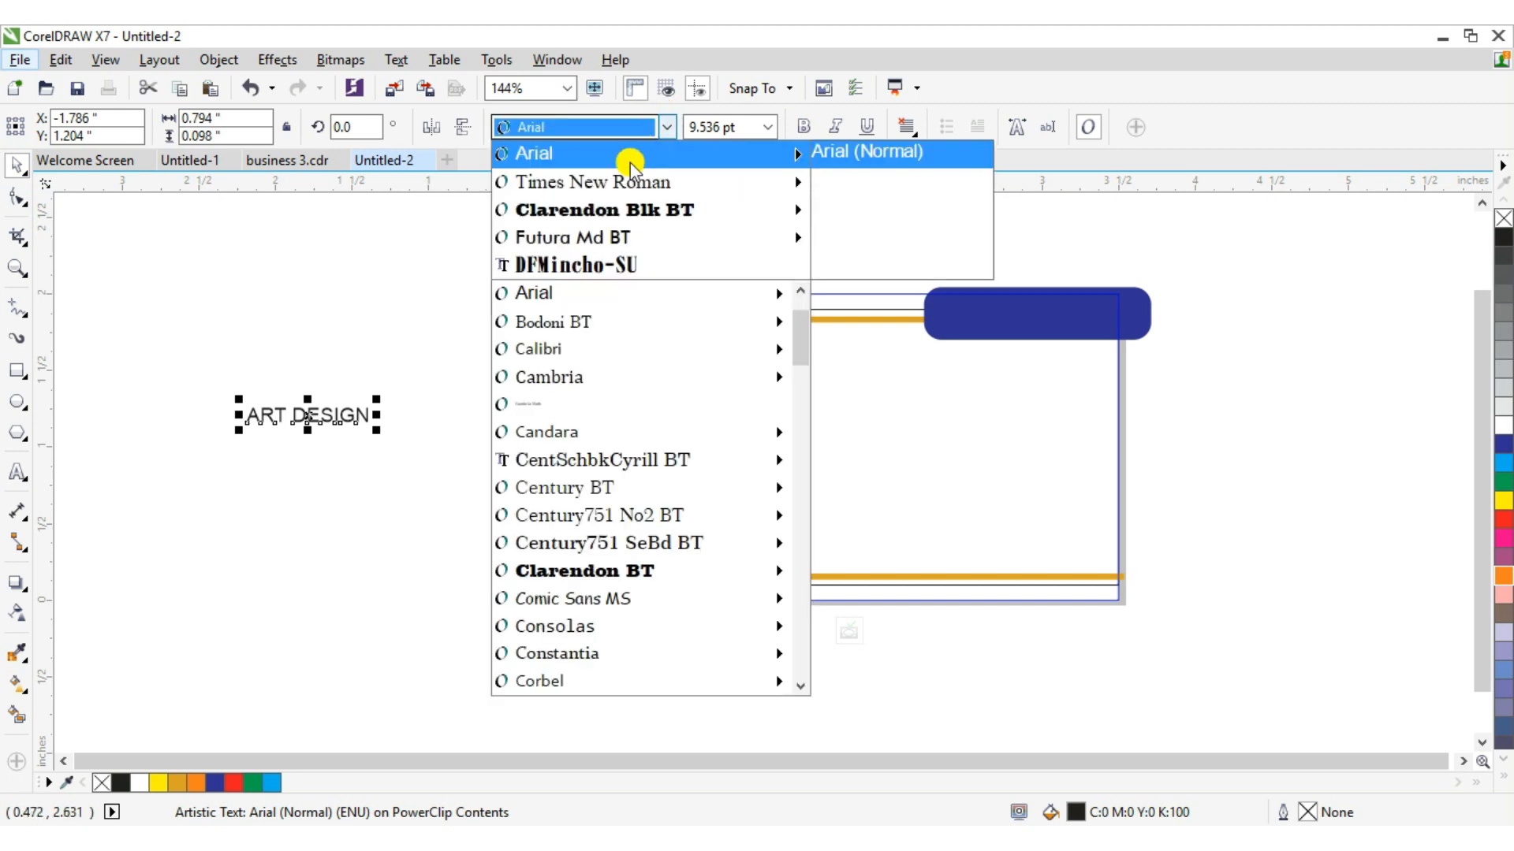
pyautogui.moveTo(628, 180)
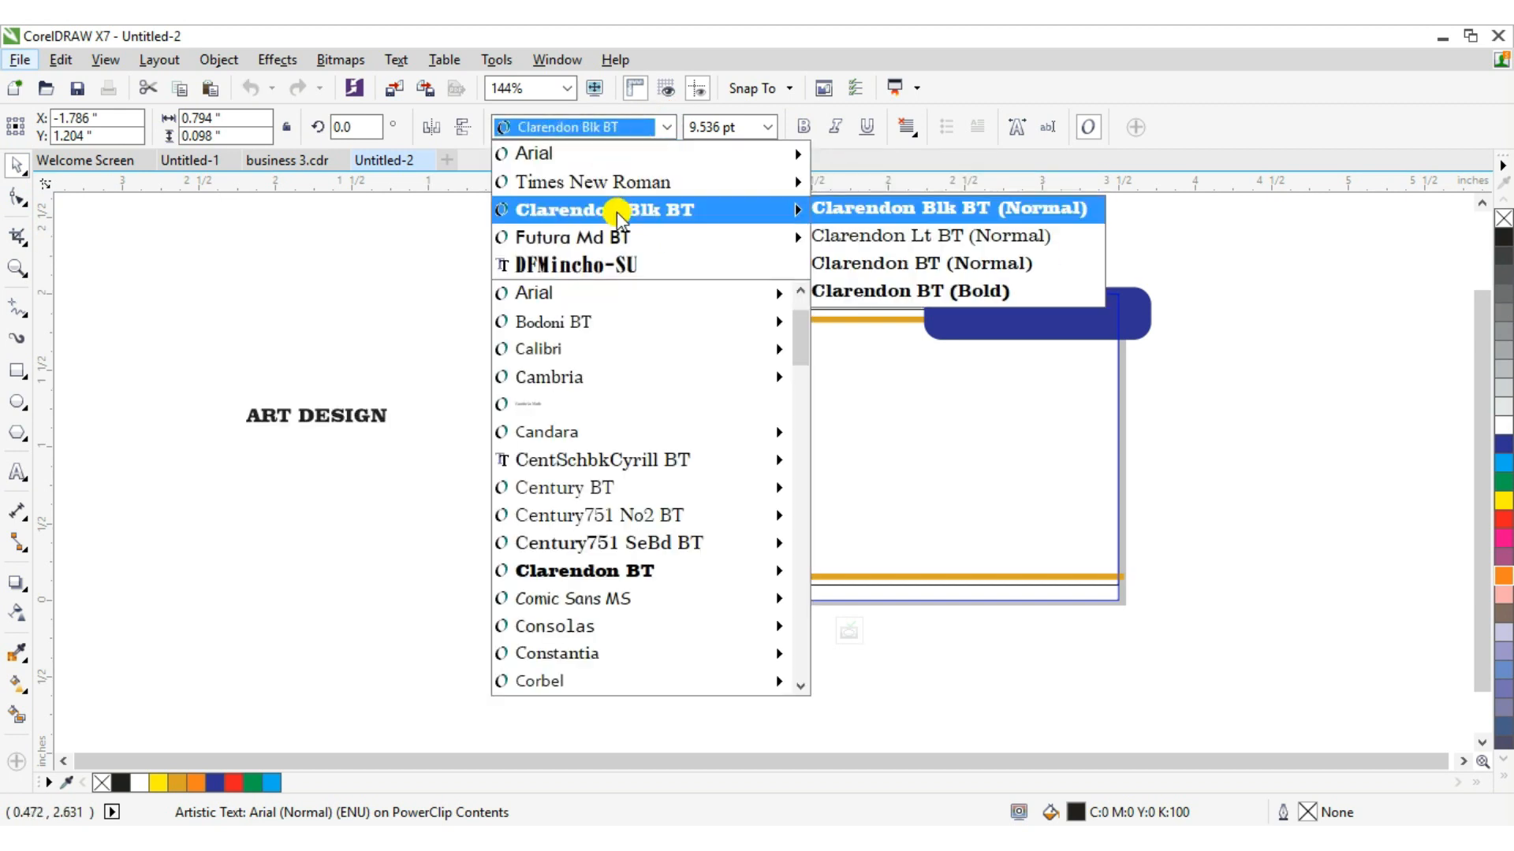
pyautogui.click(616, 211)
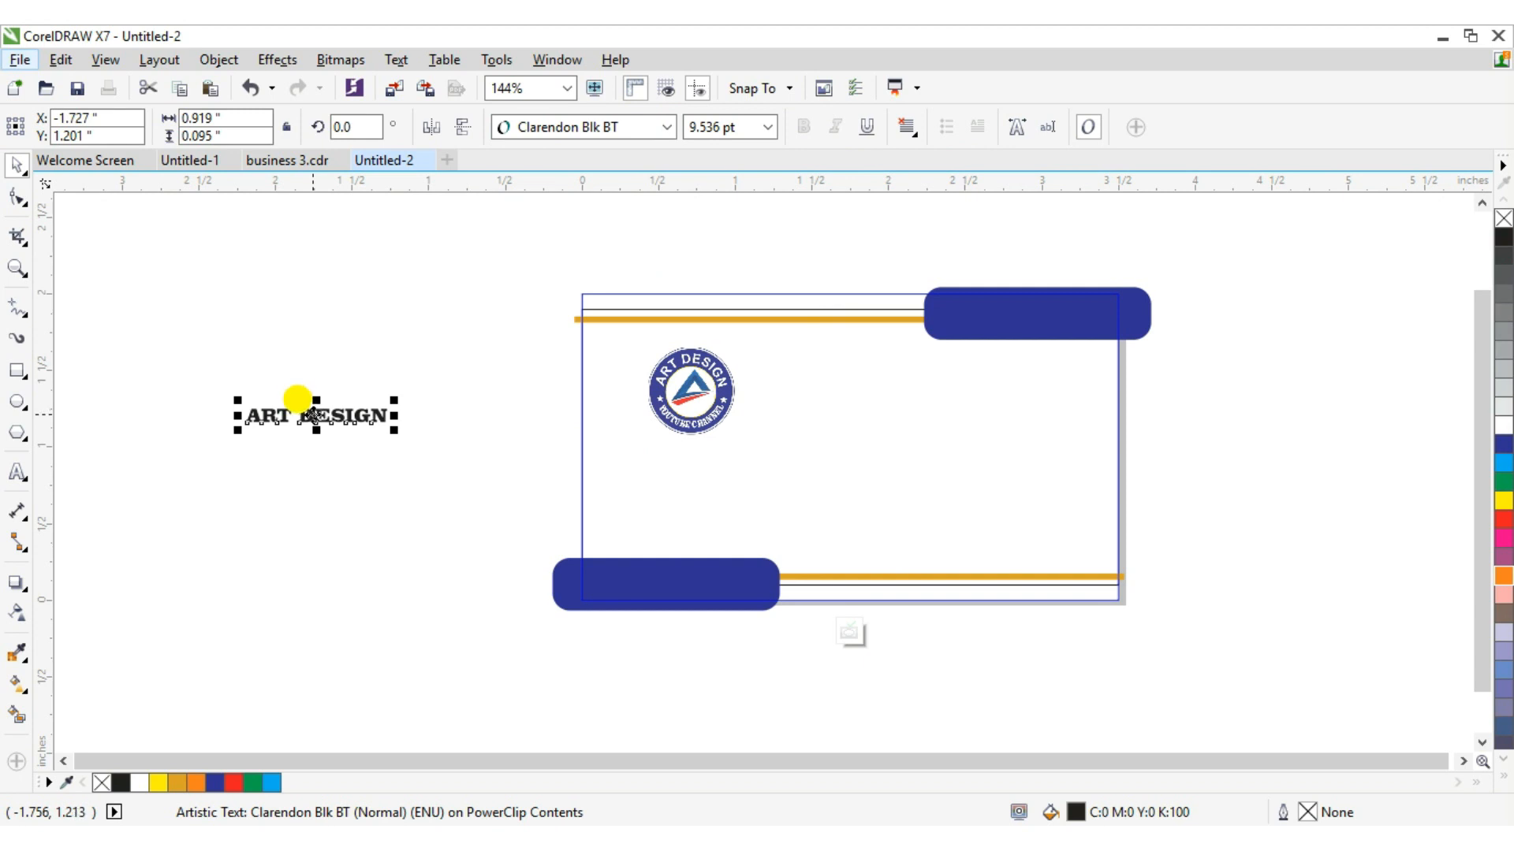
# Move the ART DESIGN text just below the logo, fill it blue, and nudge it into place.
pyautogui.moveTo(314, 416); pyautogui.dragTo(687, 447)
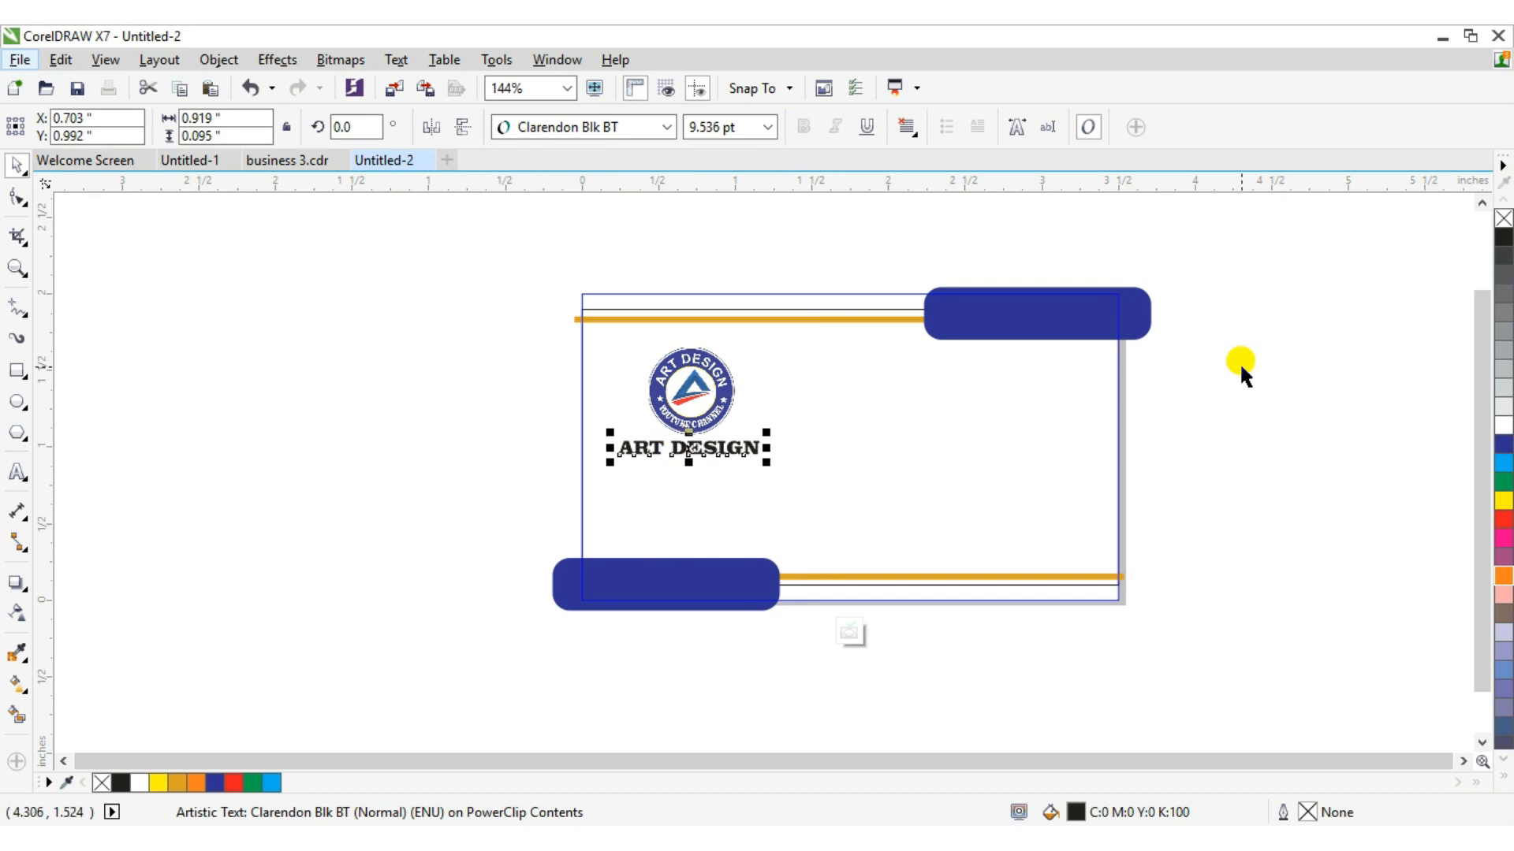
pyautogui.click(1503, 481)
pyautogui.click(1503, 580)
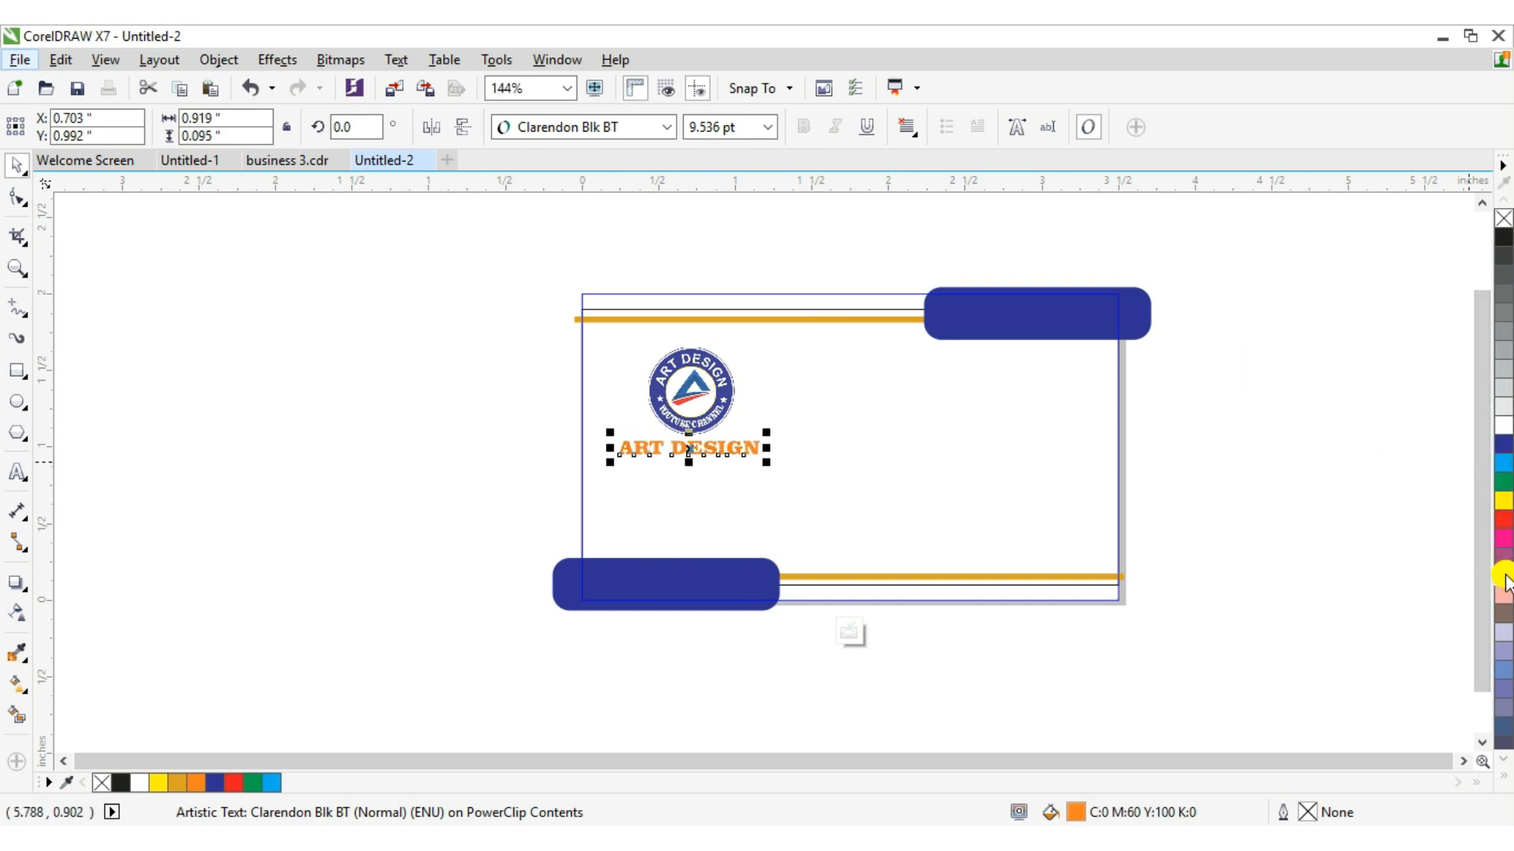
pyautogui.click(1505, 446)
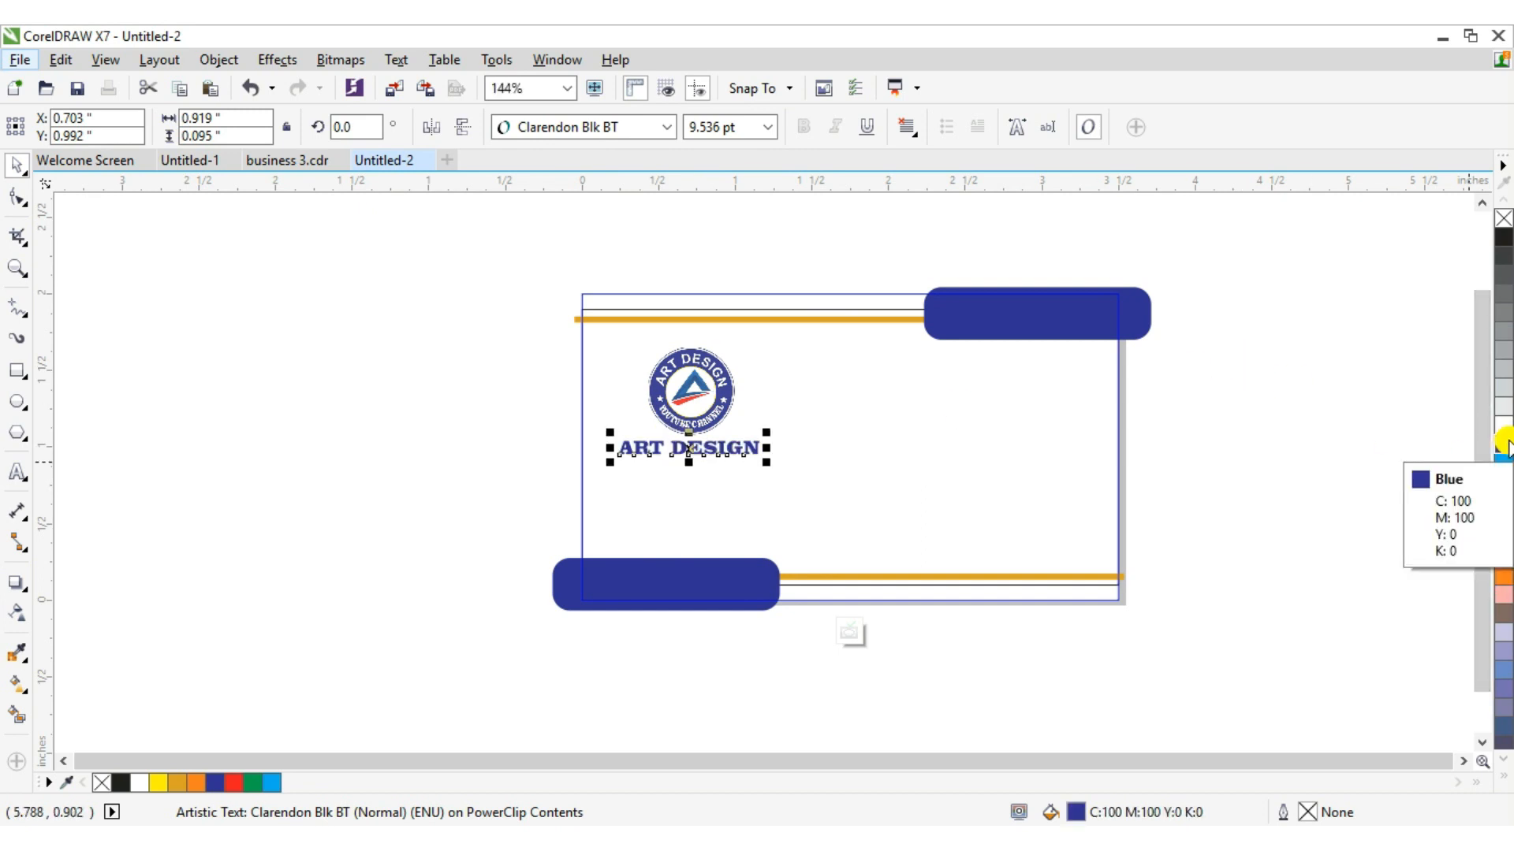
pyautogui.press('Right')
pyautogui.press('Right')
pyautogui.press('Right')
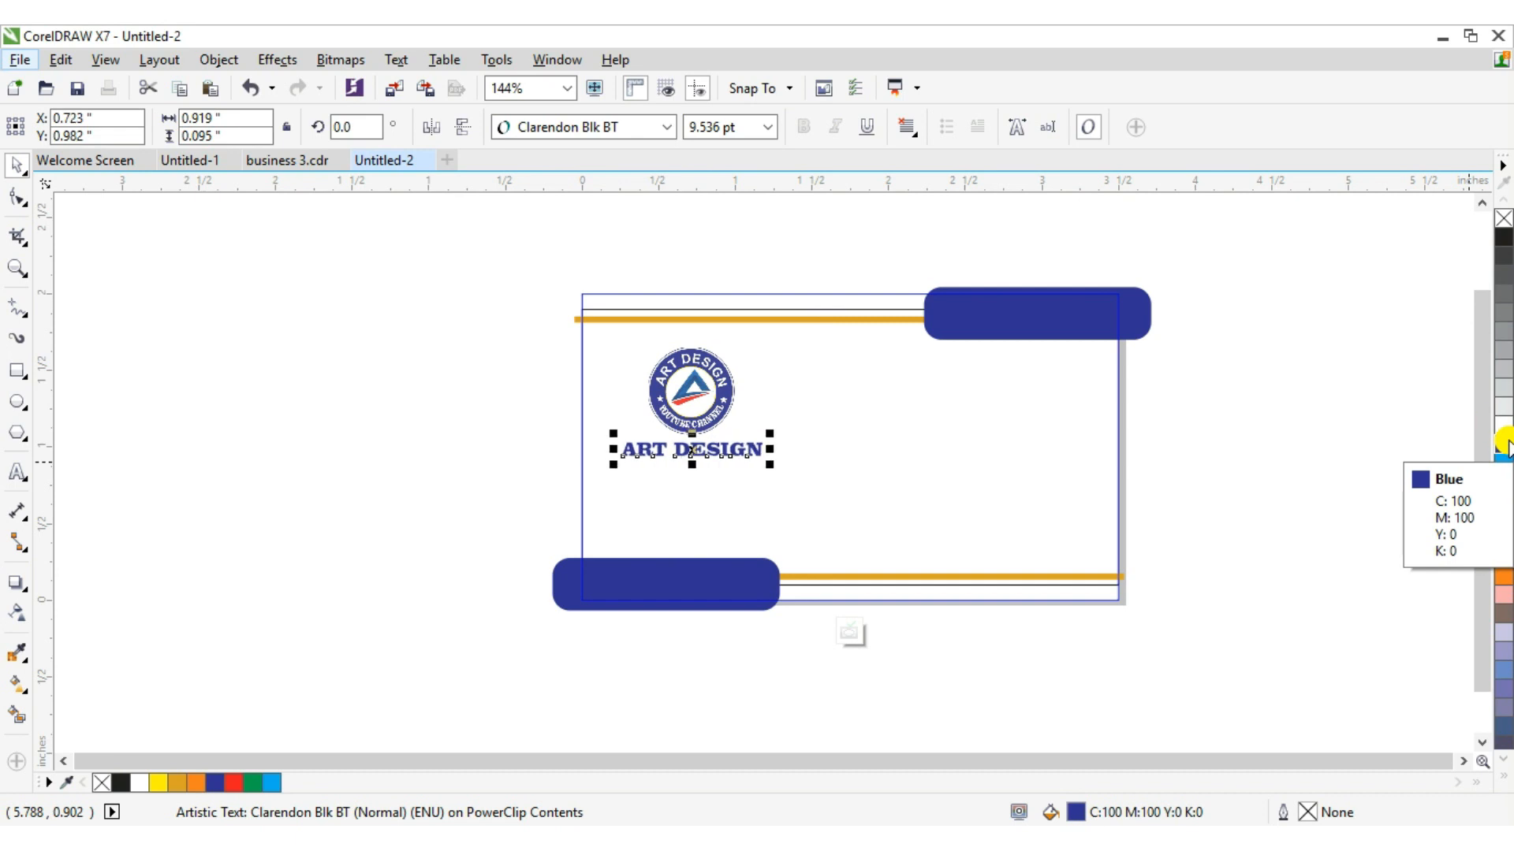
pyautogui.press('Down')
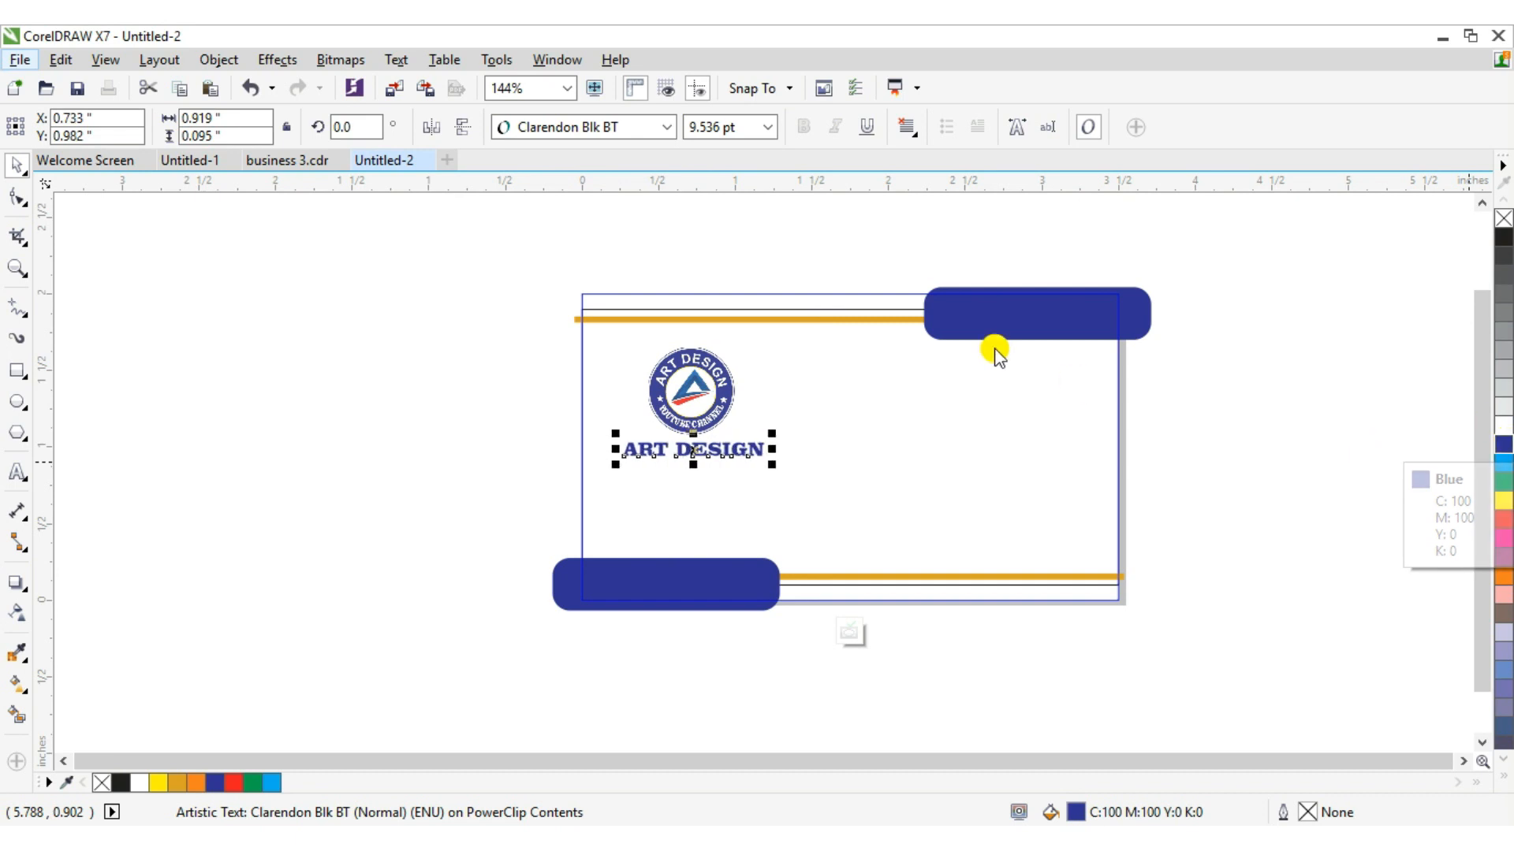
# Enlarge the logo to about 0.61 inch, shift it slightly right, and finish editing the PowerClip.
pyautogui.click(718, 396)
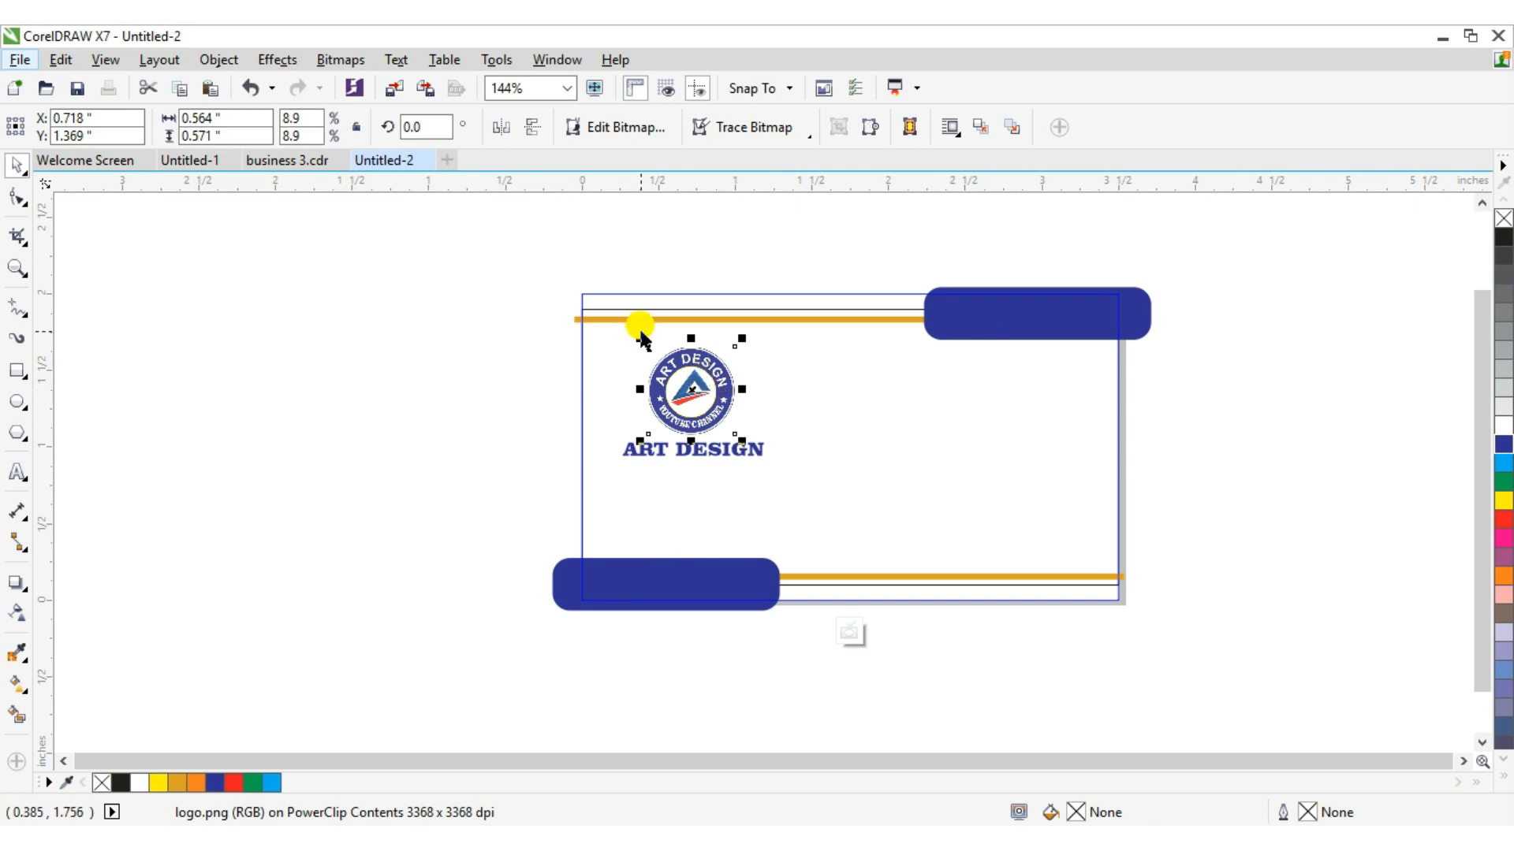
pyautogui.moveTo(639, 339); pyautogui.dragTo(632, 332)
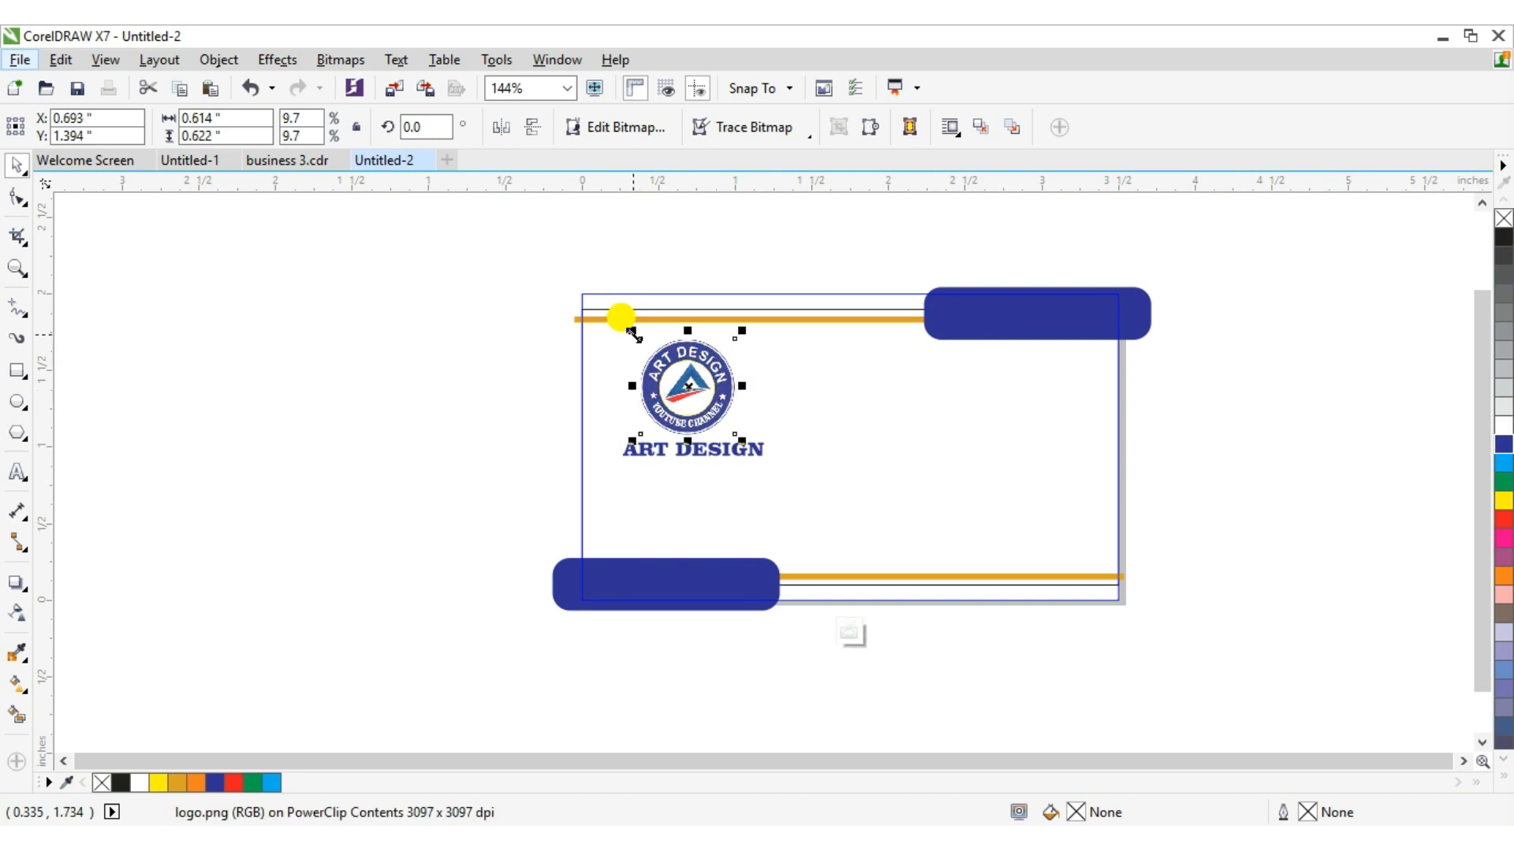
pyautogui.moveTo(740, 402); pyautogui.dragTo(749, 403)
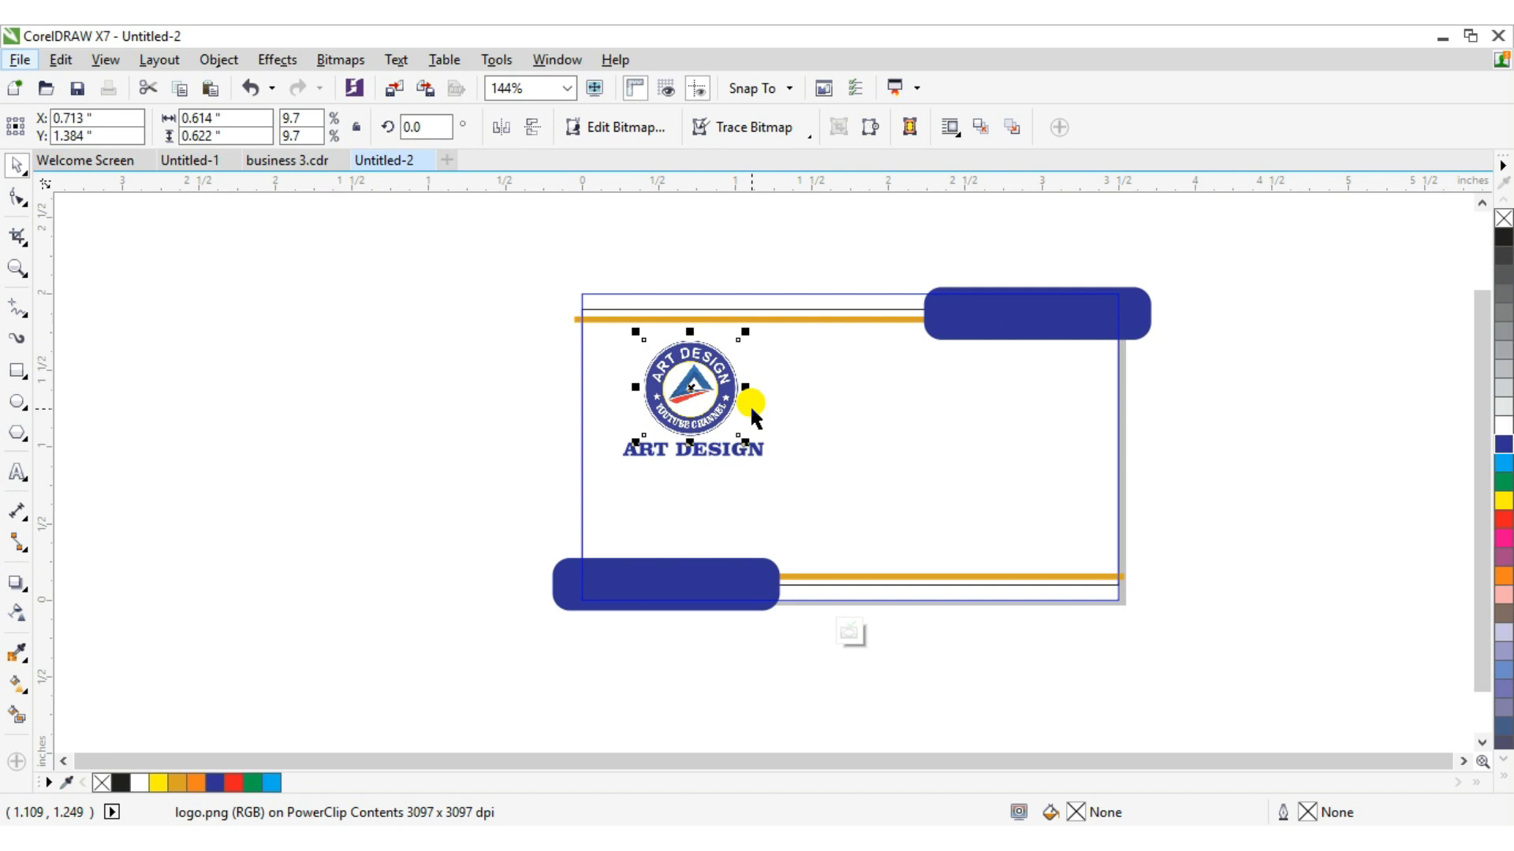
pyautogui.rightClick(699, 391)
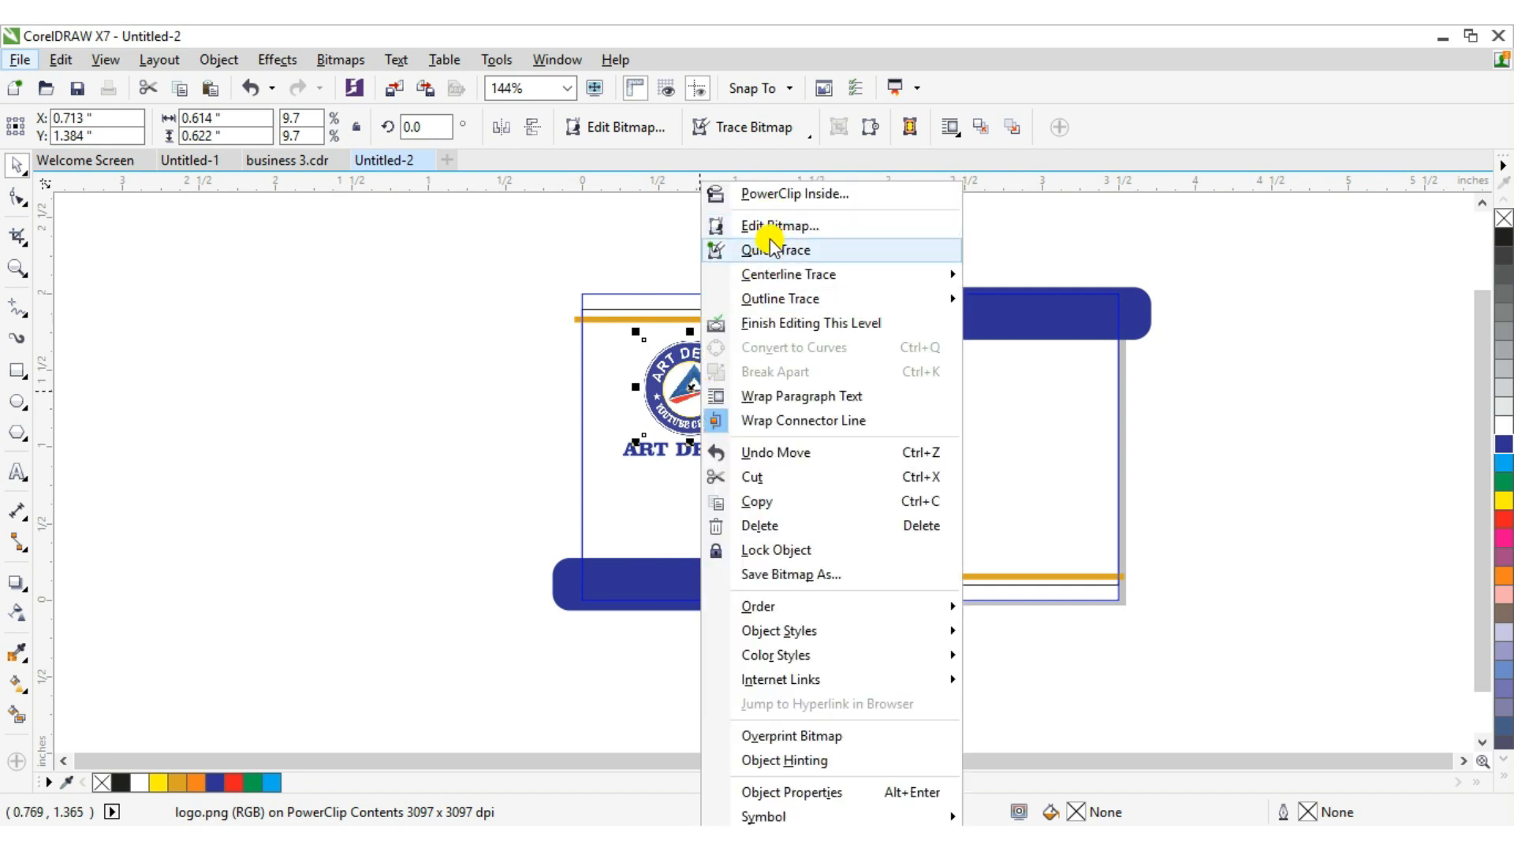
pyautogui.click(776, 323)
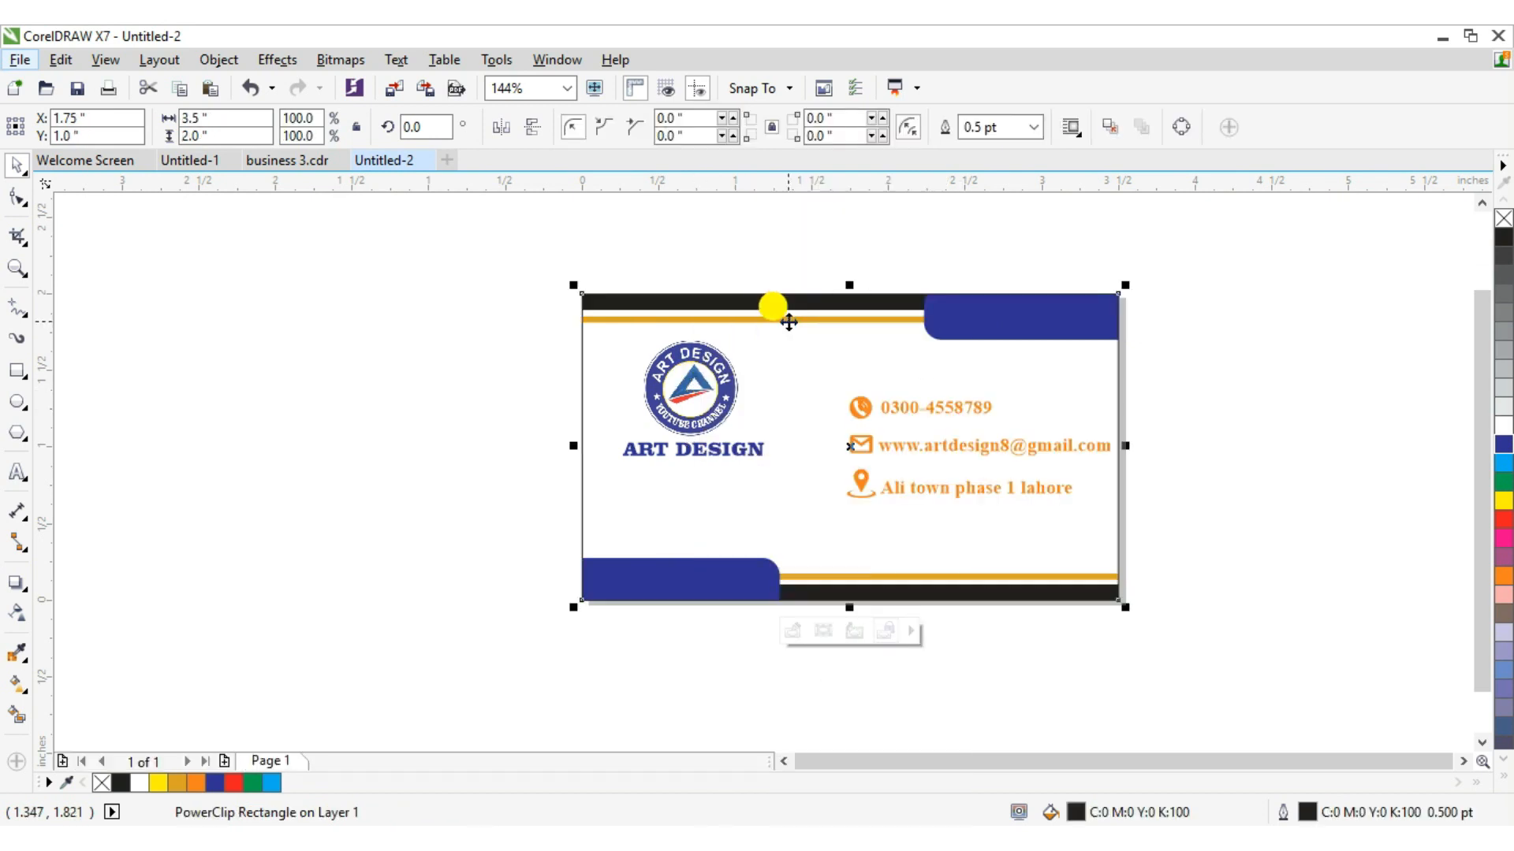
# Re-enter the PowerClip contents, select the logo and text together, and nudge them down and slightly left.
pyautogui.rightClick(659, 369)
pyautogui.click(748, 250)
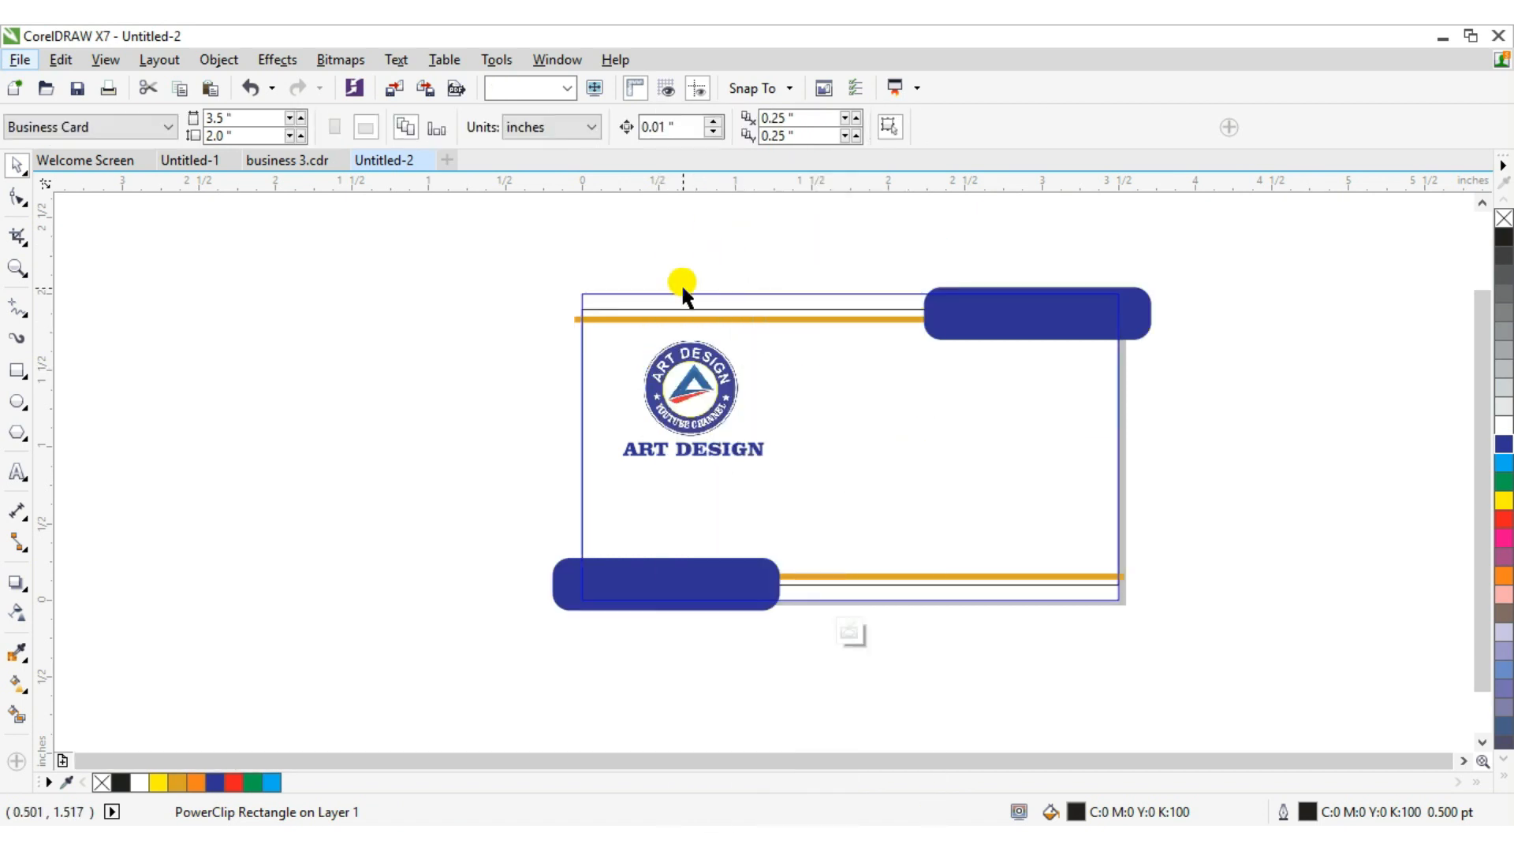
pyautogui.moveTo(384, 340); pyautogui.dragTo(919, 478)
pyautogui.press('Down')
pyautogui.press('Down')
pyautogui.press('Down')
pyautogui.press('Down')
pyautogui.press('Down')
pyautogui.press('Down')
pyautogui.press('Down')
pyautogui.press('Down')
pyautogui.press('Down')
pyautogui.press('Down')
pyautogui.press('Down')
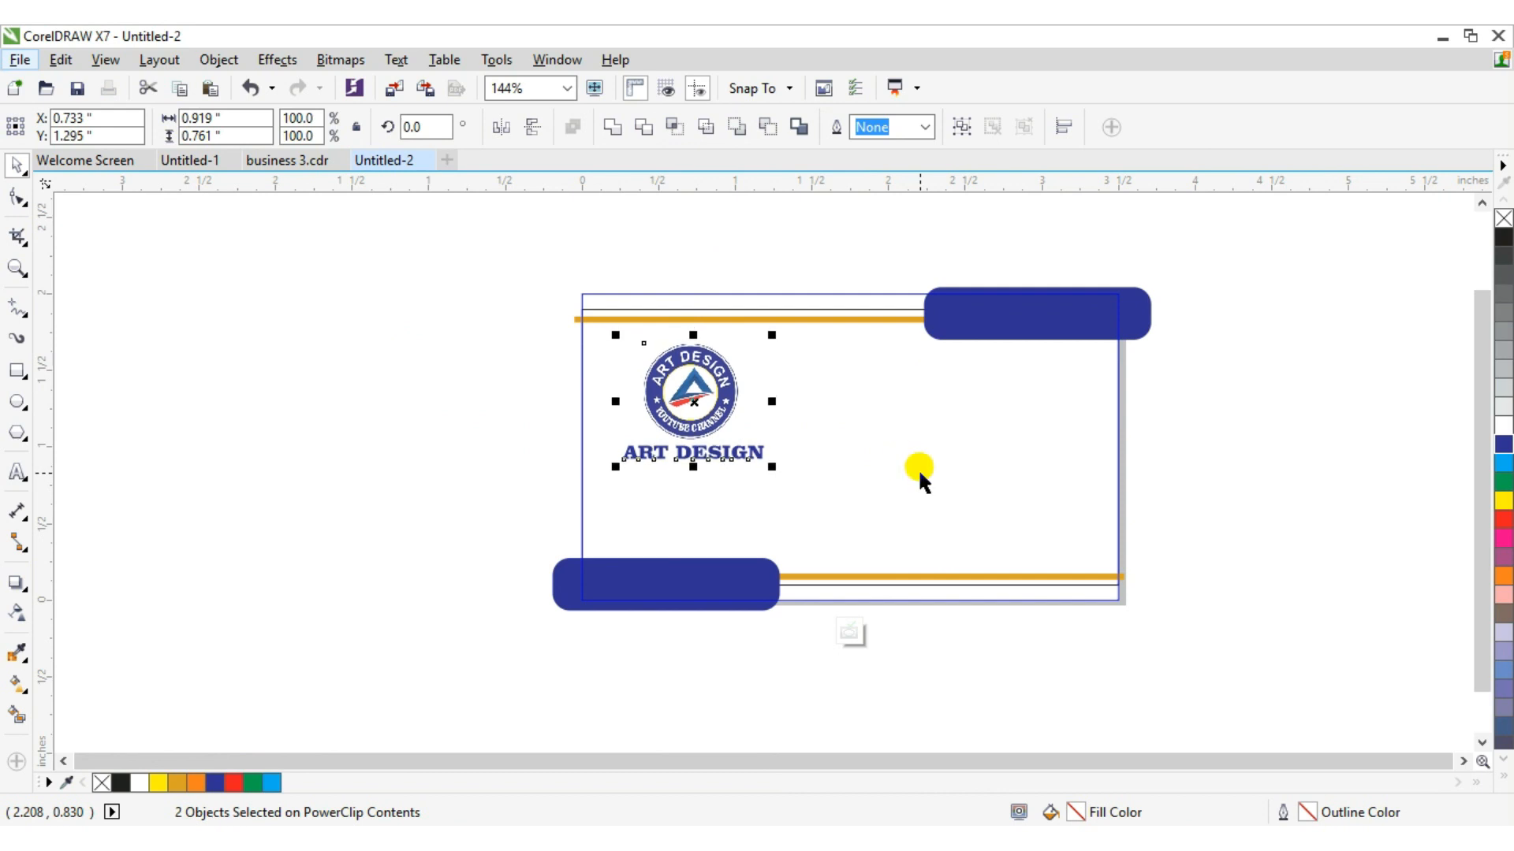
pyautogui.press('Down')
pyautogui.press('Down')
pyautogui.press('Down')
pyautogui.press('Down')
pyautogui.press('Down')
pyautogui.press('Down')
pyautogui.press('Down')
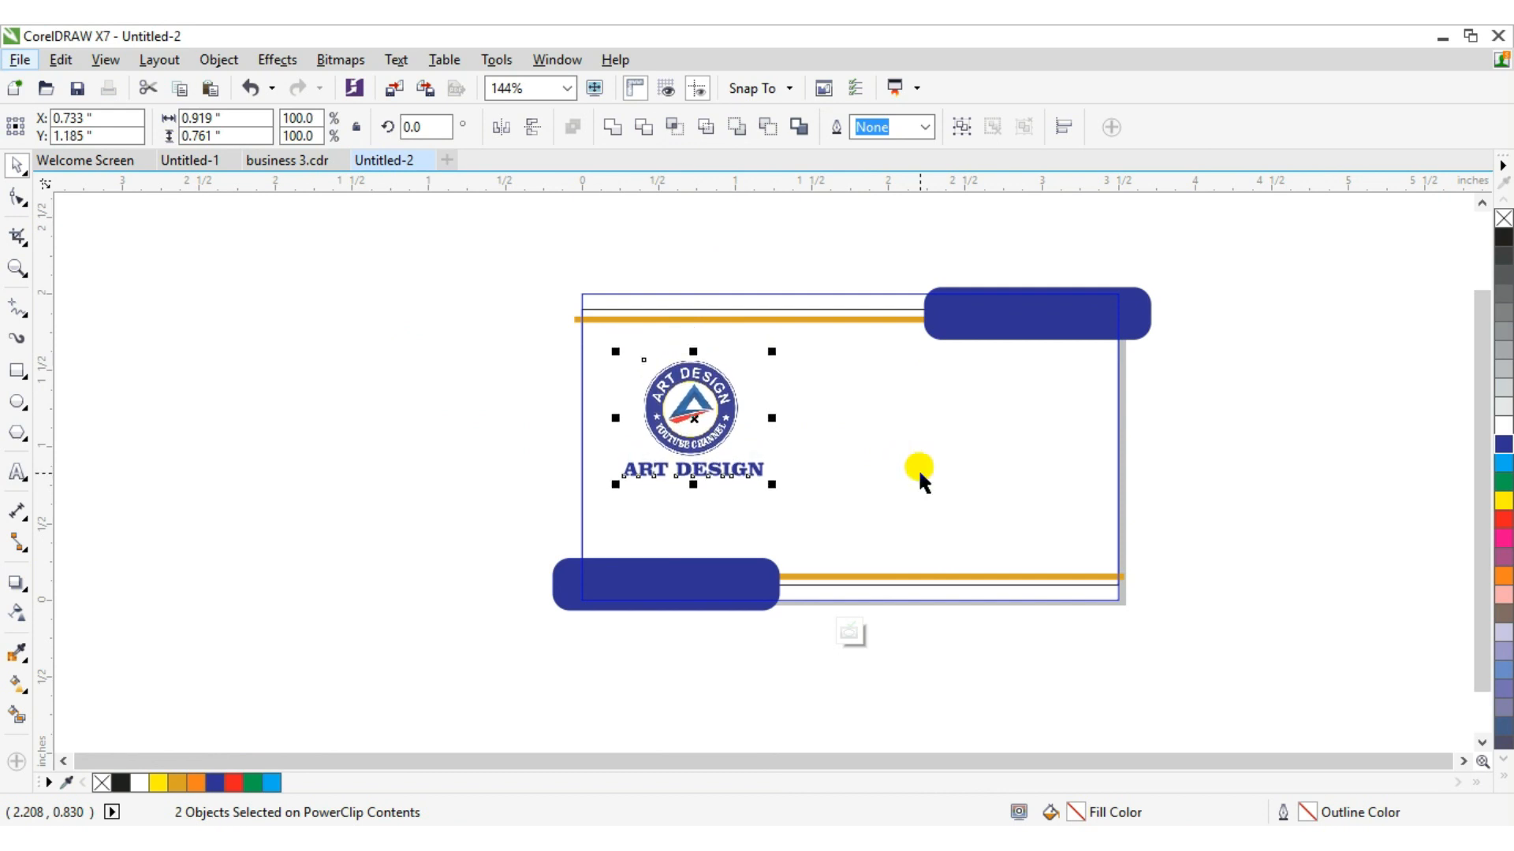
pyautogui.press('Left')
pyautogui.press('Down')
pyautogui.press('Down')
pyautogui.press('Down')
pyautogui.press('Down')
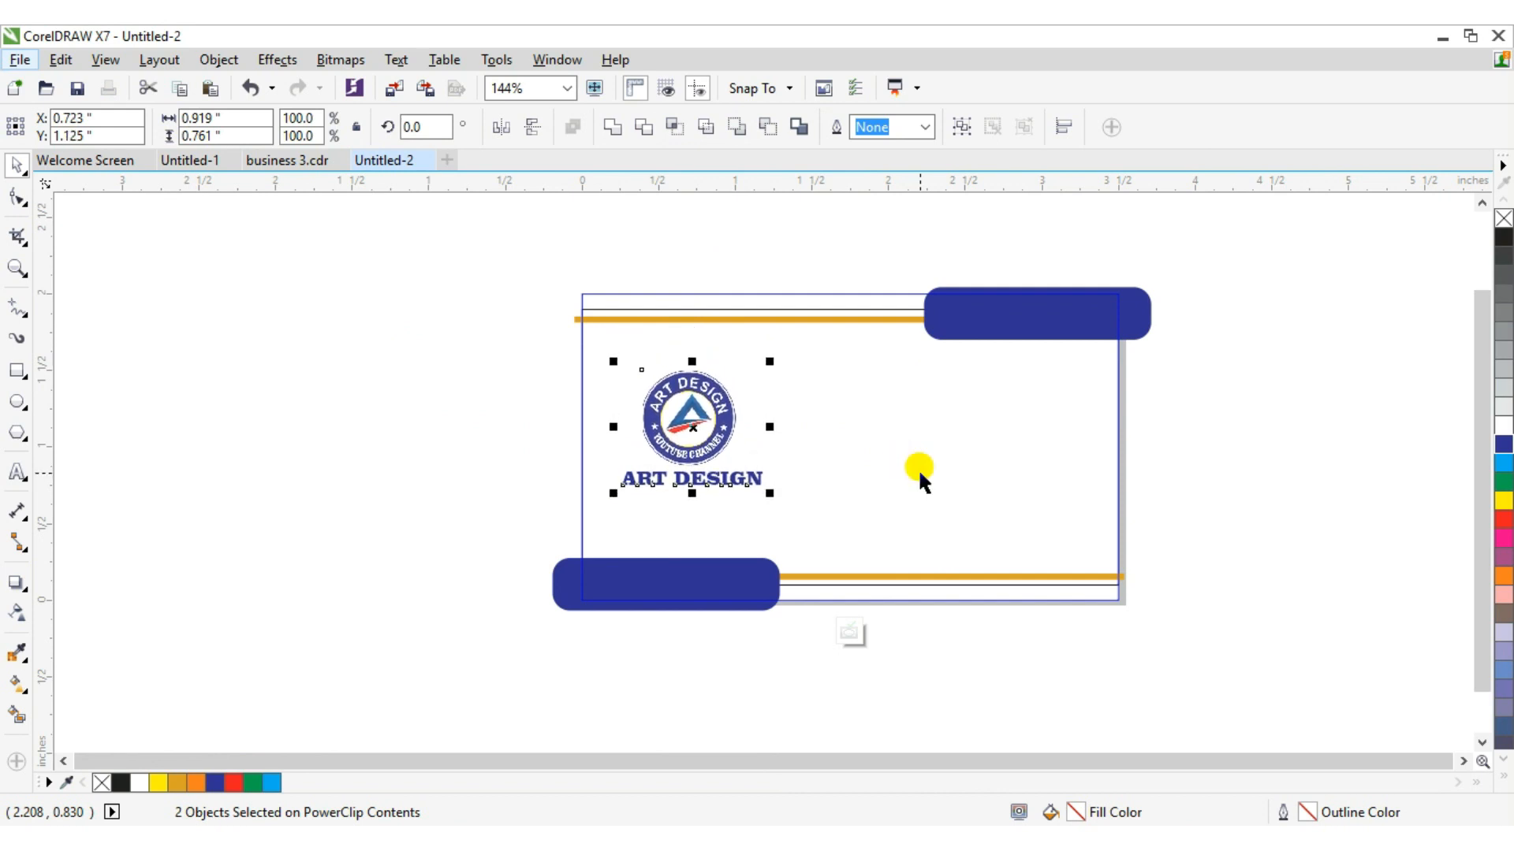
pyautogui.press('Left')
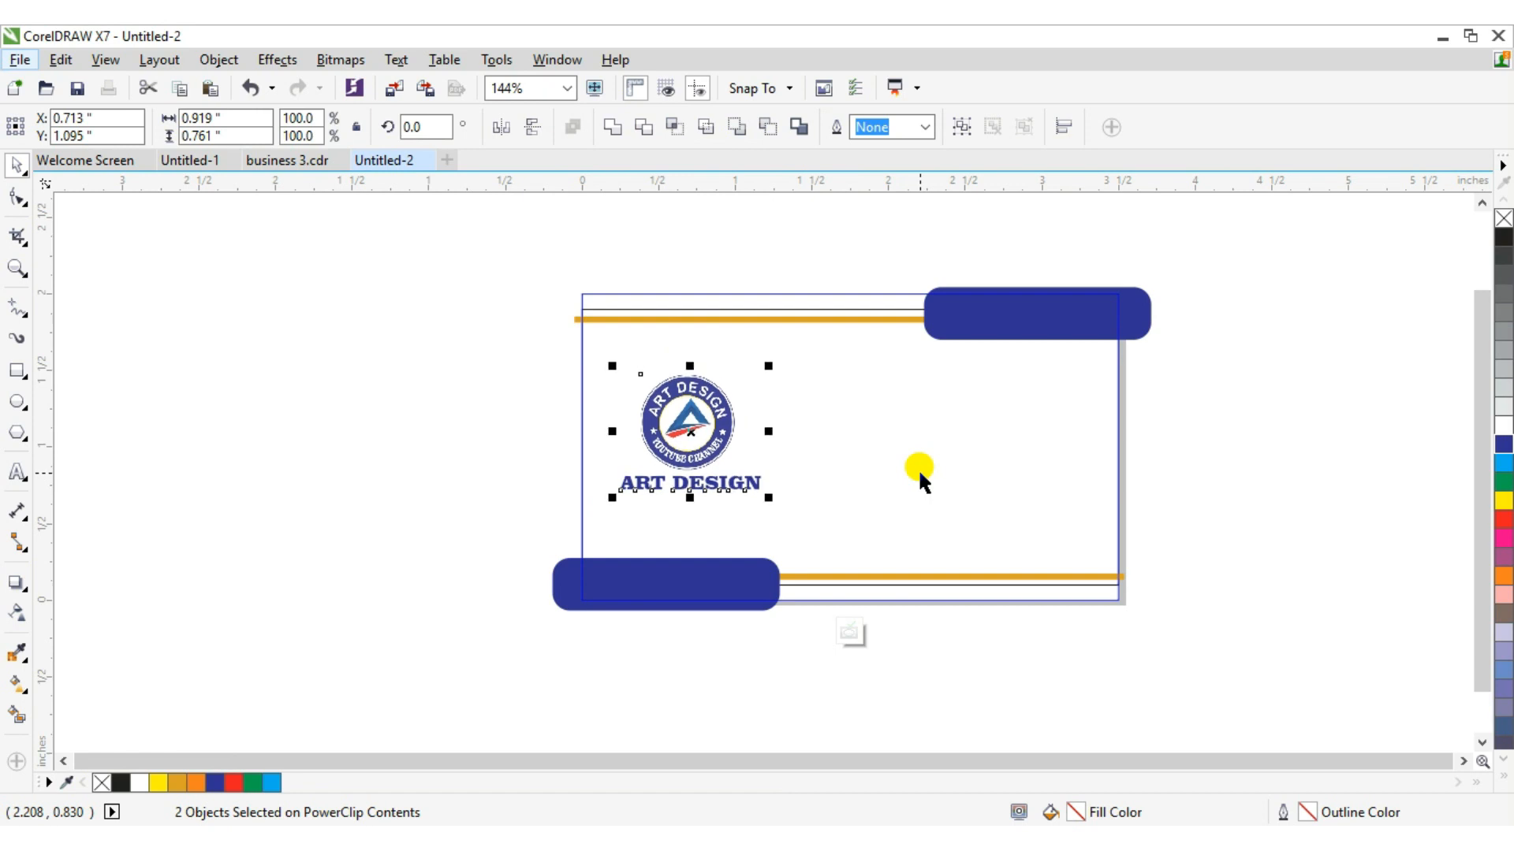
# Finish editing the PowerClip contents and deselect the card.
pyautogui.click(129, 365)
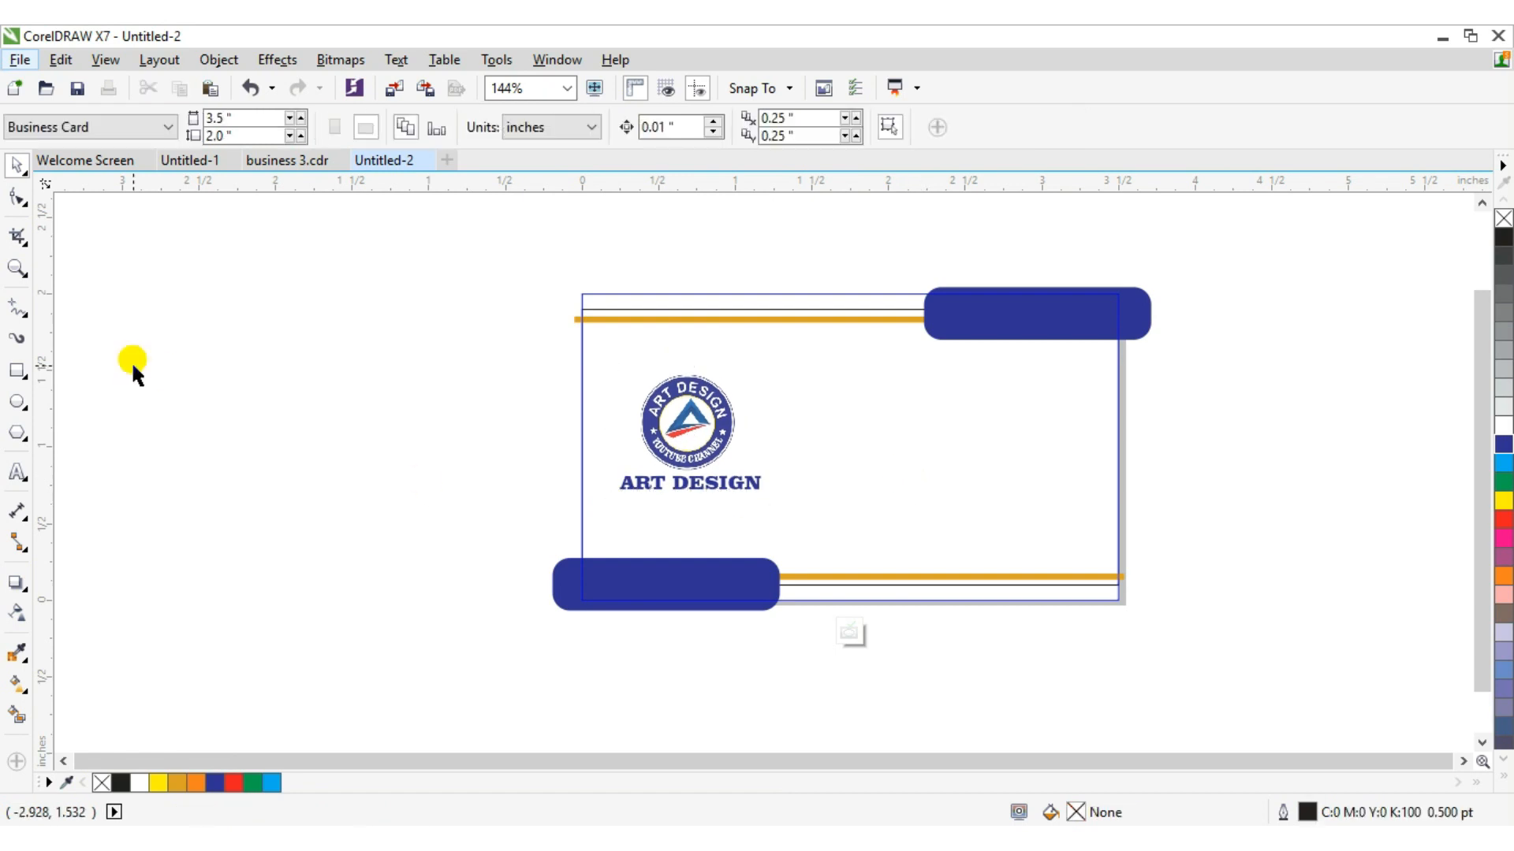
pyautogui.click(694, 438)
pyautogui.rightClick(709, 454)
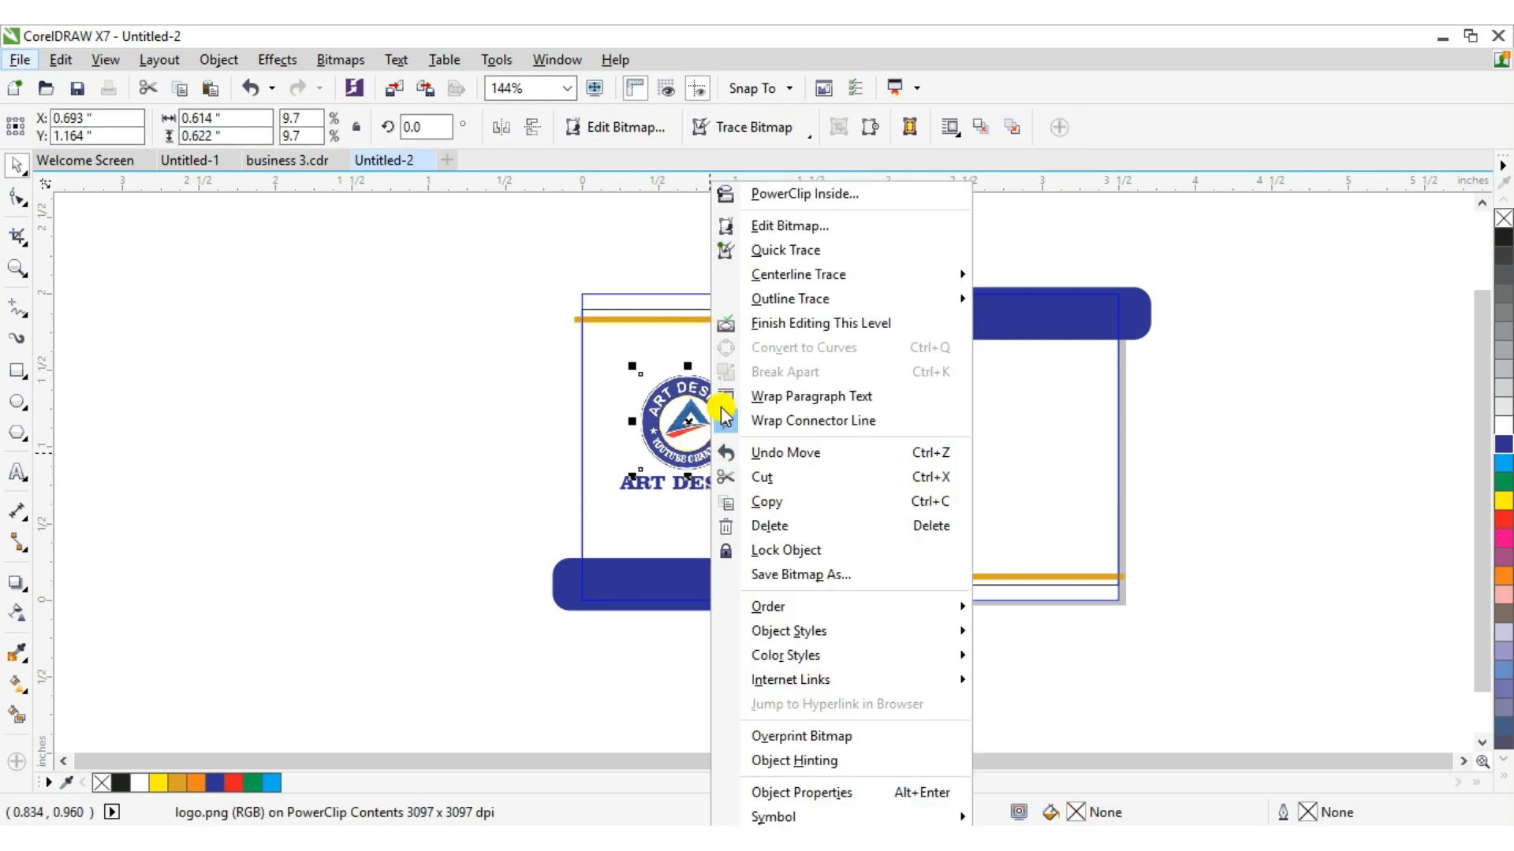
pyautogui.click(757, 323)
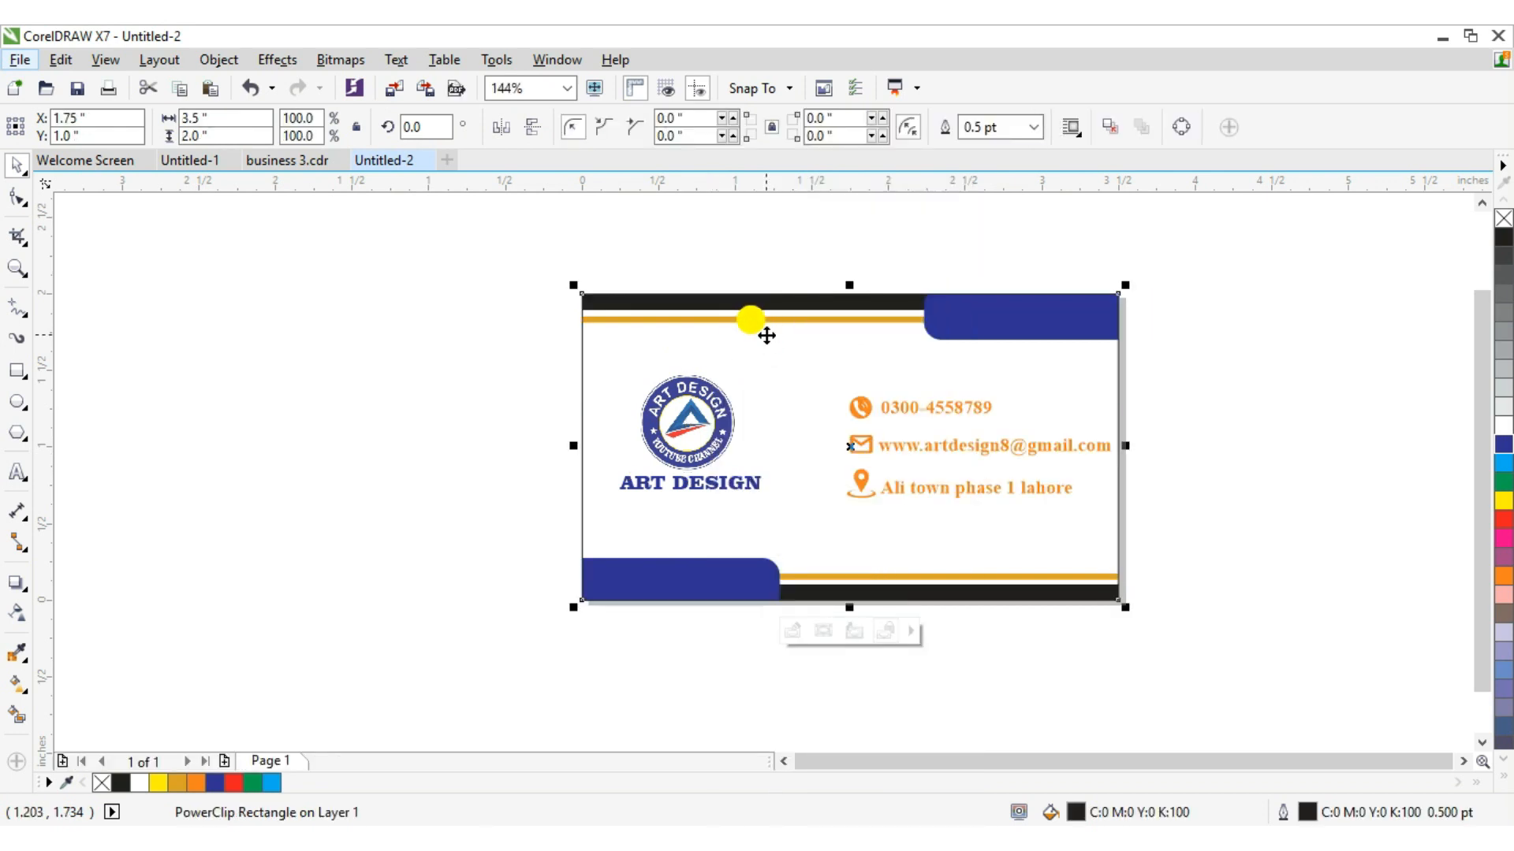
pyautogui.click(385, 322)
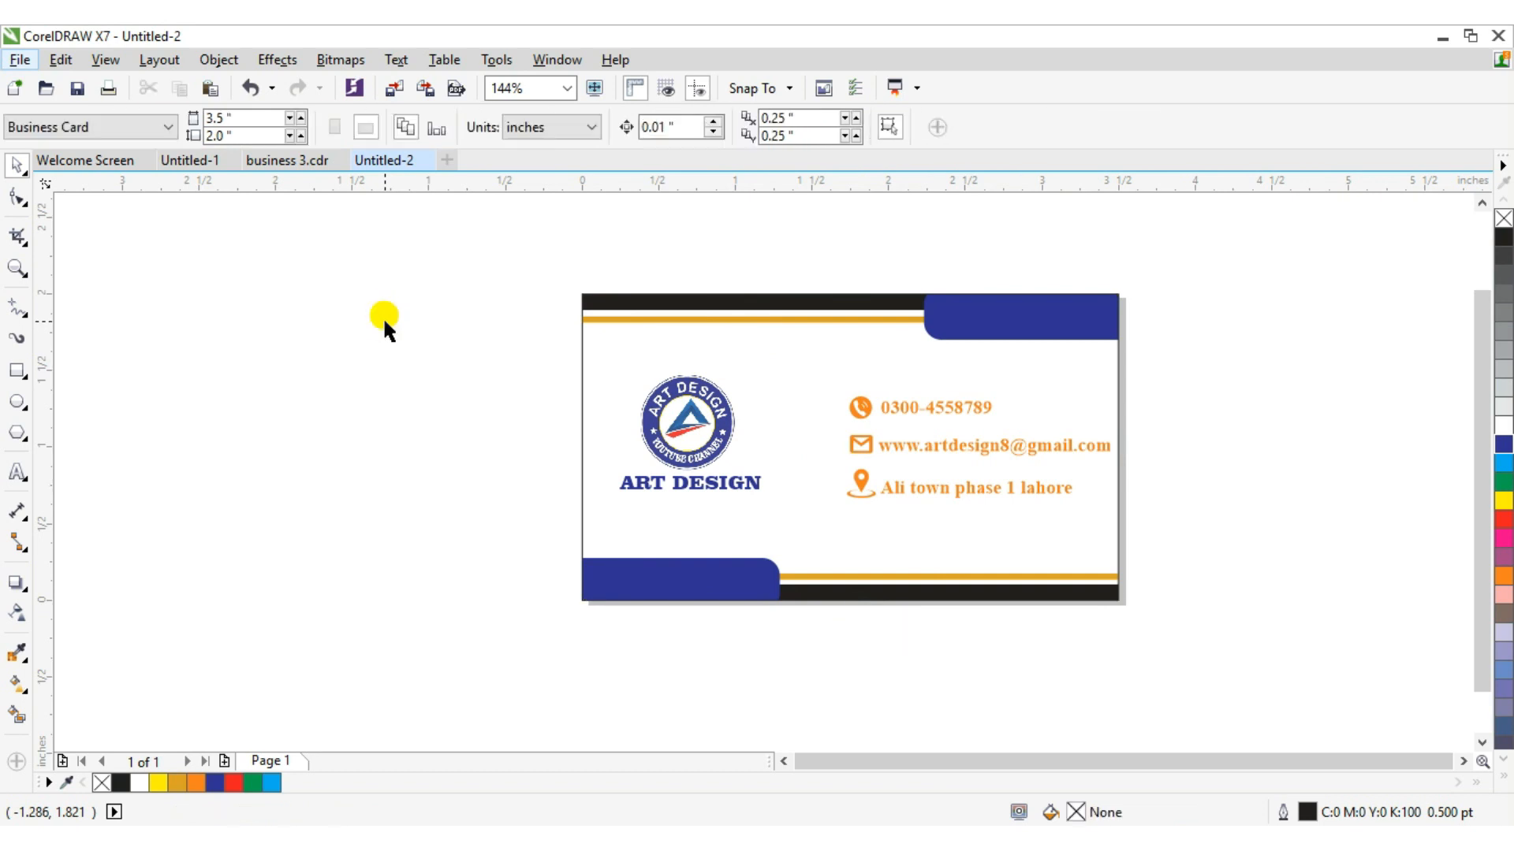
# Edit the PowerClip contents and add a drop shadow to the upper blue rounded bar, stretching it across the bar.
pyautogui.click(1044, 317)
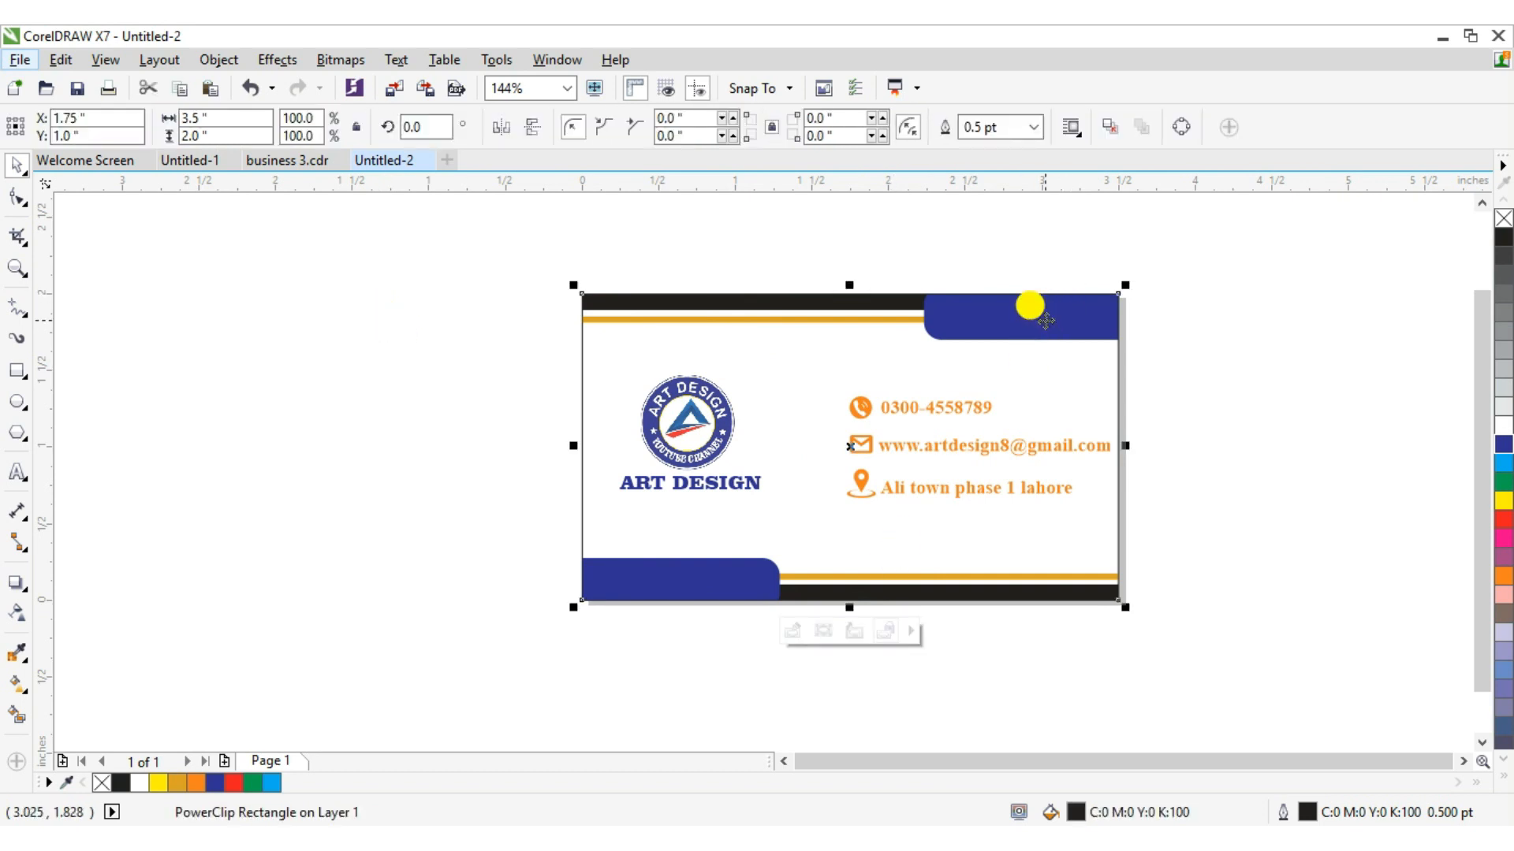
pyautogui.rightClick(1045, 320)
pyautogui.click(1152, 250)
pyautogui.click(1017, 308)
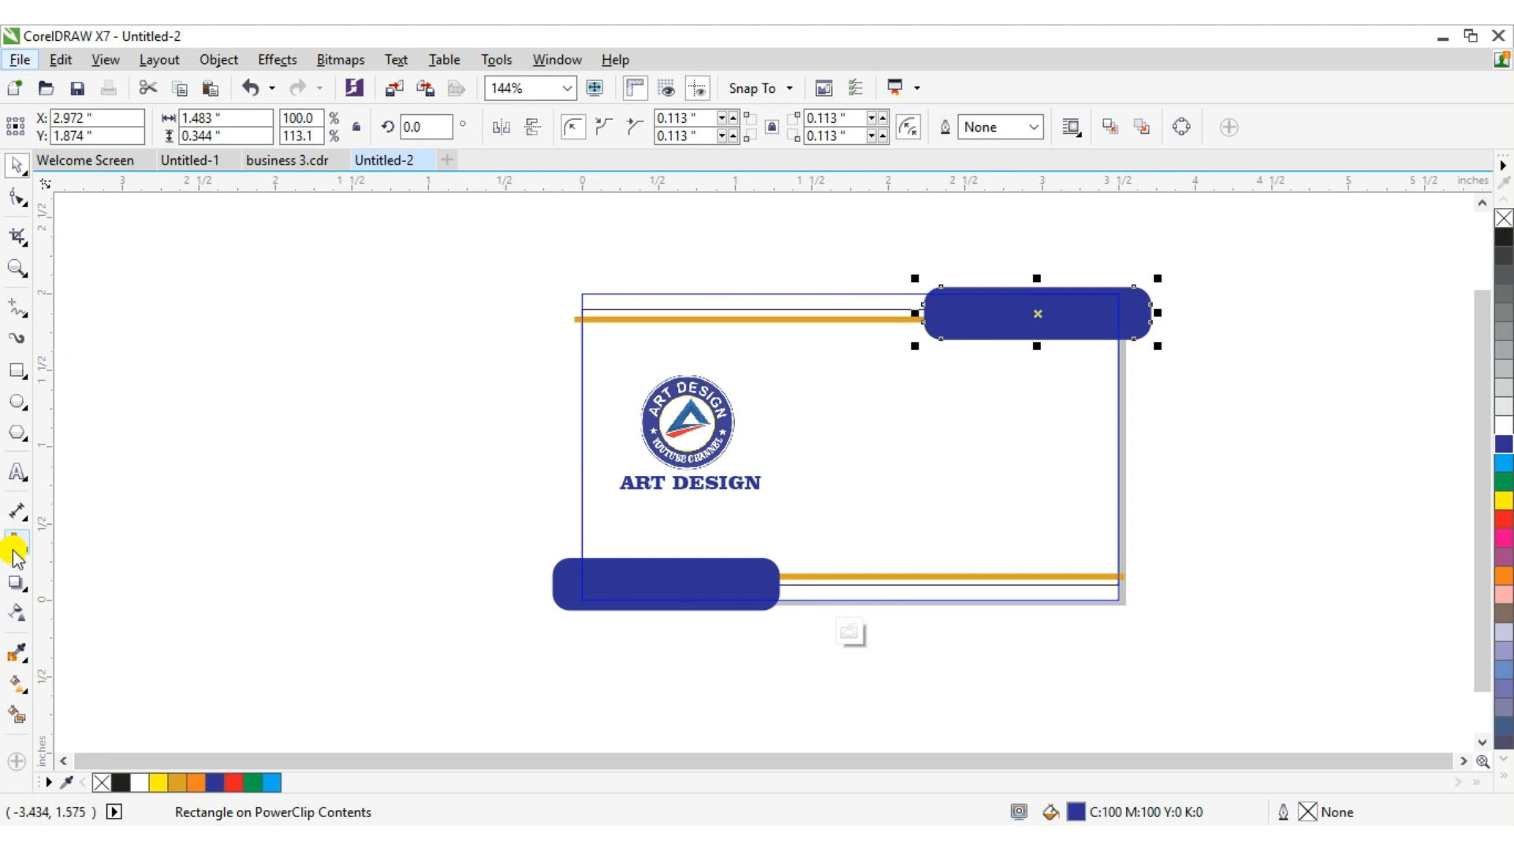
pyautogui.click(17, 583)
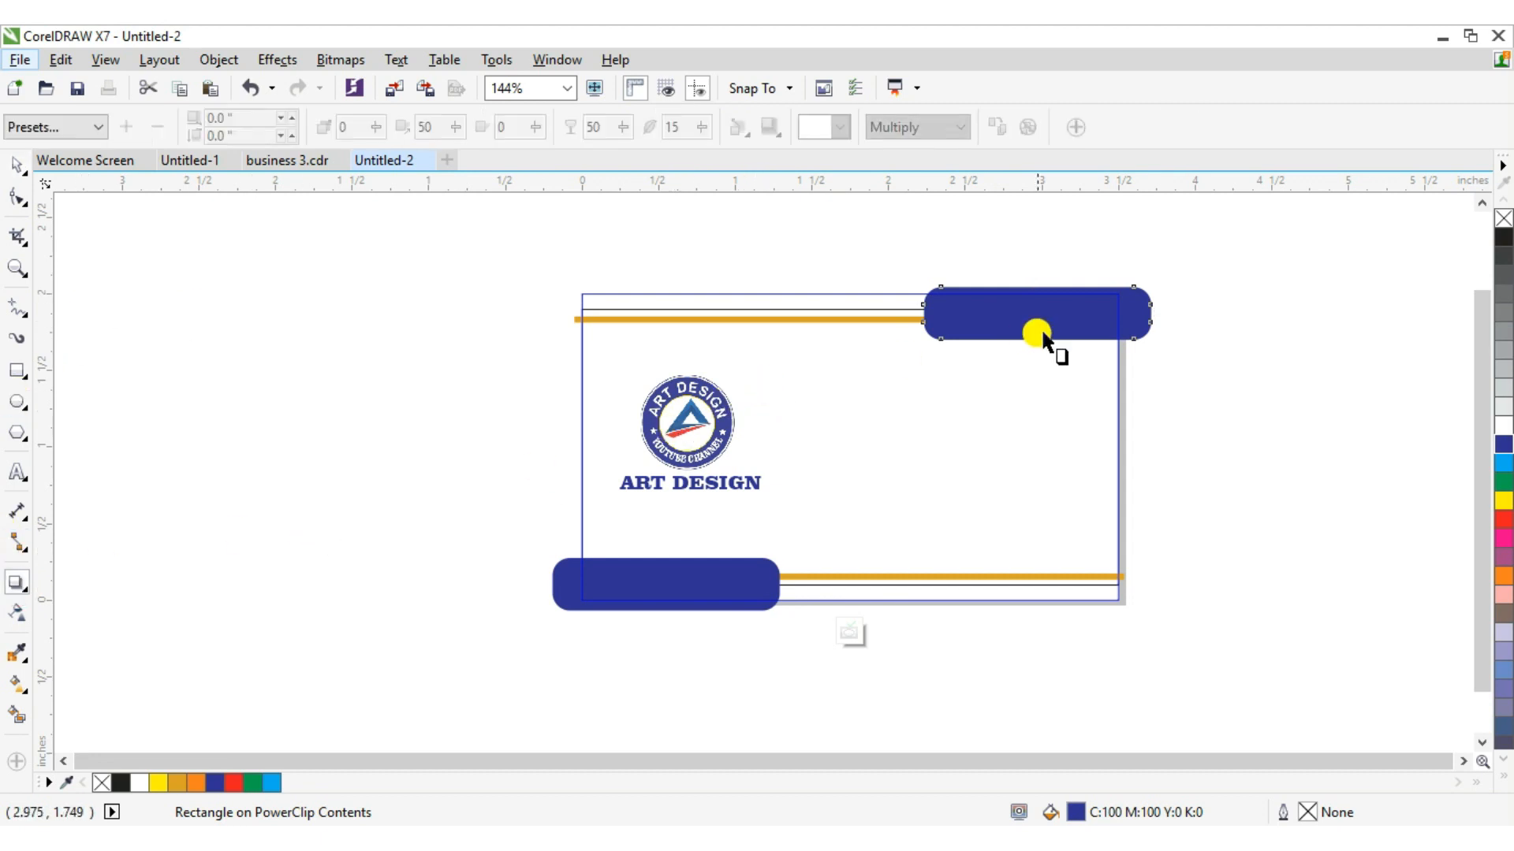
pyautogui.moveTo(1035, 314)
pyautogui.mouseDown()
pyautogui.moveTo(1035, 371)
pyautogui.moveTo(1025, 338)
pyautogui.mouseUp()
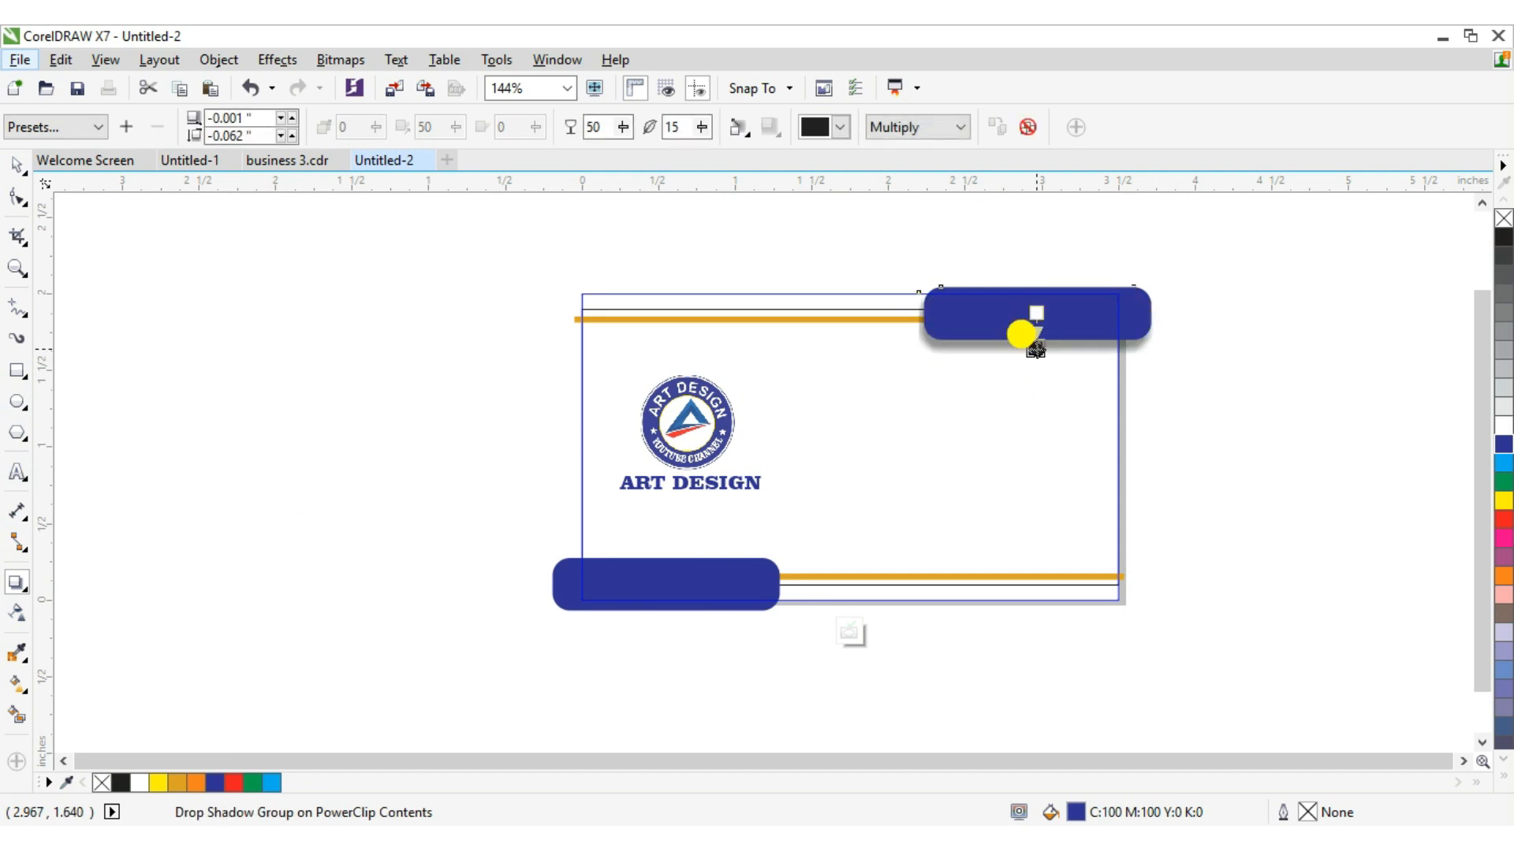
pyautogui.moveTo(922, 313); pyautogui.dragTo(1127, 319)
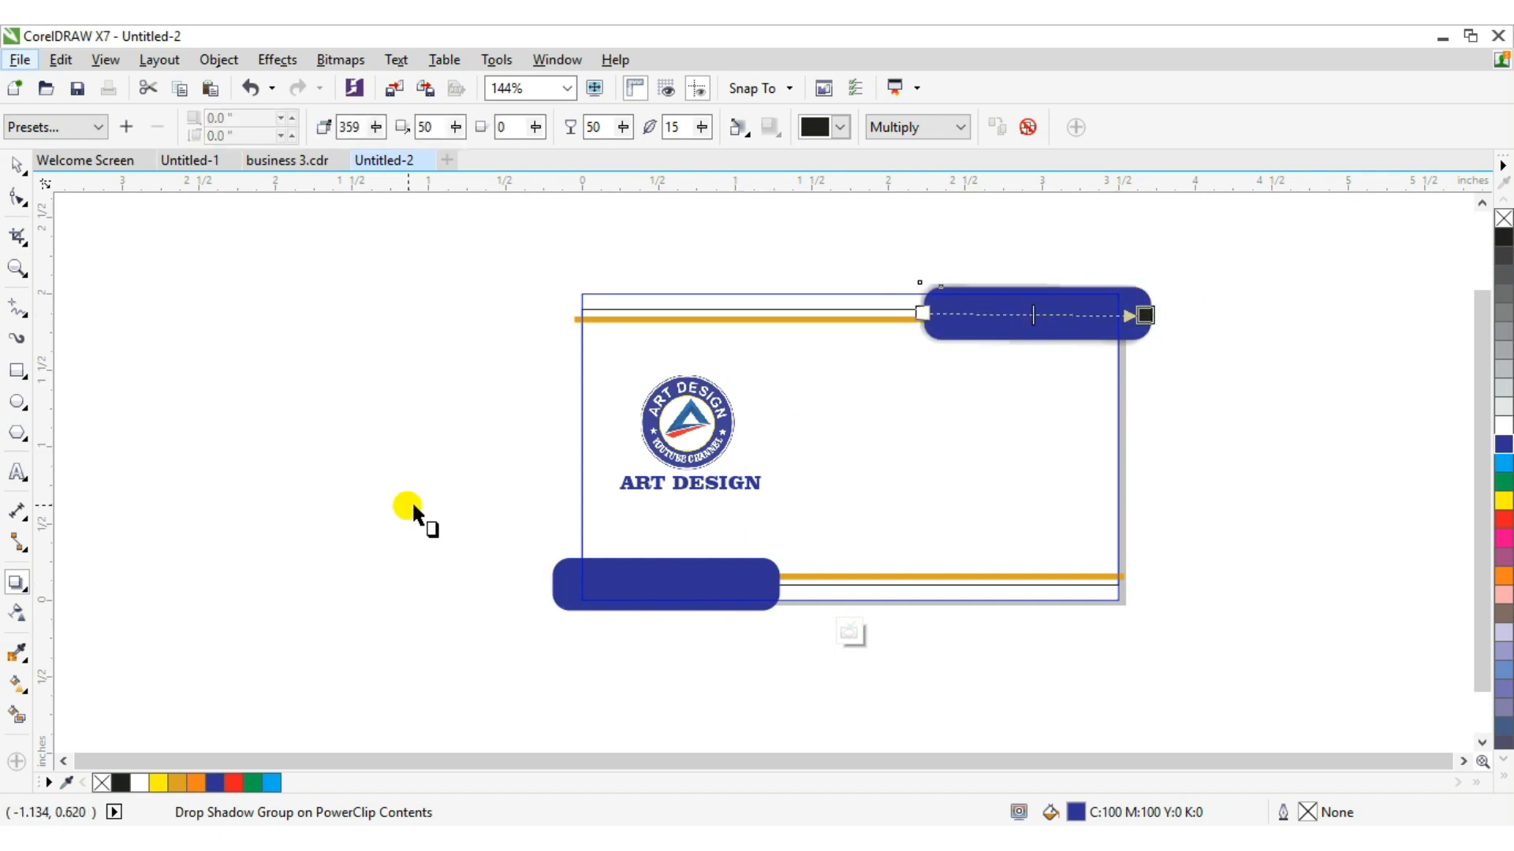
# Add a drop shadow to the lower blue rounded bar, then reselect the upper bar.
pyautogui.click(17, 167)
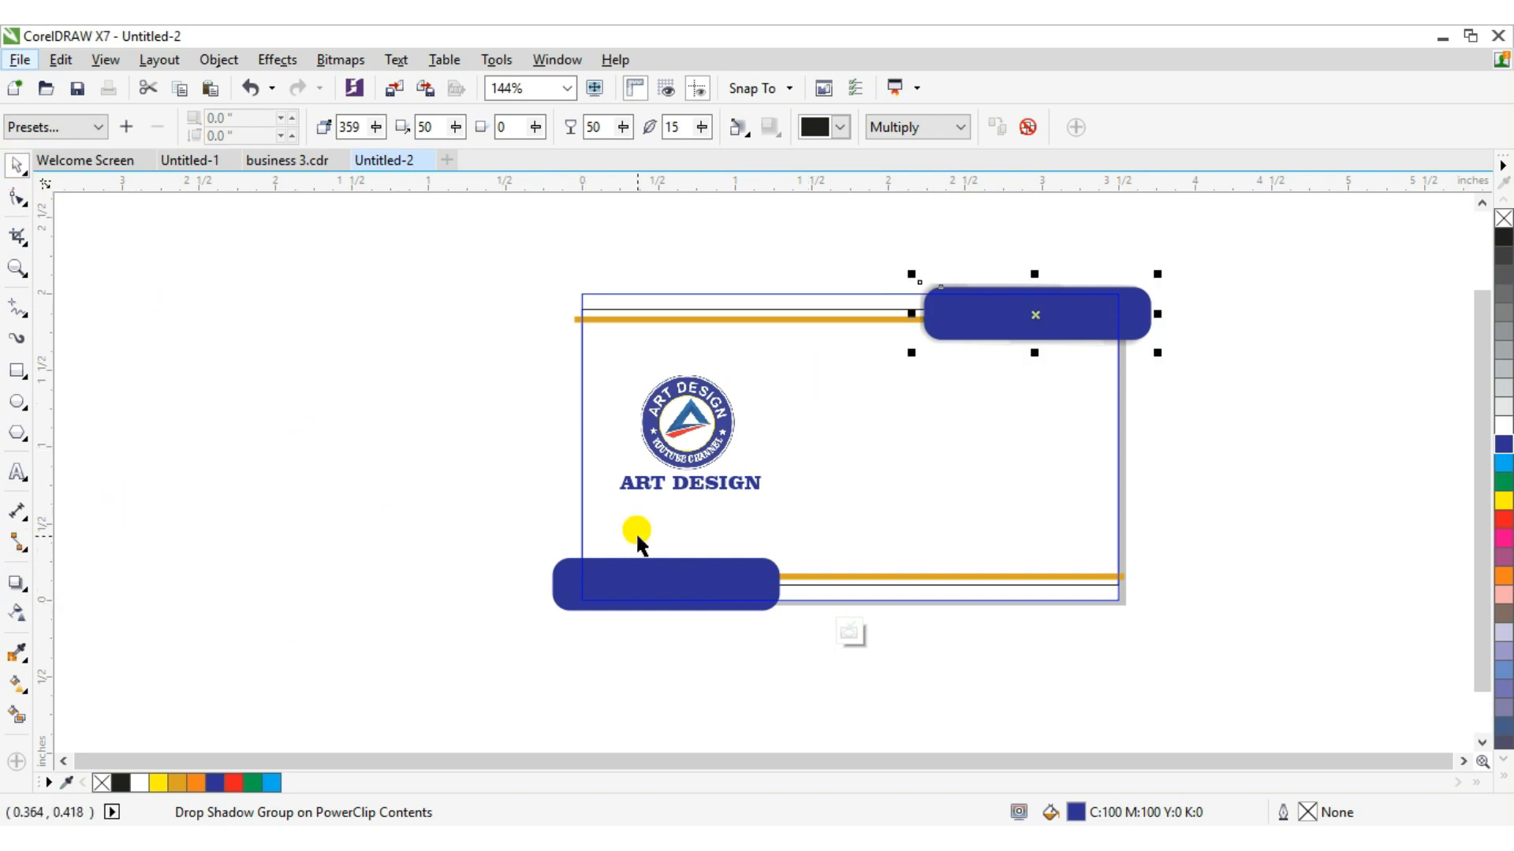
pyautogui.click(654, 584)
pyautogui.click(16, 582)
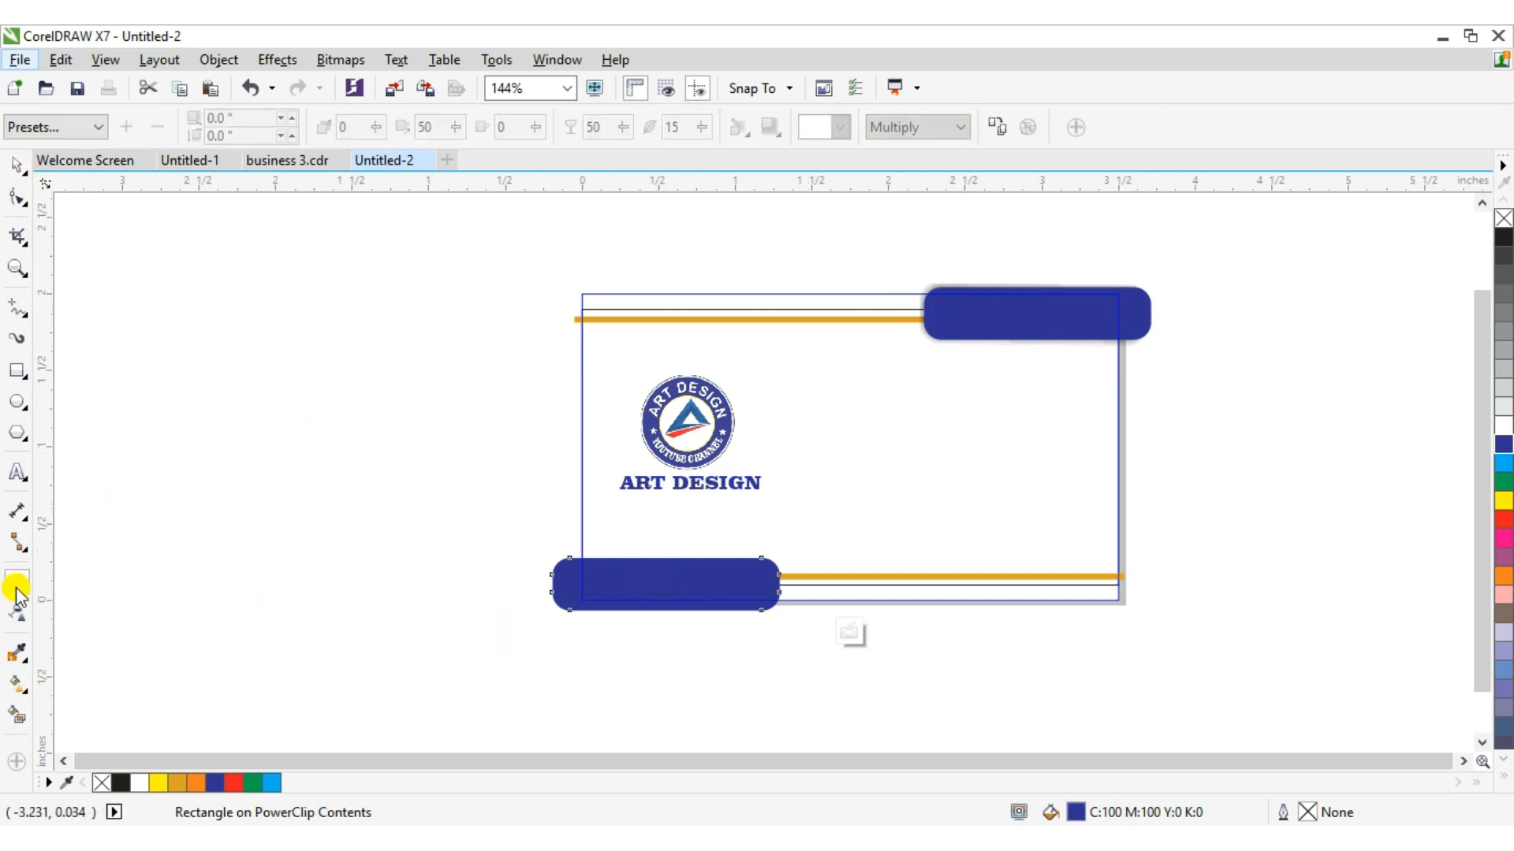
pyautogui.moveTo(692, 599); pyautogui.dragTo(673, 549)
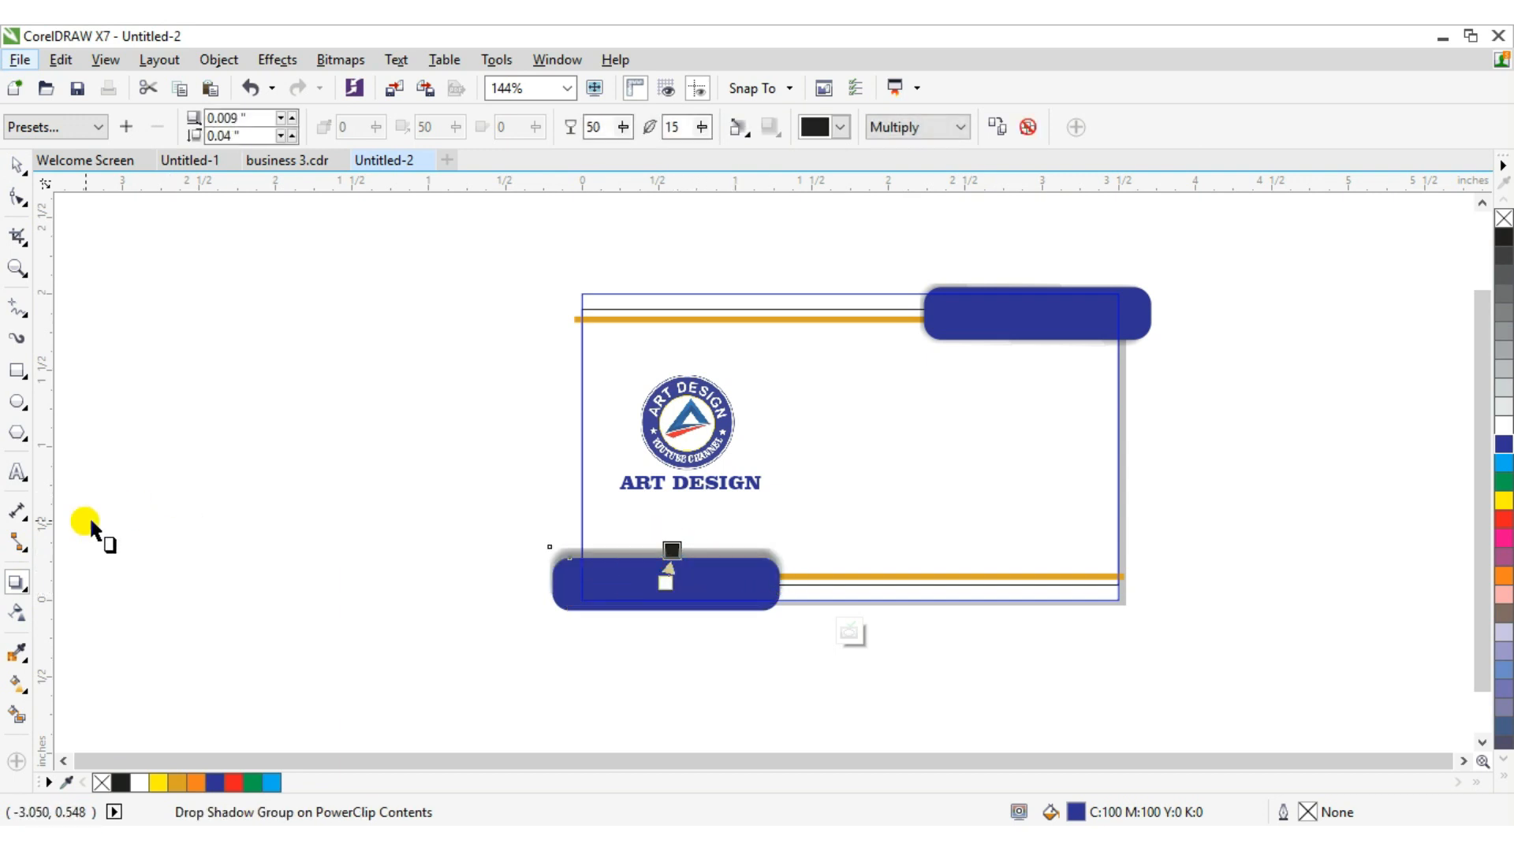
pyautogui.click(16, 165)
pyautogui.click(1004, 315)
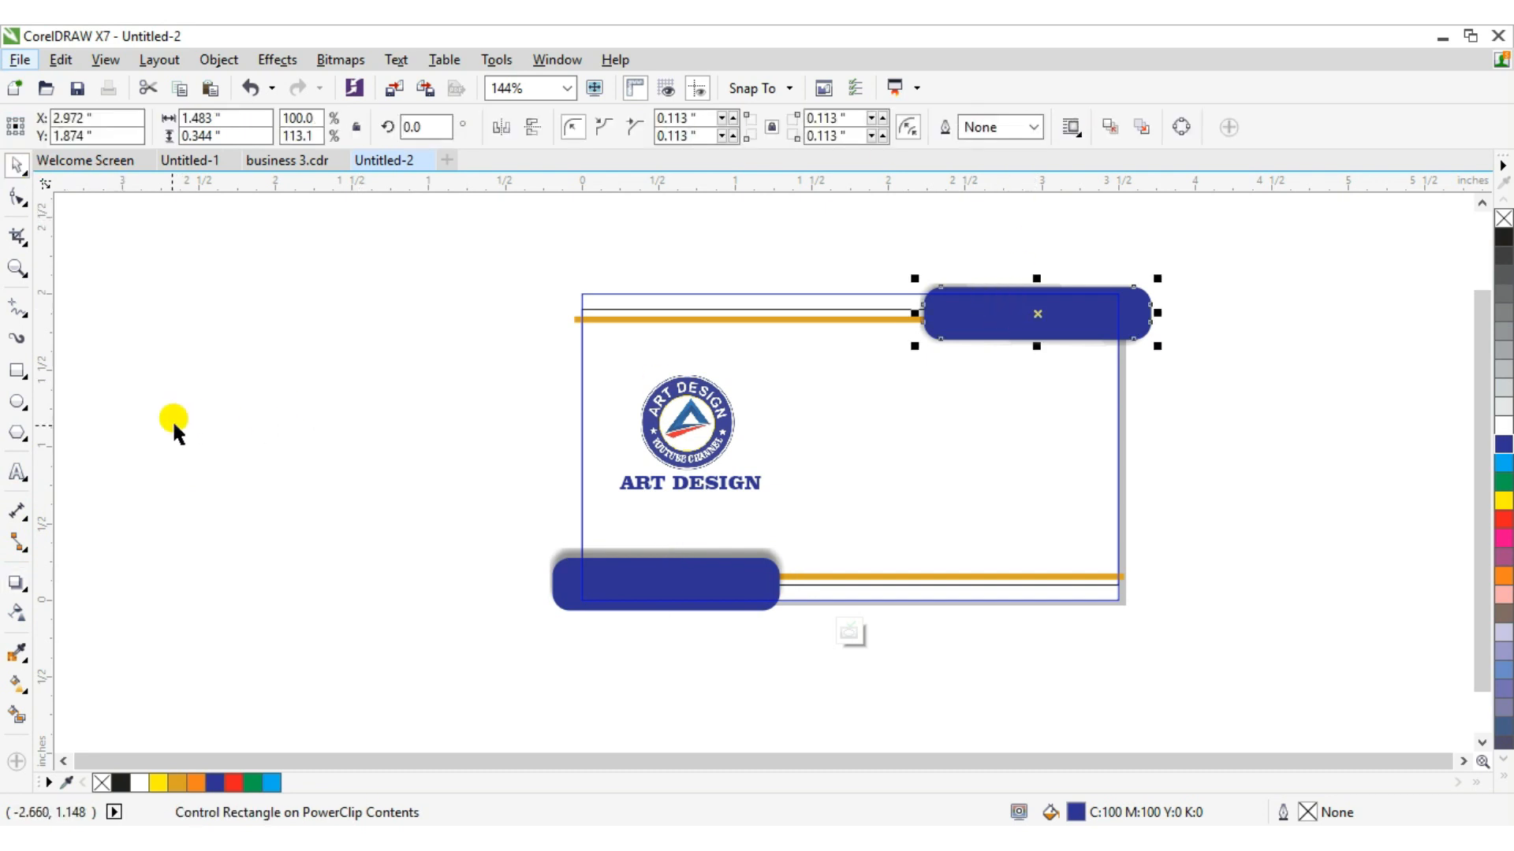
# Try dragging a drop shadow across the upper blue rounded bar and adjusting it, then undo those shadow edits.
pyautogui.click(16, 585)
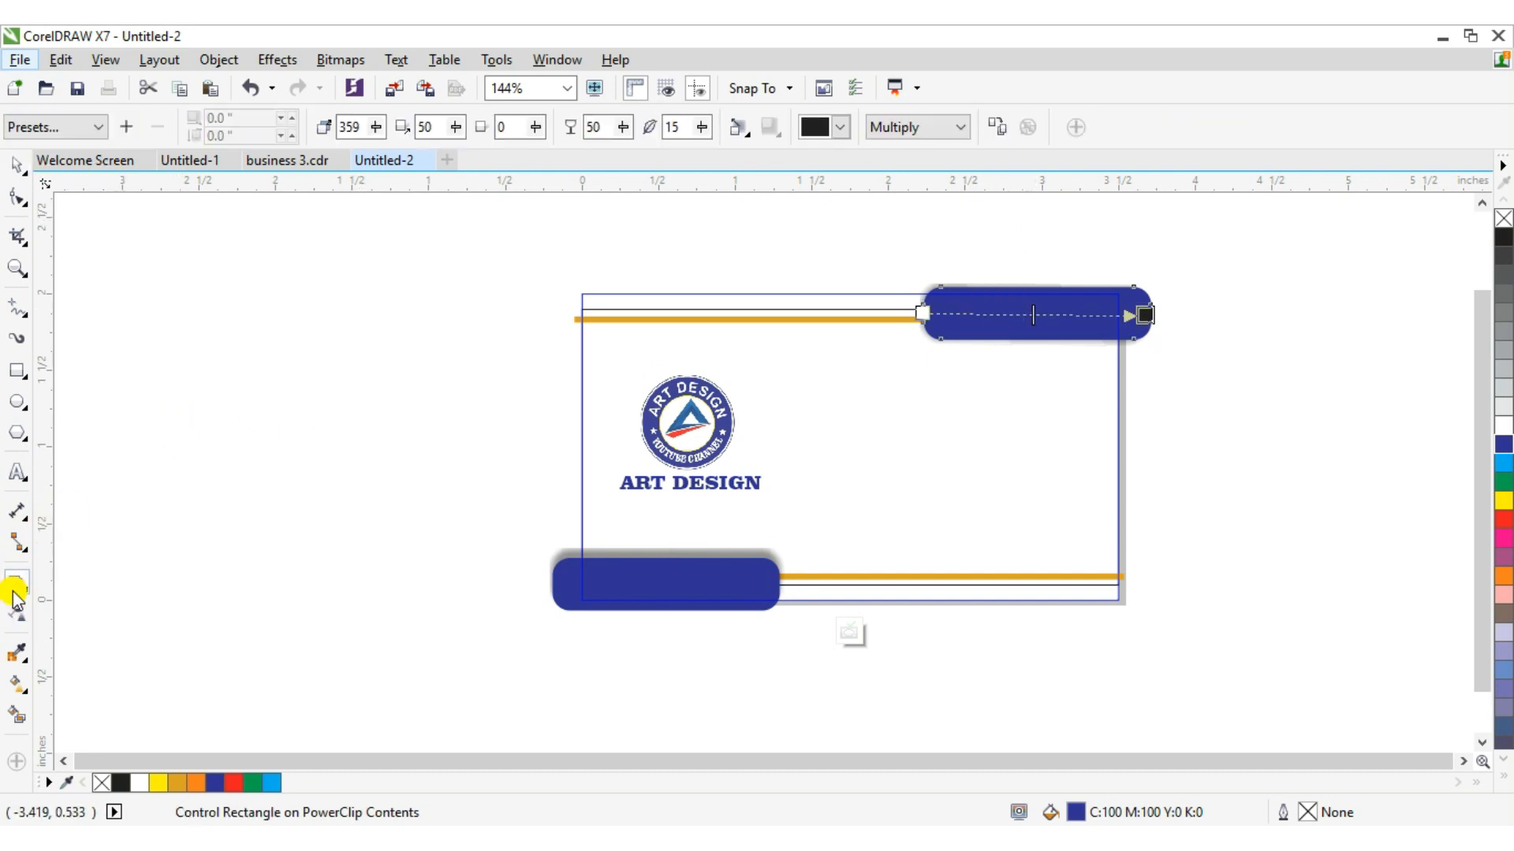
pyautogui.moveTo(1139, 318); pyautogui.dragTo(927, 326)
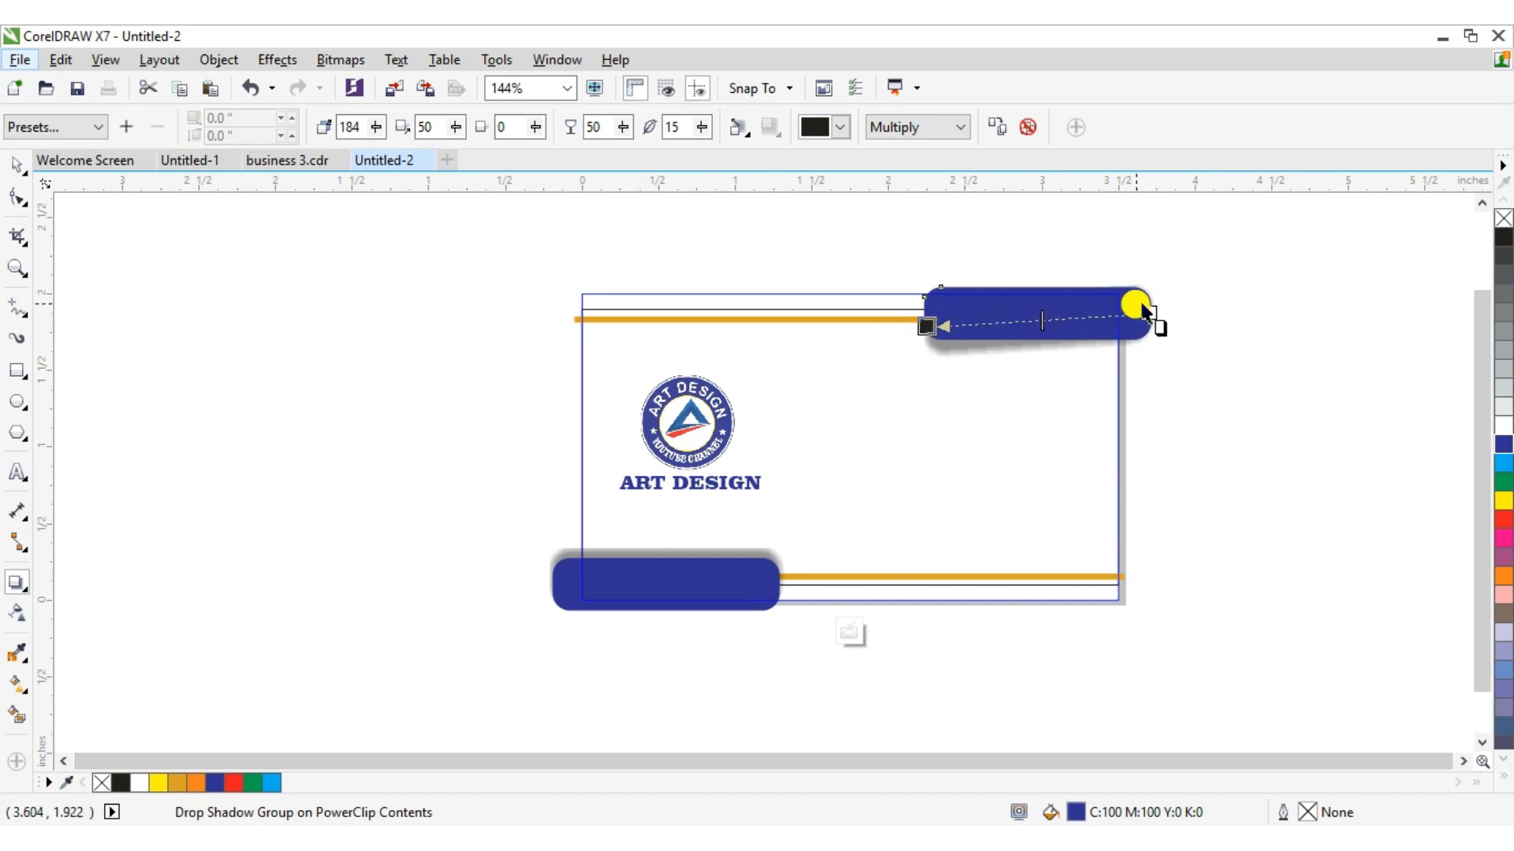
pyautogui.moveTo(1147, 313); pyautogui.dragTo(1151, 347)
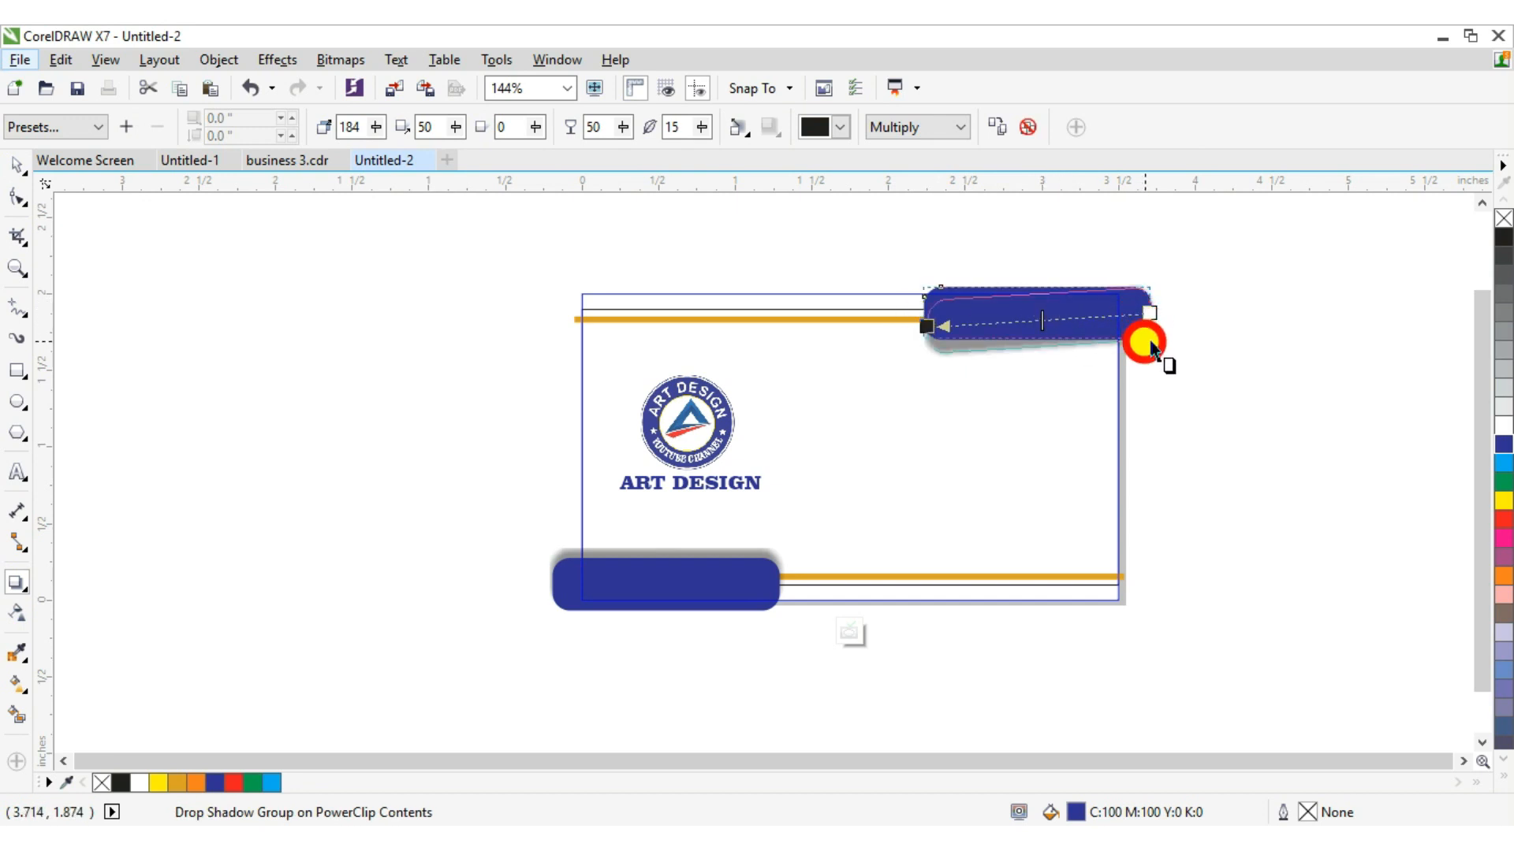
pyautogui.moveTo(930, 326); pyautogui.dragTo(1077, 251)
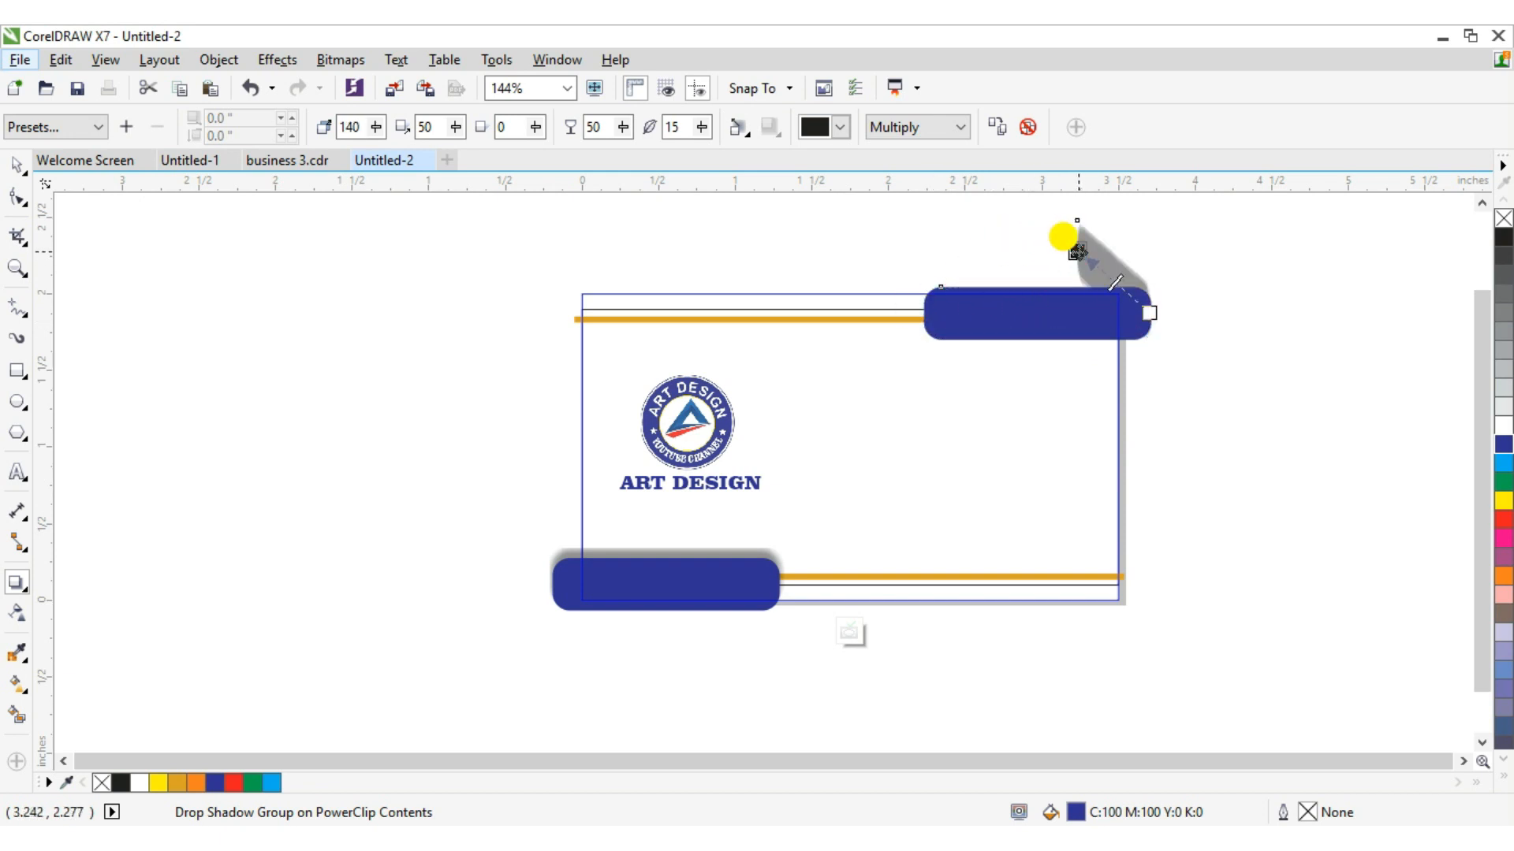
pyautogui.hotkey('ctrl', 'z')
pyautogui.hotkey('ctrl', 'z')
pyautogui.hotkey('ctrl', 'z')
pyautogui.hotkey('ctrl', 'z')
pyautogui.hotkey('ctrl', 'z')
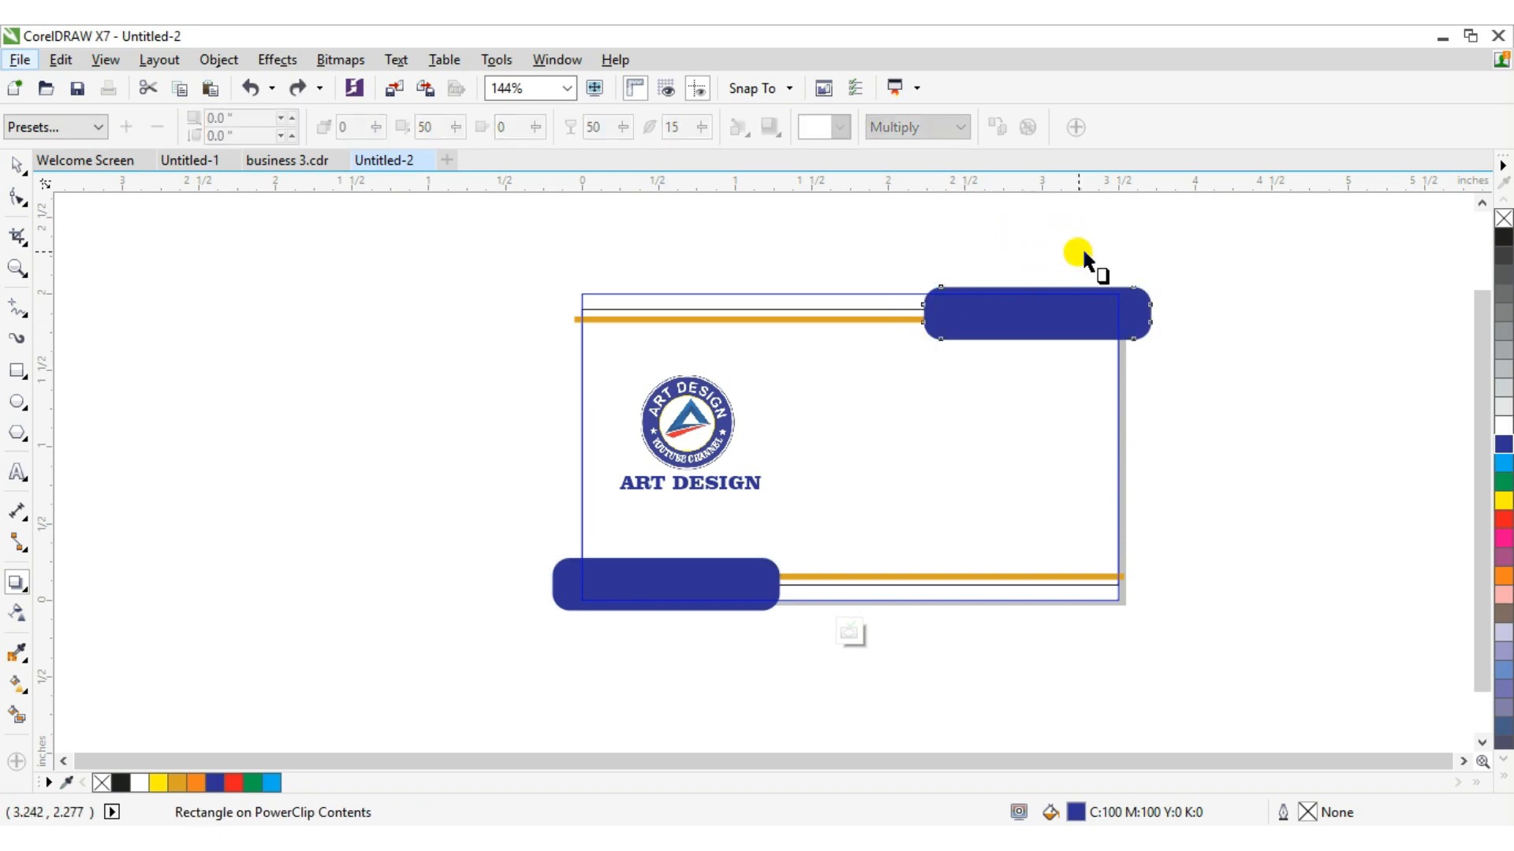
pyautogui.hotkey('ctrl', 'z')
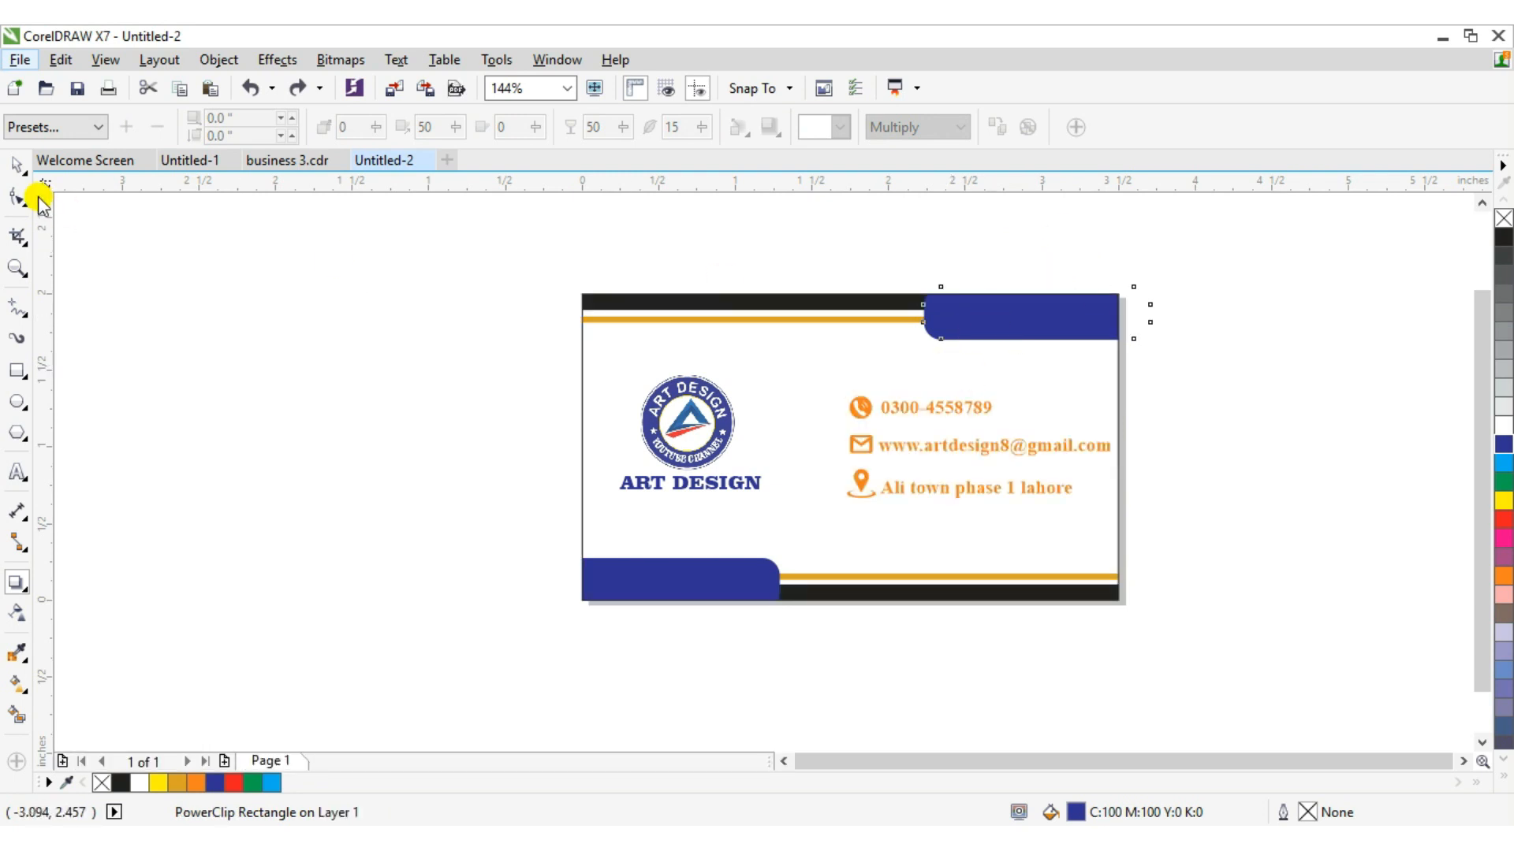
pyautogui.click(16, 164)
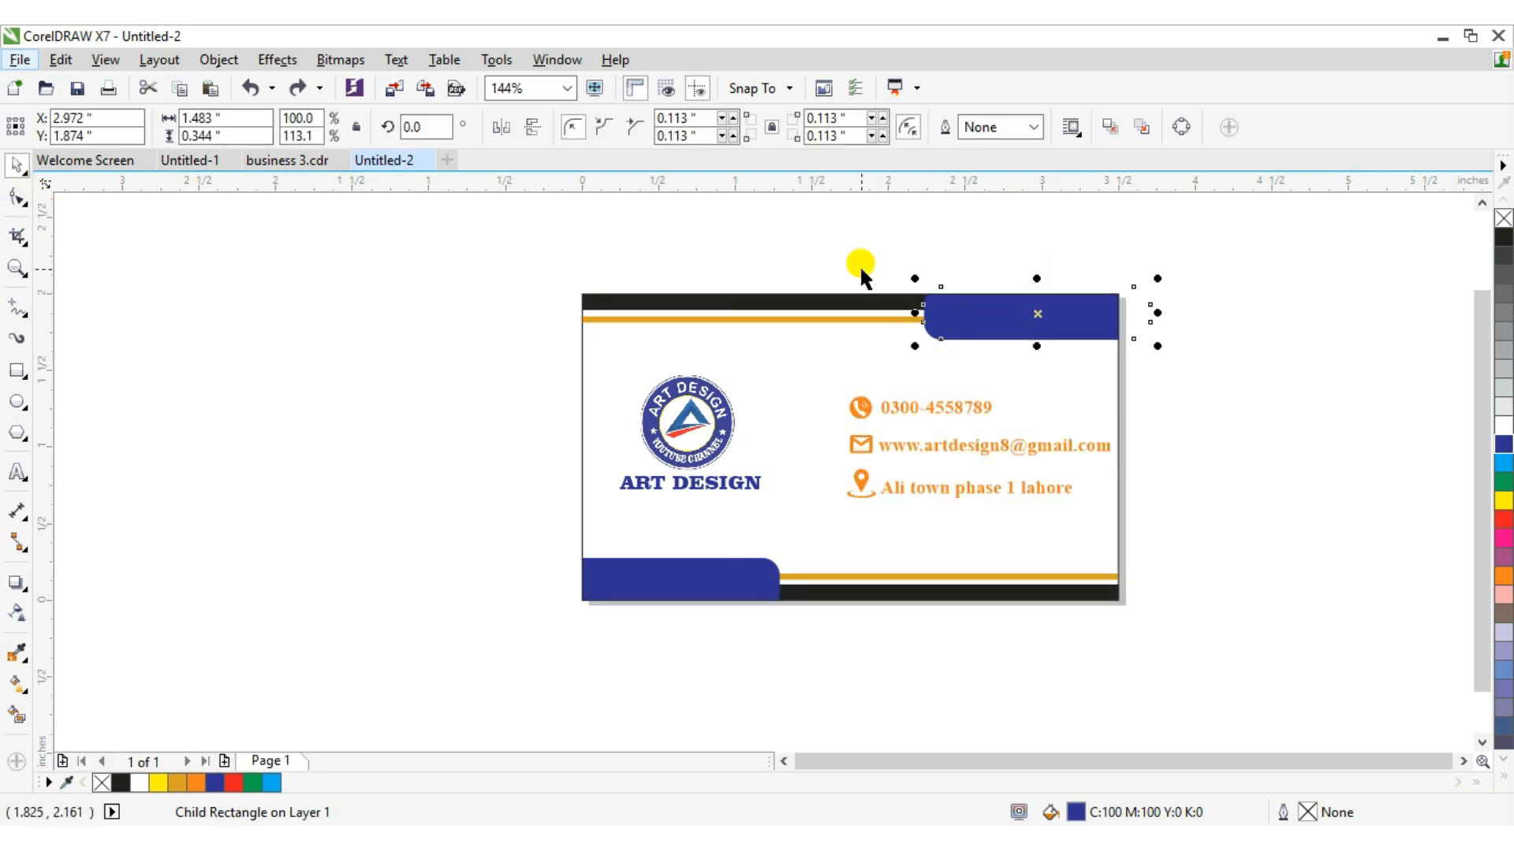
pyautogui.rightClick(1078, 339)
pyautogui.click(794, 409)
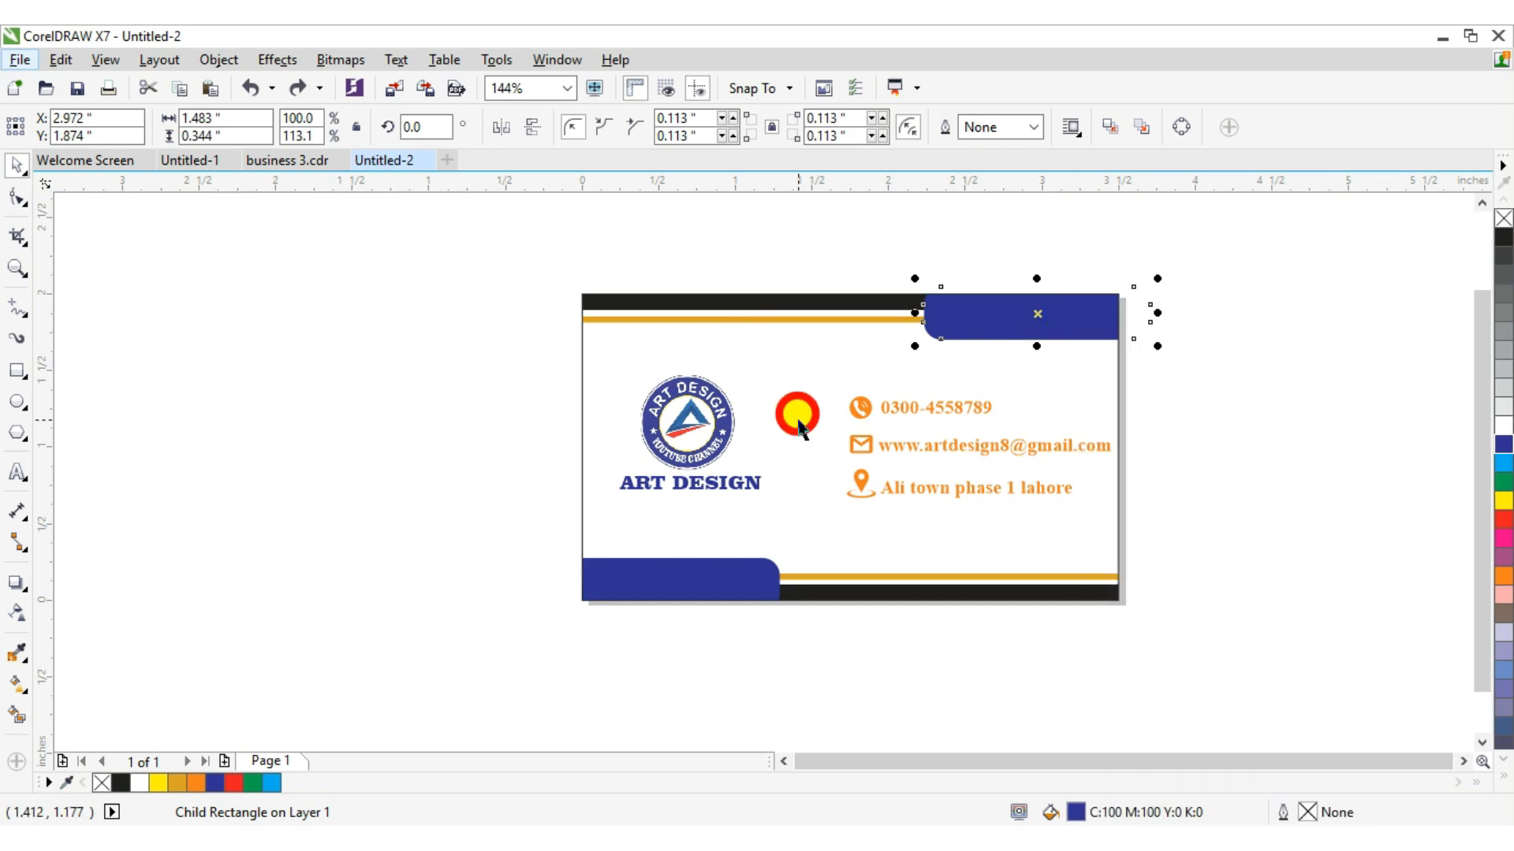
pyautogui.click(799, 426)
pyautogui.rightClick(832, 391)
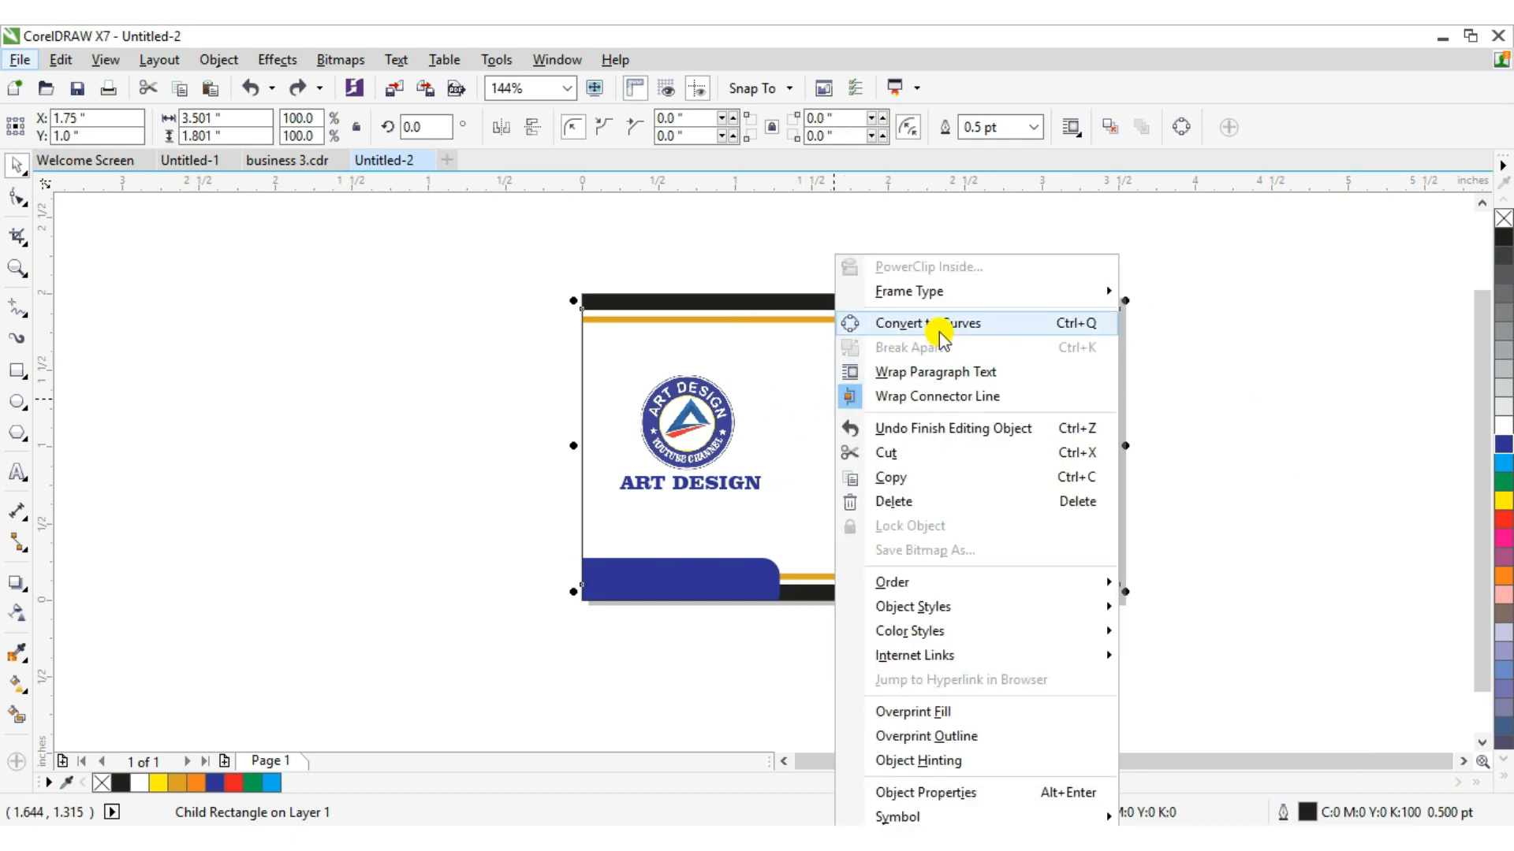
pyautogui.click(813, 351)
pyautogui.click(980, 303)
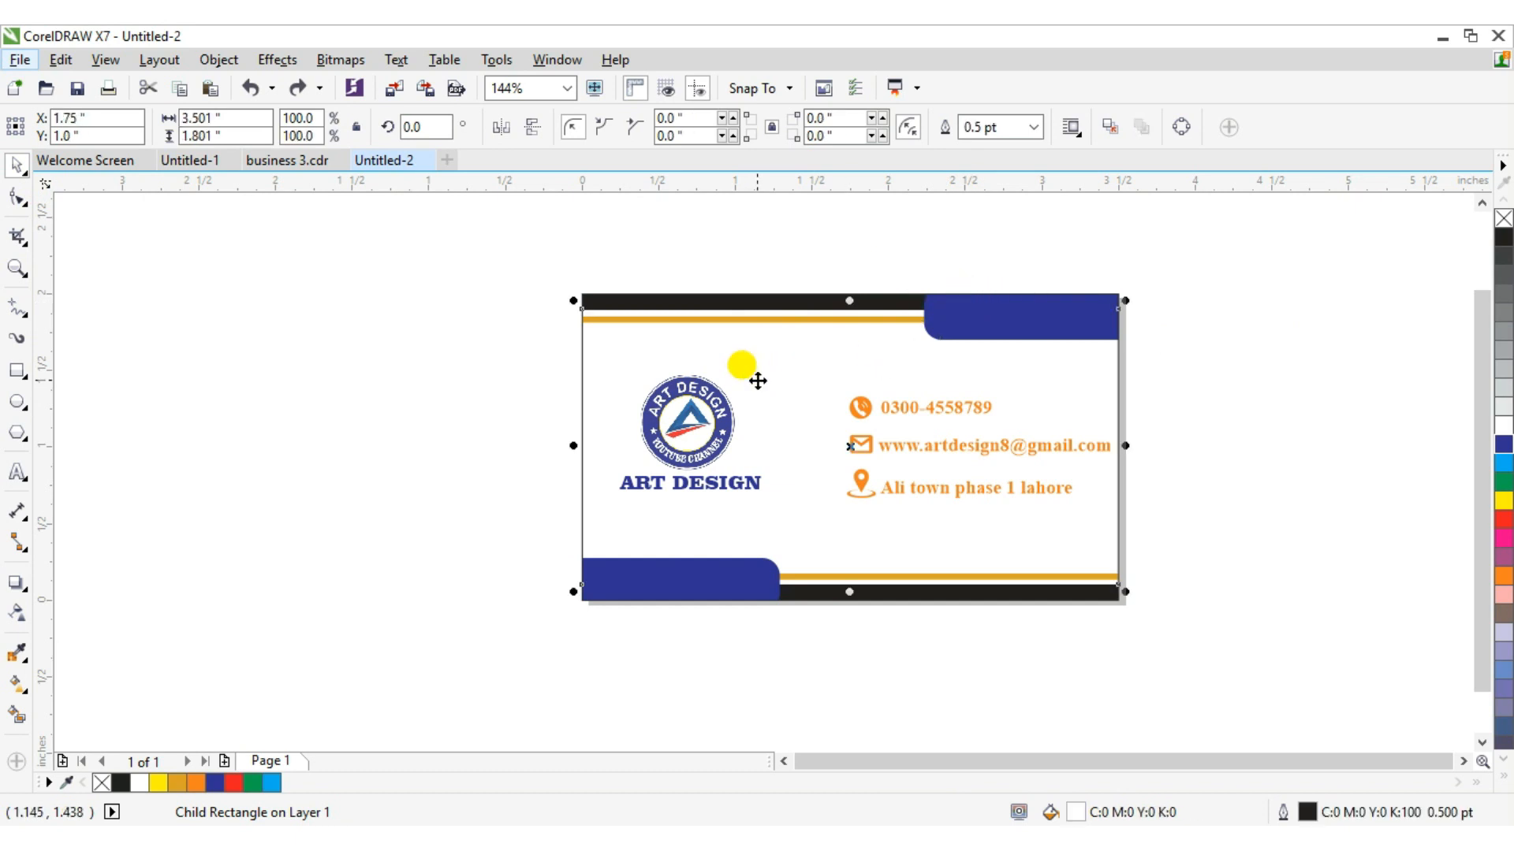
pyautogui.click(694, 429)
pyautogui.rightClick(699, 434)
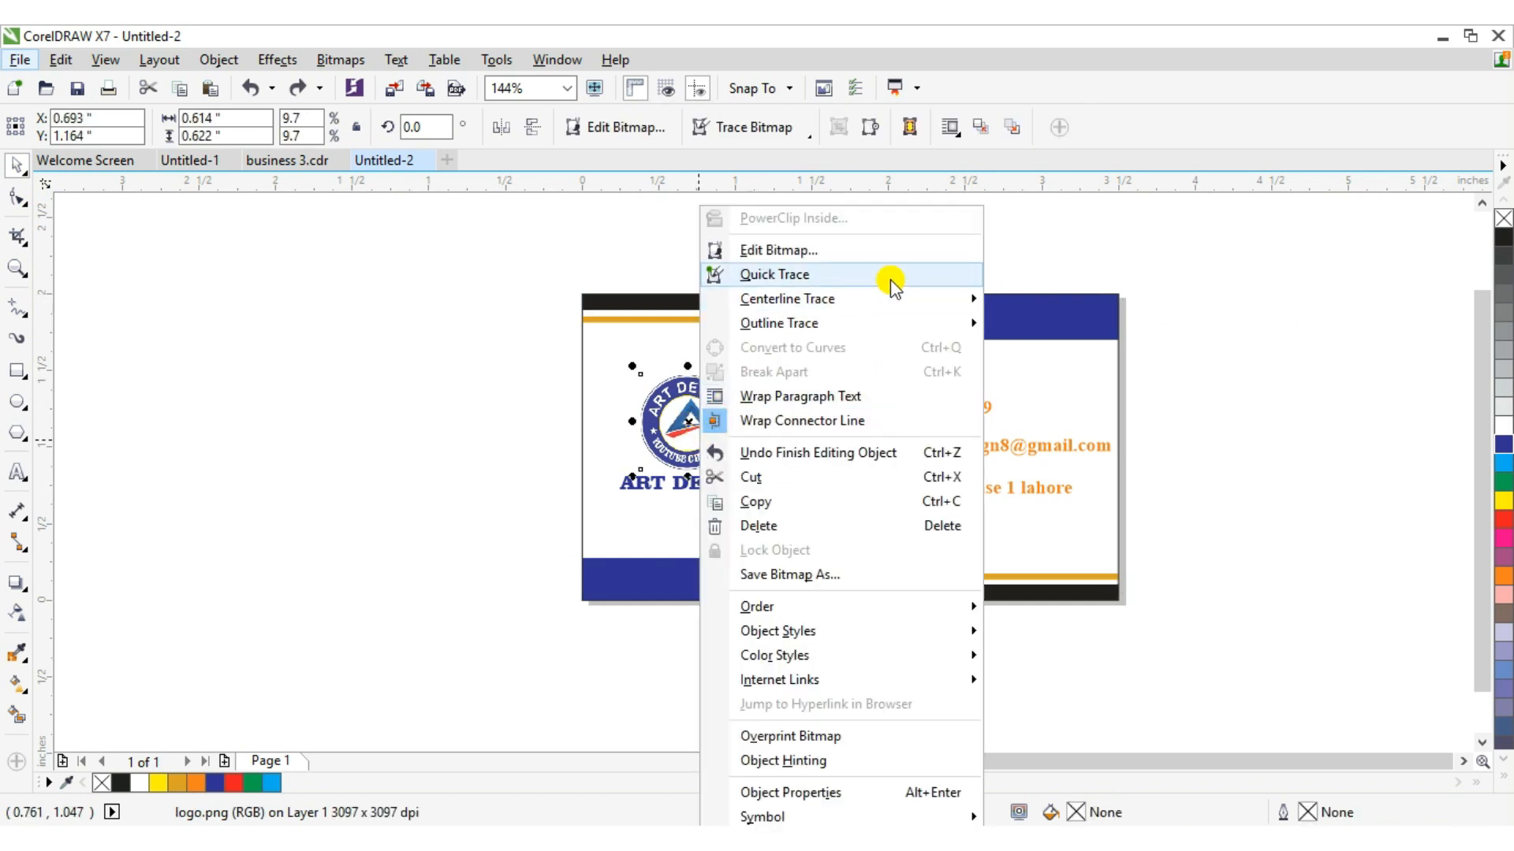
pyautogui.click(628, 399)
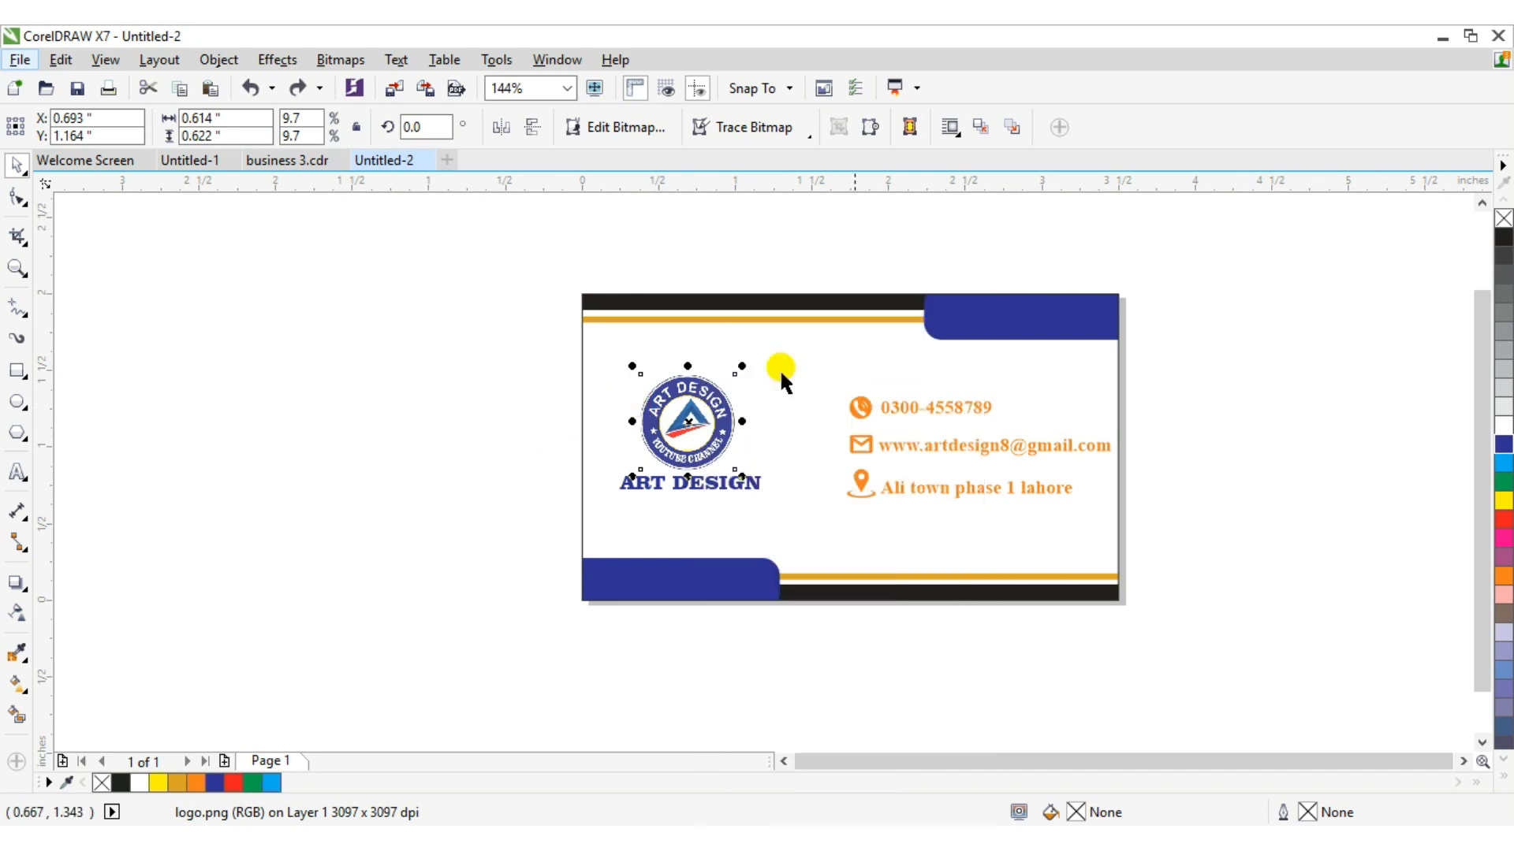
# Add a drop shadow offset just below the upper blue bar.
pyautogui.click(1050, 323)
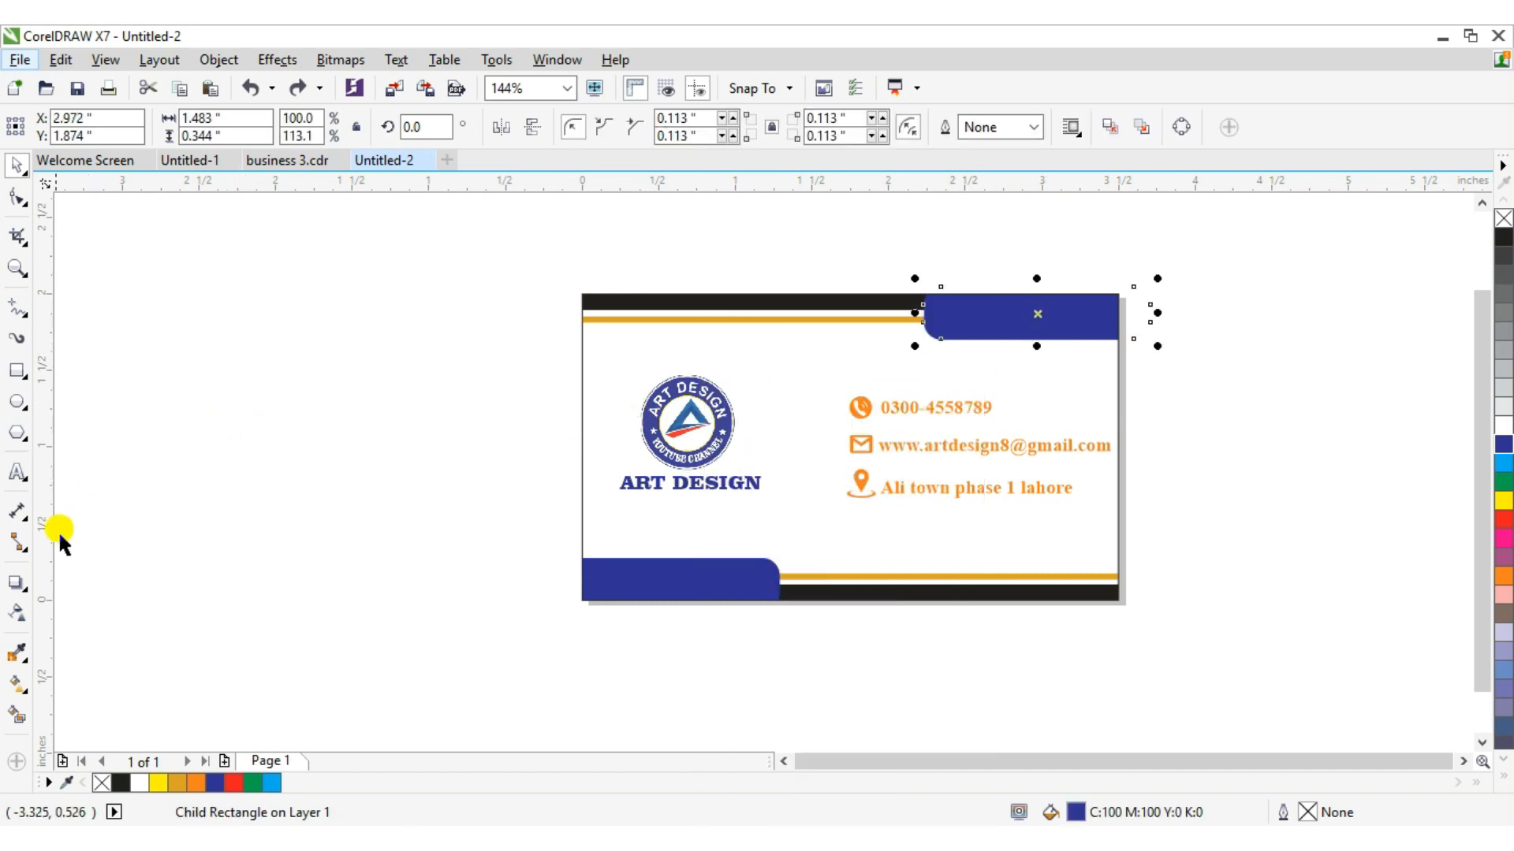
pyautogui.click(17, 582)
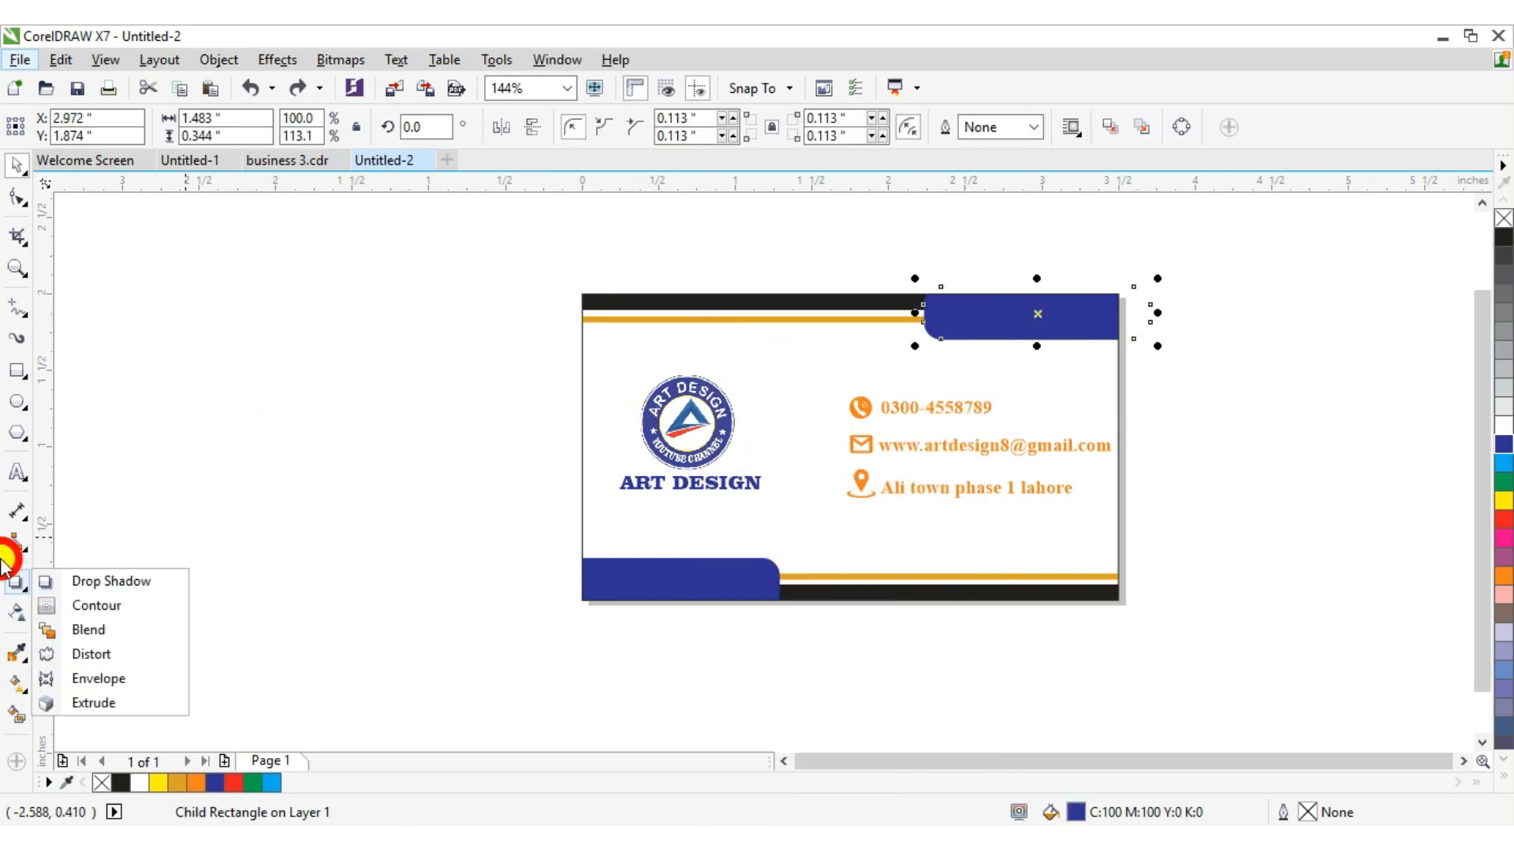
pyautogui.click(52, 581)
pyautogui.moveTo(1001, 309); pyautogui.dragTo(995, 347)
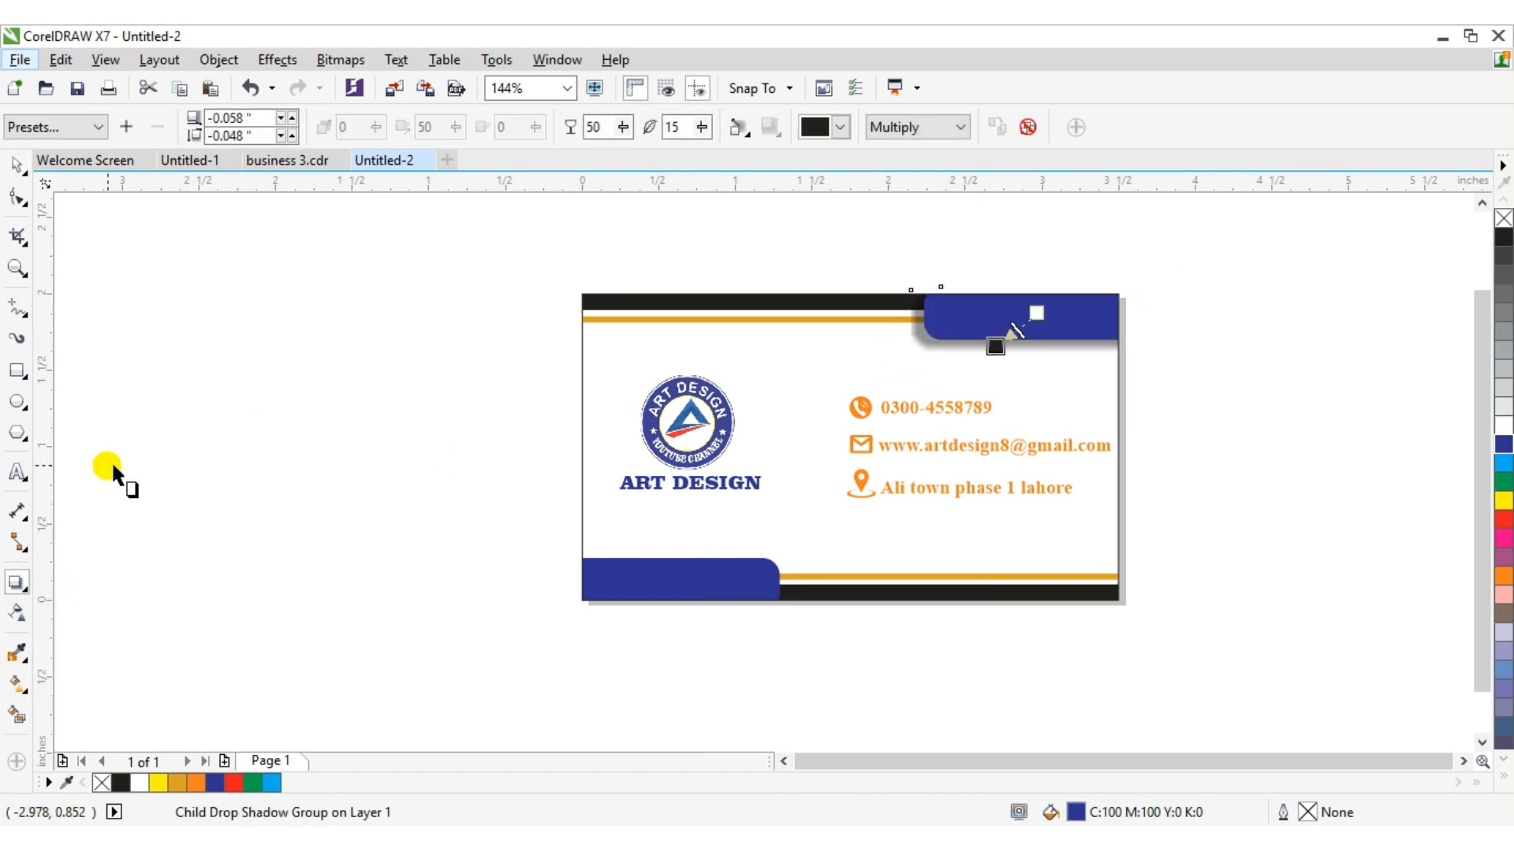
pyautogui.click(16, 164)
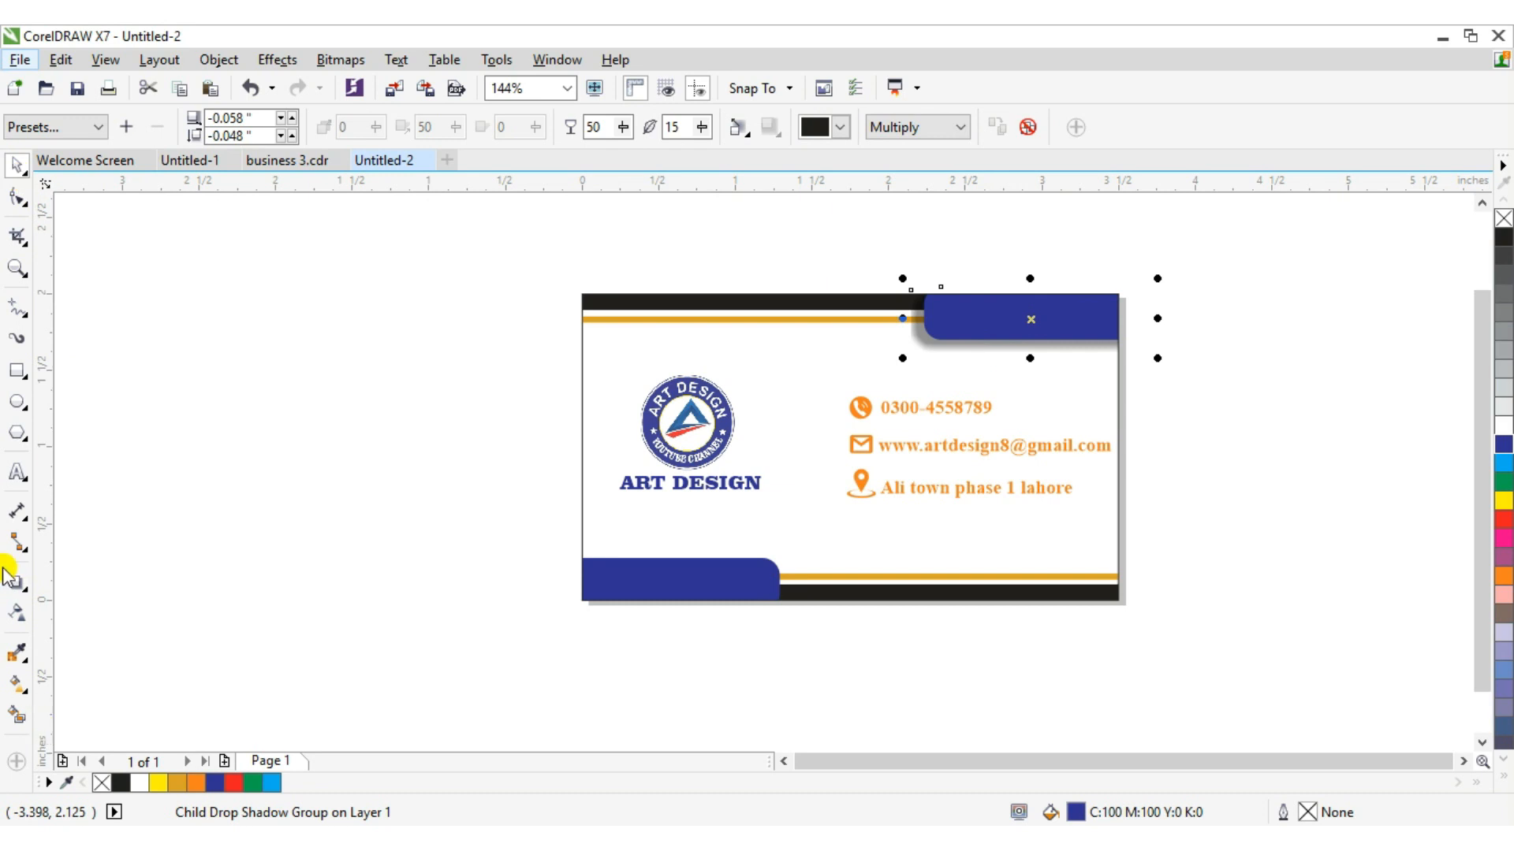
# Add a short drop shadow to the lower blue rounded bar.
pyautogui.click(731, 592)
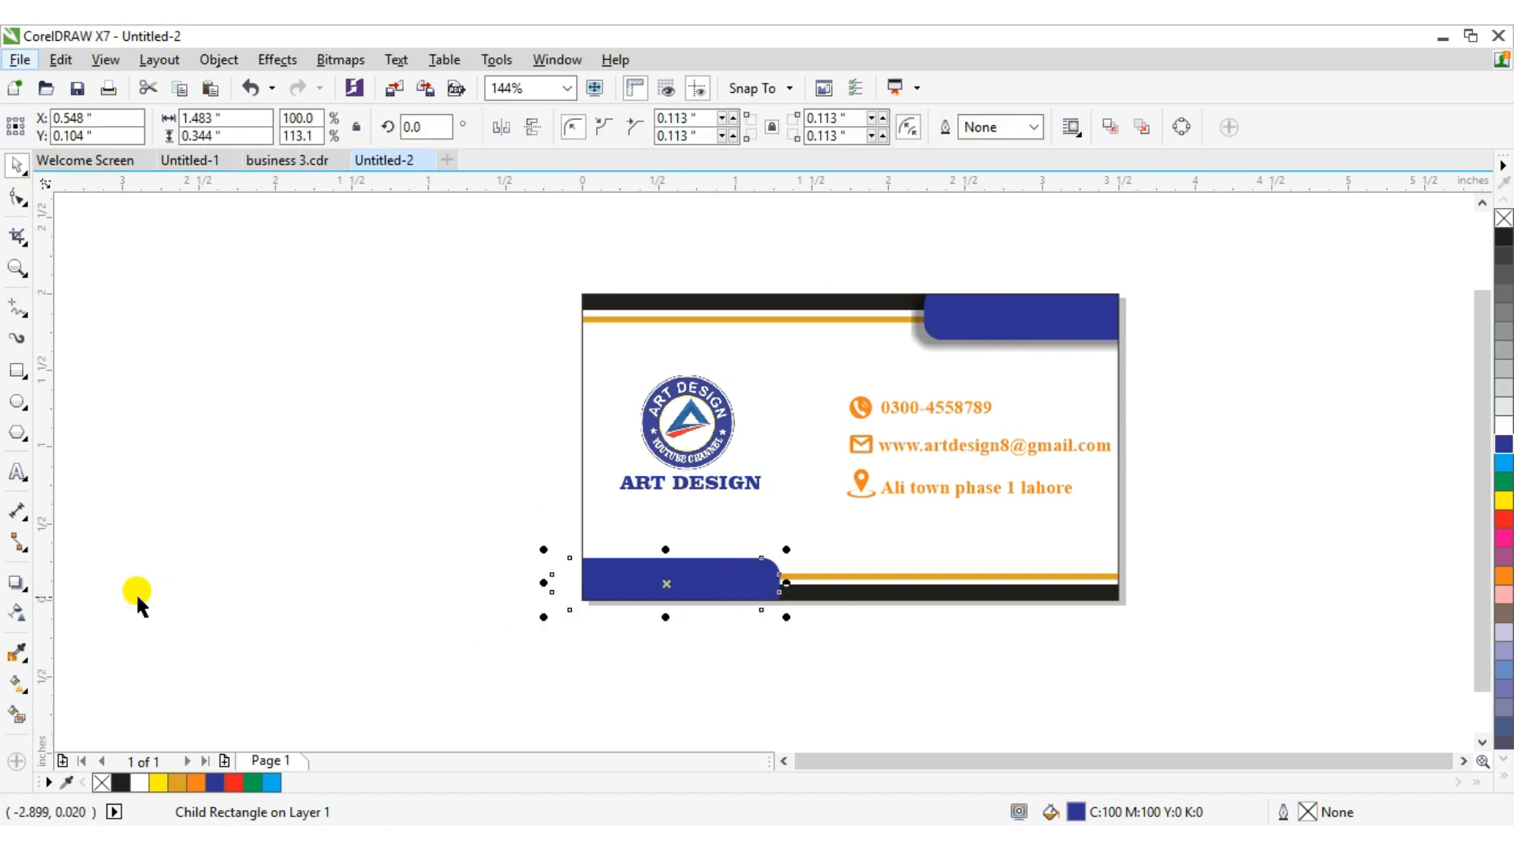
pyautogui.click(16, 584)
pyautogui.moveTo(664, 563); pyautogui.dragTo(664, 557)
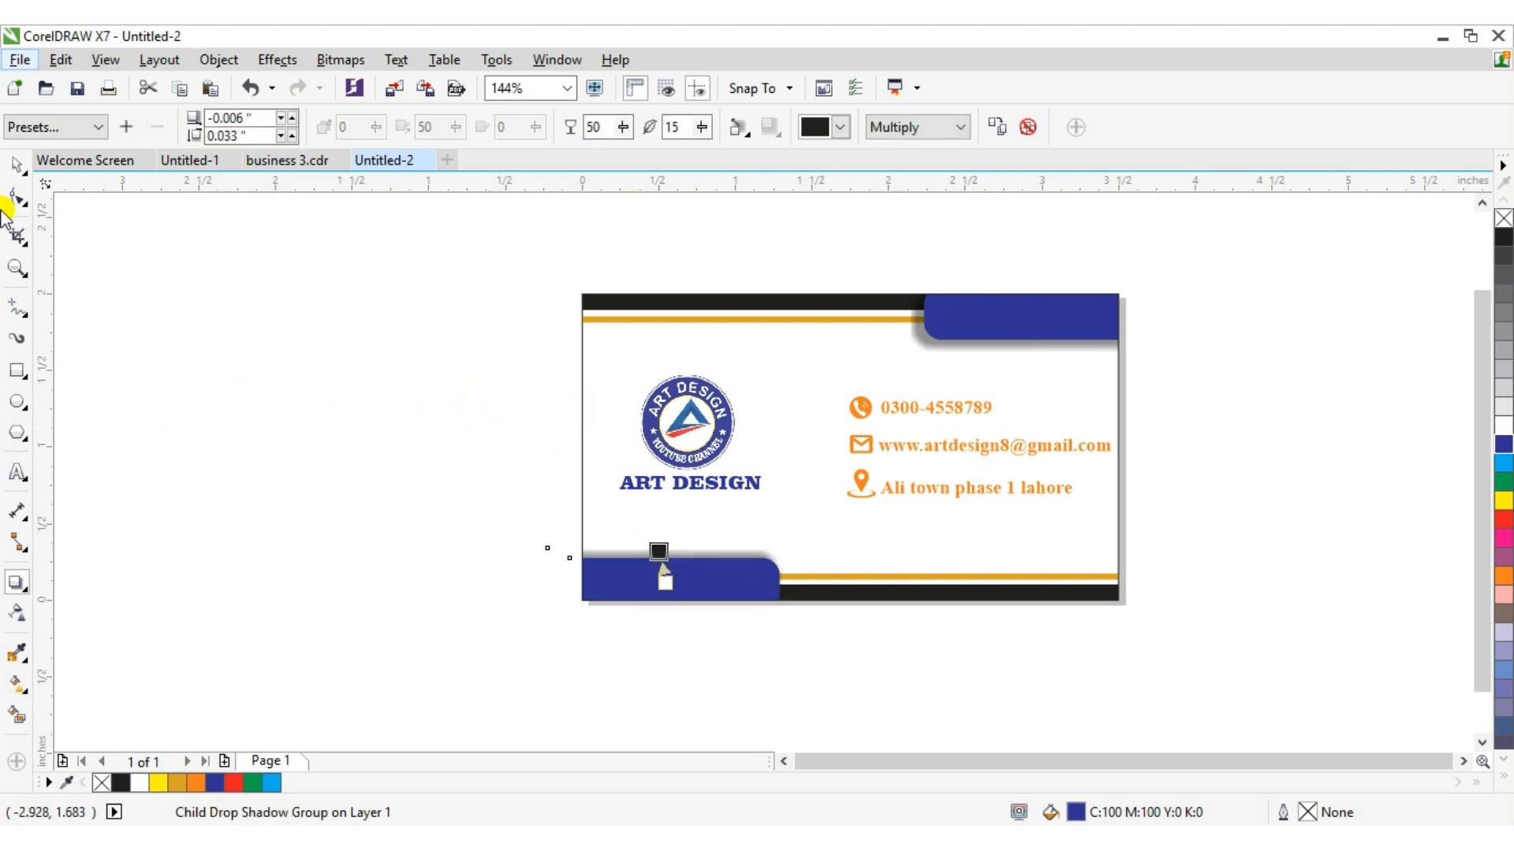
pyautogui.click(16, 166)
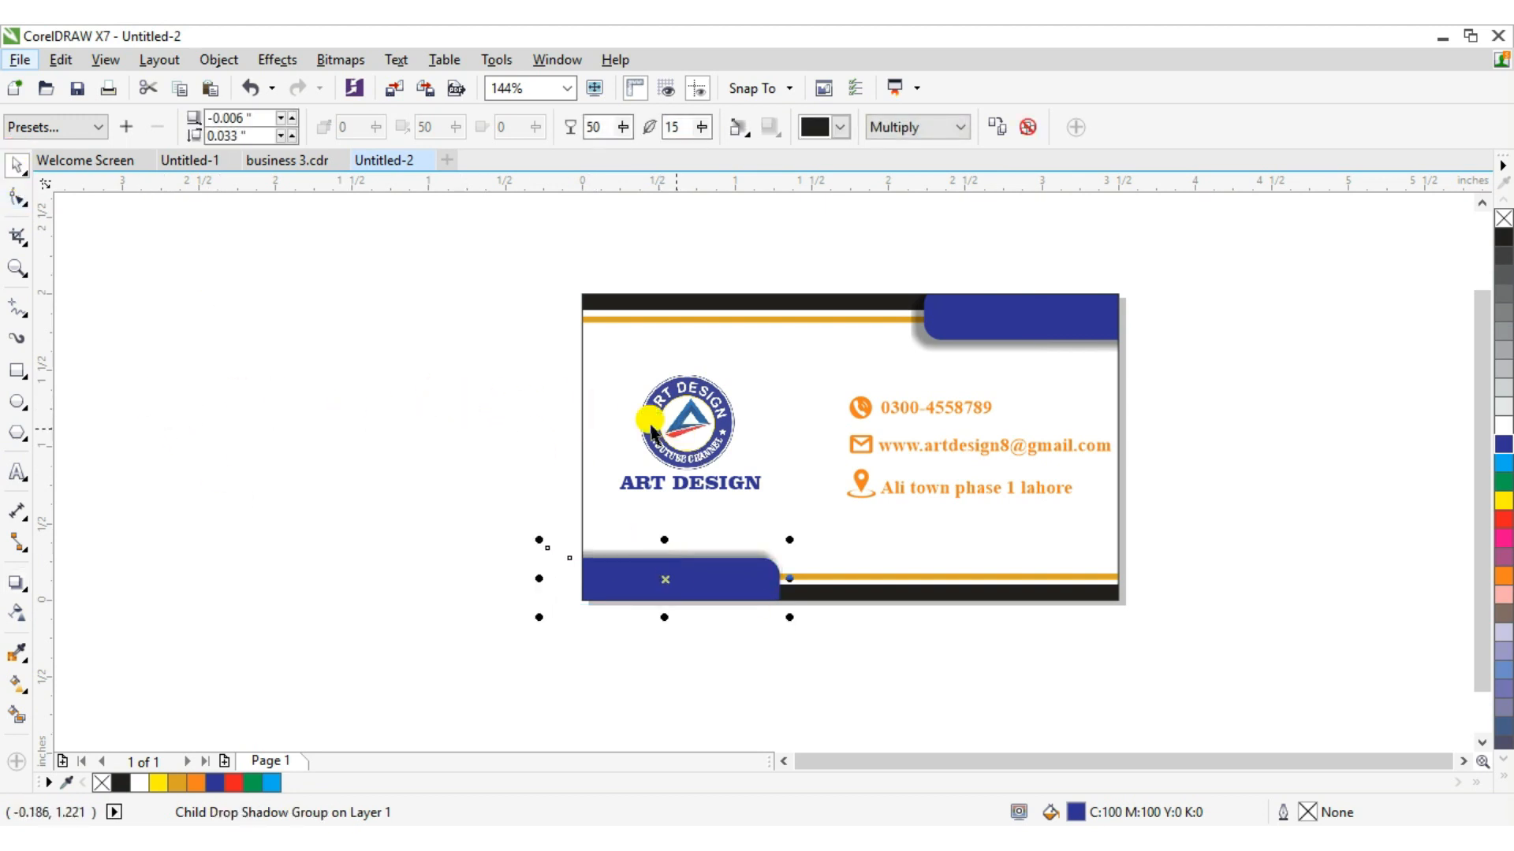
# Try adding a drop shadow to the circular logo, then undo it.
pyautogui.click(712, 430)
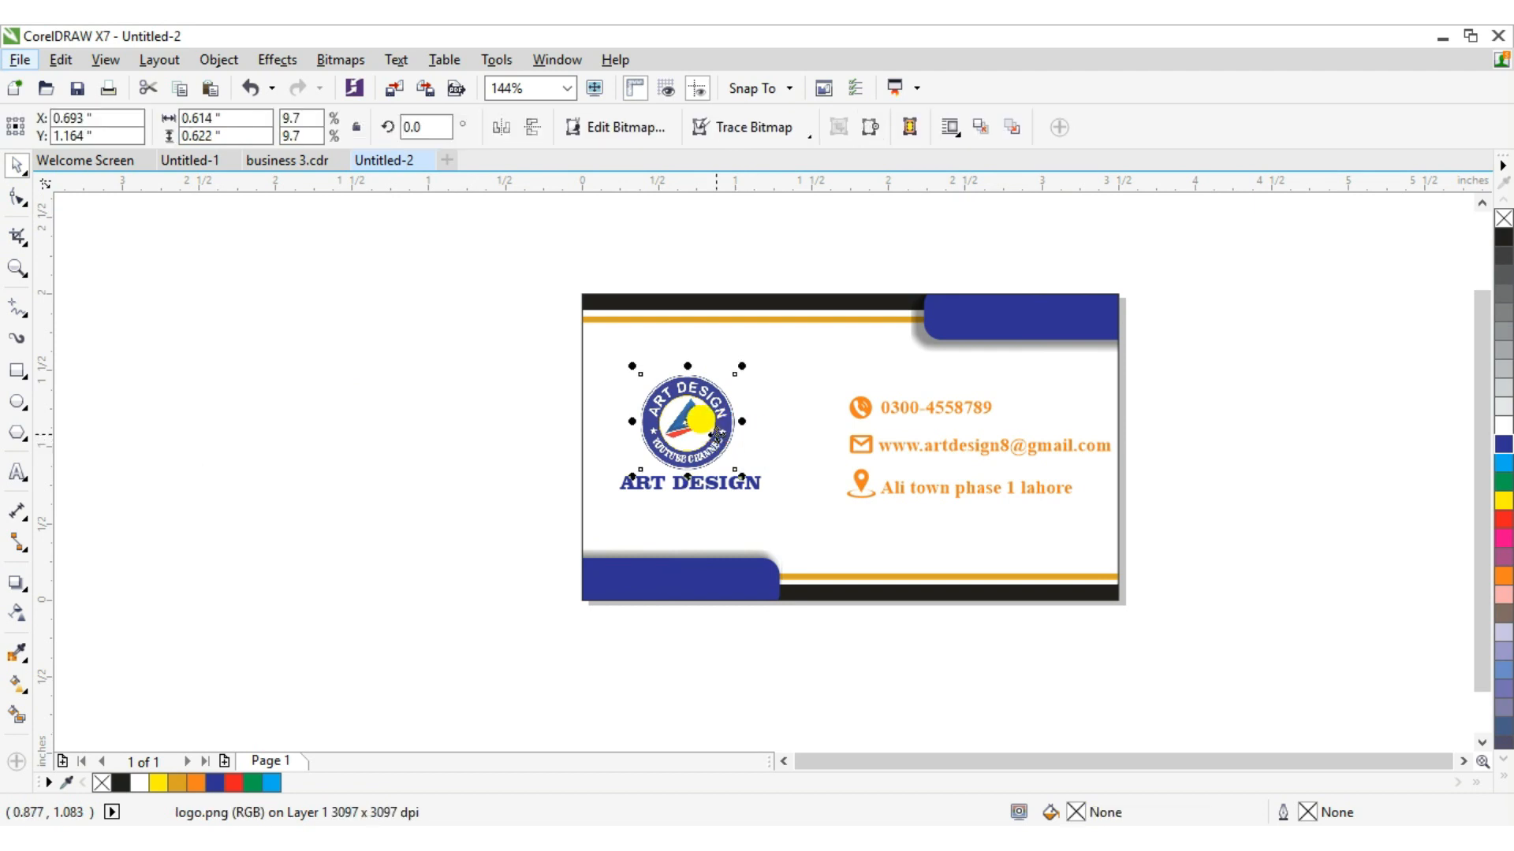
pyautogui.click(17, 584)
pyautogui.moveTo(688, 371); pyautogui.dragTo(682, 475)
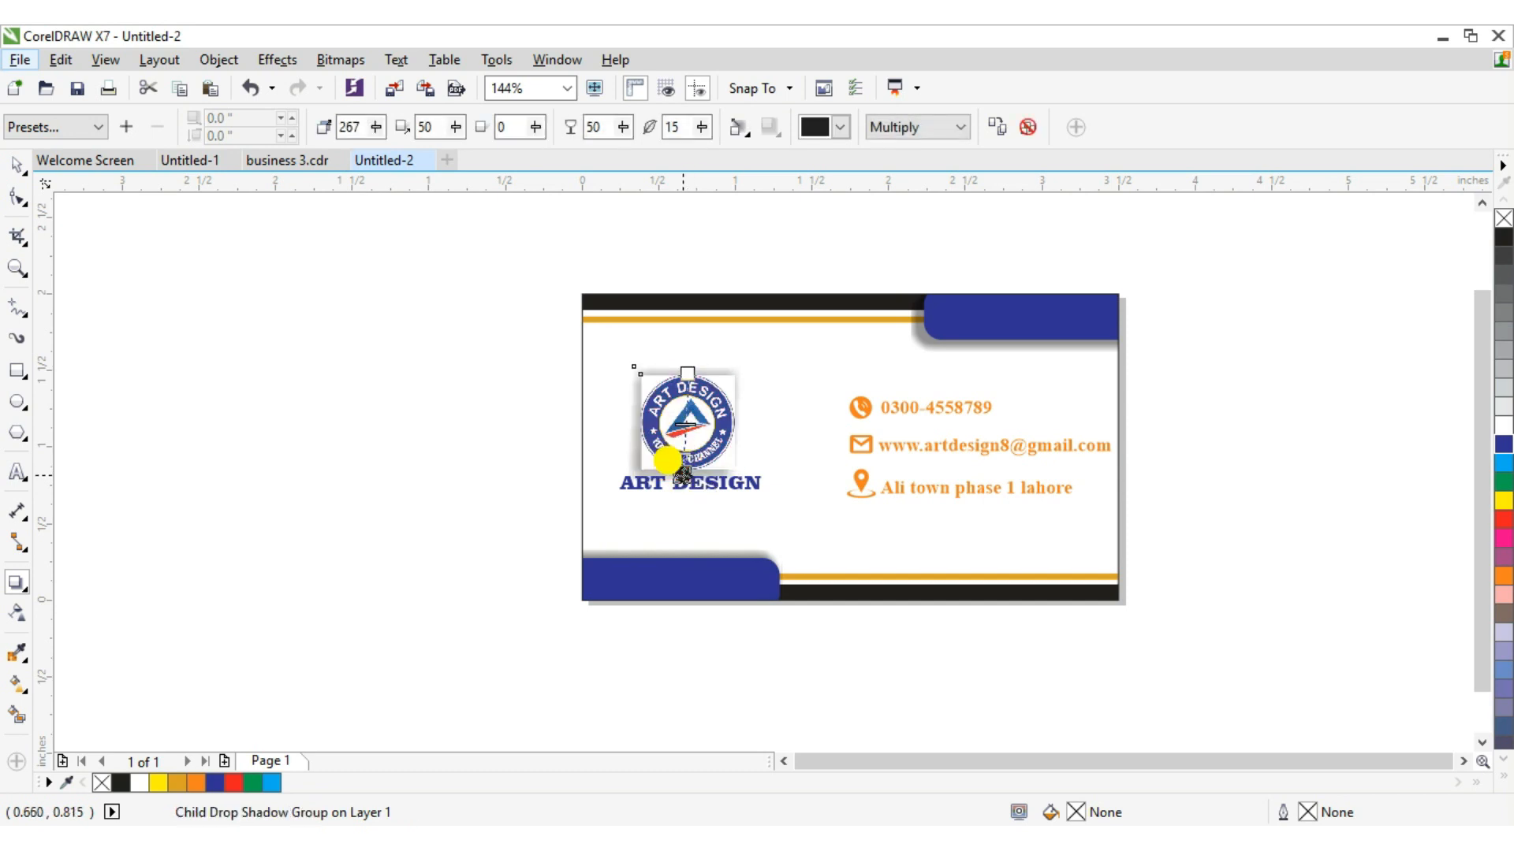
pyautogui.hotkey('ctrl', 'z')
pyautogui.hotkey('ctrl', 'z')
pyautogui.hotkey('ctrl', 'z')
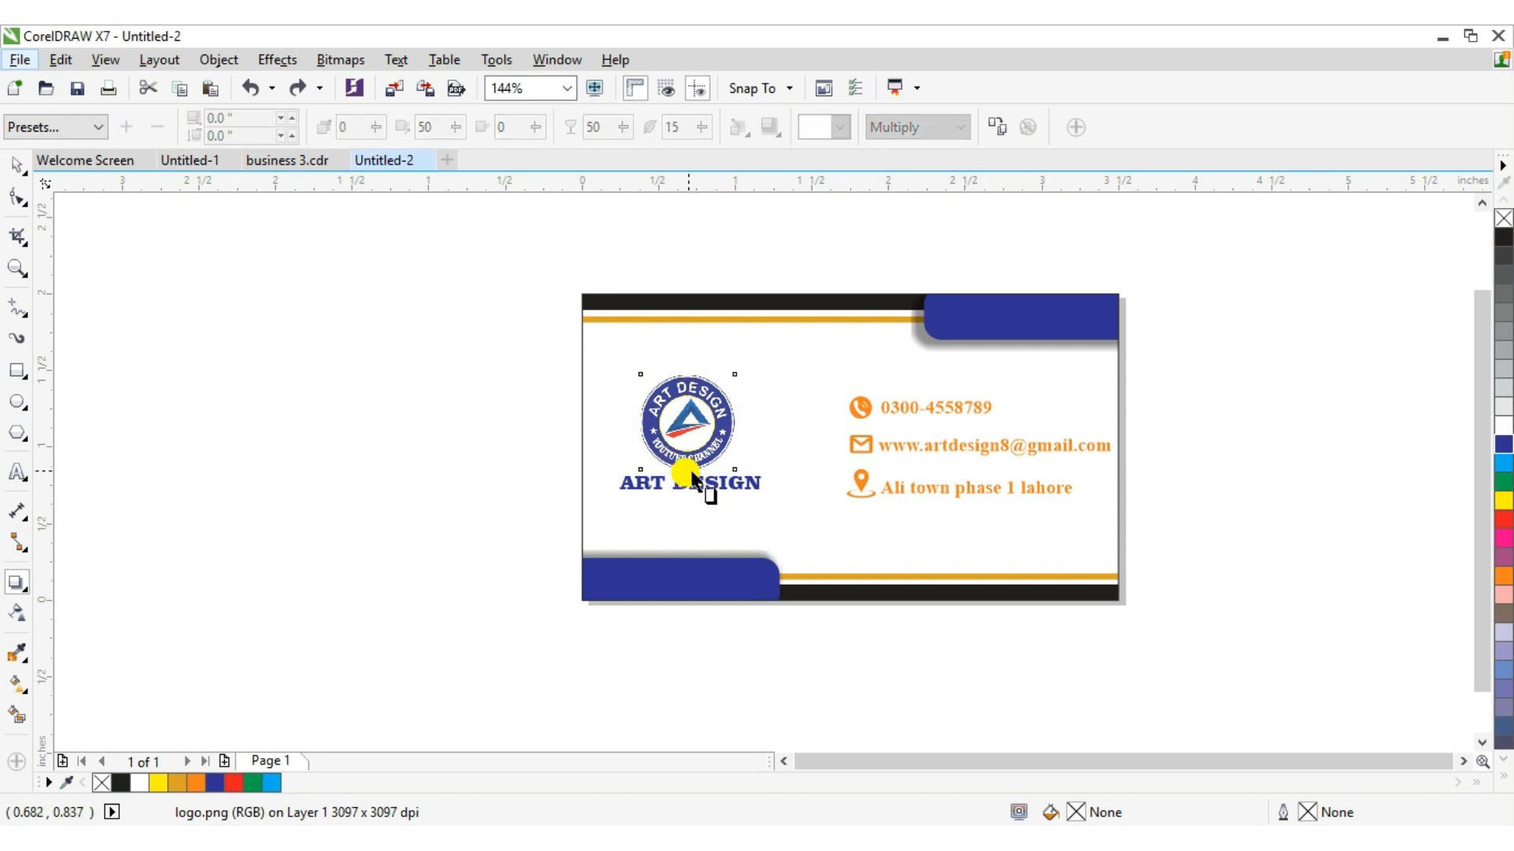
pyautogui.click(21, 172)
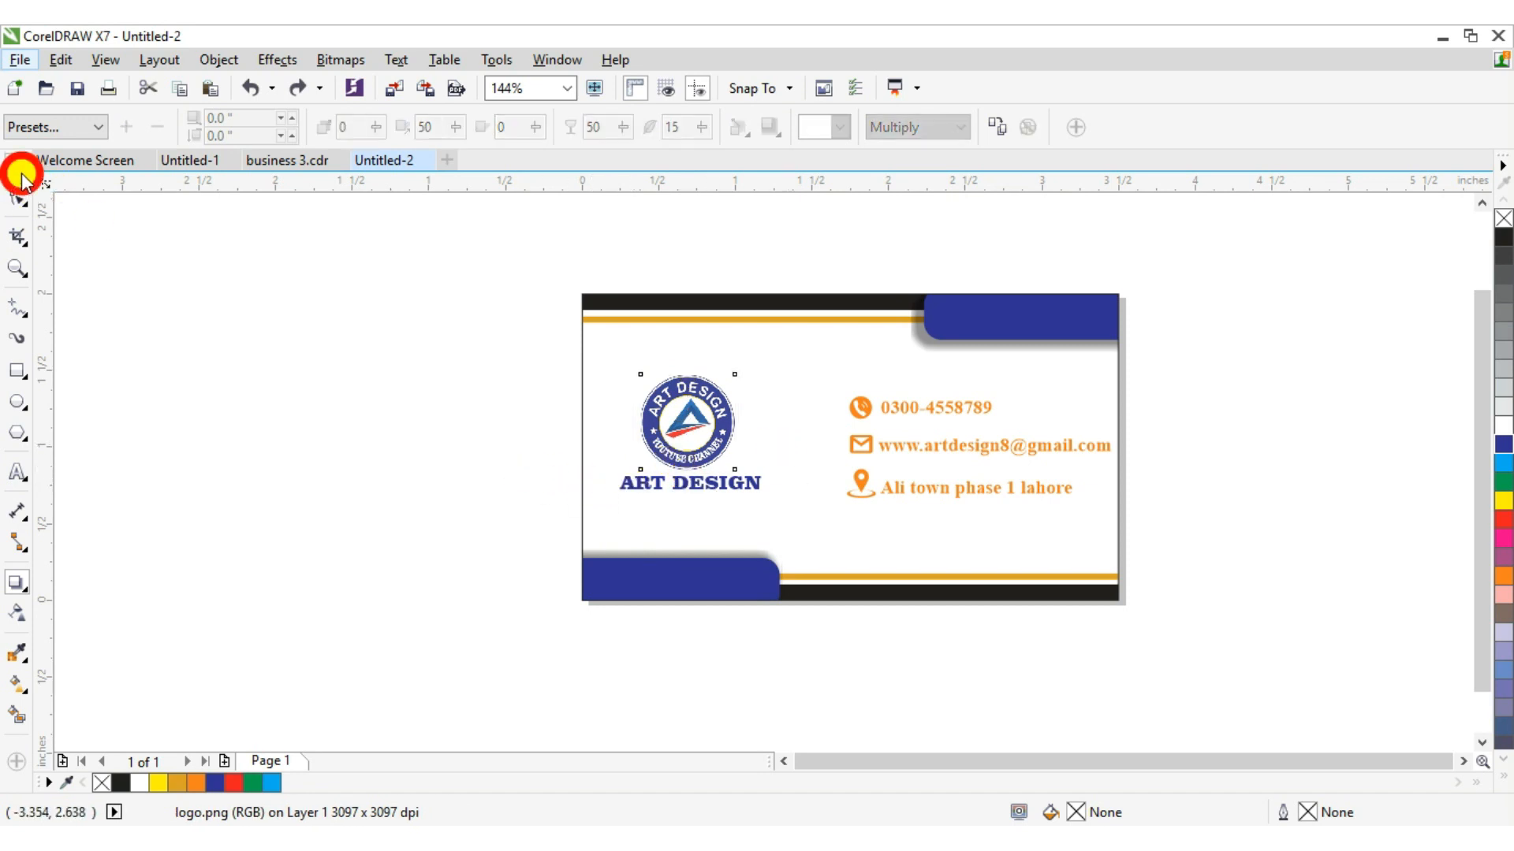
# Add a drop shadow beneath the ART DESIGN name text, then select the whole card.
pyautogui.keyDown('ctrl'); pyautogui.click(697, 486); pyautogui.keyUp('ctrl')
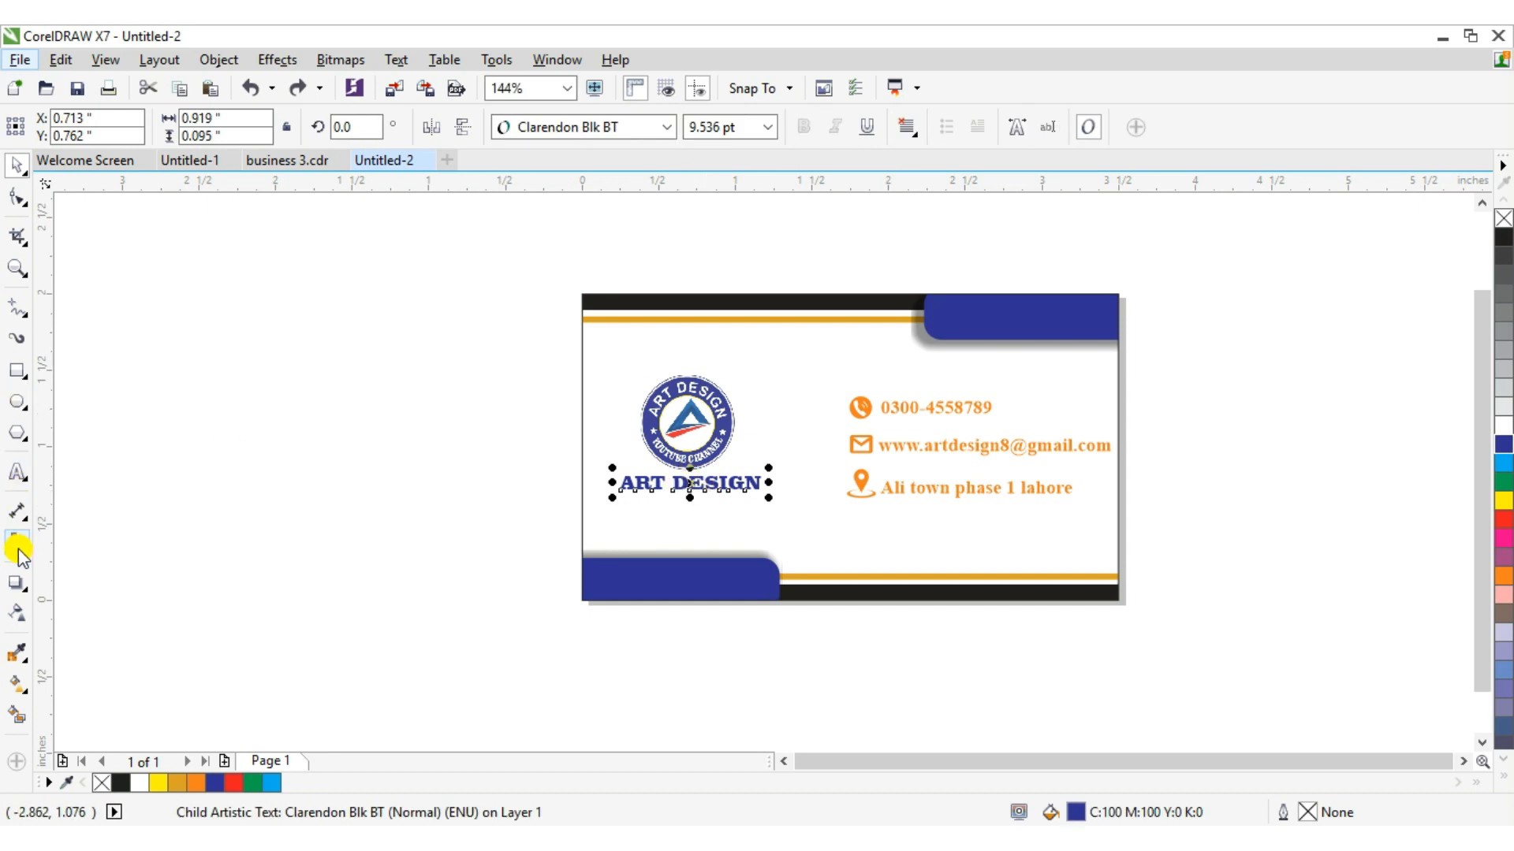
pyautogui.click(17, 575)
pyautogui.moveTo(702, 493); pyautogui.dragTo(694, 493)
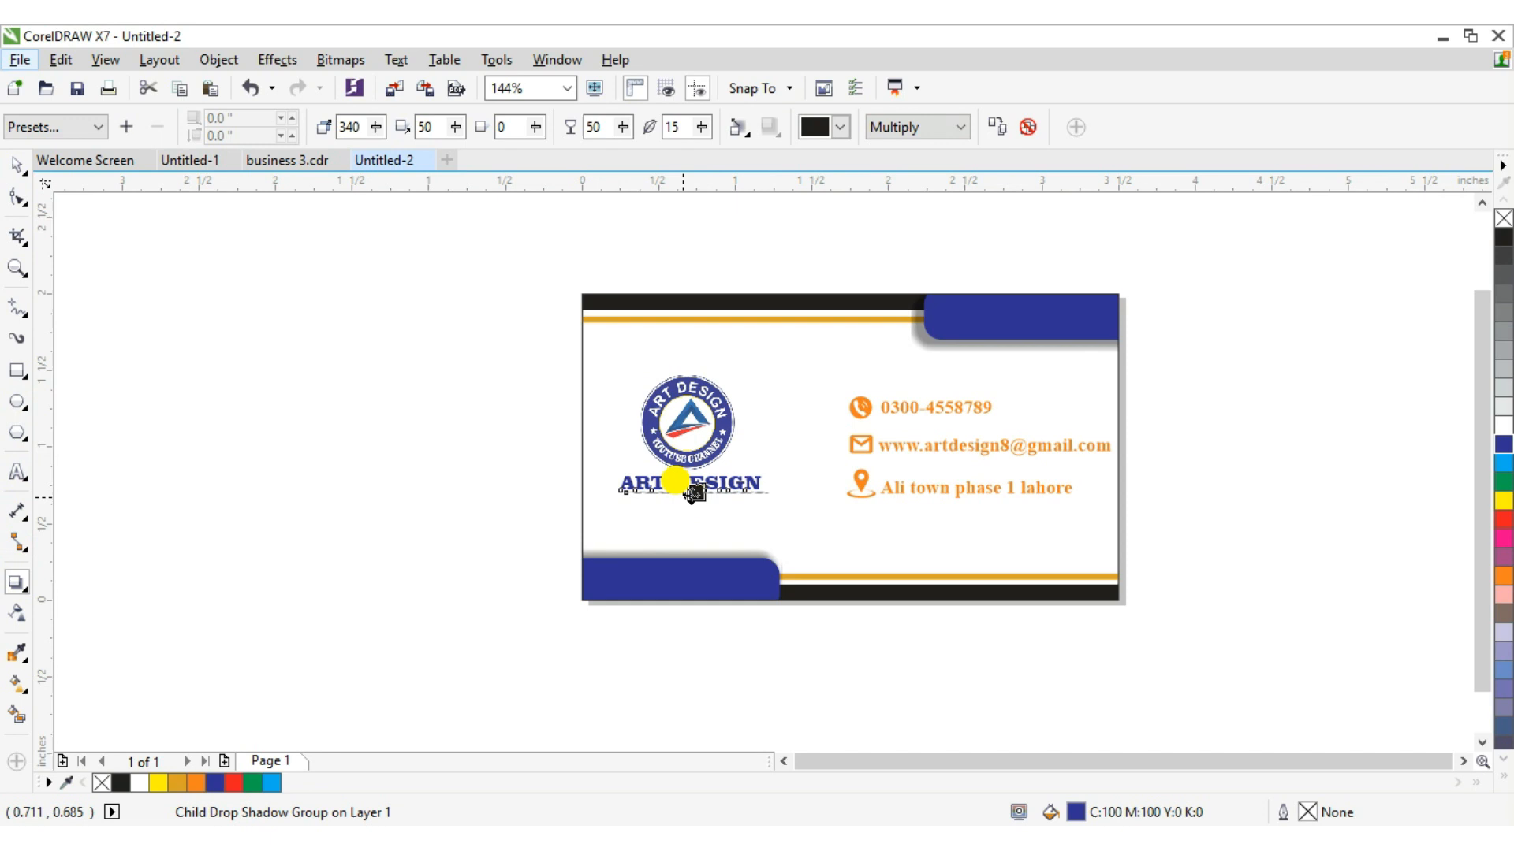
pyautogui.click(347, 399)
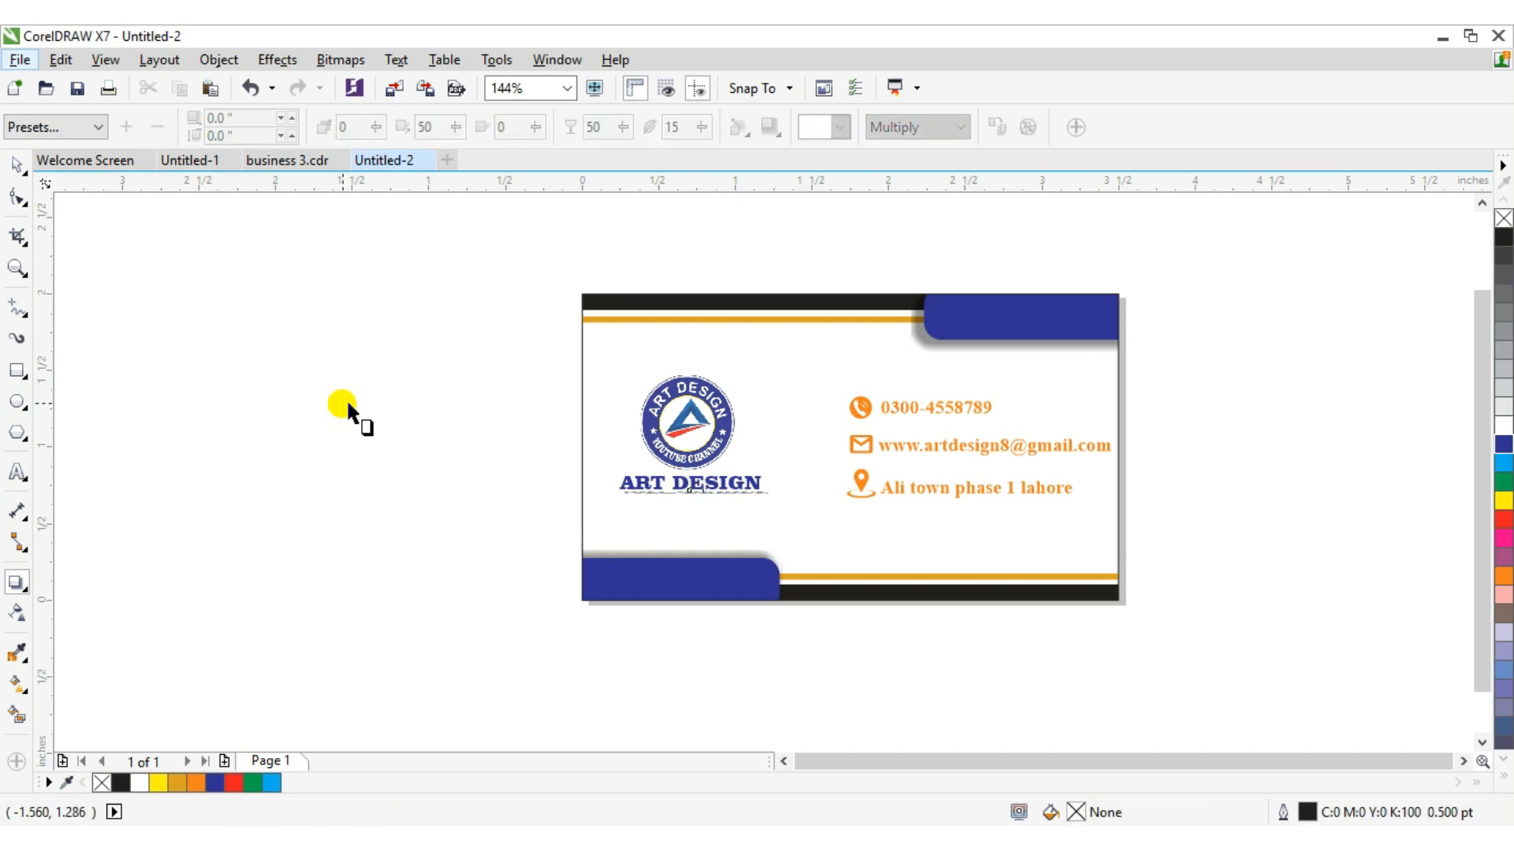
pyautogui.click(10, 166)
pyautogui.click(878, 389)
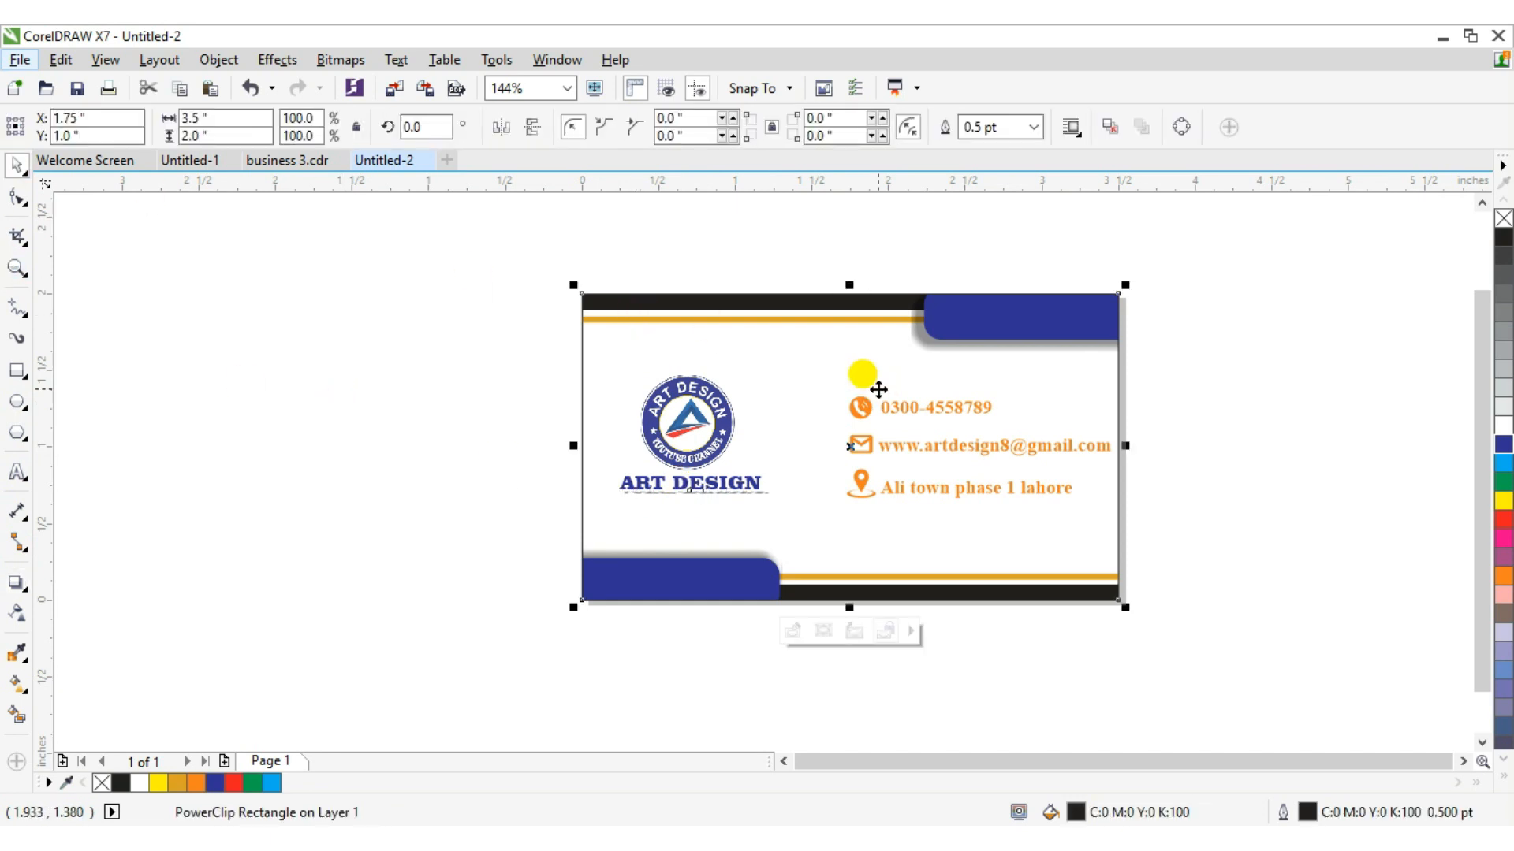